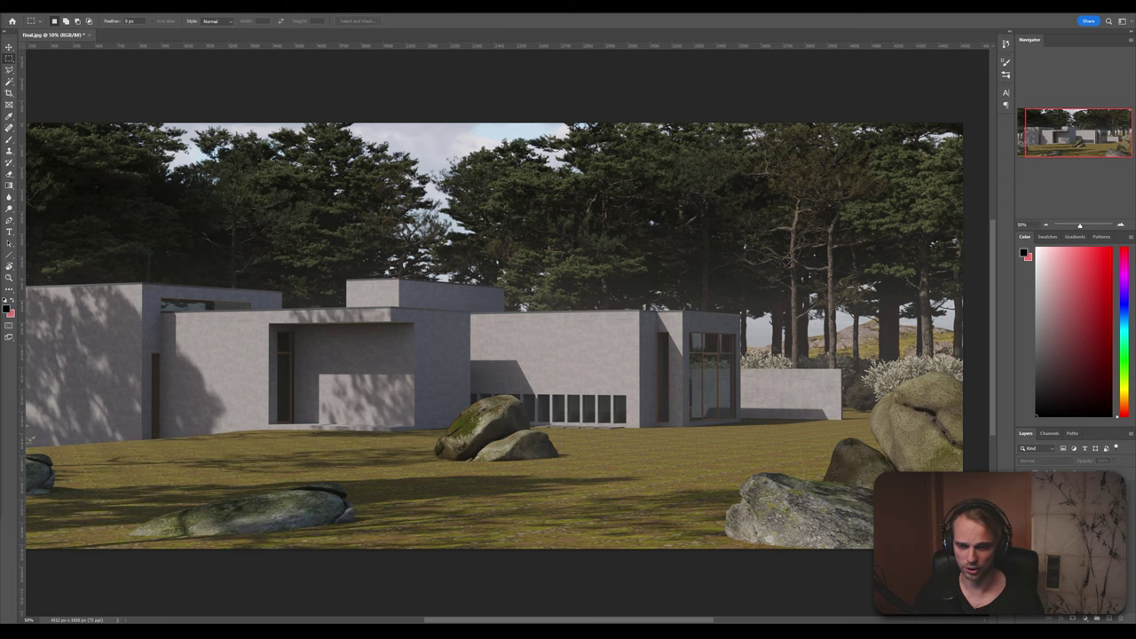
pyautogui.click(575, 595)
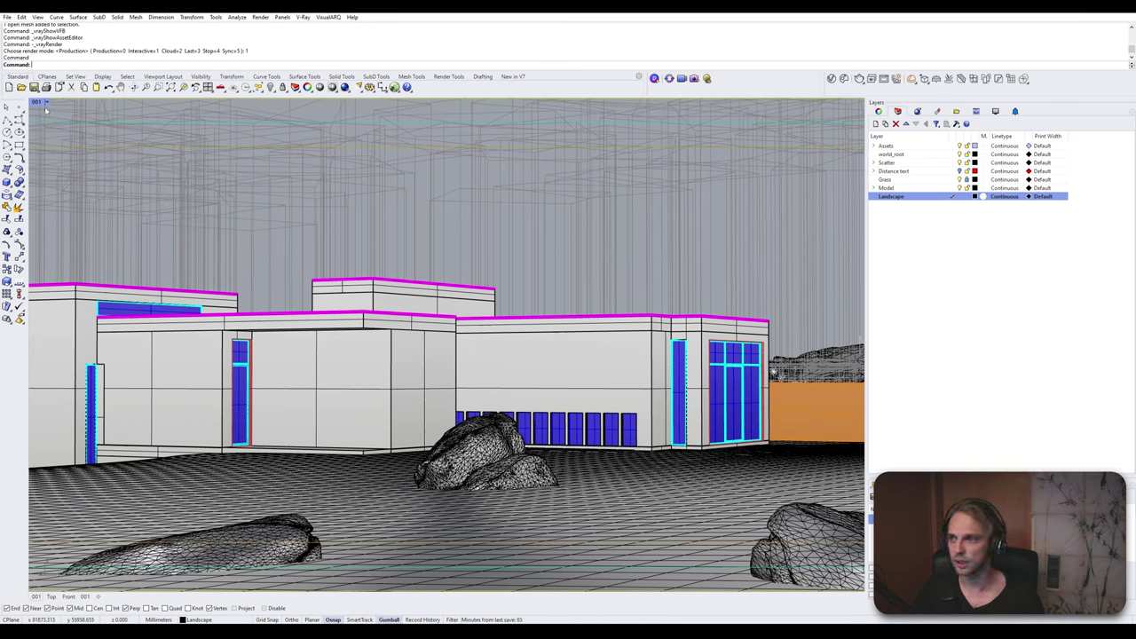
pyautogui.press('Escape')
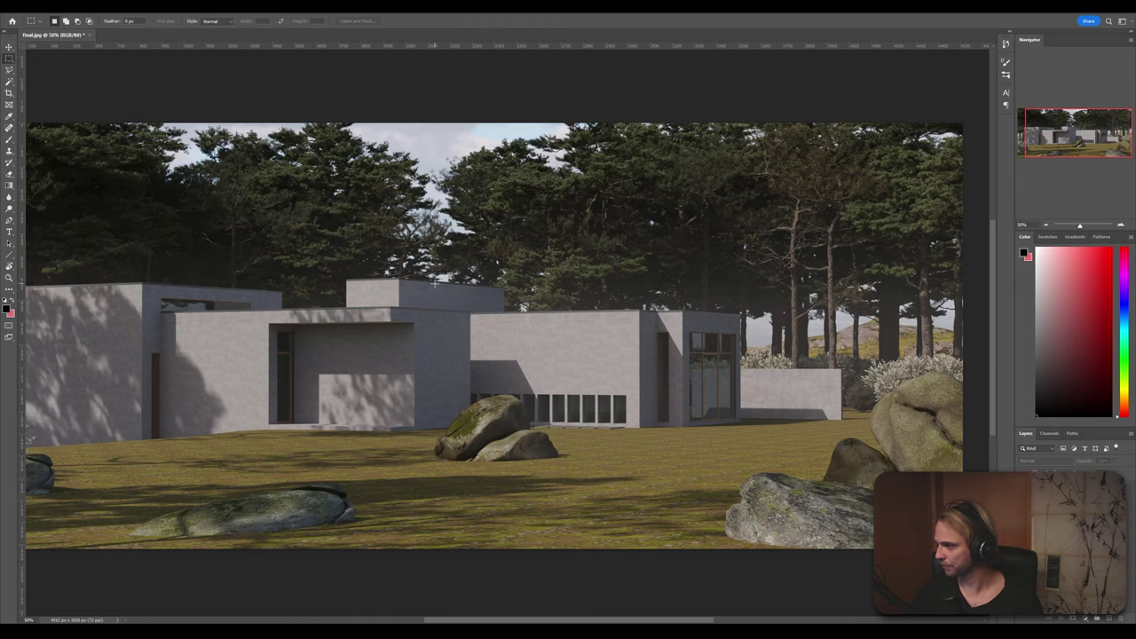
# Step: Examine the version of the final.jpg render without grass, checking the bare ground around the house and boulders up close
pyautogui.click(1045, 225)
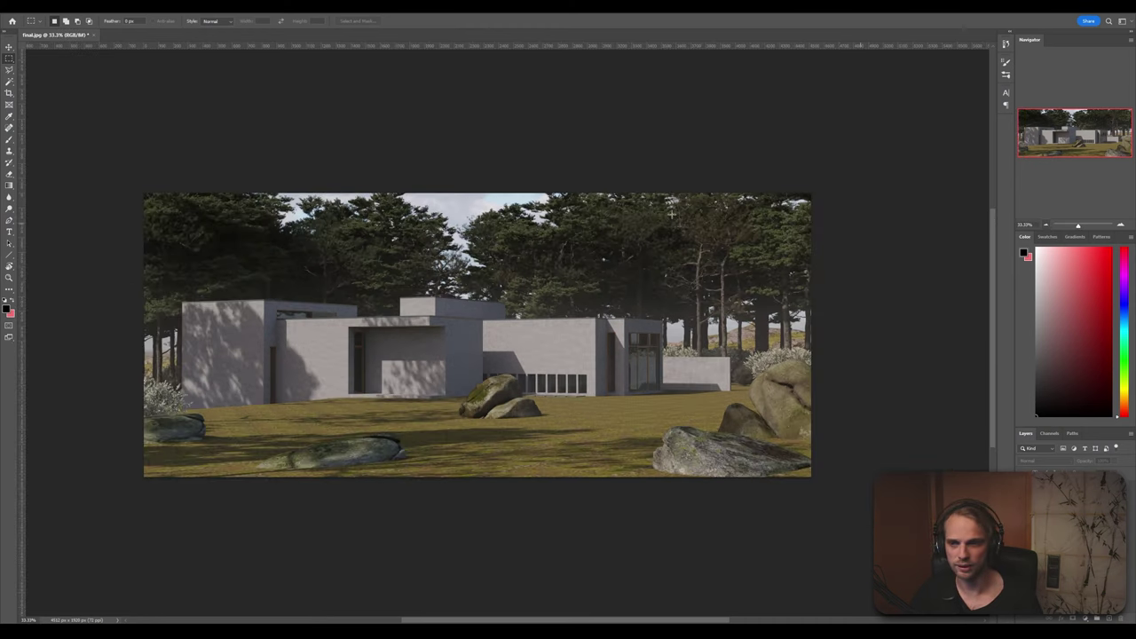
pyautogui.click(1123, 228)
pyautogui.click(1122, 228)
pyautogui.moveTo(581, 445); pyautogui.dragTo(796, 442)
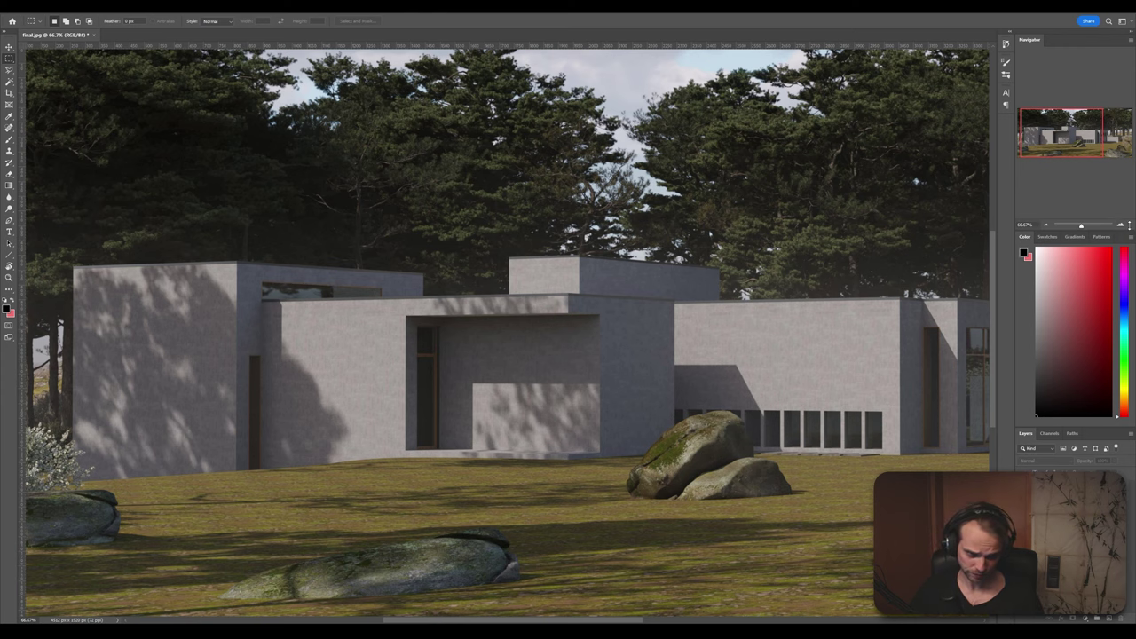
pyautogui.click(1121, 226)
pyautogui.moveTo(1079, 143); pyautogui.dragTo(1070, 152)
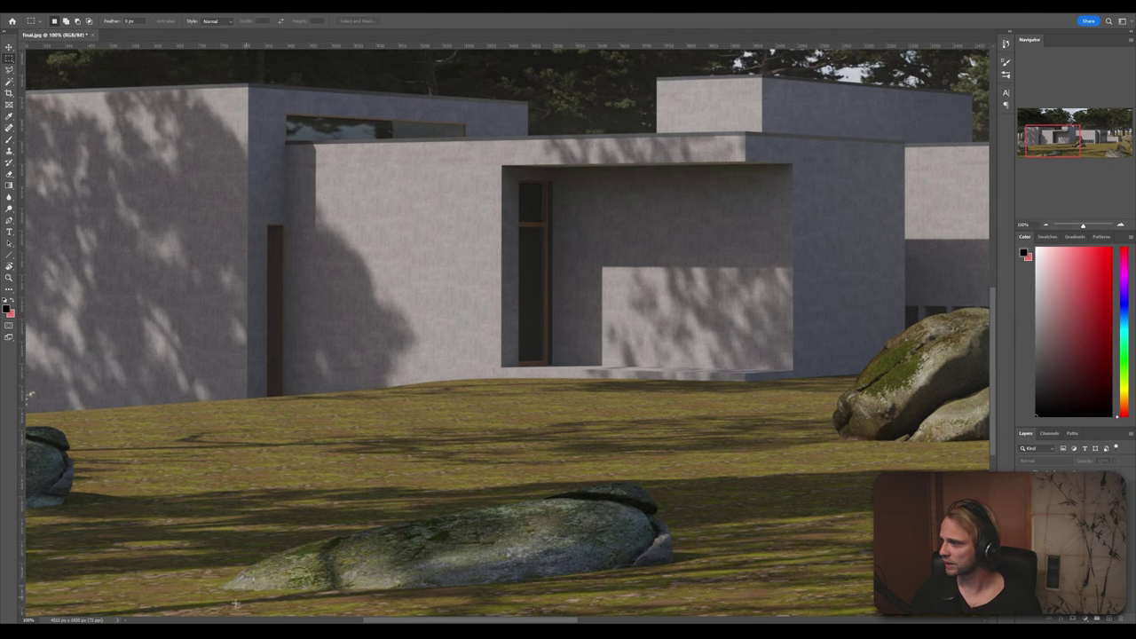
pyautogui.moveTo(1048, 151); pyautogui.dragTo(1093, 152)
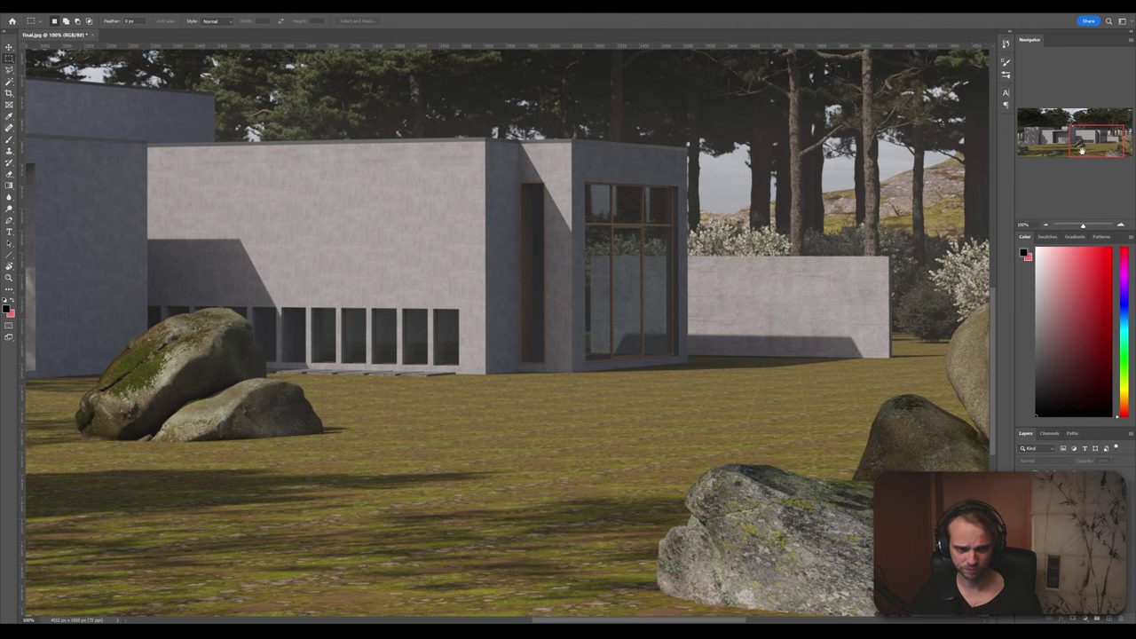
pyautogui.moveTo(1083, 149); pyautogui.dragTo(1089, 195)
pyautogui.click(1048, 226)
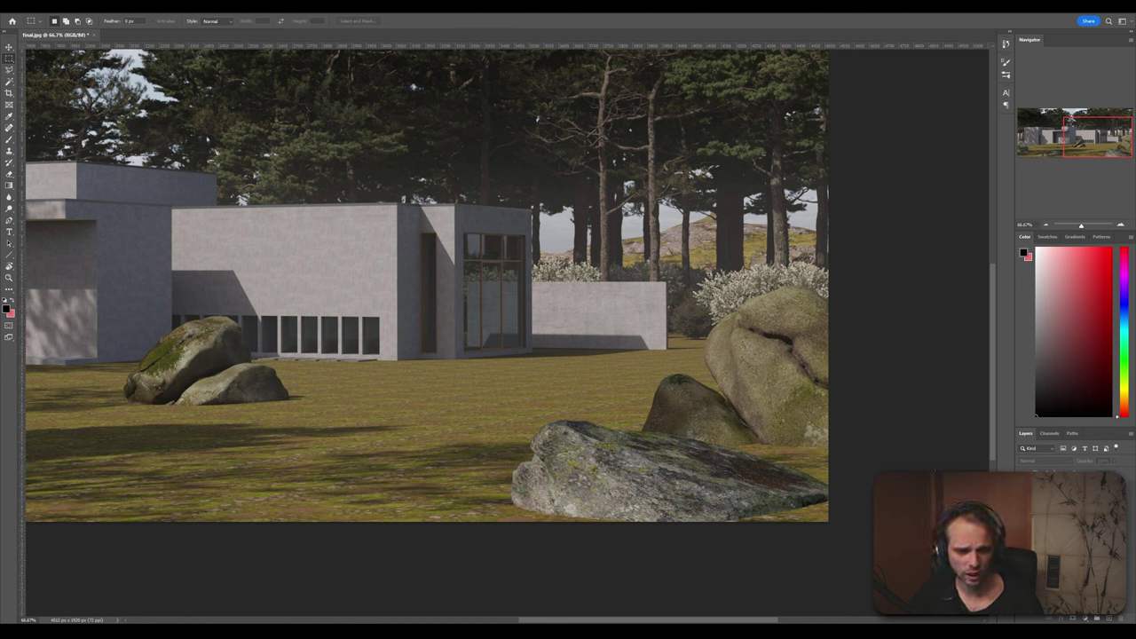
# Step: Compare the render with and without grass and gravel path by toggling the layer, zooming in on the foreground rock beside the house
pyautogui.click(1022, 519)
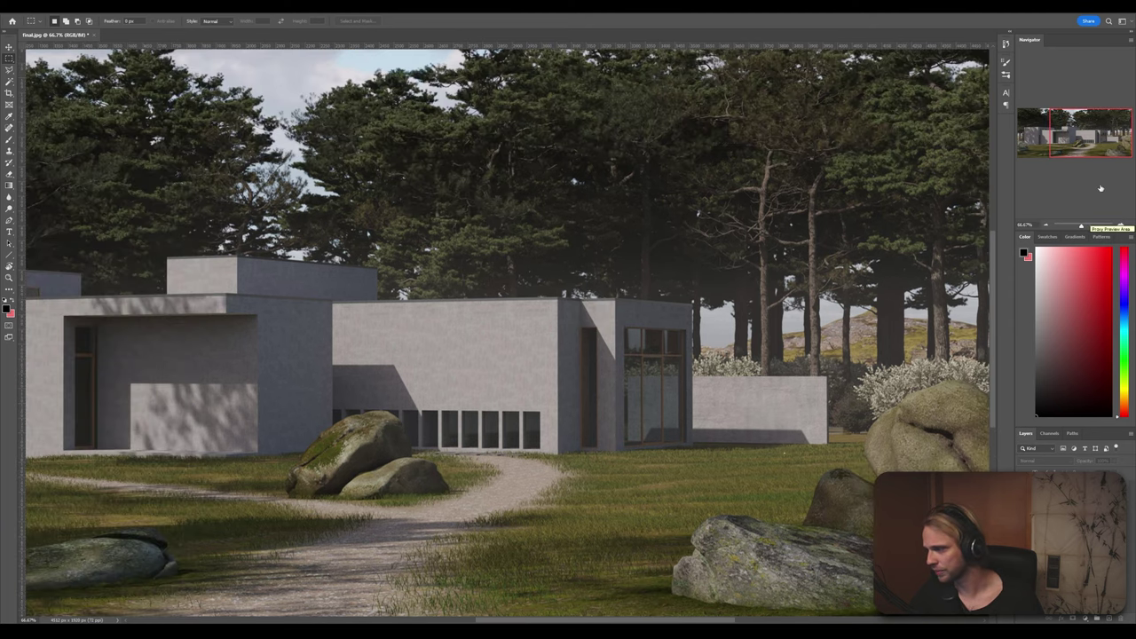
pyautogui.moveTo(1082, 156); pyautogui.dragTo(1050, 156)
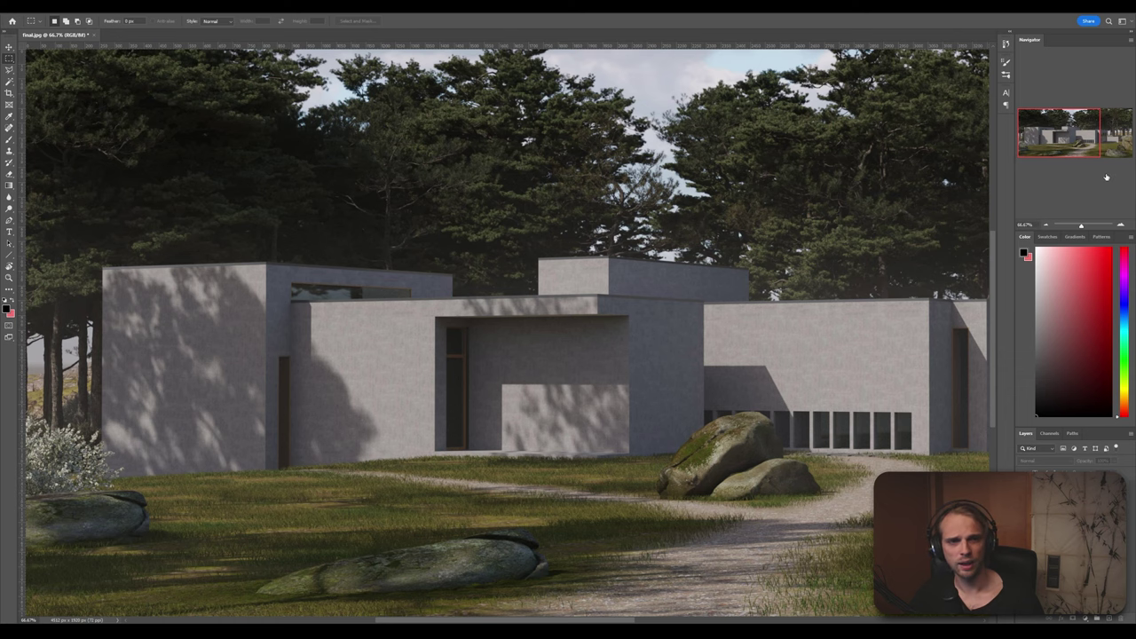
pyautogui.click(1120, 225)
pyautogui.click(1120, 225)
pyautogui.moveTo(1045, 136); pyautogui.dragTo(1029, 160)
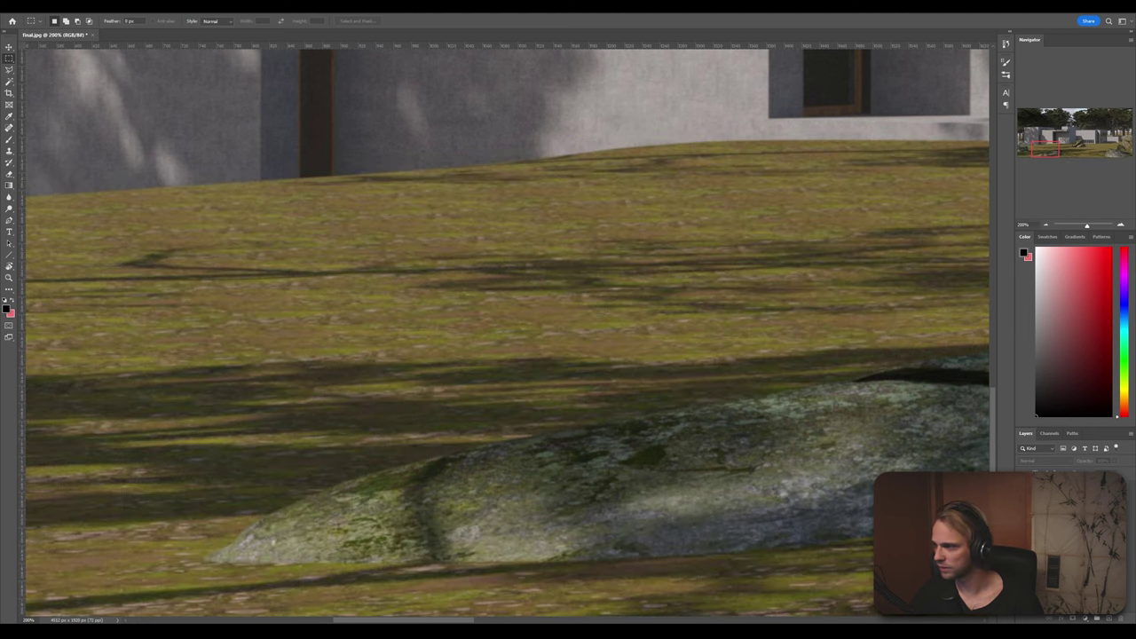
pyautogui.click(1022, 487)
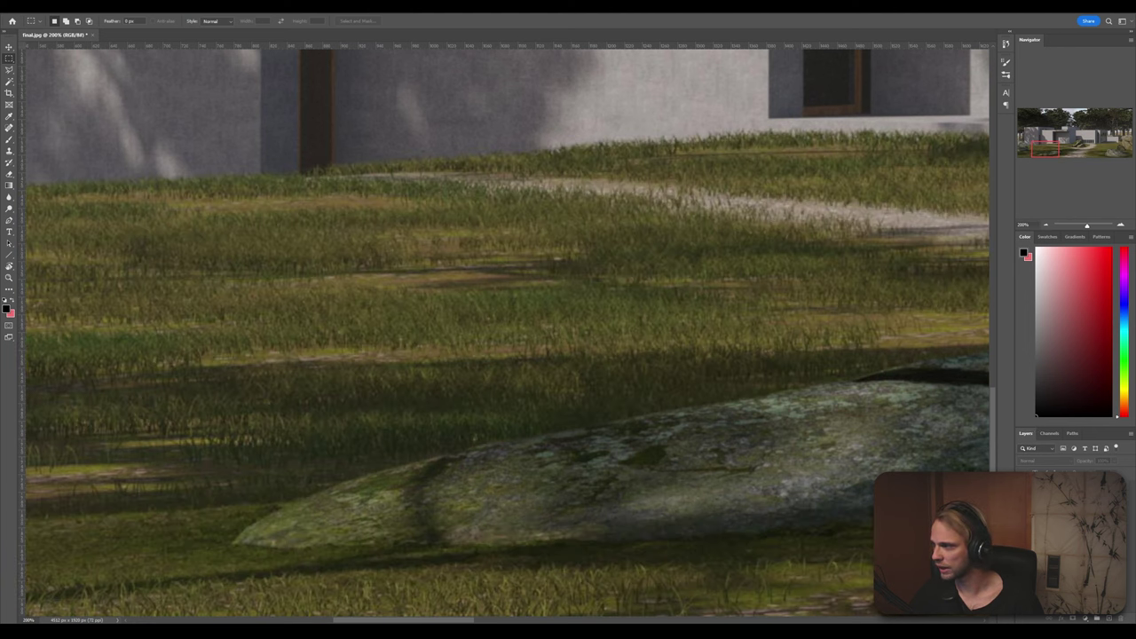
pyautogui.click(1022, 486)
pyautogui.click(1023, 486)
pyautogui.click(1023, 486)
pyautogui.hotkey('ctrl', 'z')
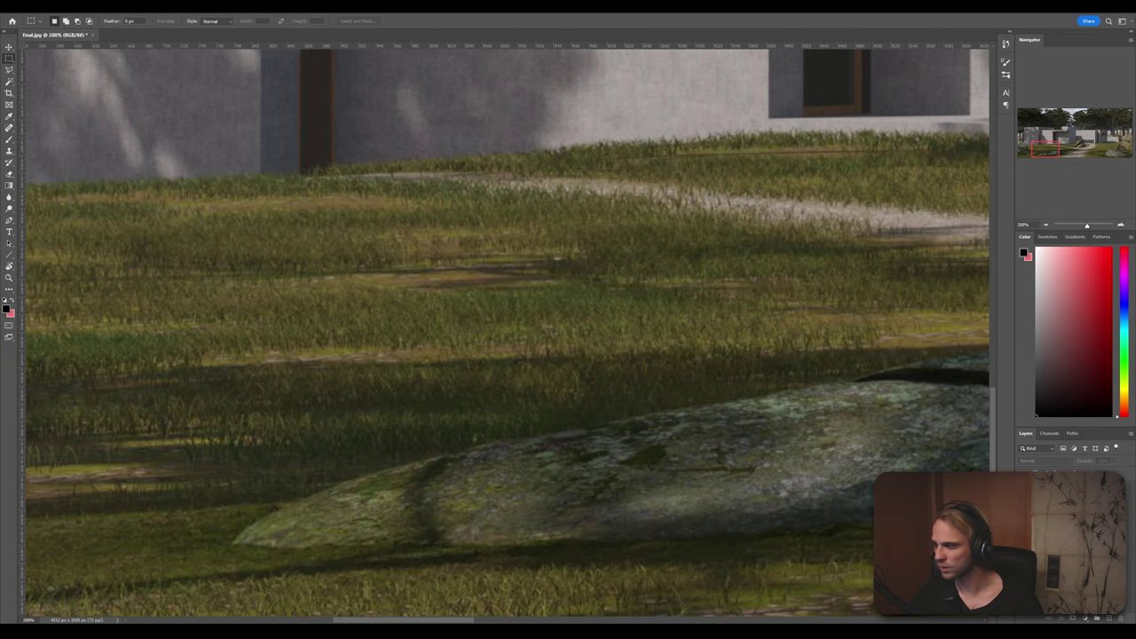
pyautogui.hotkey('ctrl', 'shift', 'z')
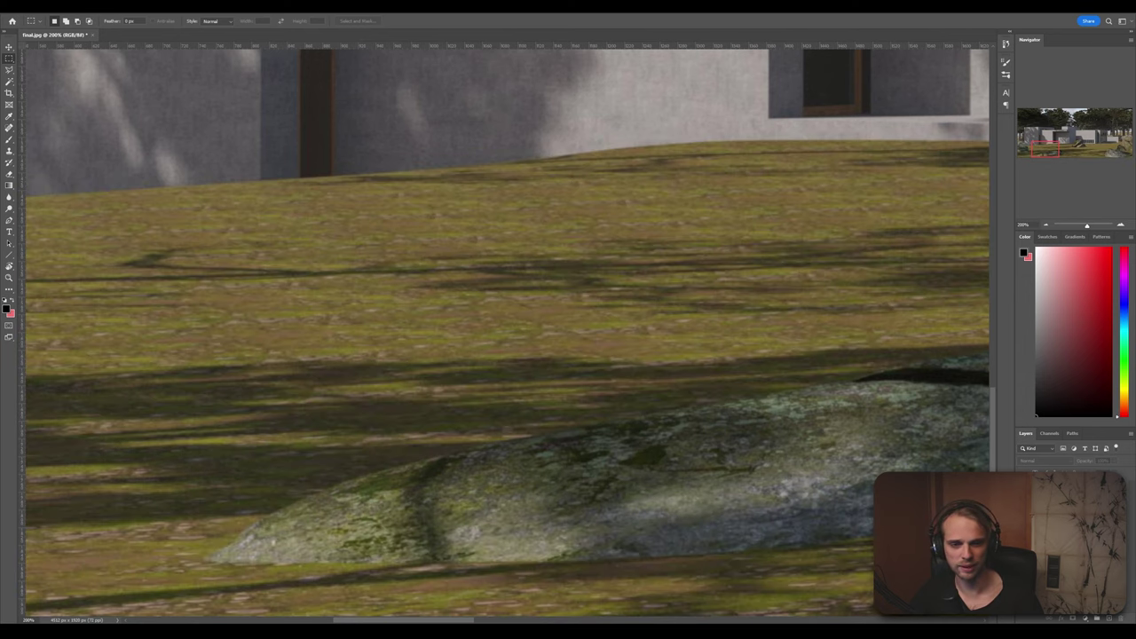
pyautogui.hotkey('ctrl', 'z')
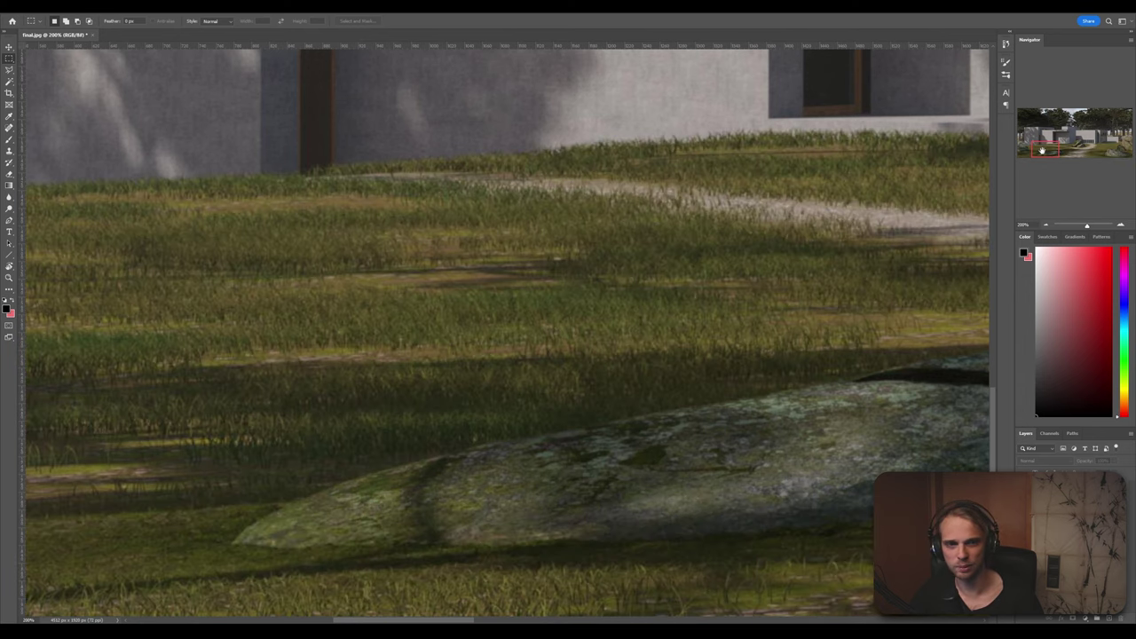
# Step: Inspect the grass version of the render around the foreground boulders and path, and compare the full image
pyautogui.moveTo(1044, 152); pyautogui.dragTo(1119, 191)
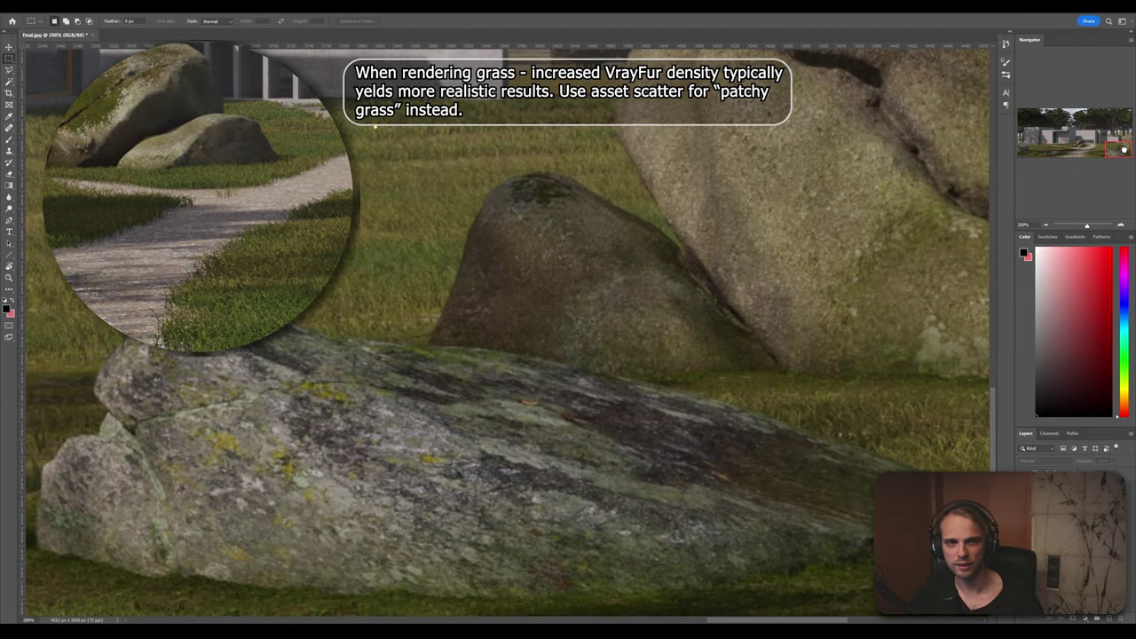
pyautogui.moveTo(1123, 150); pyautogui.dragTo(1095, 152)
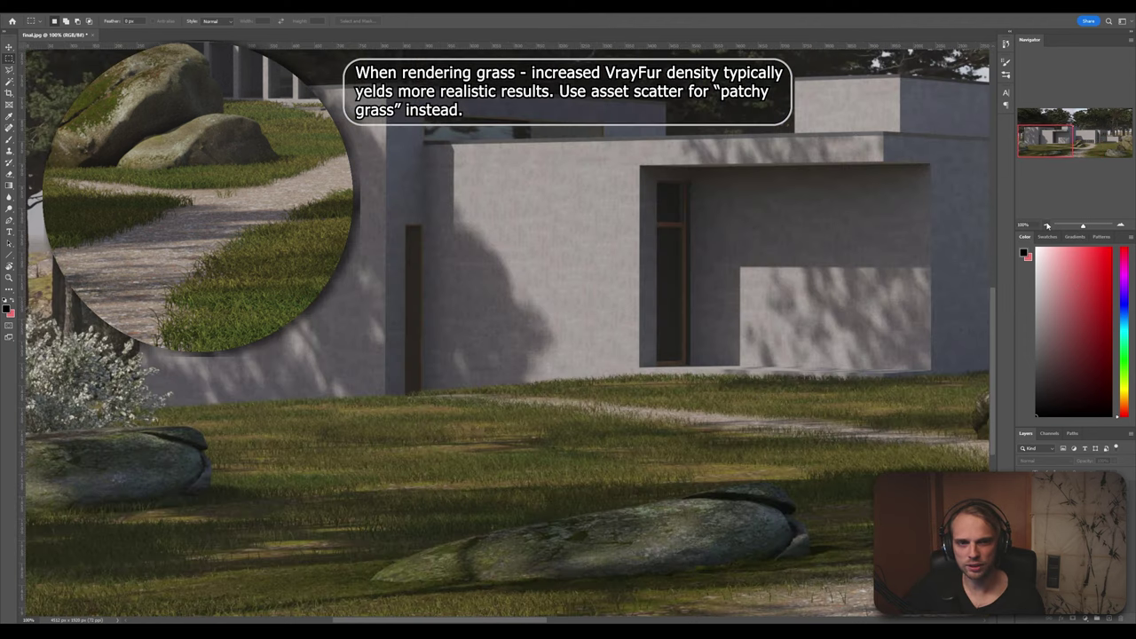
pyautogui.click(1047, 224)
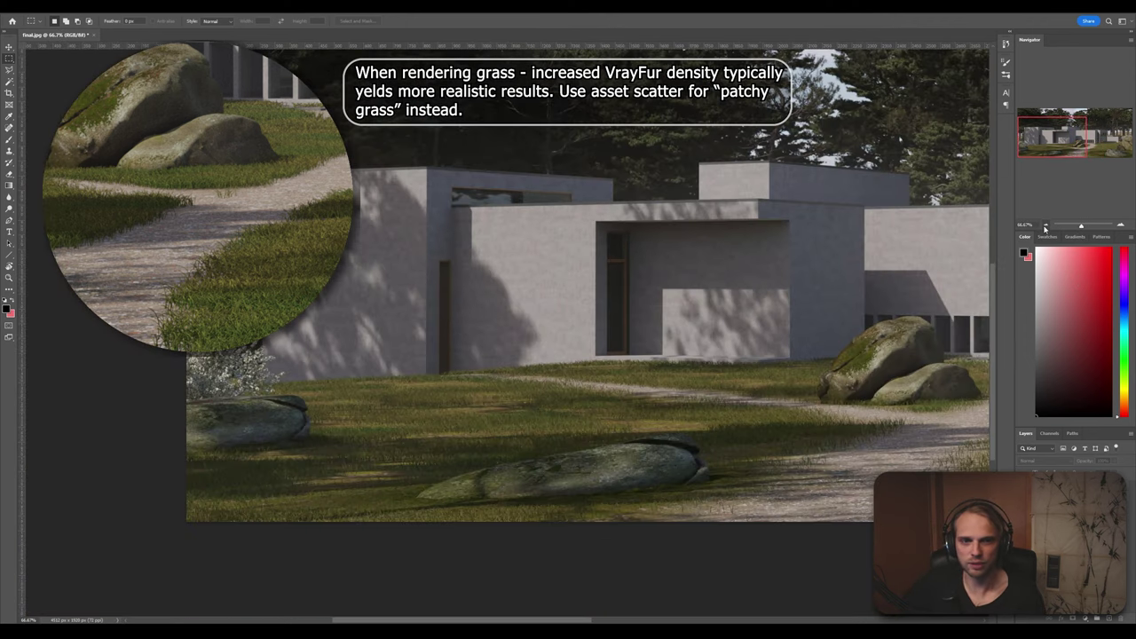
pyautogui.click(1045, 226)
pyautogui.moveTo(1034, 153); pyautogui.dragTo(1060, 152)
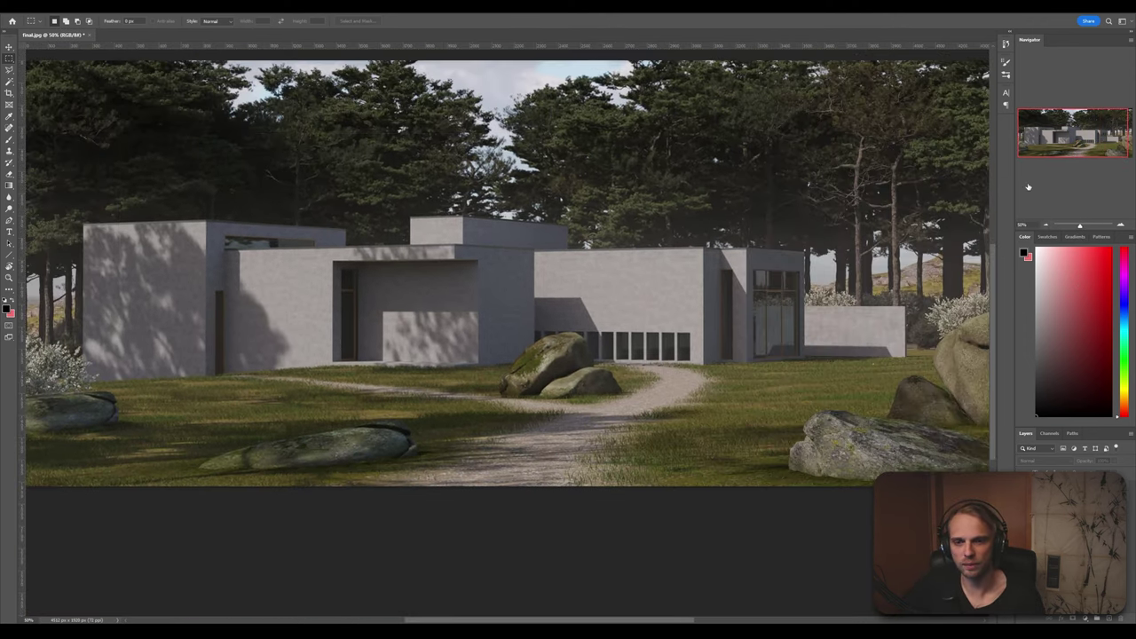
pyautogui.click(1044, 225)
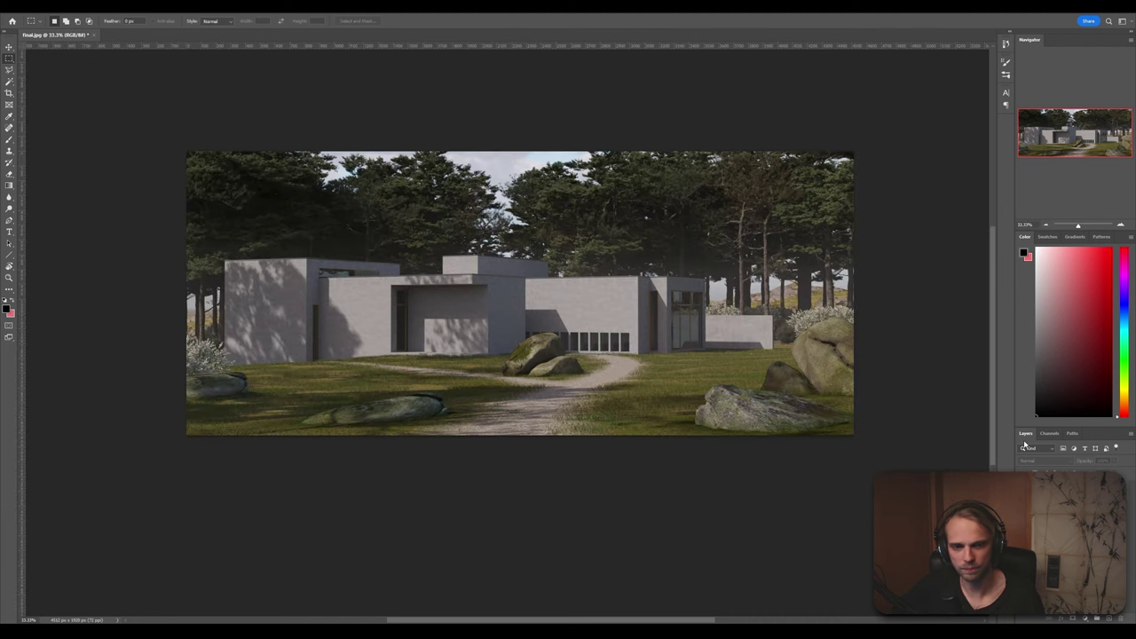
pyautogui.click(1023, 497)
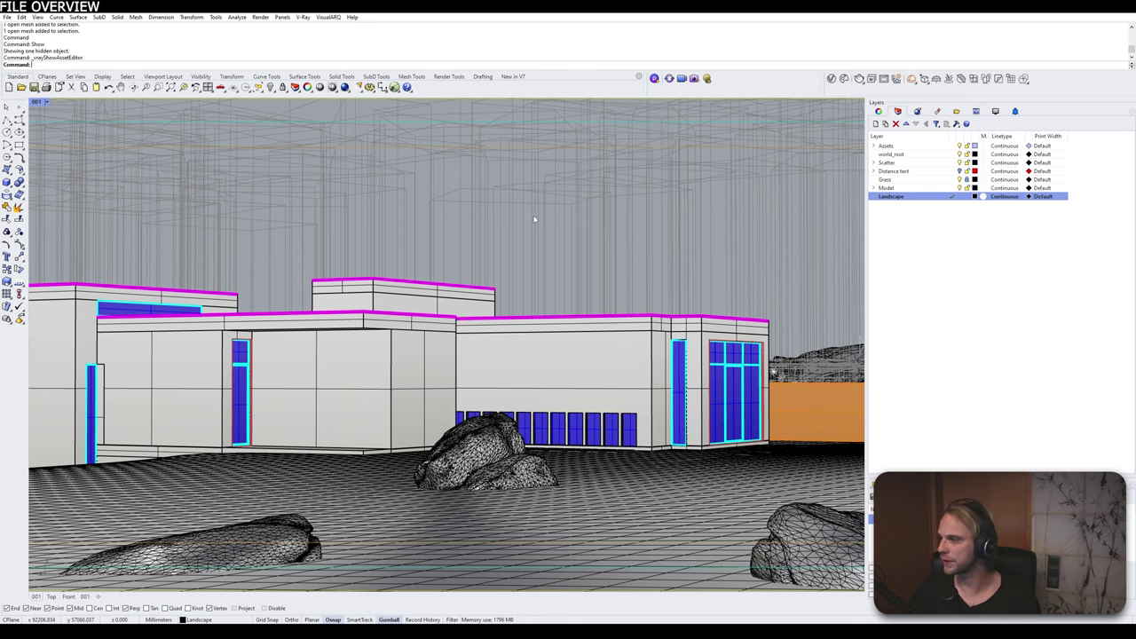
# Step: In Rhino, examine the whole scene from above, including the landscape mesh, the house and the foreground trees
pyautogui.moveTo(545, 221); pyautogui.dragTo(613, 417, button='right')
pyautogui.scroll(-10, 566, 318)
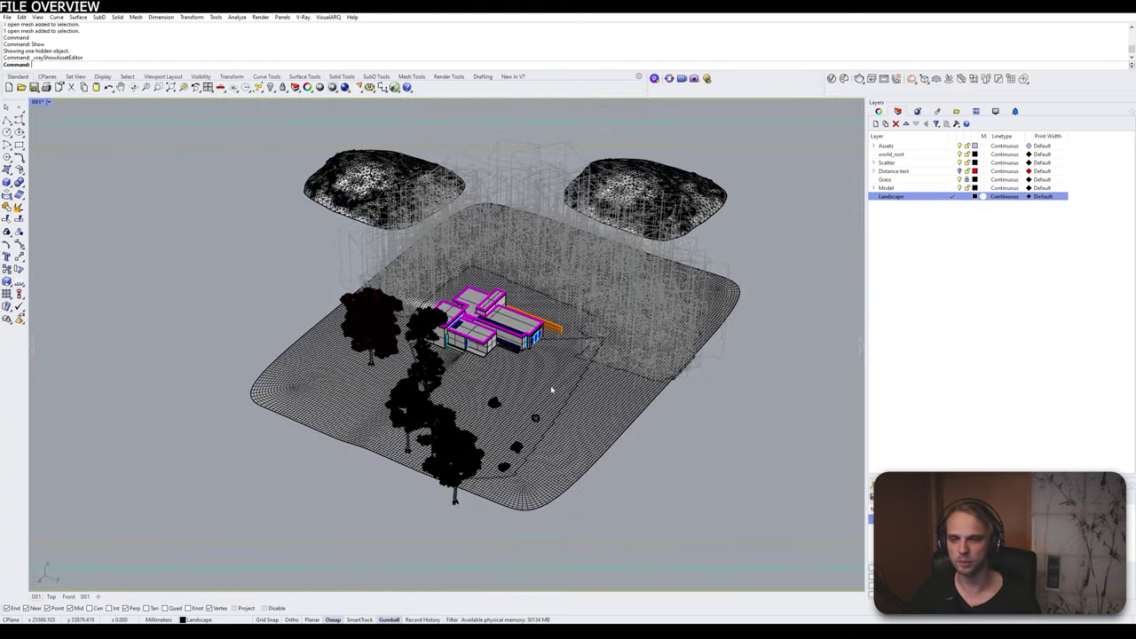
pyautogui.click(613, 417)
pyautogui.click(711, 481)
pyautogui.scroll(4, 581, 422)
pyautogui.click(550, 372)
pyautogui.click(669, 432)
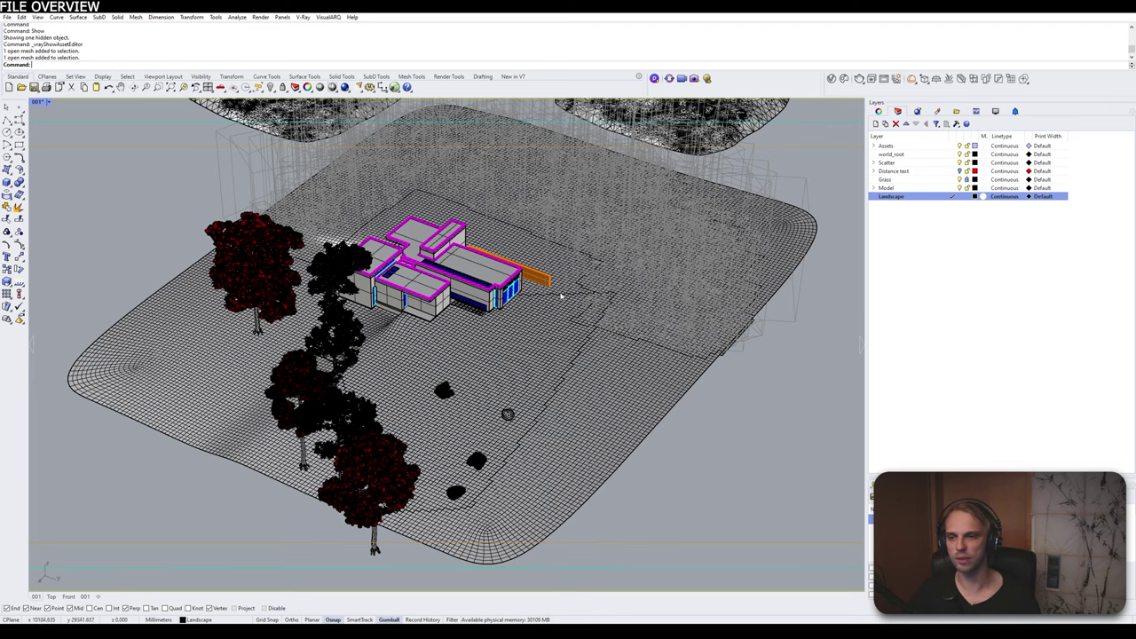
# Step: Examine the scattered trees behind the house and the two distant hill meshes
pyautogui.moveTo(658, 339); pyautogui.dragTo(277, 280, button='right')
pyautogui.scroll(3, 509, 358)
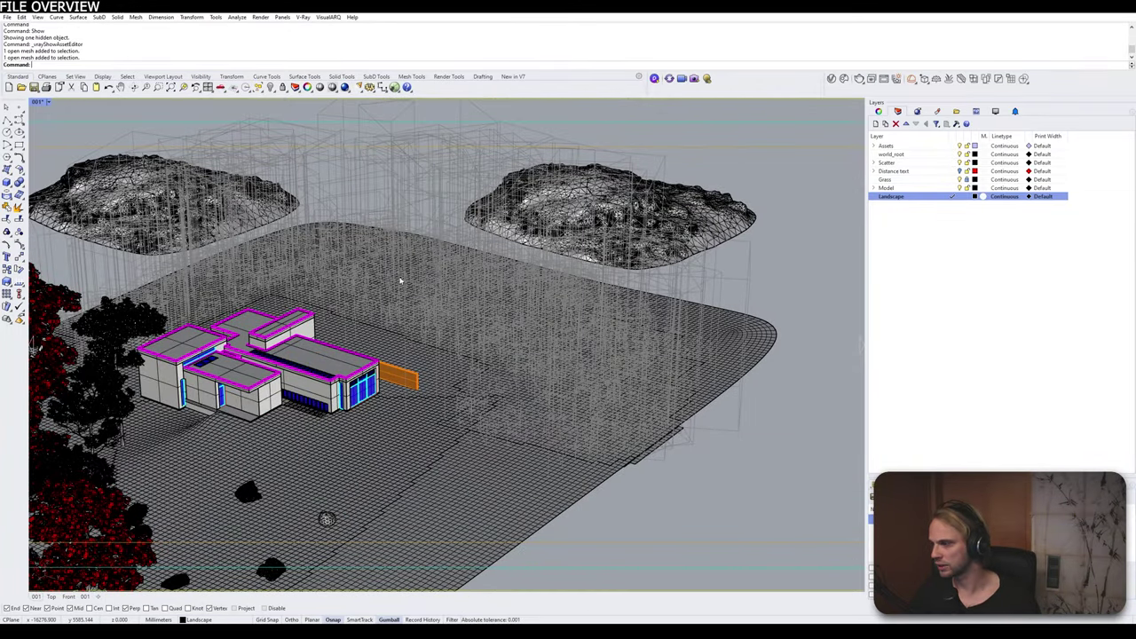
pyautogui.keyDown('shift'); pyautogui.moveTo(401, 278); pyautogui.dragTo(601, 411, button='right'); pyautogui.keyUp('shift')
pyautogui.scroll(2, 454, 409)
pyautogui.click(604, 408)
pyautogui.click(672, 426)
pyautogui.scroll(-4, 671, 426)
pyautogui.keyDown('shift'); pyautogui.moveTo(672, 426); pyautogui.dragTo(466, 460, button='right'); pyautogui.keyUp('shift')
pyautogui.scroll(3, 466, 460)
pyautogui.scroll(-4, 482, 426)
pyautogui.keyDown('shift'); pyautogui.moveTo(400, 431); pyautogui.dragTo(621, 378, button='right'); pyautogui.keyUp('shift')
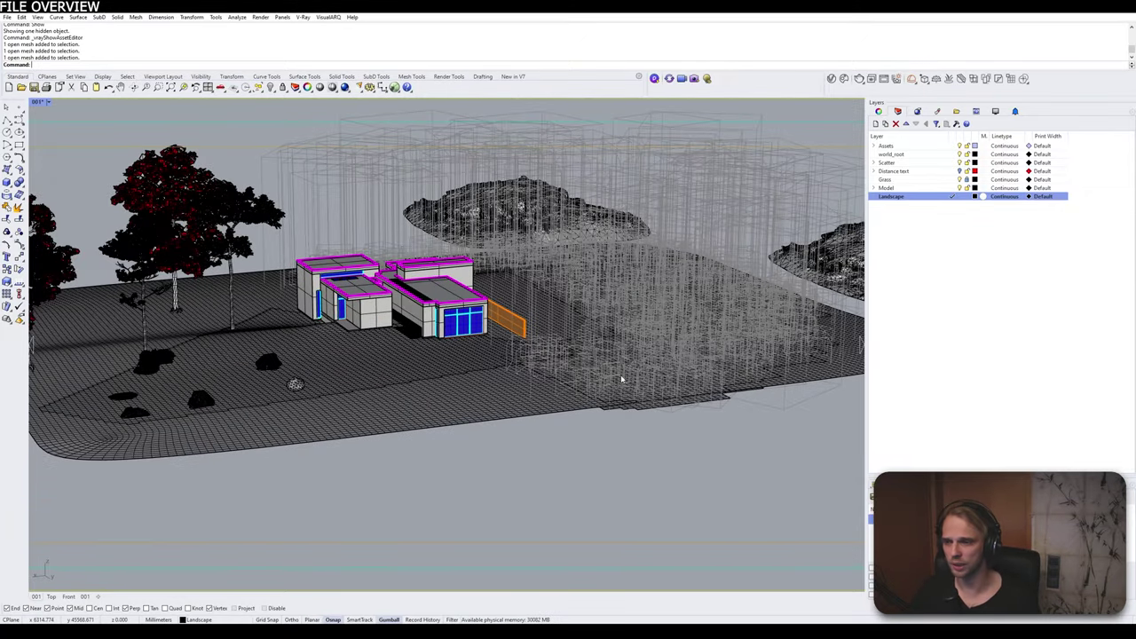
# Step: Inspect the front trees, the rocks and the outer edge of the terrain mesh, leaving nothing selected
pyautogui.scroll(-2, 621, 378)
pyautogui.moveTo(205, 289); pyautogui.dragTo(342, 347, button='right')
pyautogui.scroll(2, 337, 348)
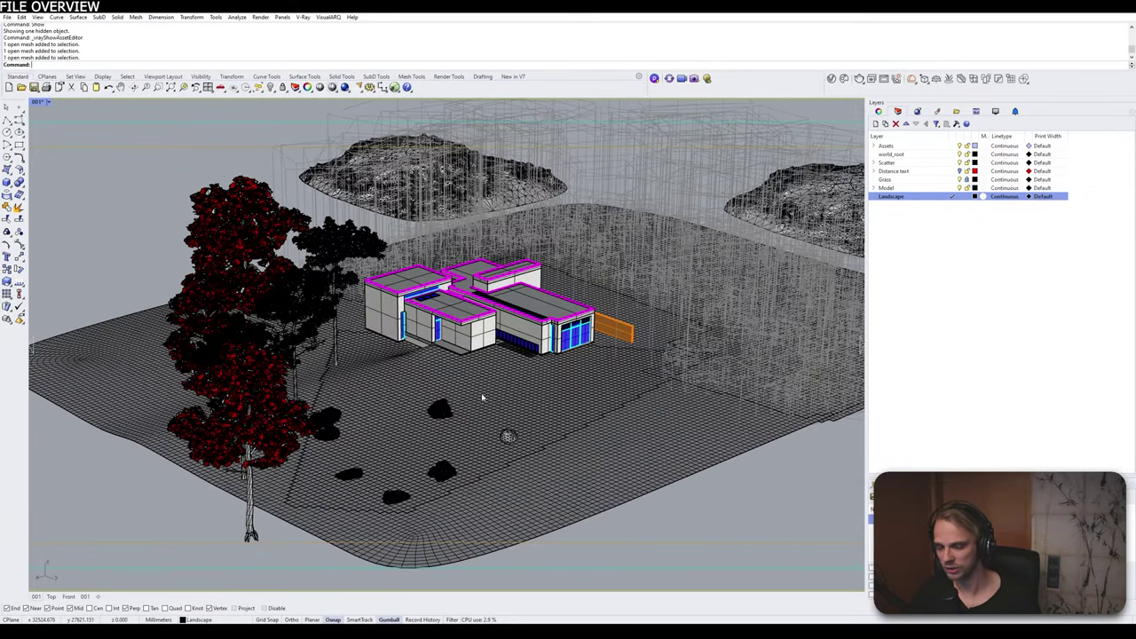
pyautogui.moveTo(484, 397); pyautogui.dragTo(543, 389, button='right')
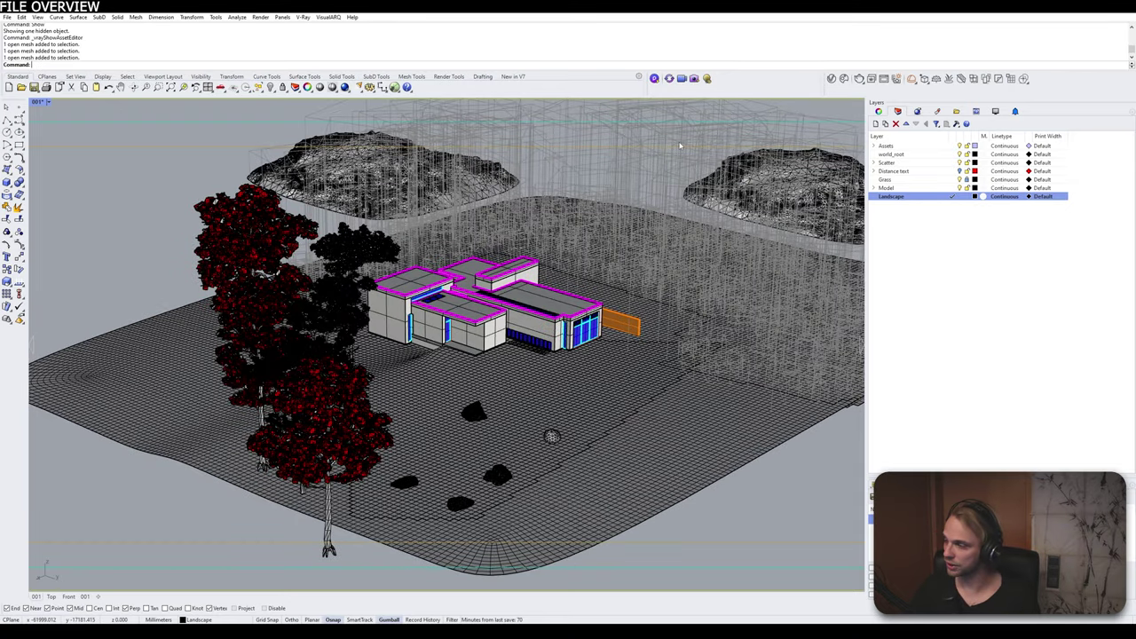
pyautogui.scroll(5, 599, 371)
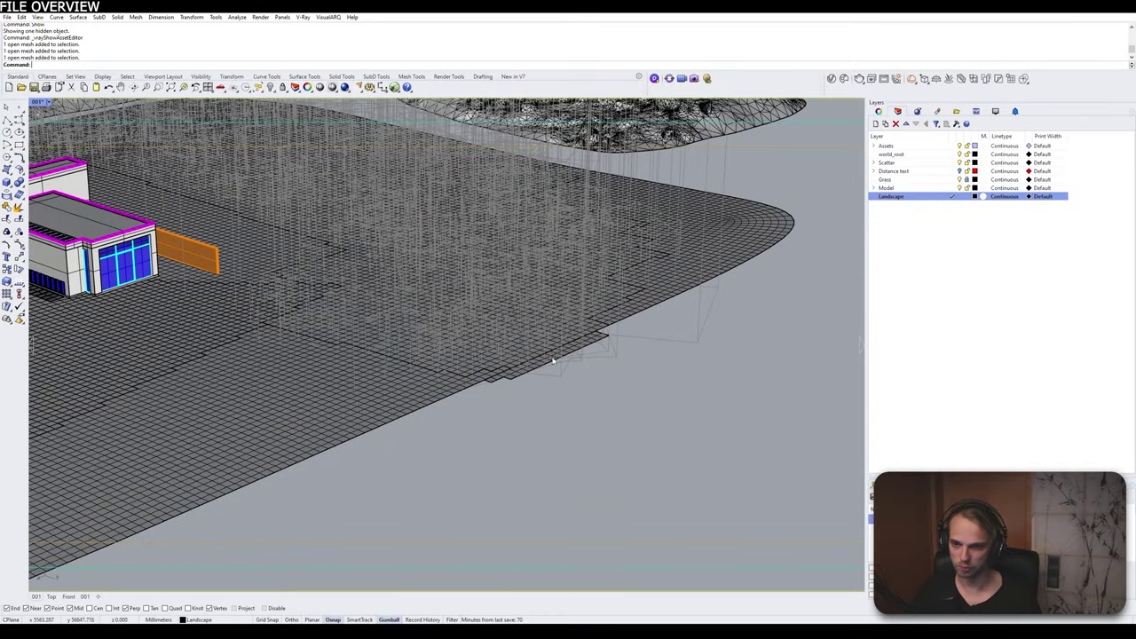
pyautogui.click(550, 359)
pyautogui.moveTo(551, 360); pyautogui.dragTo(563, 394, button='right')
pyautogui.press('Escape')
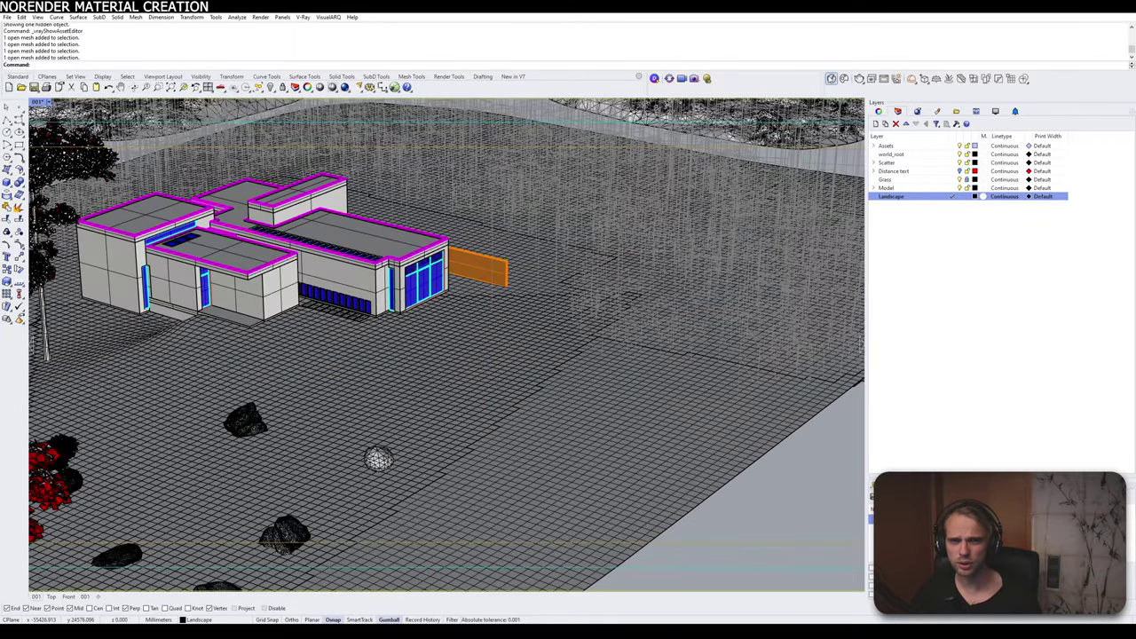
# Step: Create a new Generic material in the V-Ray Asset Editor
pyautogui.click(831, 80)
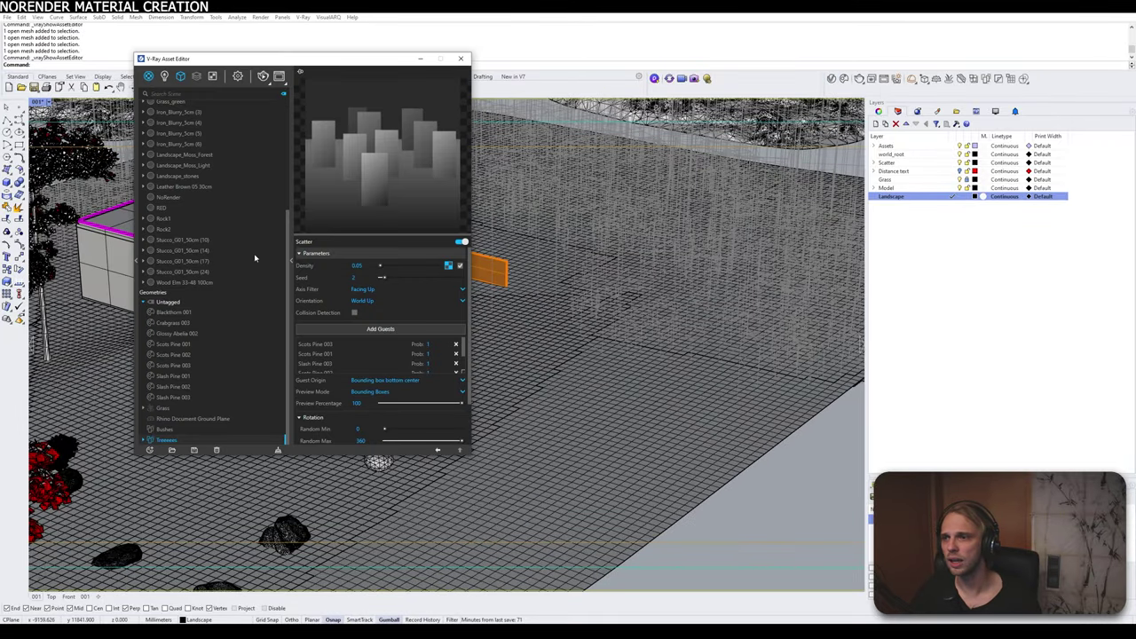
pyautogui.moveTo(288, 270); pyautogui.dragTo(295, 135)
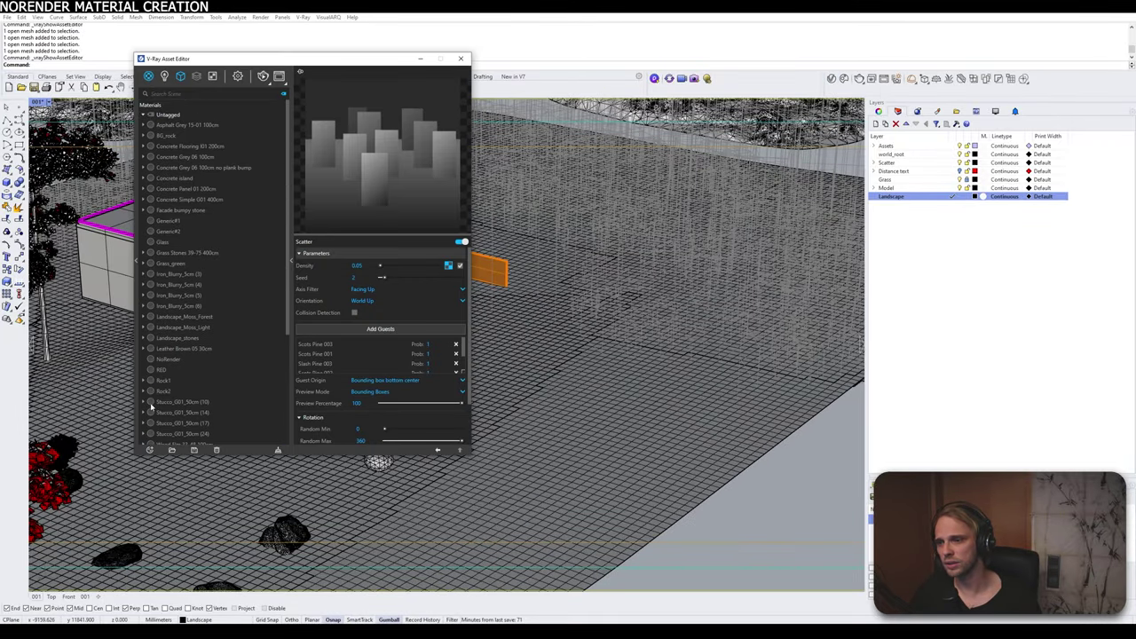
pyautogui.click(149, 450)
pyautogui.moveTo(173, 438)
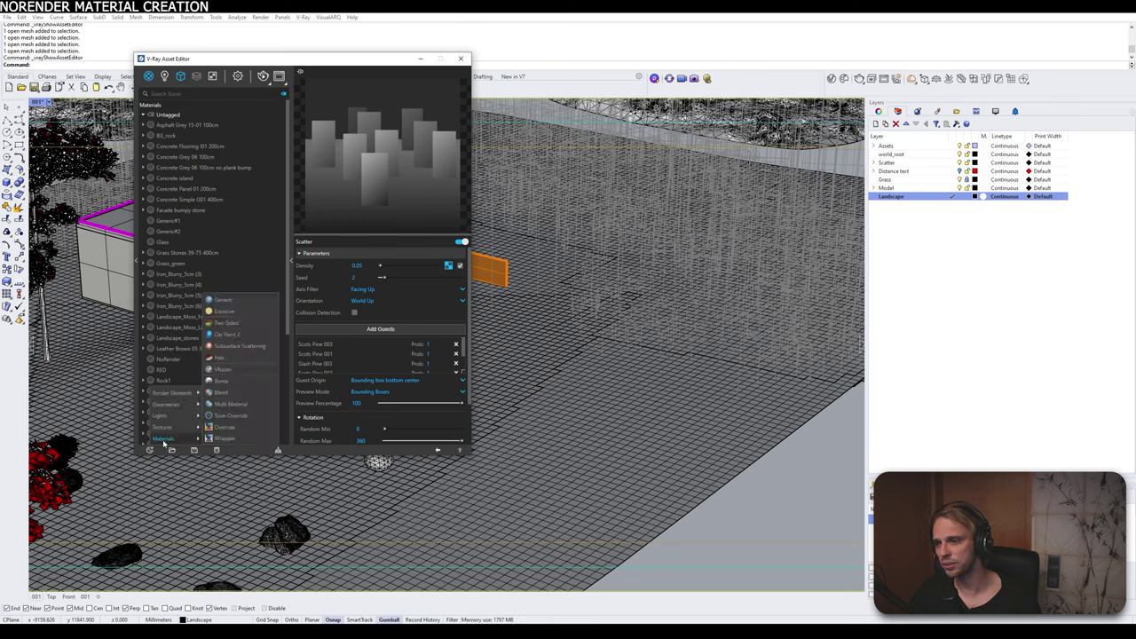
pyautogui.click(251, 300)
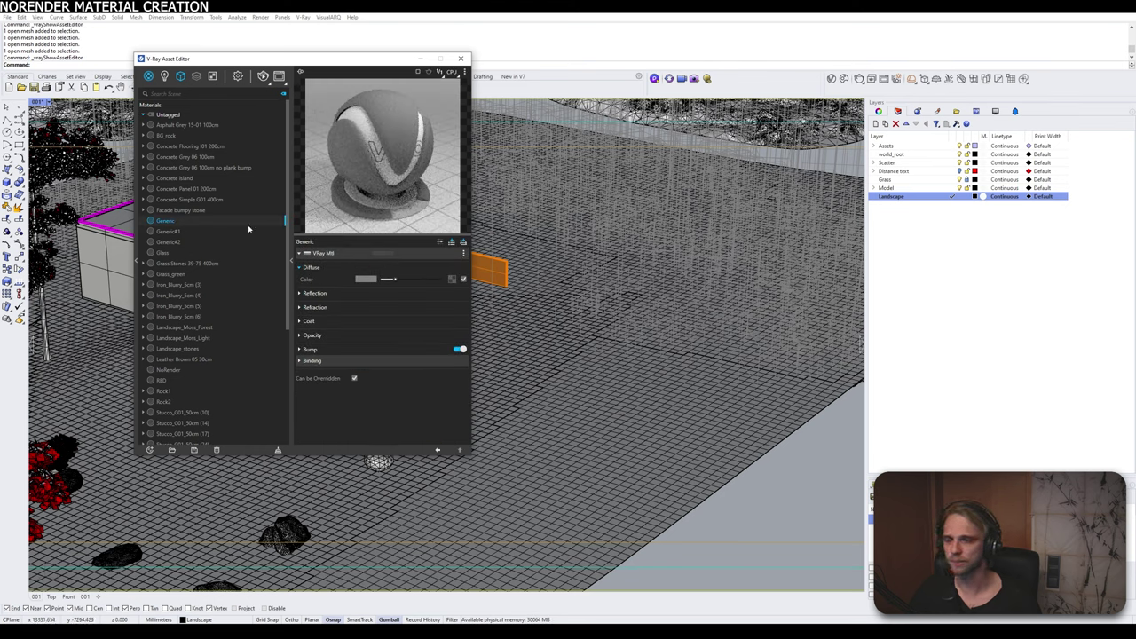
# Step: Add Raytrace Properties to the new Generic material and disable Visible to Camera, Visible in Reflections, Visible in Refractions and Cast Shadows
pyautogui.click(451, 243)
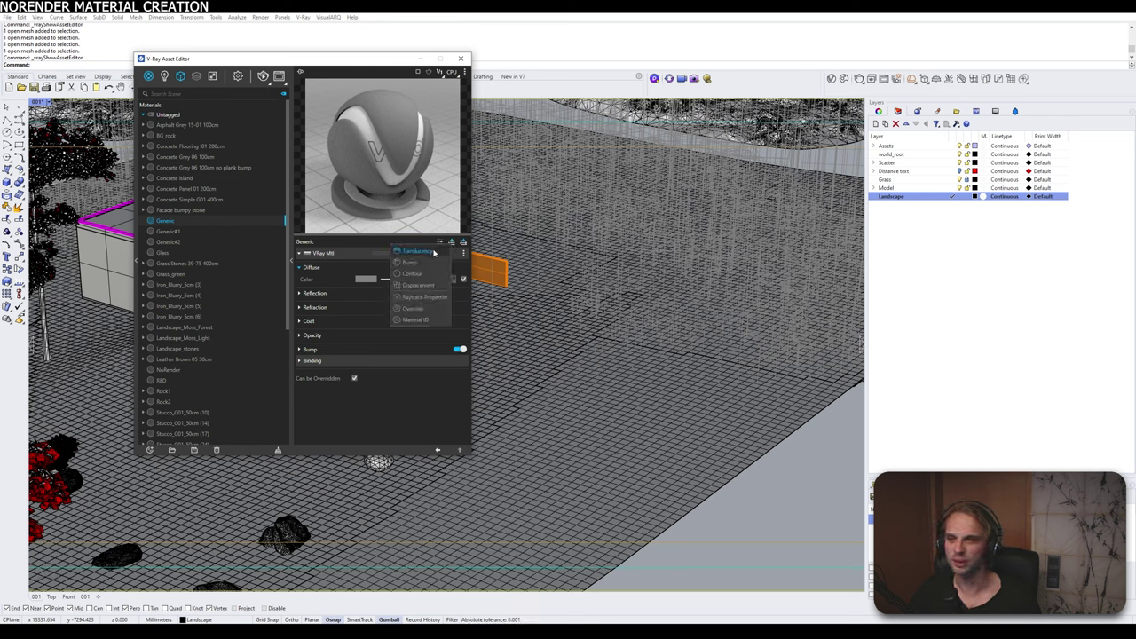
pyautogui.click(426, 298)
pyautogui.click(355, 373)
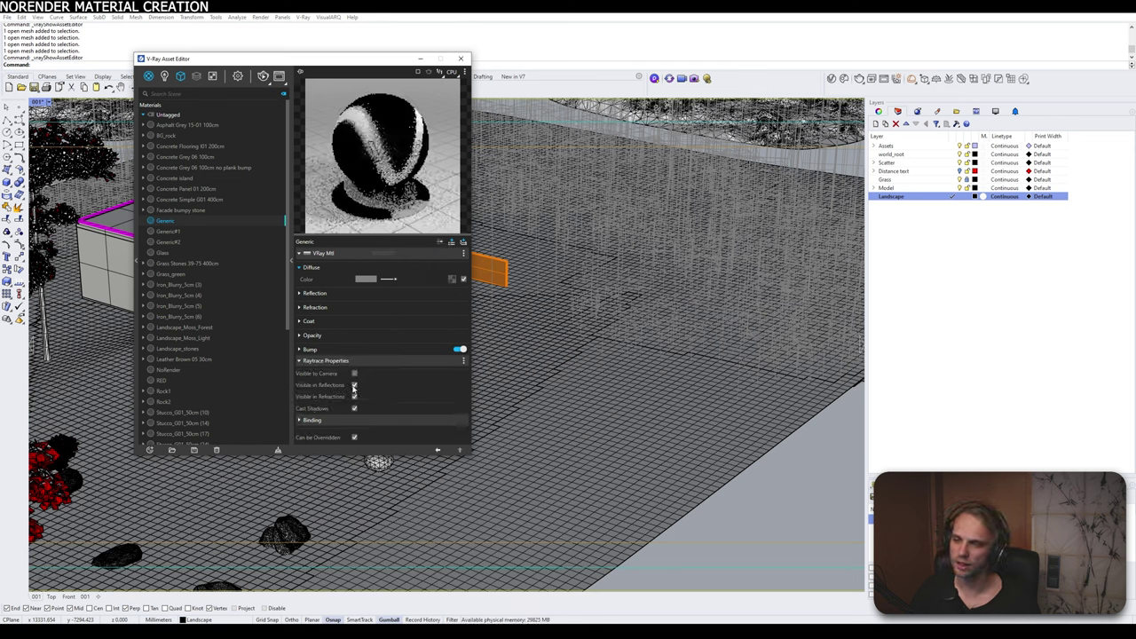
pyautogui.click(354, 384)
pyautogui.click(354, 396)
pyautogui.click(354, 408)
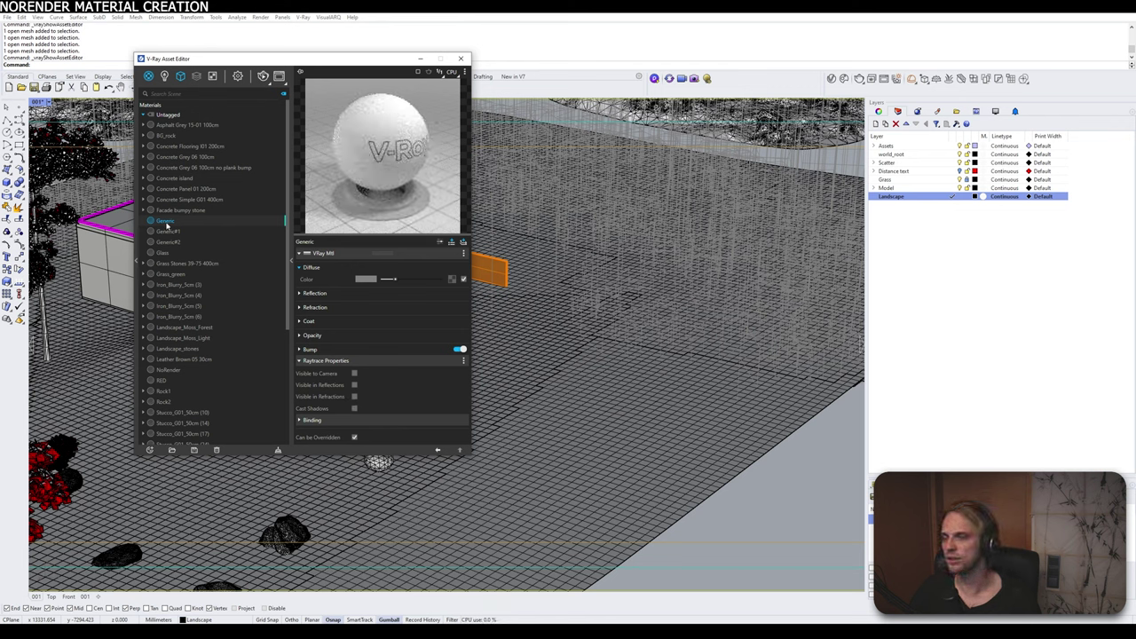
# Step: Delete the newly created Generic material and select the existing NoRender material instead
pyautogui.doubleClick(165, 221)
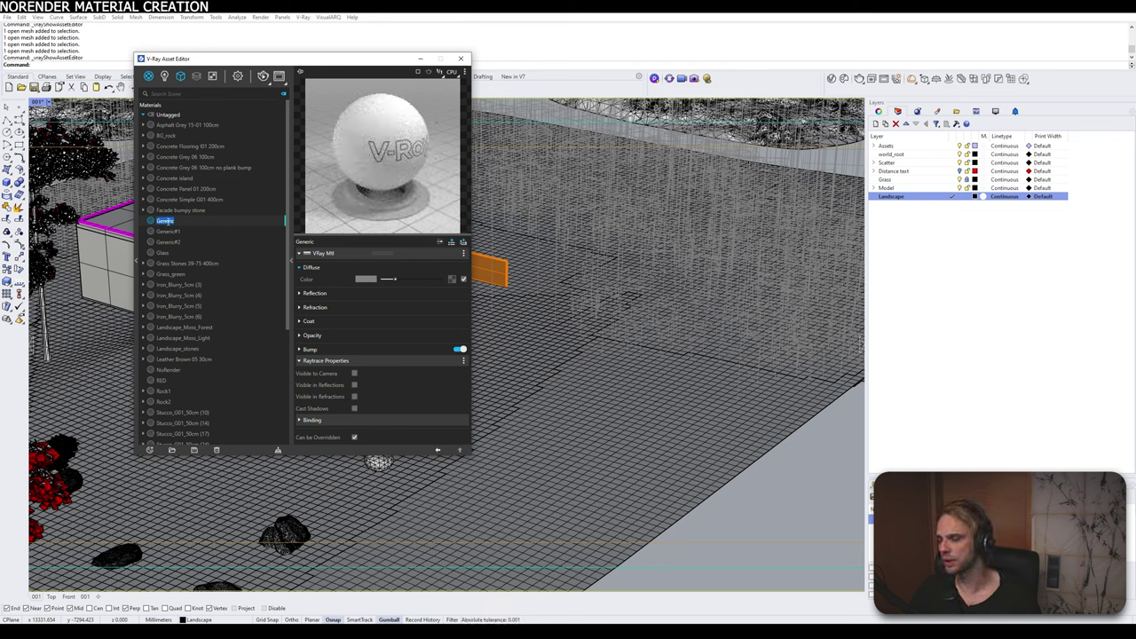
pyautogui.write('Nor')
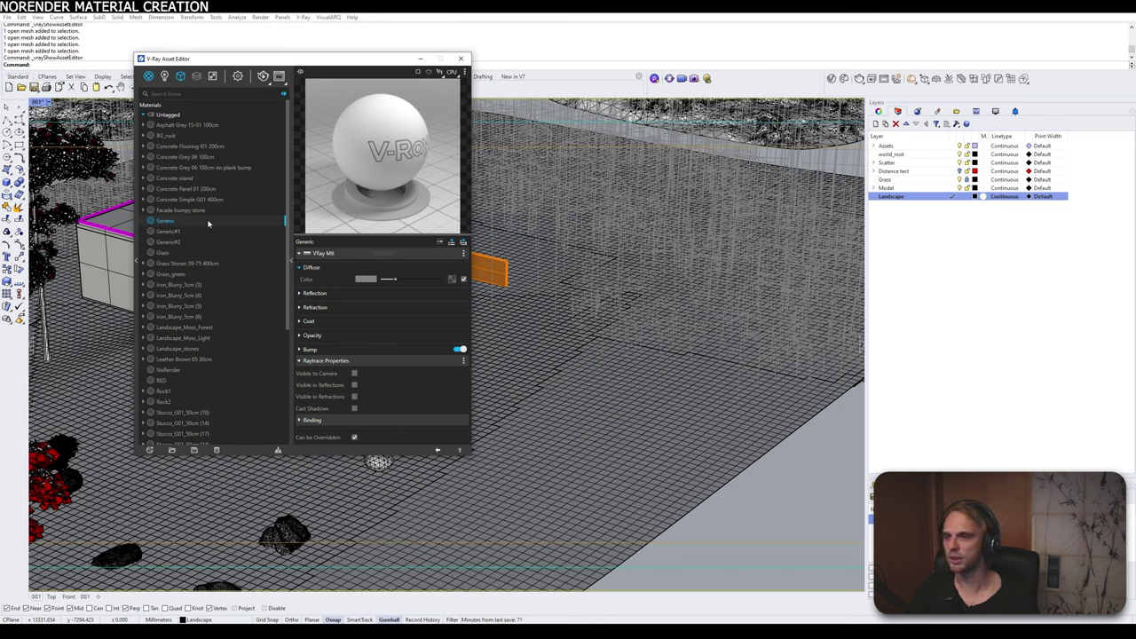
pyautogui.click(215, 450)
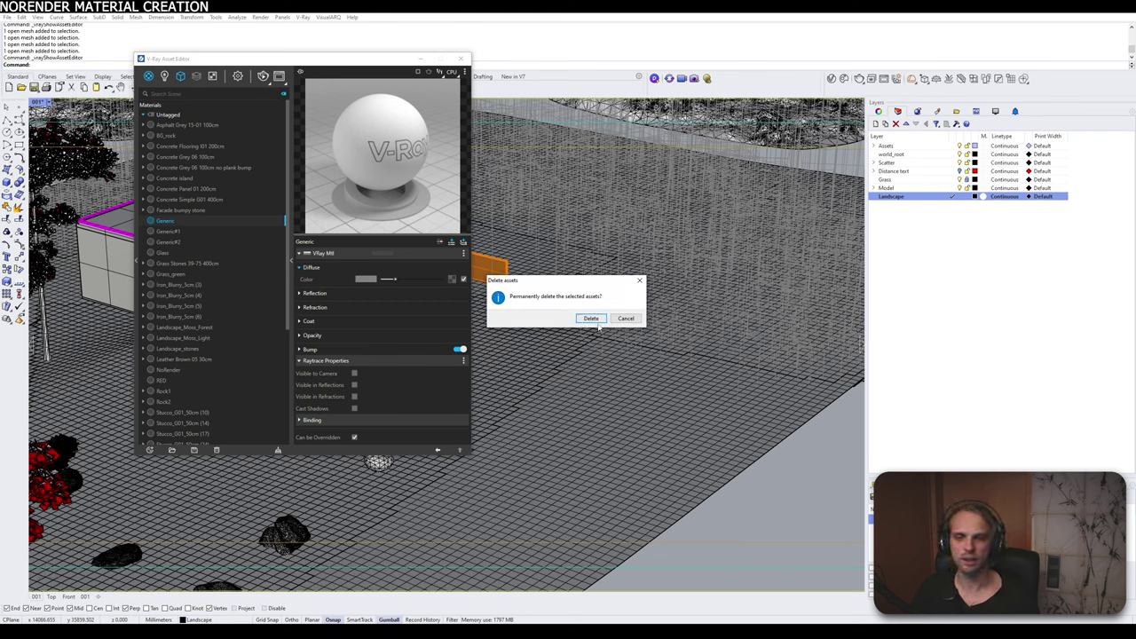
pyautogui.click(594, 319)
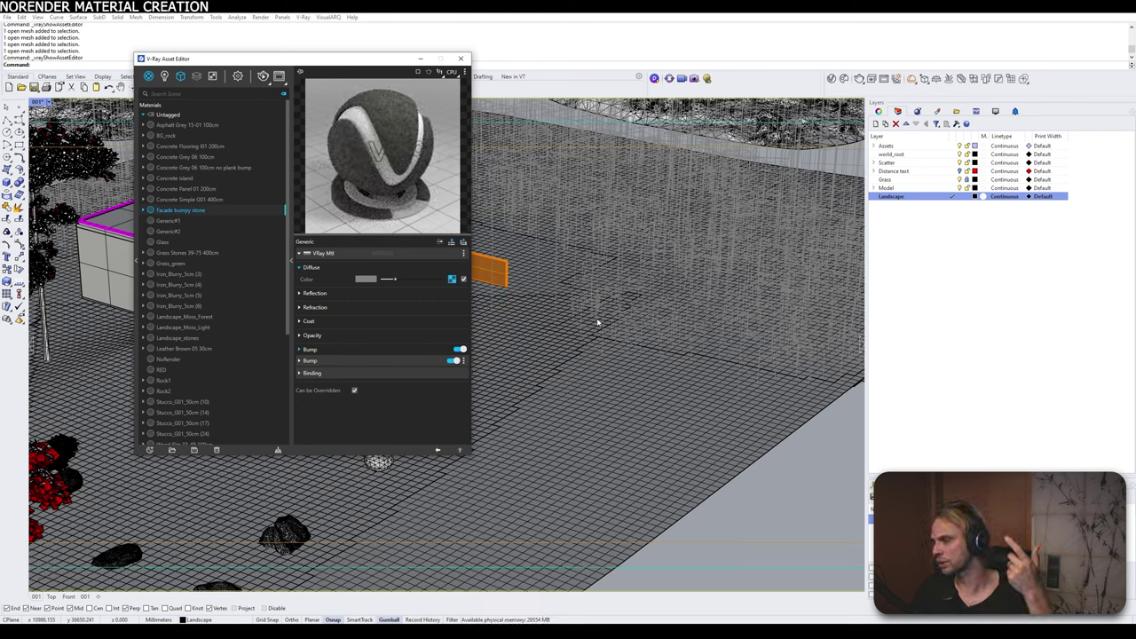
pyautogui.click(163, 360)
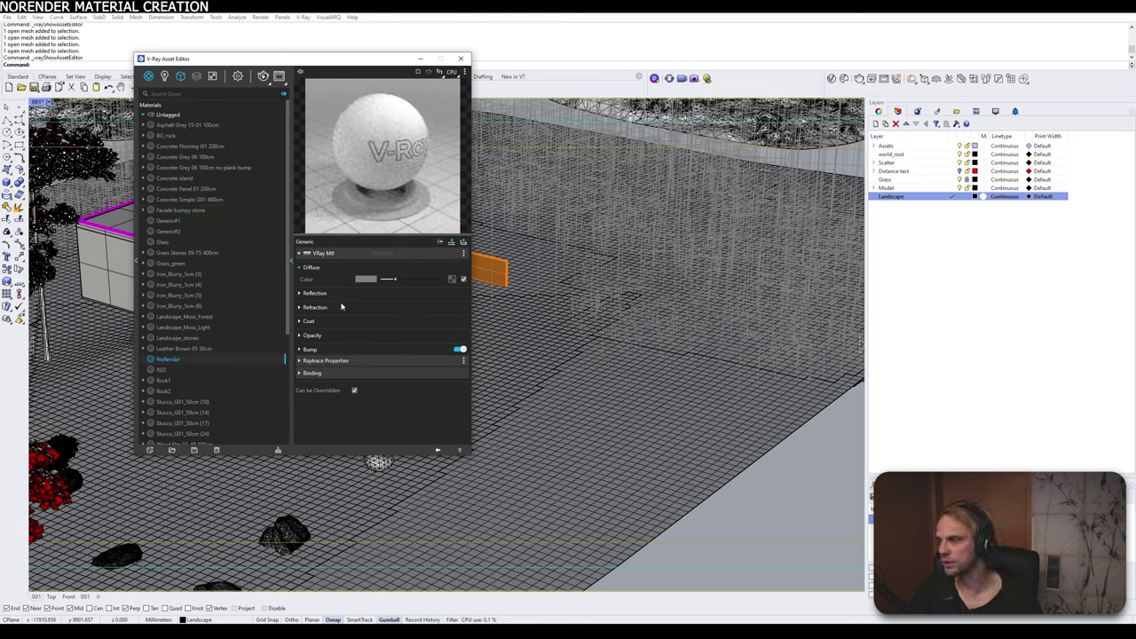
pyautogui.click(292, 261)
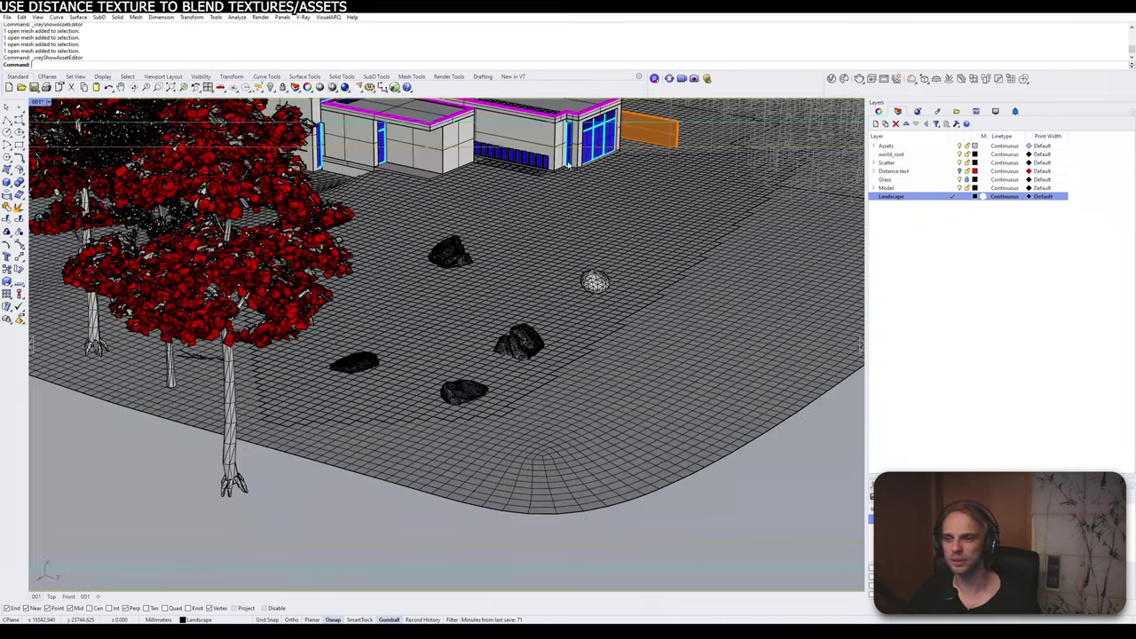
# Step: Create a four-corner surface on the empty ground beside the rounded corner of the terrain mesh
pyautogui.scroll(5, 464, 431)
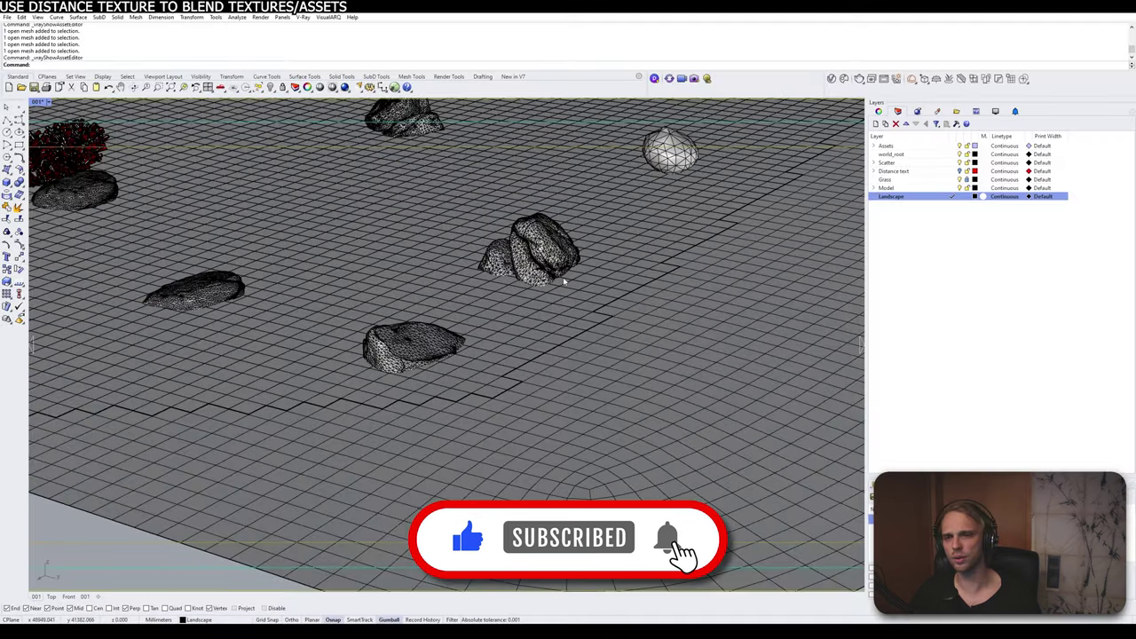
pyautogui.scroll(-3, 566, 265)
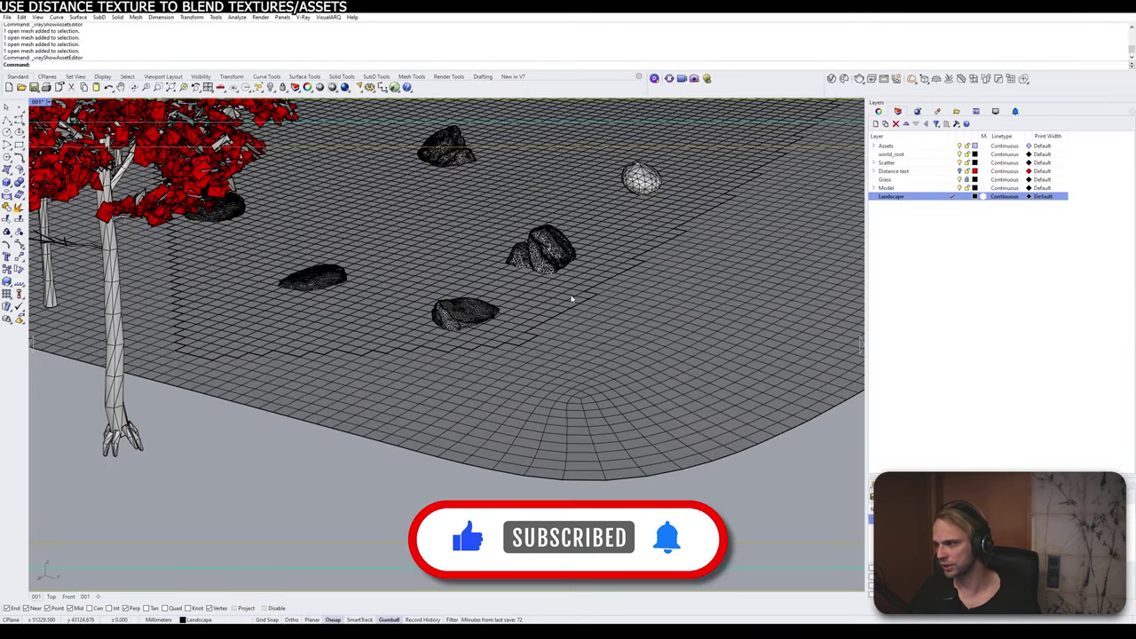
pyautogui.scroll(-5, 573, 297)
pyautogui.keyDown('shift'); pyautogui.moveTo(594, 355); pyautogui.dragTo(469, 328, button='right'); pyautogui.keyUp('shift')
pyautogui.scroll(-2, 436, 269)
pyautogui.click(7, 170)
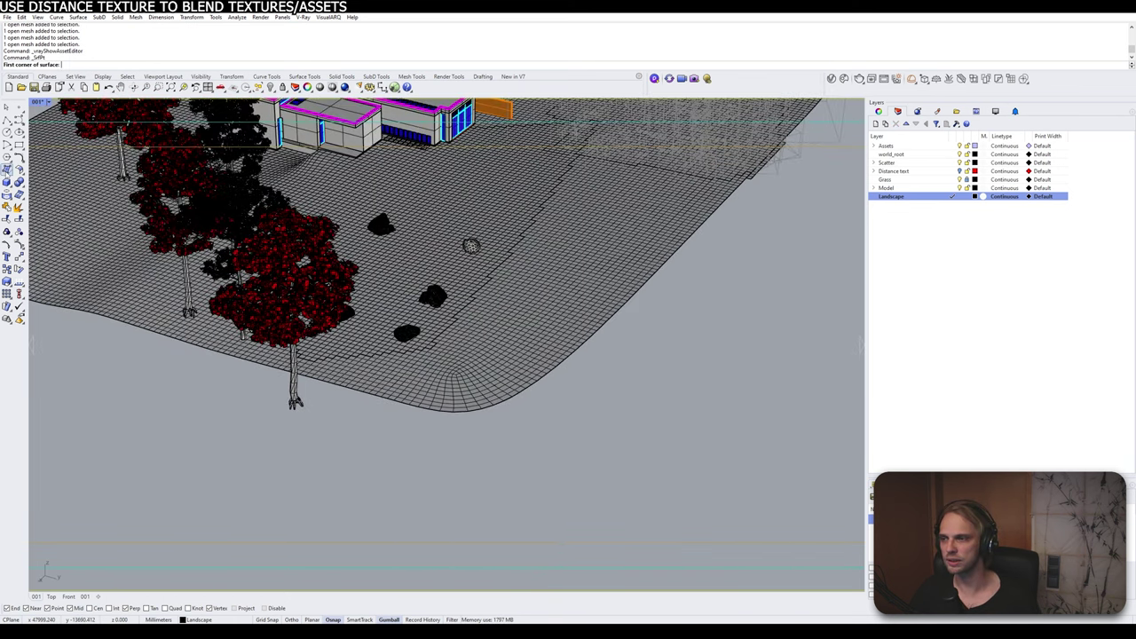
pyautogui.click(578, 458)
pyautogui.click(735, 299)
pyautogui.click(829, 391)
pyautogui.click(761, 532)
# Step: Flip the direction of the new four-corner surface
pyautogui.keyDown('shift'); pyautogui.moveTo(761, 532); pyautogui.dragTo(568, 426, button='right'); pyautogui.keyUp('shift')
pyautogui.scroll(3, 492, 366)
pyautogui.click(492, 367)
pyautogui.write('Flip')
pyautogui.press('Return')
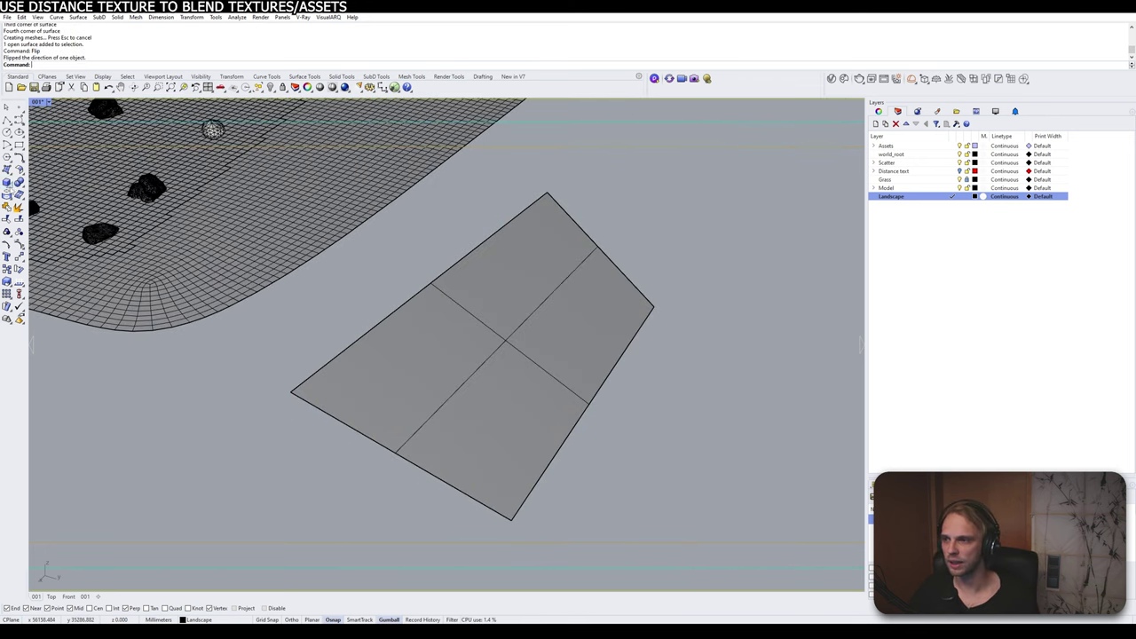
# Step: Model a sphere centred on the middle of the new surface, so its upper half stands above it
pyautogui.click(10, 186)
pyautogui.click(43, 187)
pyautogui.click(502, 337)
pyautogui.click(577, 337)
pyautogui.moveTo(577, 337); pyautogui.dragTo(537, 367, button='right')
pyautogui.scroll(5, 545, 301)
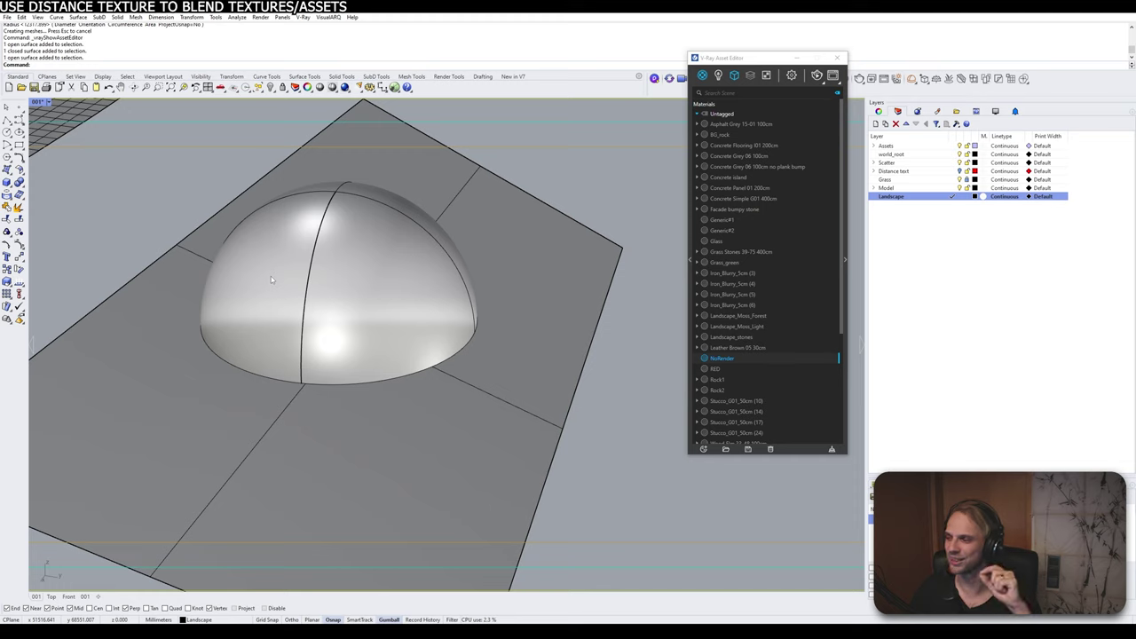
# Step: Create a new Generic material and name it DistanceTexture_Showcase
pyautogui.click(702, 451)
pyautogui.moveTo(717, 438)
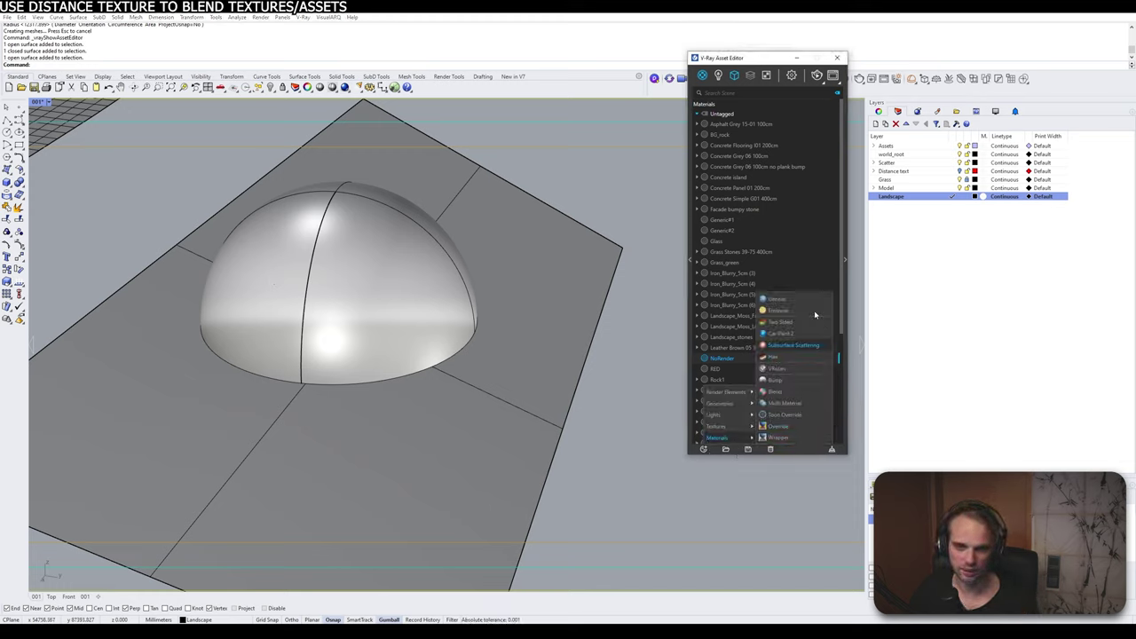
pyautogui.click(778, 299)
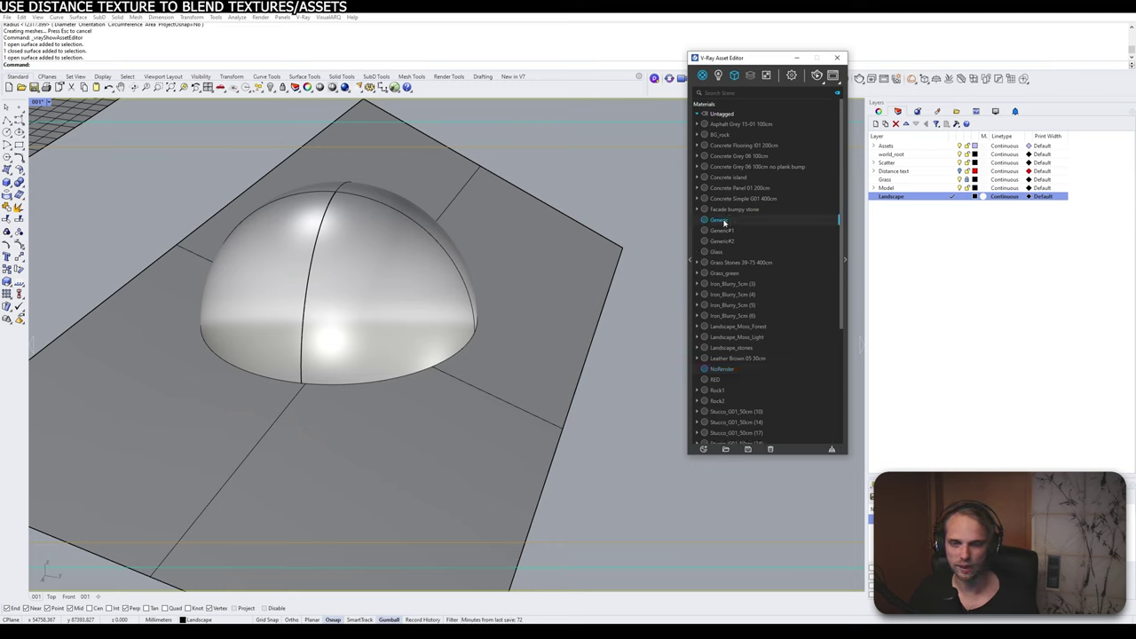
pyautogui.doubleClick(725, 220)
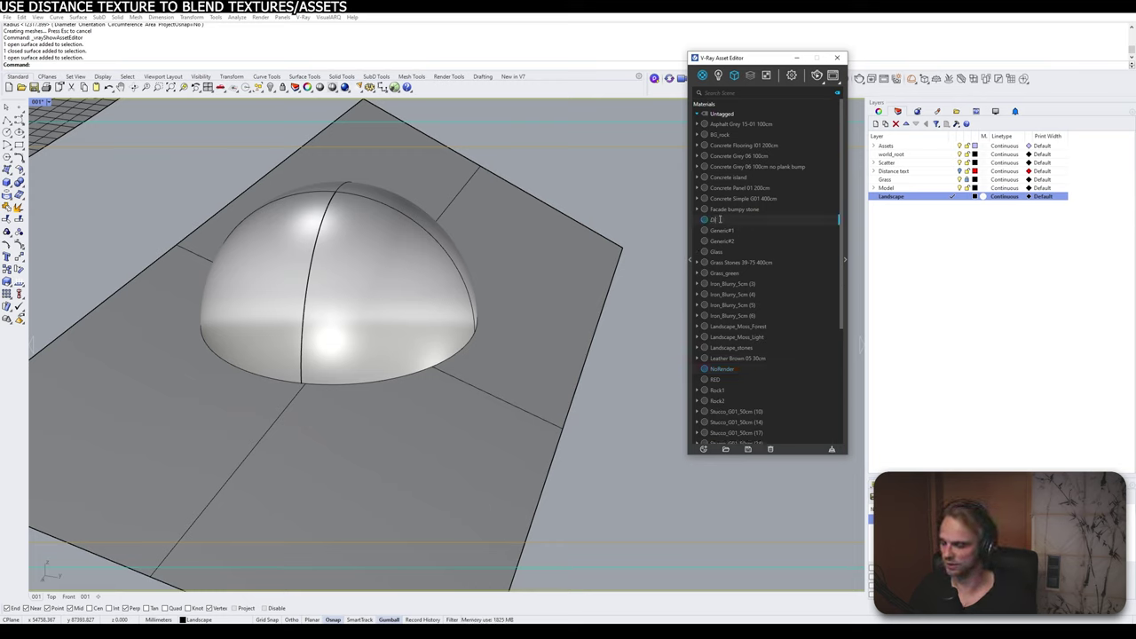
pyautogui.write('DistanceTexture_Showcase')
pyautogui.press('Return')
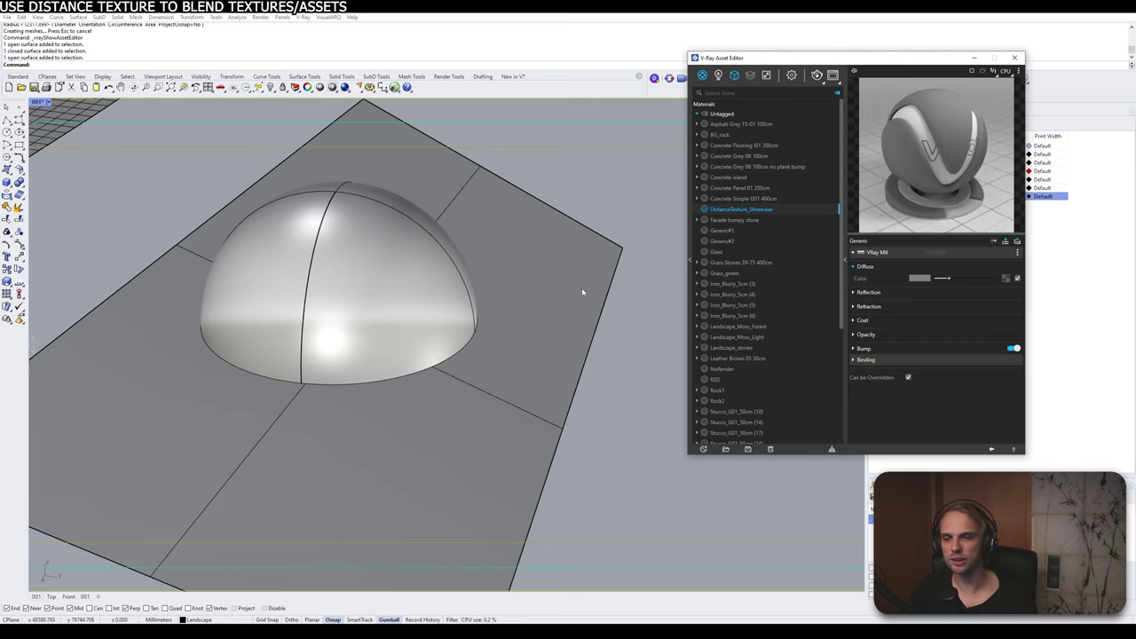
# Step: Apply the DistanceTexture_Showcase material to the four-corner surface and clear the selection
pyautogui.click(571, 296)
pyautogui.rightClick(735, 216)
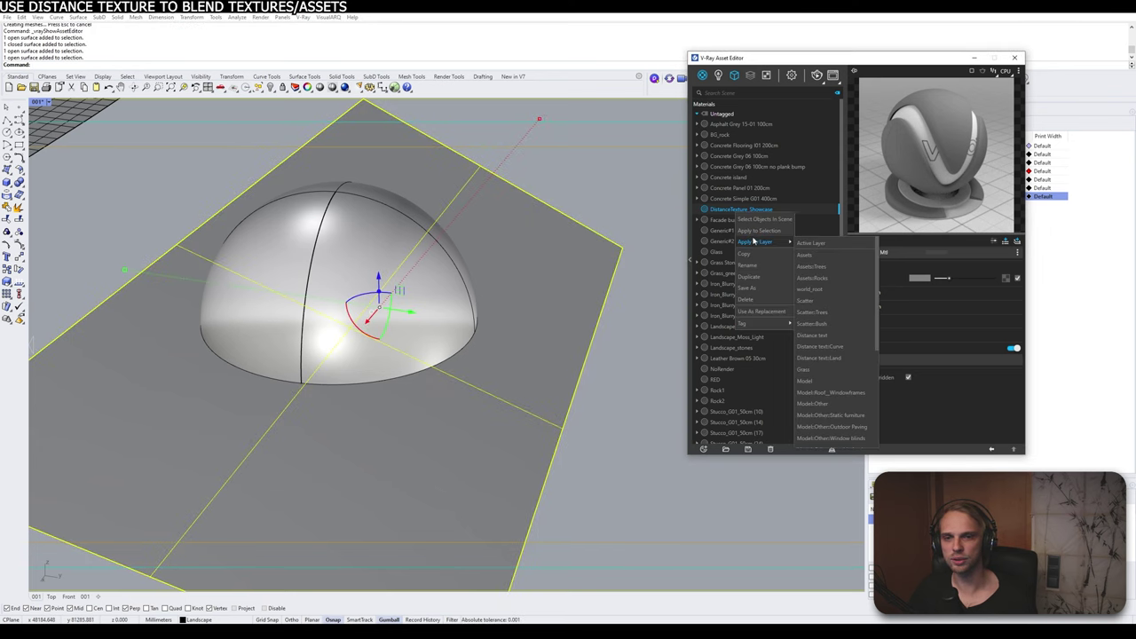
pyautogui.click(753, 229)
pyautogui.click(588, 171)
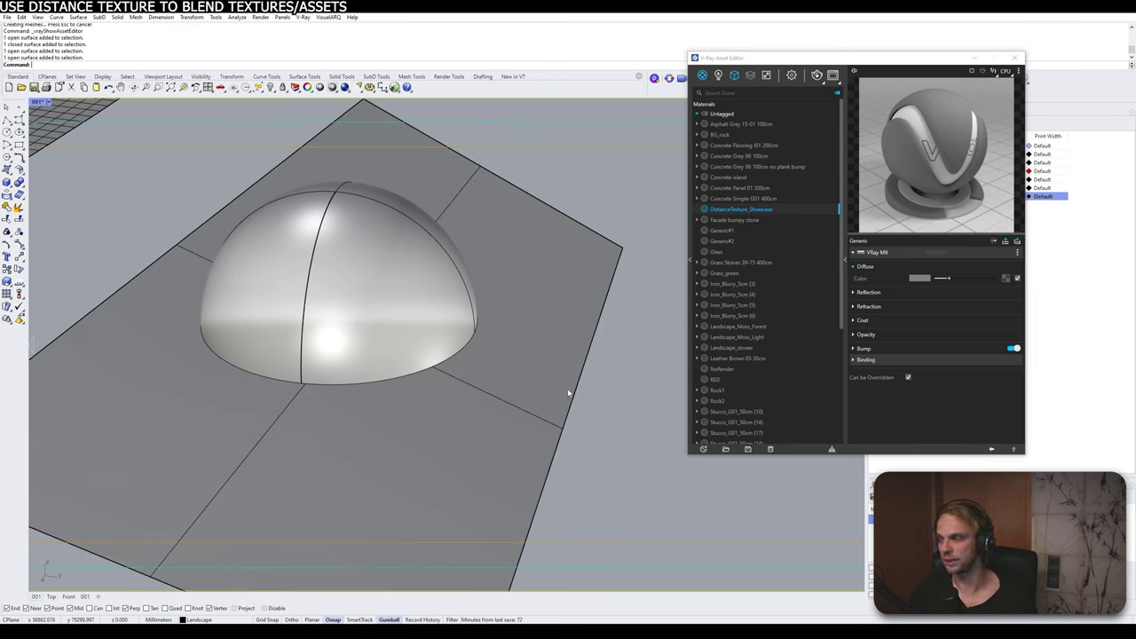
# Step: Isolate the sphere and the four-corner surface from the rest of the scene
pyautogui.moveTo(760, 63); pyautogui.dragTo(731, 110)
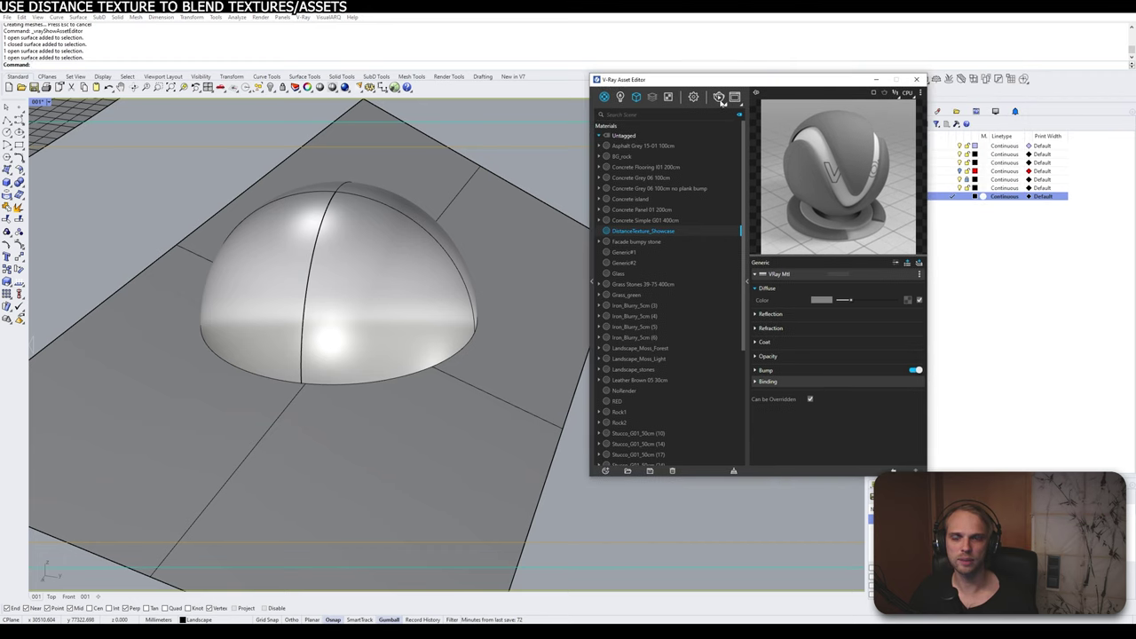
pyautogui.moveTo(561, 133); pyautogui.dragTo(379, 291)
pyautogui.write('Isolate')
pyautogui.press('Return')
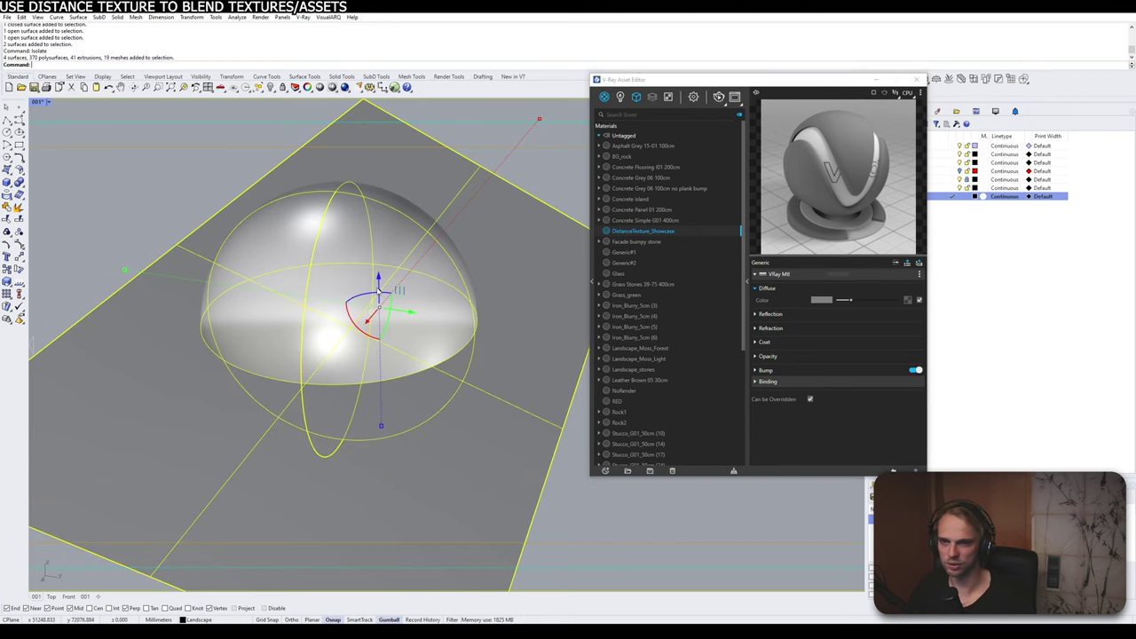
pyautogui.press('Escape')
# Step: Start a V-Ray render of the isolated objects and frame the sphere closely, with the render visible beside the Asset Editor
pyautogui.click(719, 97)
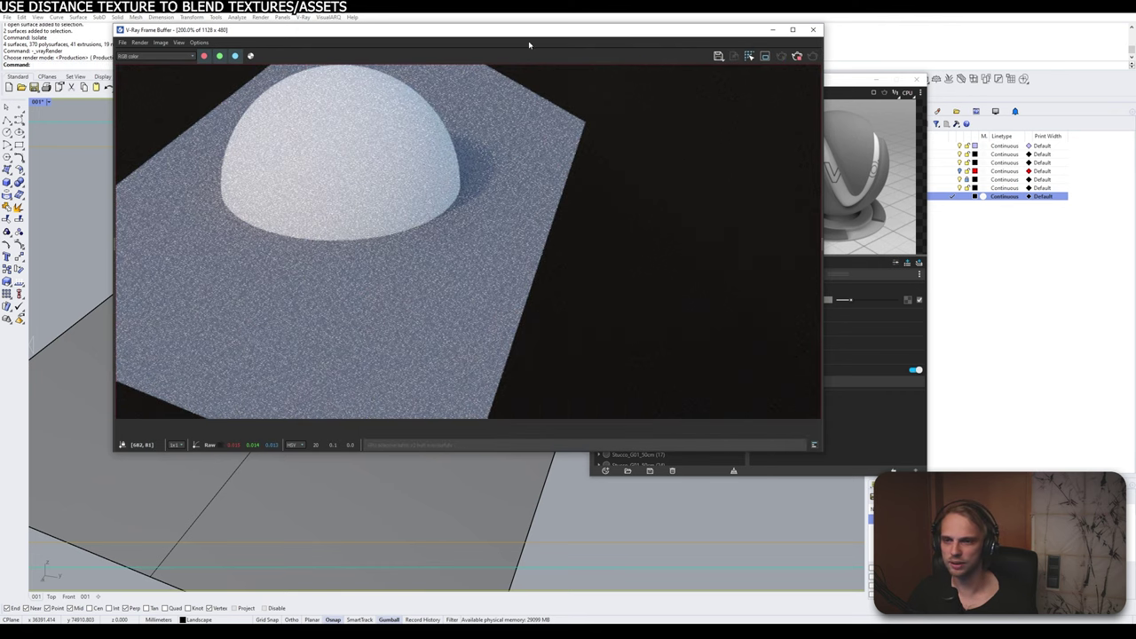
pyautogui.moveTo(535, 32); pyautogui.dragTo(404, 37)
pyautogui.moveTo(750, 80); pyautogui.dragTo(743, 49)
pyautogui.moveTo(665, 526); pyautogui.dragTo(730, 578, button='right')
pyautogui.scroll(4, 488, 535)
pyautogui.keyDown('shift'); pyautogui.moveTo(545, 546); pyautogui.dragTo(541, 521, button='right'); pyautogui.keyUp('shift')
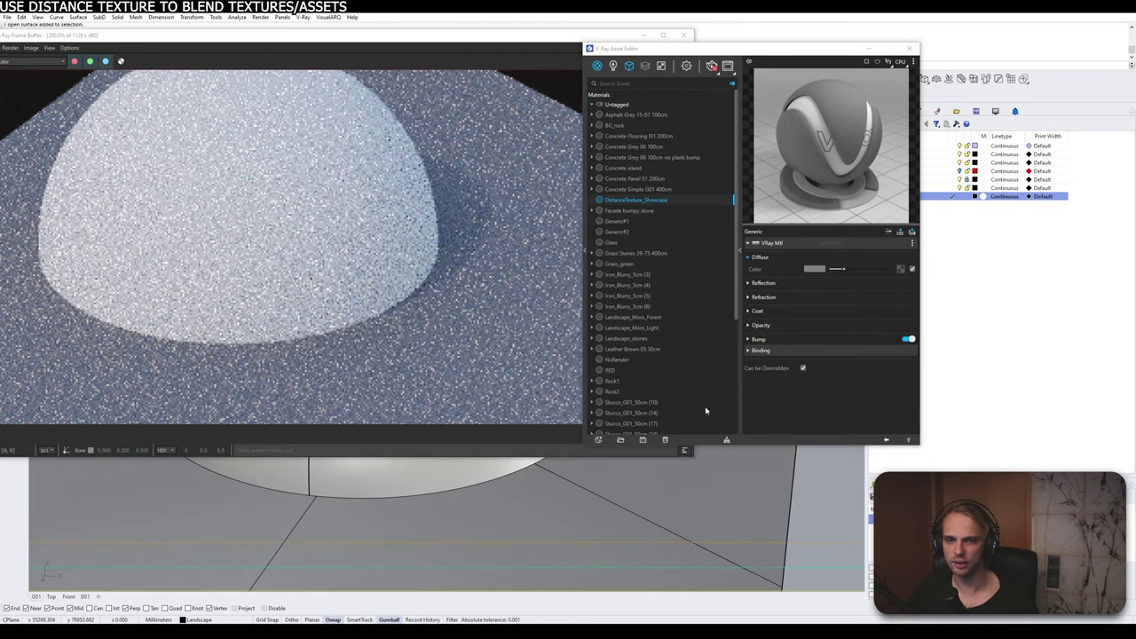
# Step: Assign a Distance texture to the diffuse color of DistanceTexture_Showcase
pyautogui.click(902, 270)
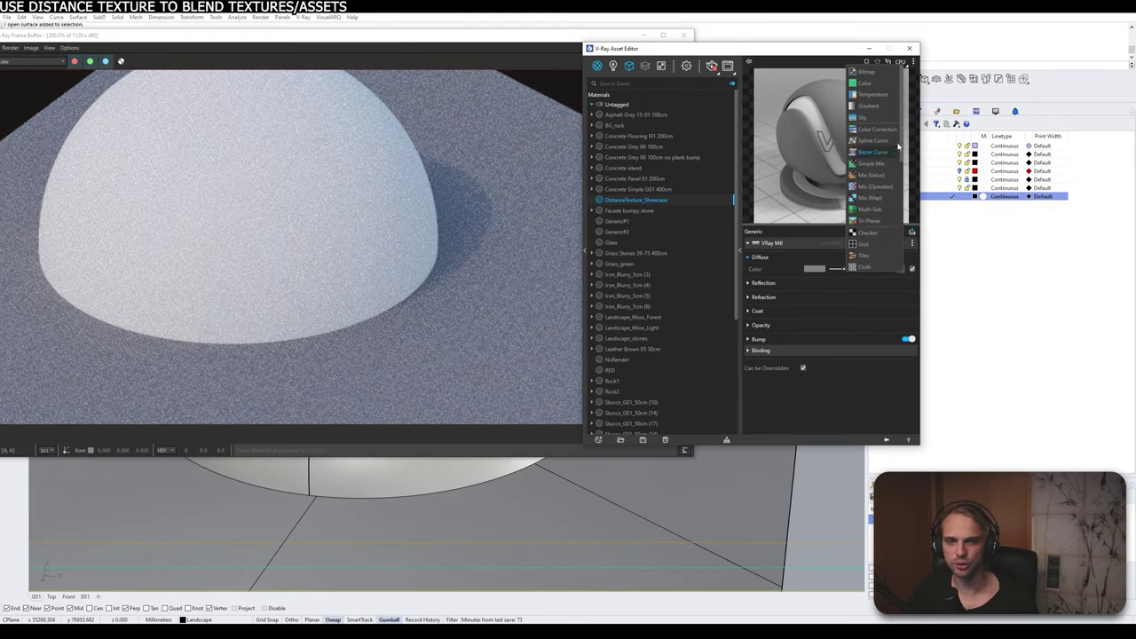
pyautogui.scroll(-5, 887, 193)
pyautogui.scroll(-3, 887, 194)
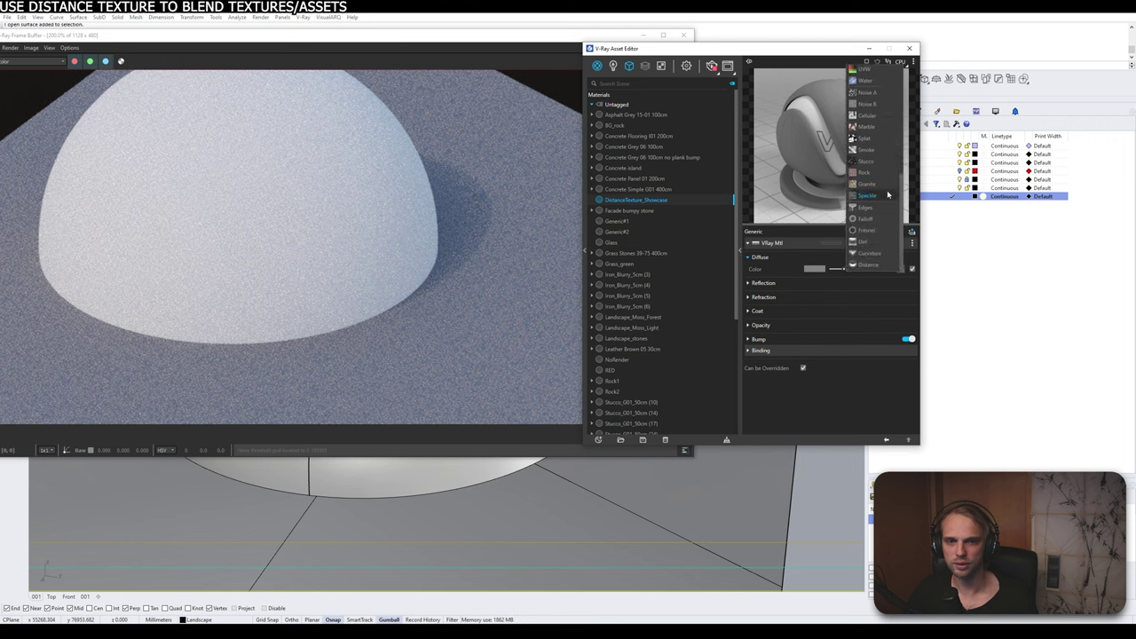
pyautogui.click(868, 265)
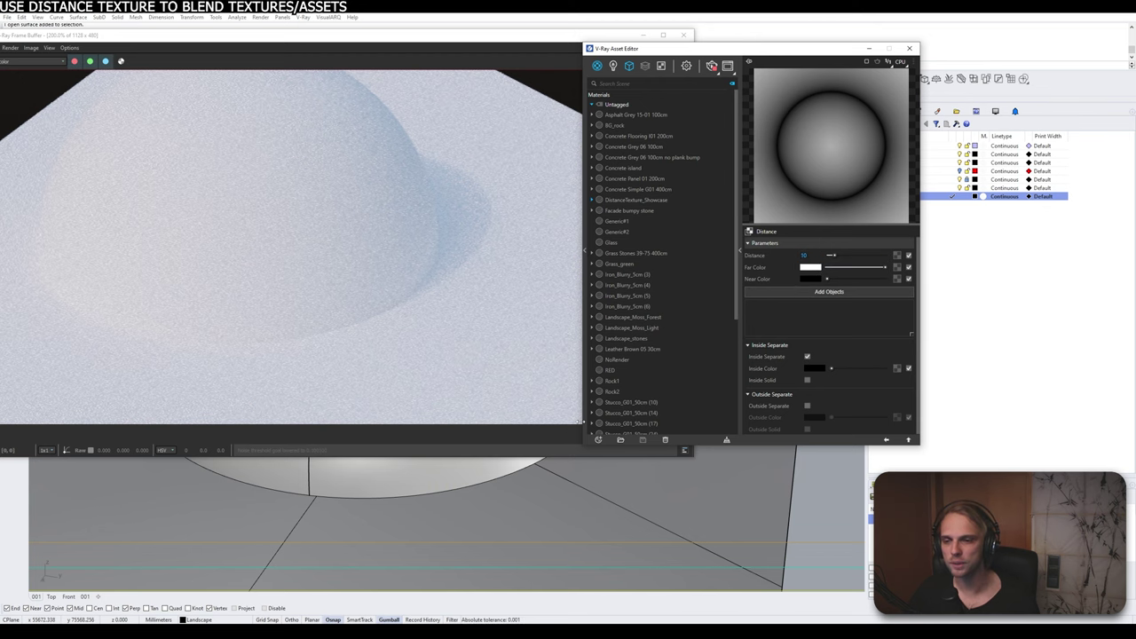
# Step: Add the sphere as the Distance texture's reference object and set Distance to 1000, keeping the render view clear of the model
pyautogui.moveTo(466, 38); pyautogui.dragTo(562, 44)
pyautogui.scroll(-1, 340, 168)
pyautogui.moveTo(82, 37); pyautogui.dragTo(325, 167)
pyautogui.moveTo(458, 181); pyautogui.dragTo(169, 31)
pyautogui.click(351, 388)
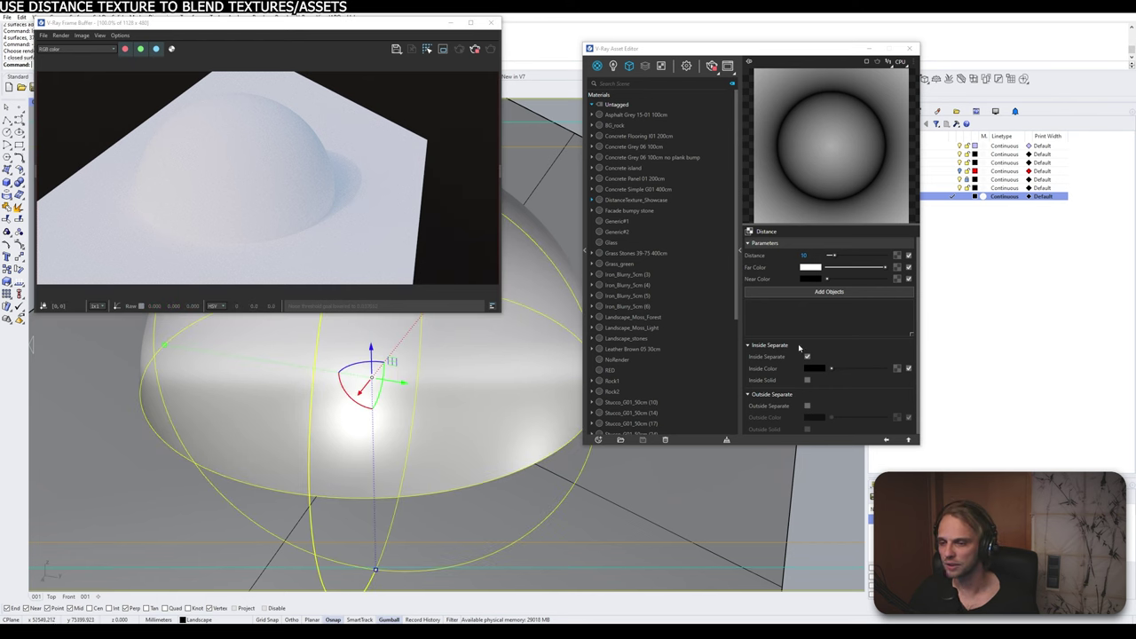
pyautogui.click(826, 292)
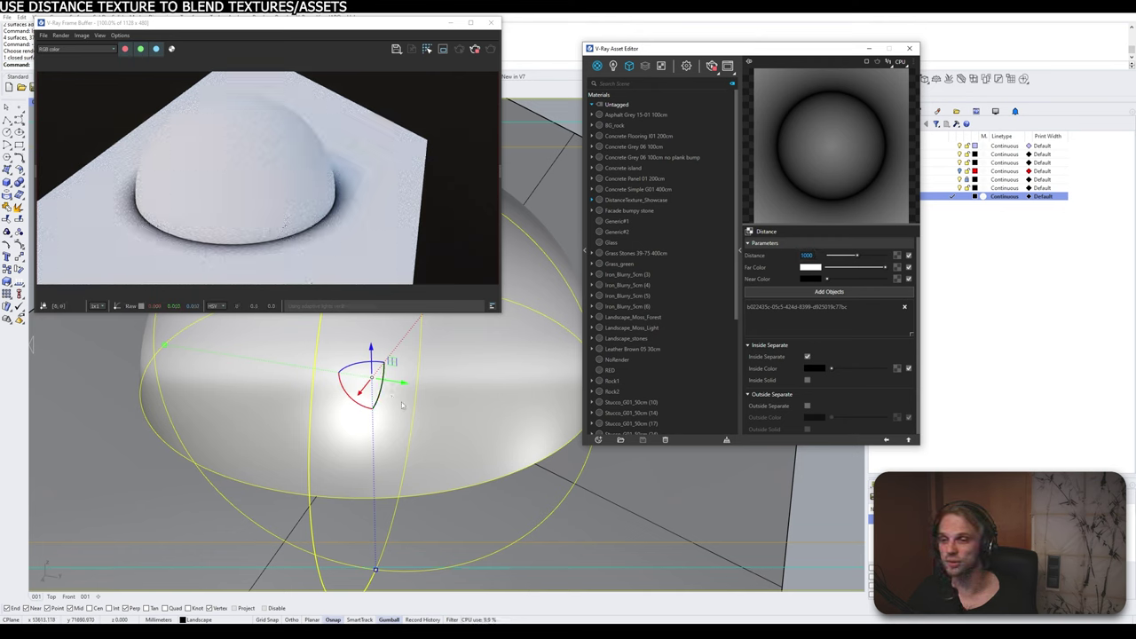
# Step: Hide the sphere to check the distance falloff on the surface in the render, and bring the sphere back
pyautogui.click(562, 117)
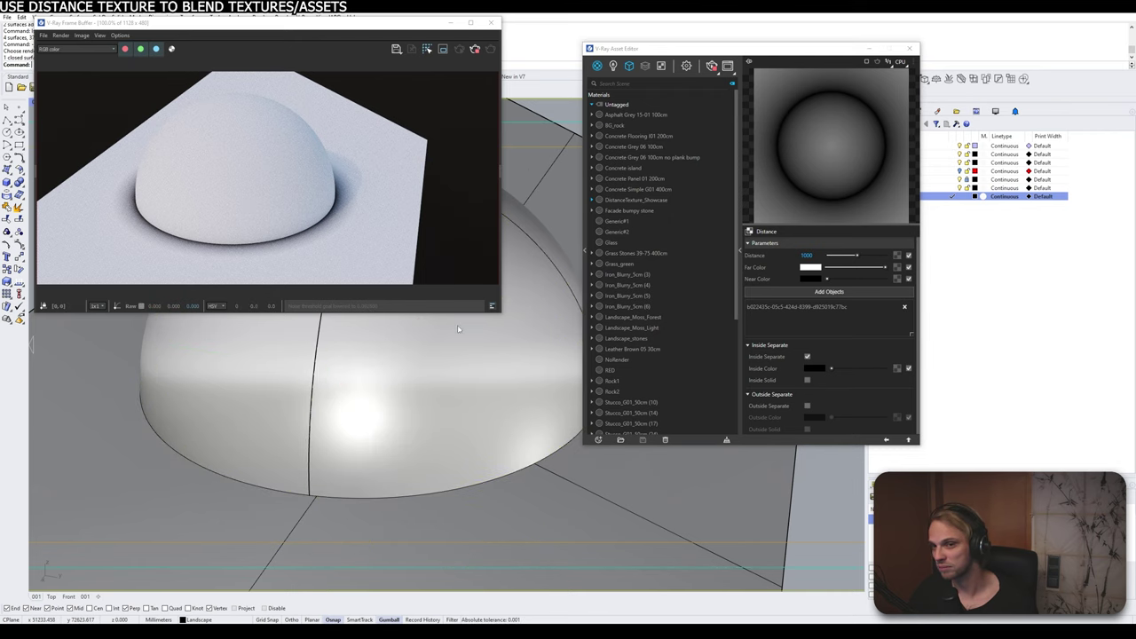
pyautogui.click(459, 374)
pyautogui.hotkey('ctrl', 'h')
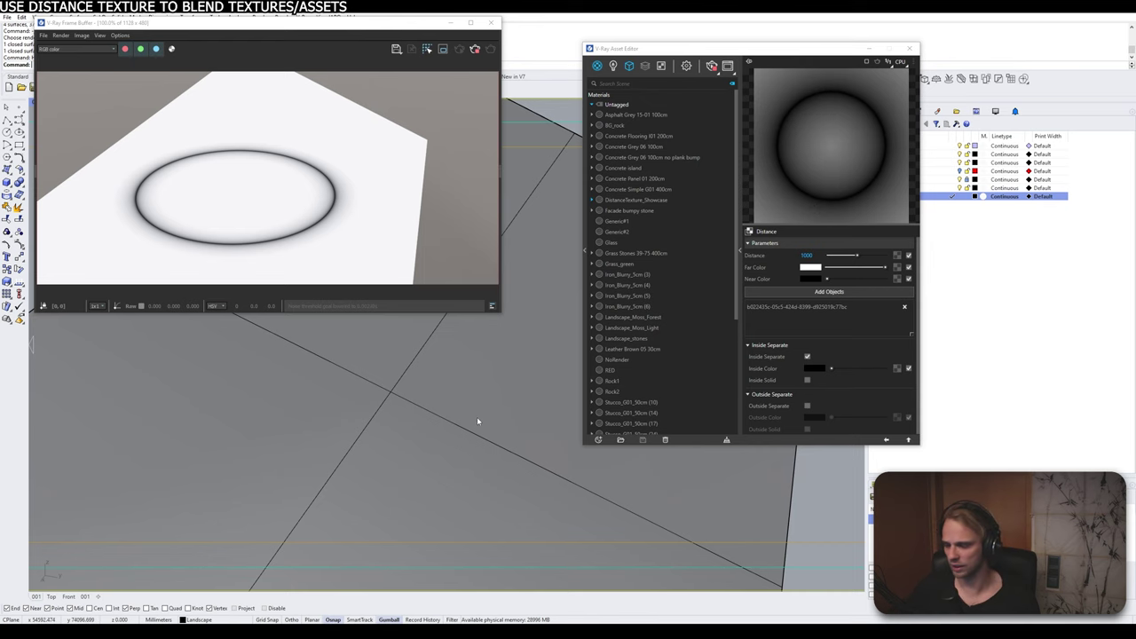
pyautogui.hotkey('ctrl', 'z')
# Step: Stretch the sphere into an ellipsoid and add a rotated copy that crosses it on the surface
pyautogui.click(372, 396)
pyautogui.scroll(-4, 371, 395)
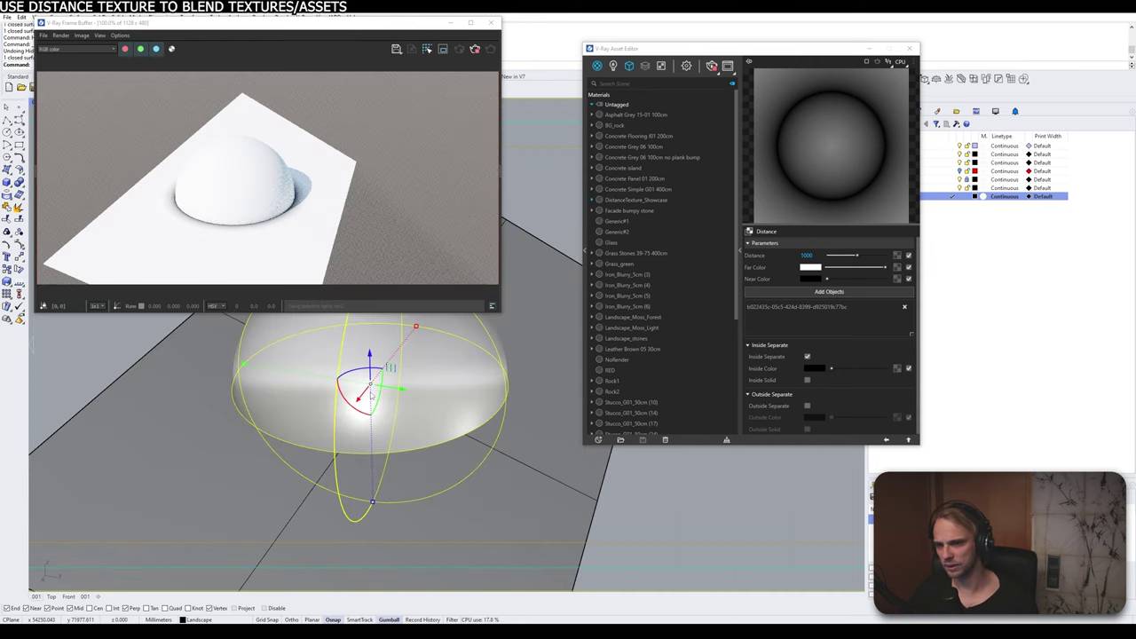
pyautogui.scroll(-4, 371, 395)
pyautogui.moveTo(287, 374); pyautogui.dragTo(338, 382)
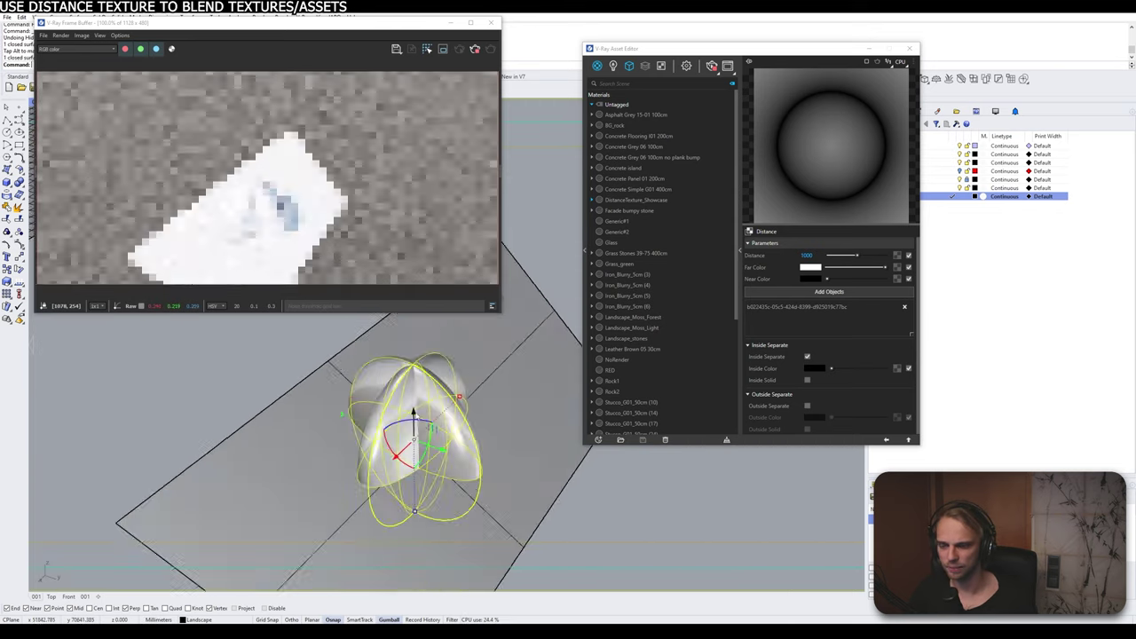
pyautogui.scroll(5, 408, 444)
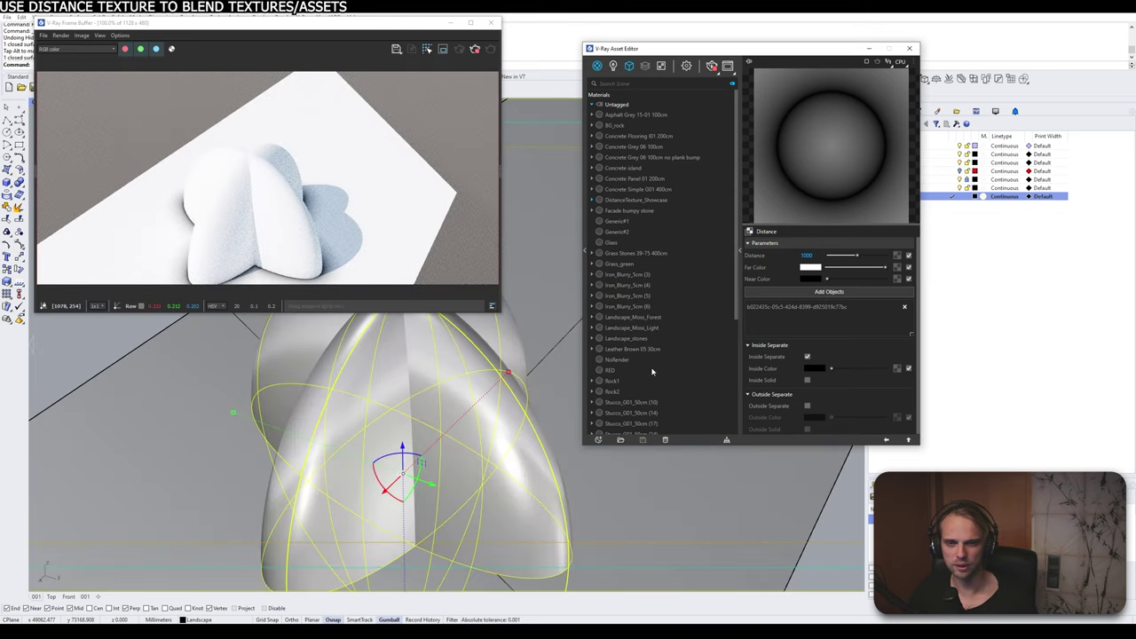
# Step: Add the second ellipsoid to the Distance texture's objects and hide both ellipsoids
pyautogui.click(835, 538)
pyautogui.click(446, 364)
pyautogui.hotkey('ctrl', 'h')
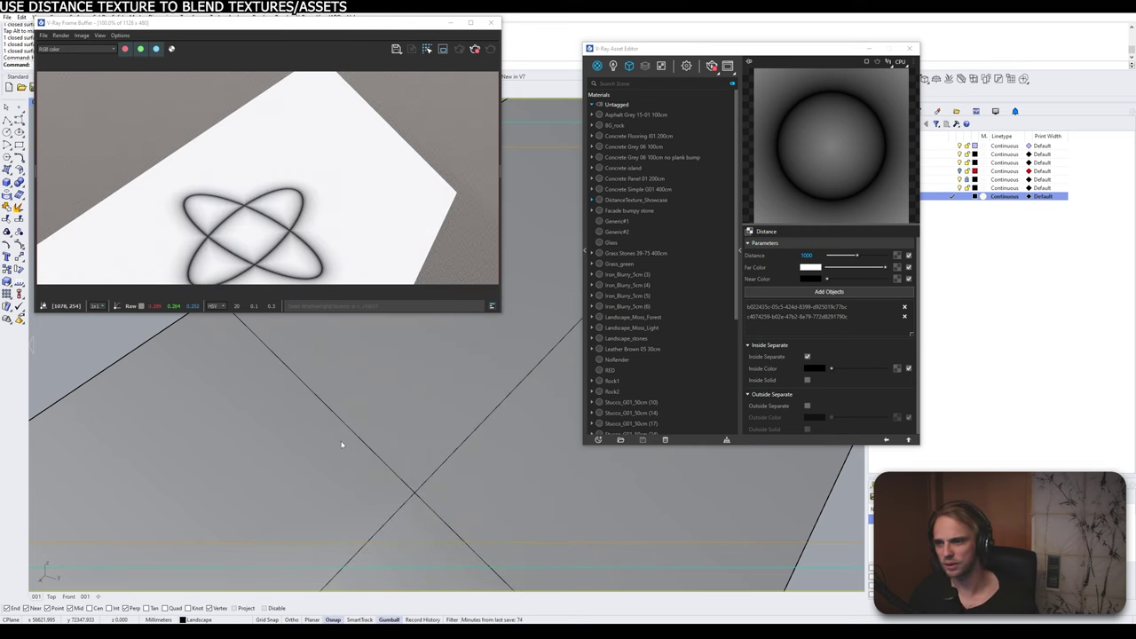
# Step: Enable Inside Solid on the Distance texture and set Far Color to black and Near Color to white
pyautogui.moveTo(341, 443); pyautogui.dragTo(398, 436, button='right')
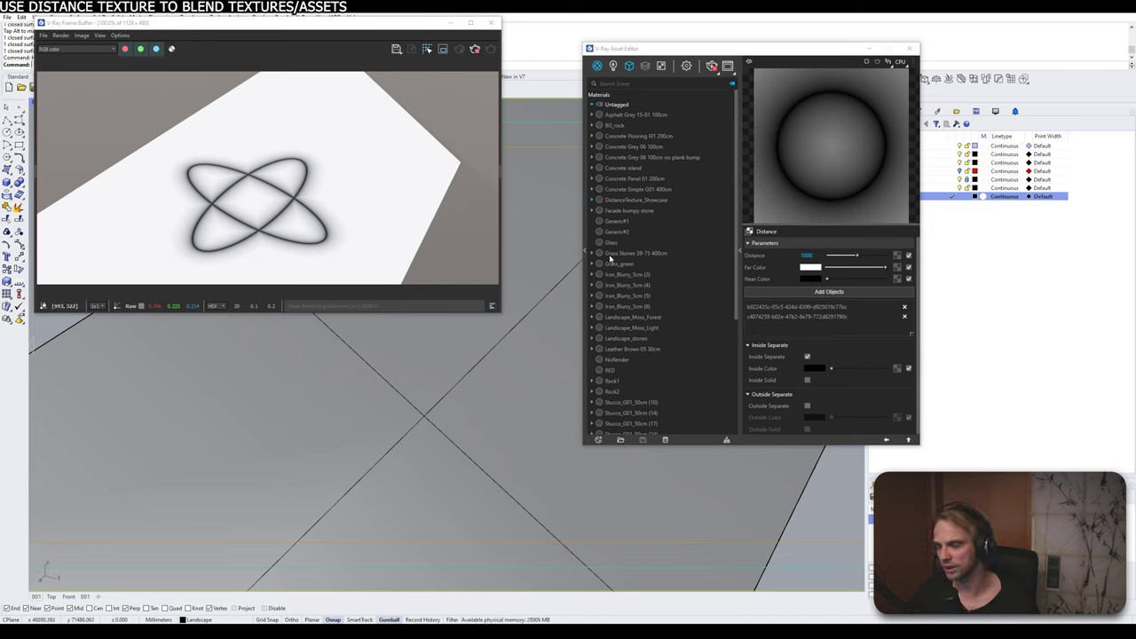
pyautogui.click(807, 381)
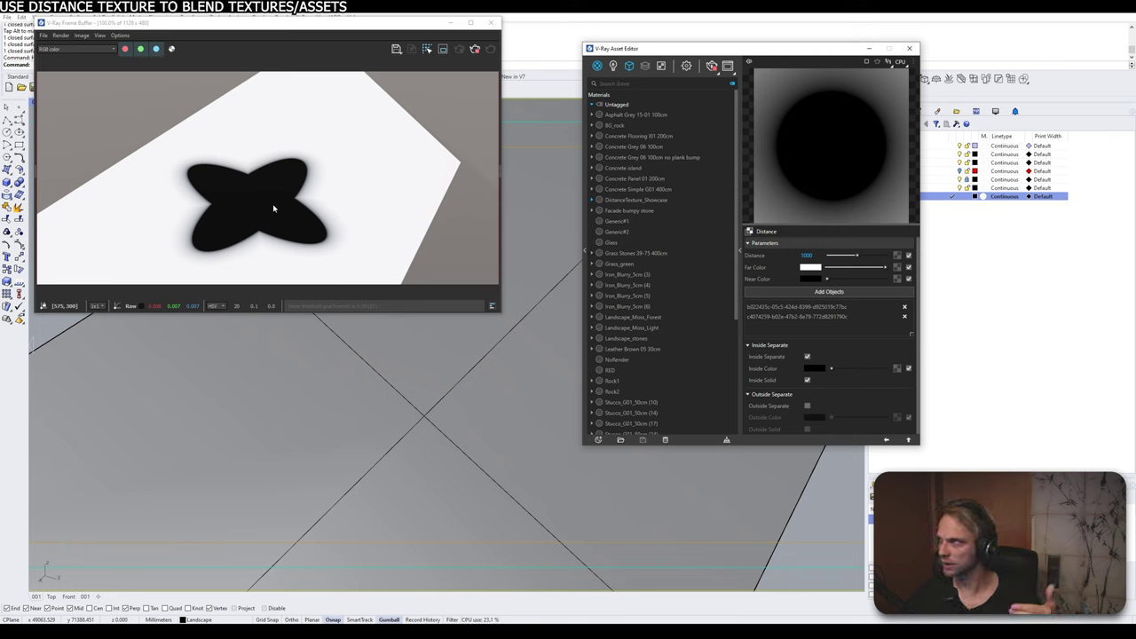
pyautogui.click(854, 271)
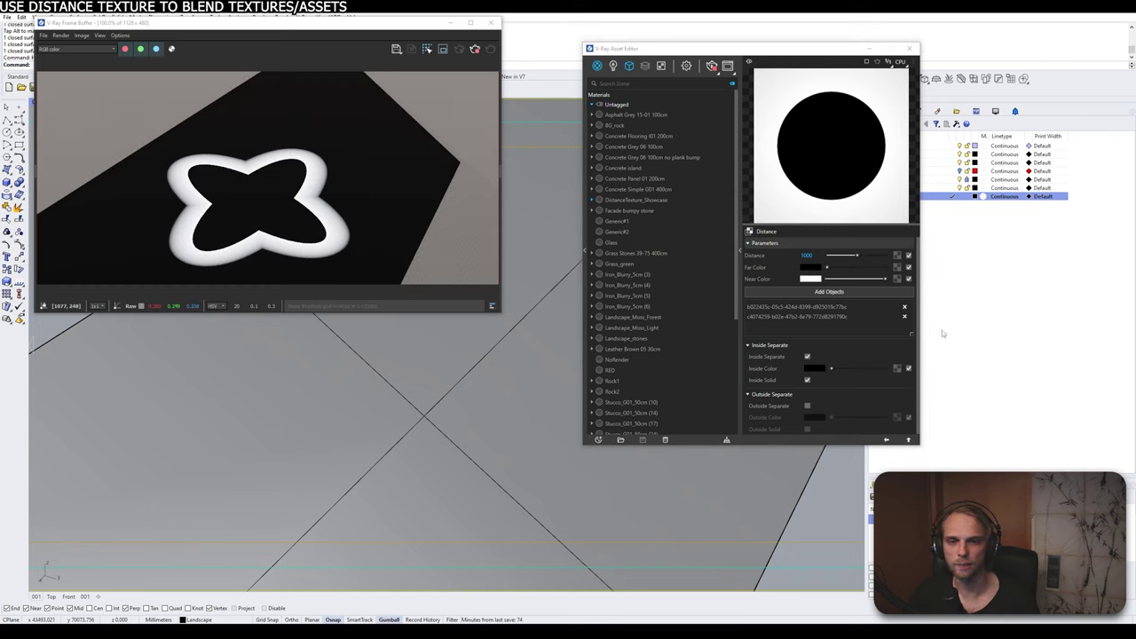
# Step: Set the Distance texture's Inside Color to white and close the render and material windows
pyautogui.click(850, 369)
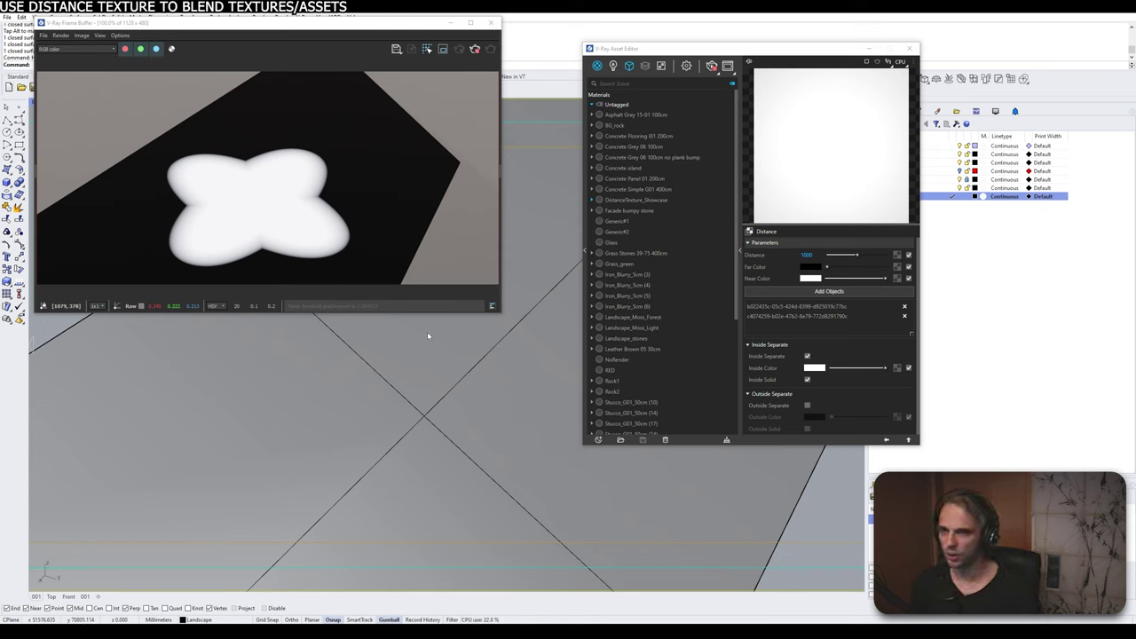
pyautogui.click(491, 22)
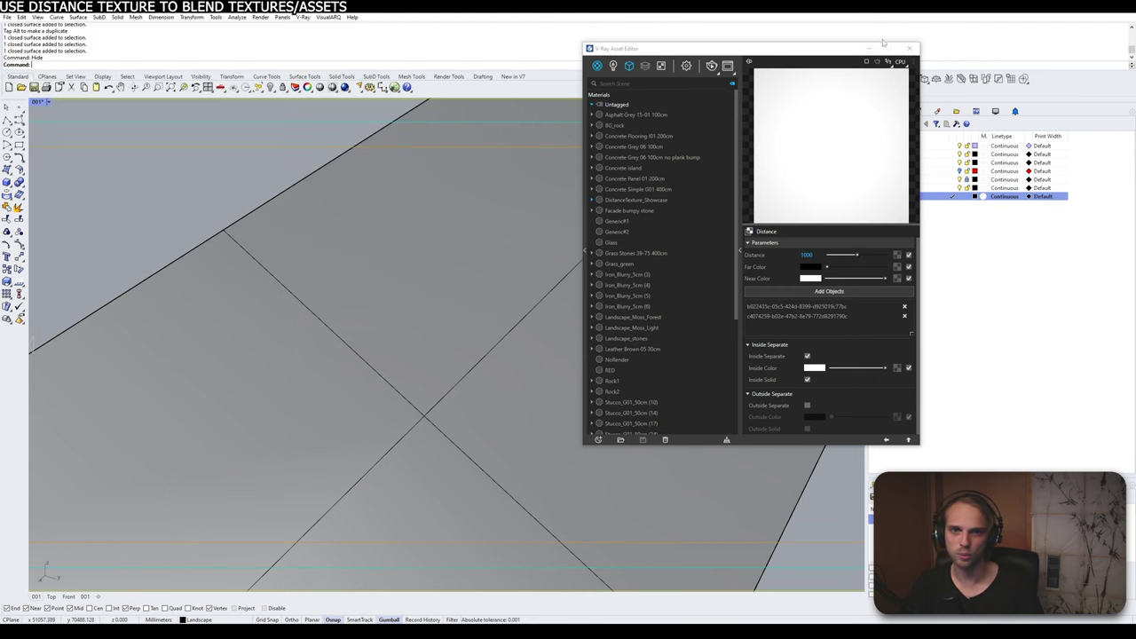
pyautogui.click(909, 49)
# Step: Bring back the two hidden ellipsoids and delete them together with the test surface
pyautogui.scroll(-8, 557, 253)
pyautogui.moveTo(655, 351); pyautogui.dragTo(611, 316)
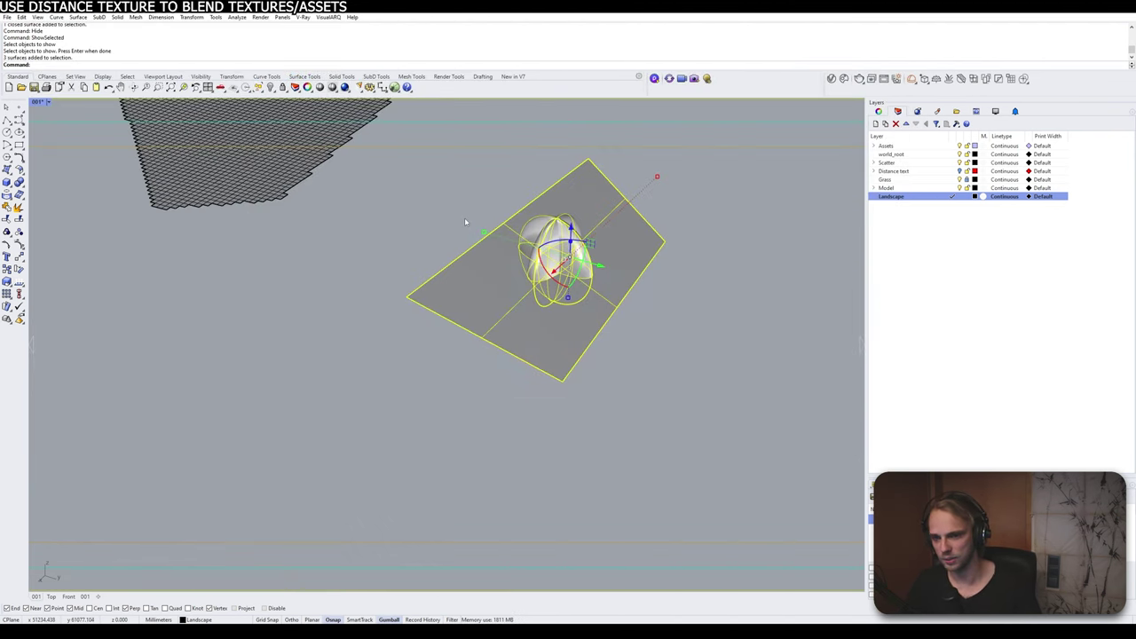
pyautogui.press('Delete')
pyautogui.keyDown('shift'); pyautogui.moveTo(365, 245); pyautogui.dragTo(545, 359, button='right'); pyautogui.keyUp('shift')
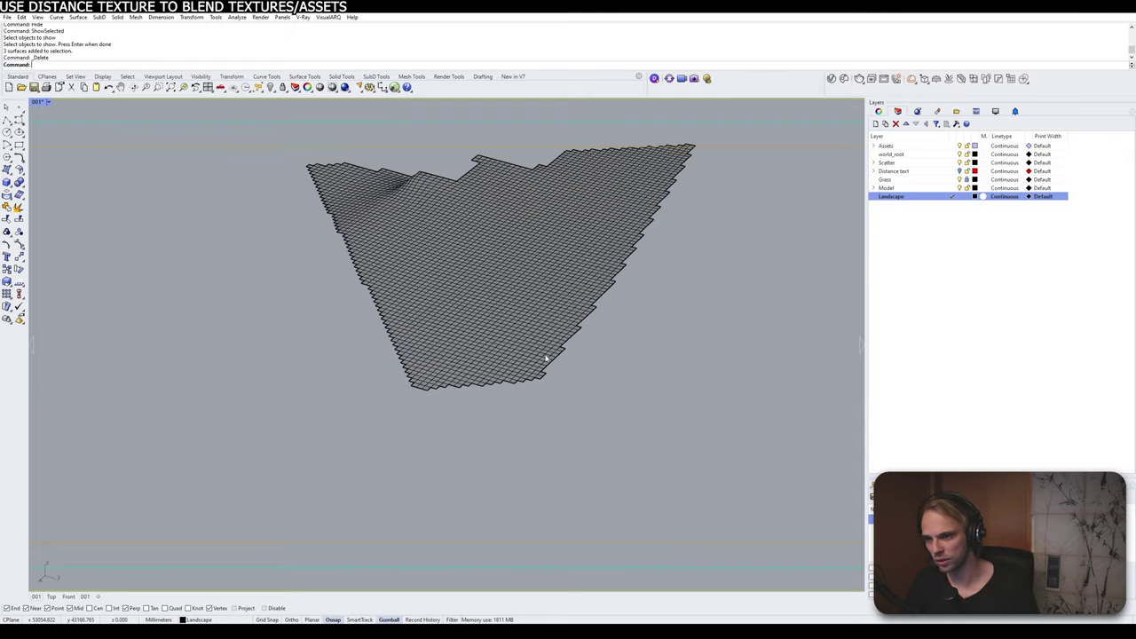
# Step: Show all hidden objects of the house scene around the terrain
pyautogui.hotkey('ctrl', 'alt', 'h')
pyautogui.scroll(8, 530, 285)
pyautogui.scroll(-5, 513, 280)
pyautogui.keyDown('shift'); pyautogui.moveTo(486, 330); pyautogui.dragTo(494, 310, button='right'); pyautogui.keyUp('shift')
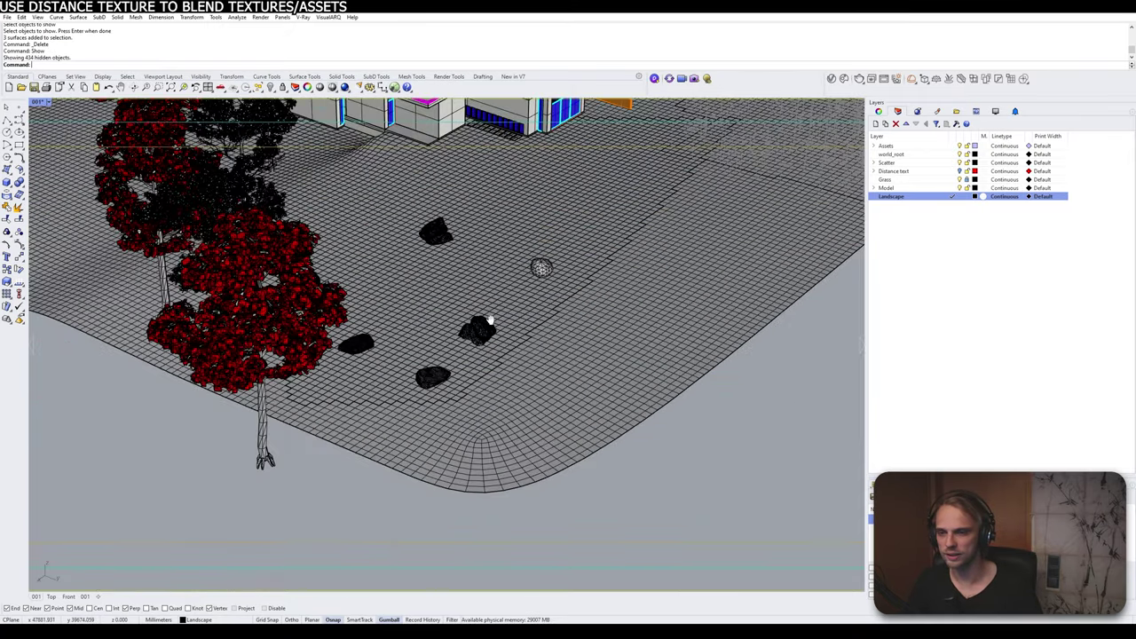
# Step: Isolate the large clustered rock beside the round mesh object together with the terrain mesh beneath it
pyautogui.scroll(5, 494, 311)
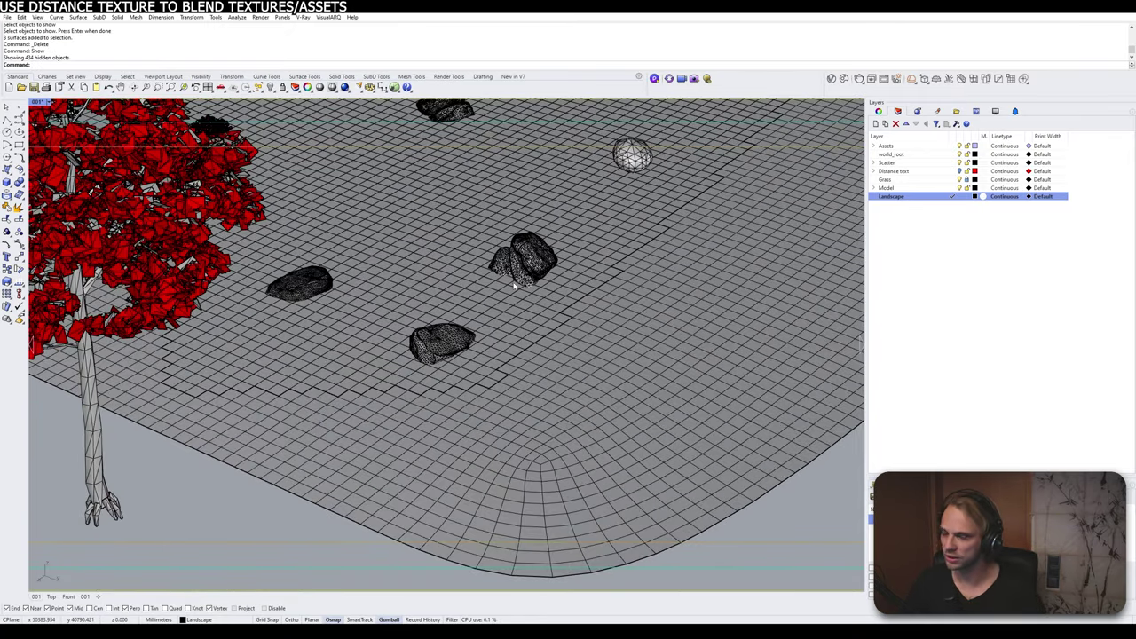
pyautogui.scroll(3, 568, 235)
pyautogui.click(531, 233)
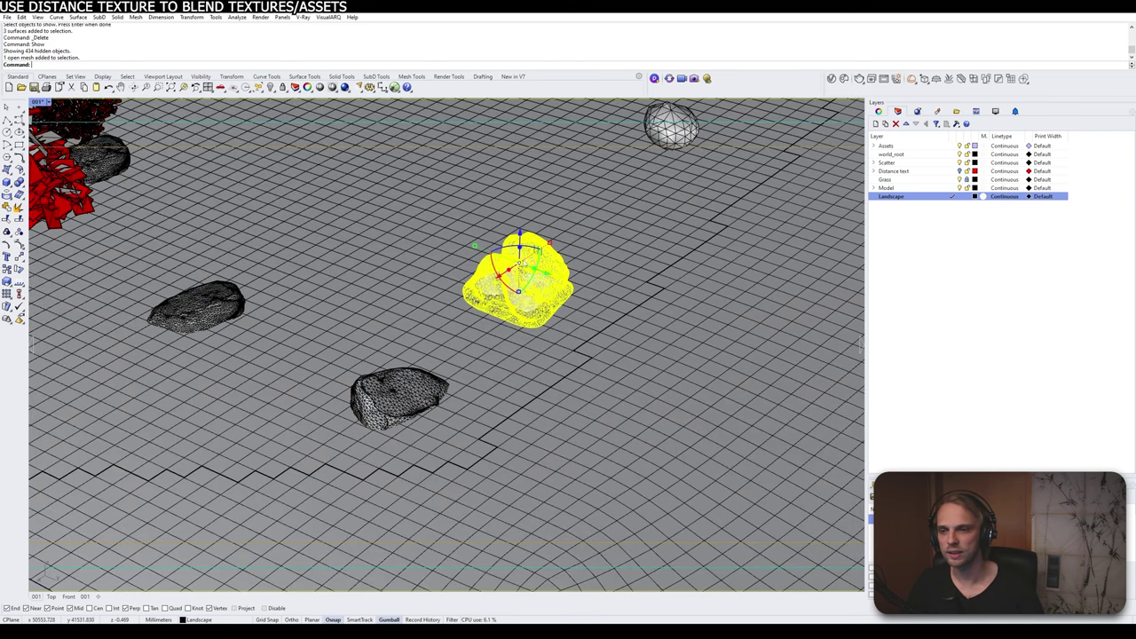
pyautogui.keyDown('shift'); pyautogui.click(681, 412); pyautogui.keyUp('shift')
pyautogui.write('Isolate')
pyautogui.press('Return')
pyautogui.scroll(4, 535, 263)
pyautogui.scroll(-7, 532, 265)
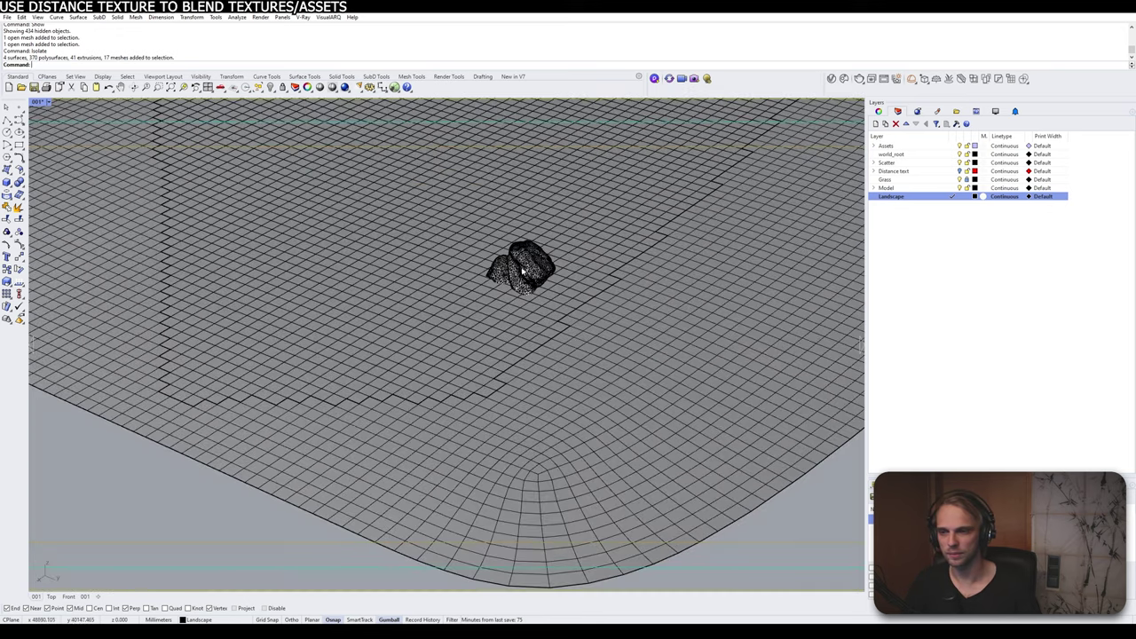
pyautogui.moveTo(507, 268)
pyautogui.mouseDown(button='right')
pyautogui.moveTo(527, 274)
pyautogui.moveTo(508, 275)
pyautogui.mouseUp(button='right')
pyautogui.scroll(6, 449, 285)
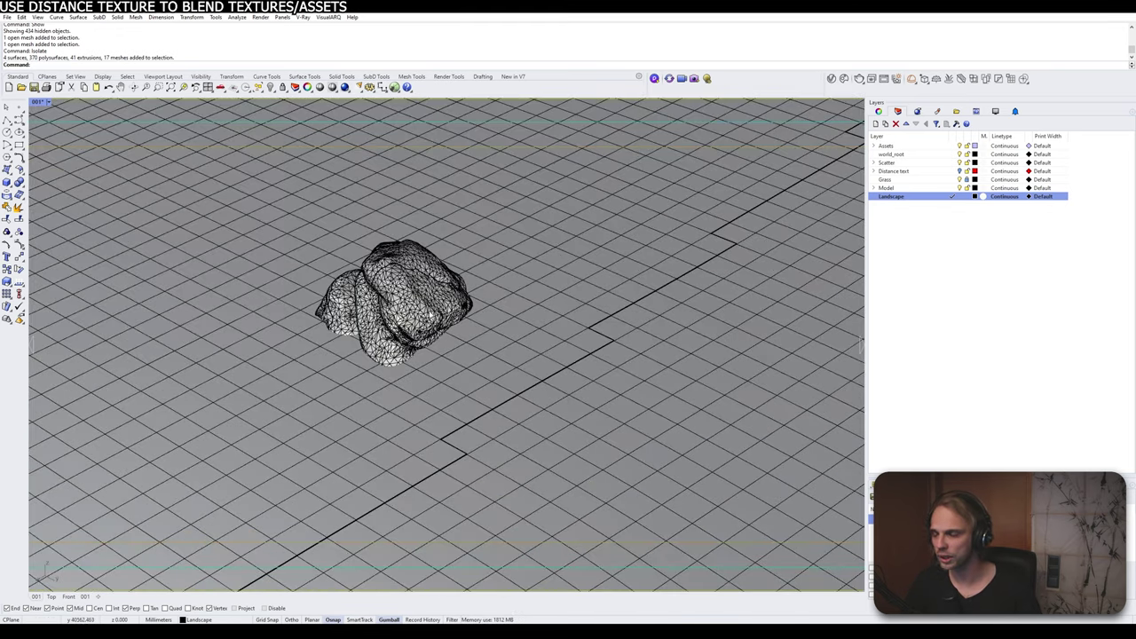
pyautogui.keyDown('shift'); pyautogui.moveTo(468, 382); pyautogui.dragTo(517, 370, button='right'); pyautogui.keyUp('shift')
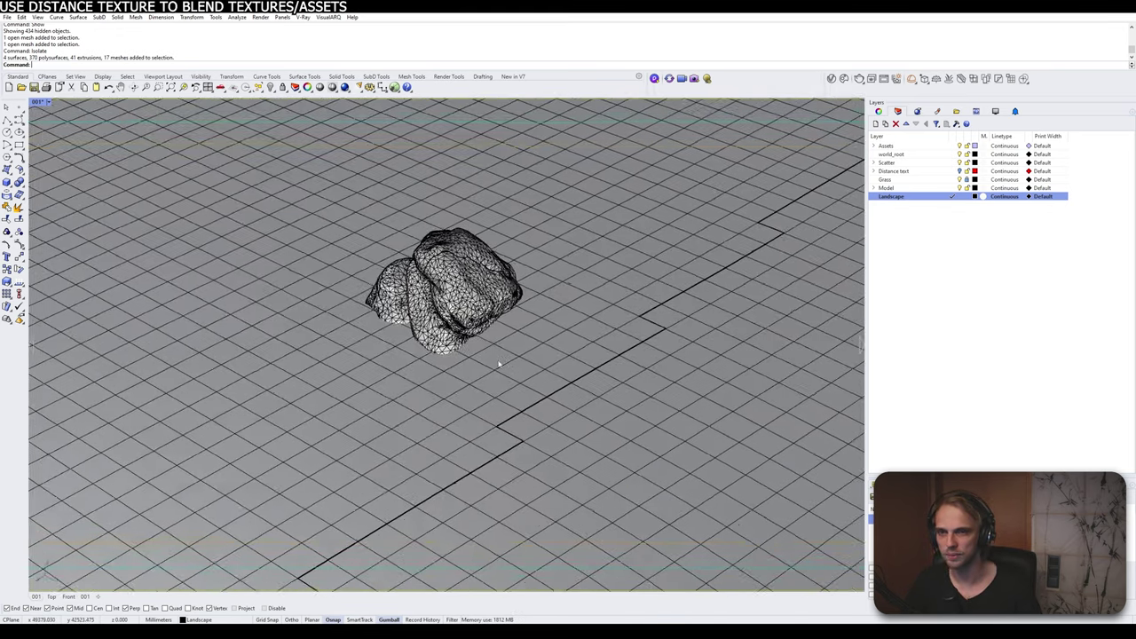
pyautogui.scroll(6, 390, 334)
pyautogui.scroll(-6, 222, 261)
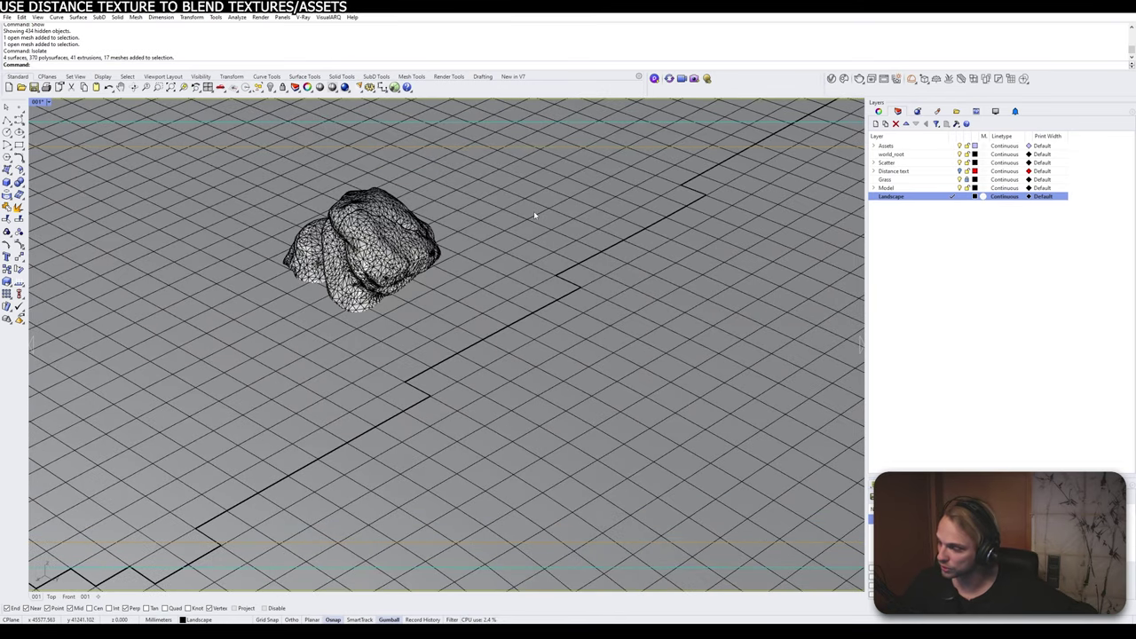
# Step: Start an interactive V-Ray render and frame the rock closely on the mossy ground
pyautogui.click(831, 78)
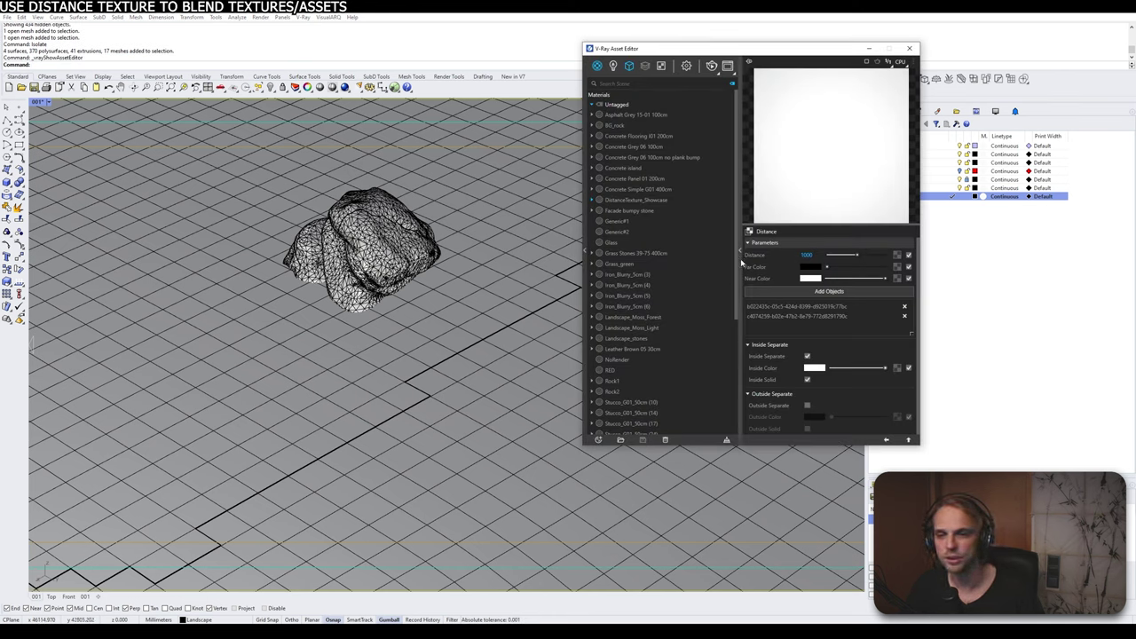
pyautogui.scroll(-1, 735, 321)
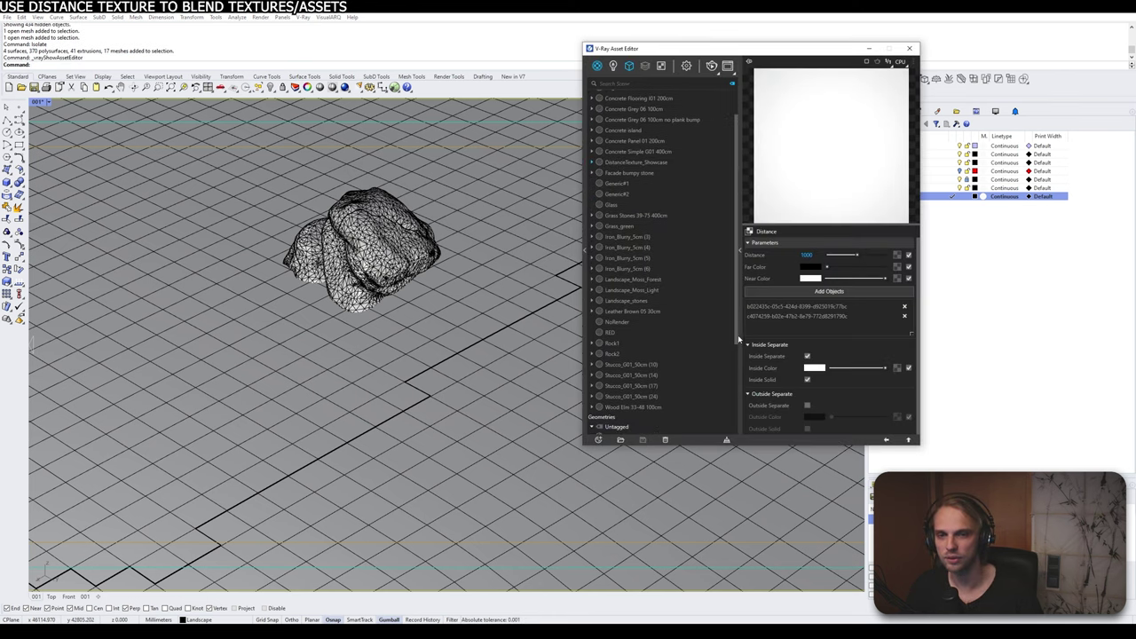
pyautogui.click(710, 67)
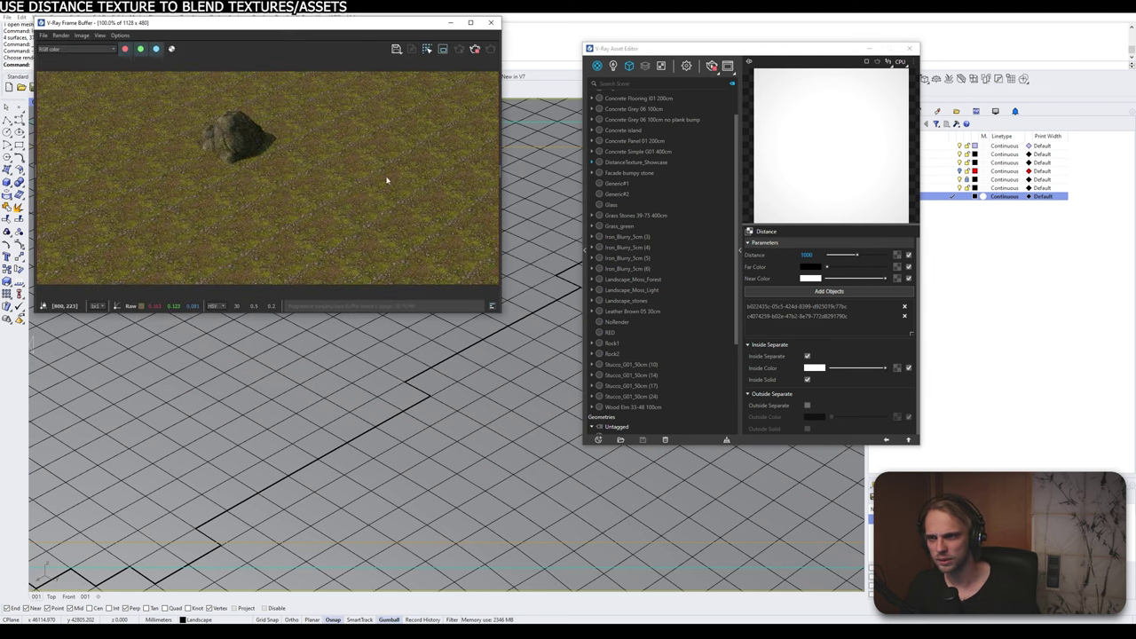
pyautogui.keyDown('shift'); pyautogui.moveTo(352, 395); pyautogui.dragTo(421, 473, button='right'); pyautogui.keyUp('shift')
pyautogui.scroll(5, 442, 456)
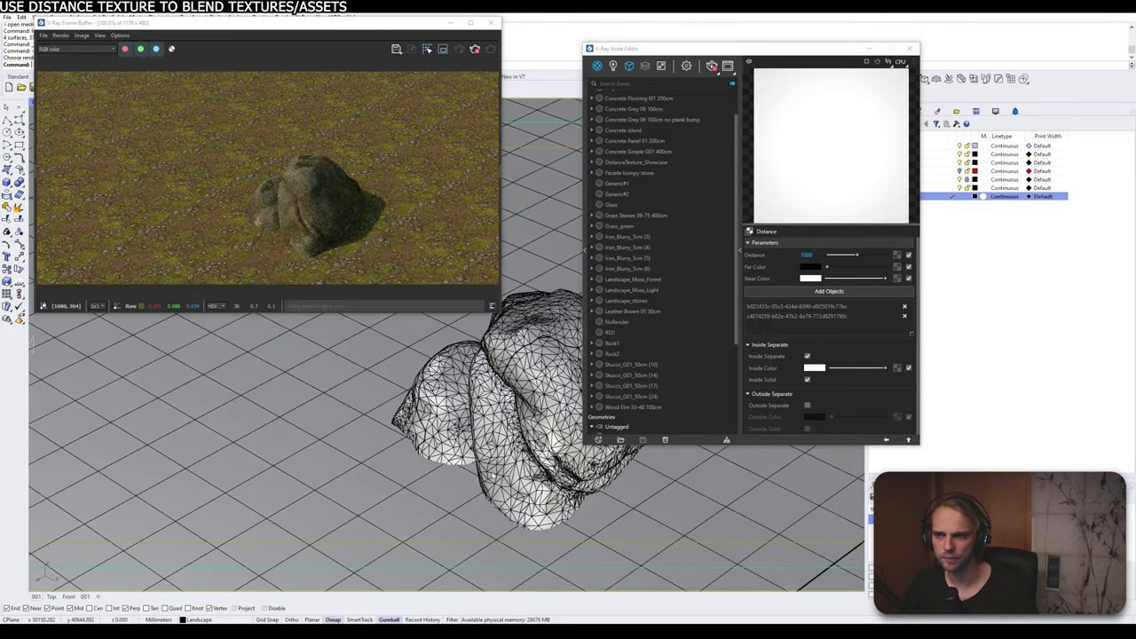
pyautogui.scroll(9, 481, 471)
pyautogui.scroll(-8, 482, 449)
pyautogui.keyDown('shift'); pyautogui.moveTo(482, 448); pyautogui.dragTo(472, 468, button='right'); pyautogui.keyUp('shift')
# Step: Select the terrain mesh and create a Blend material named Landscape_master
pyautogui.click(301, 451)
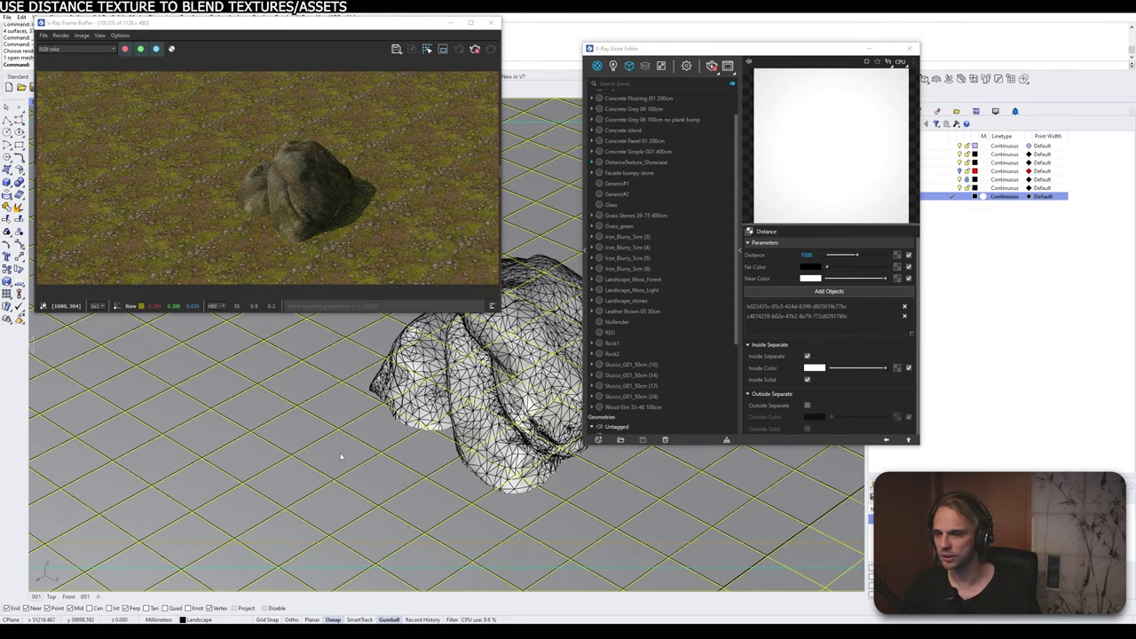
pyautogui.click(599, 439)
pyautogui.moveTo(613, 428)
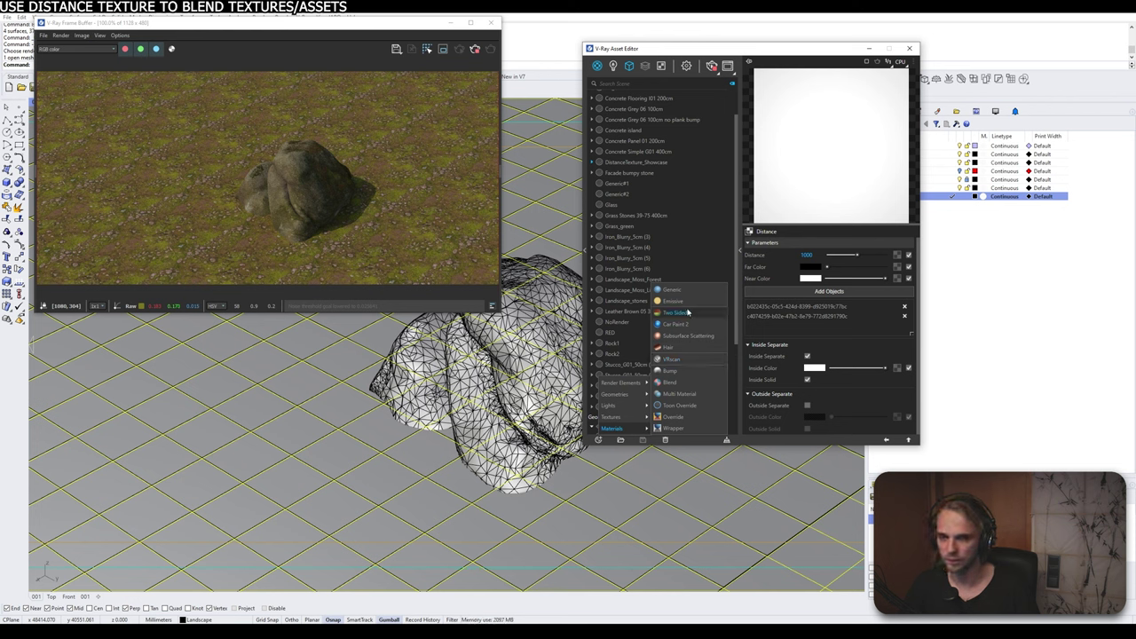
pyautogui.click(679, 383)
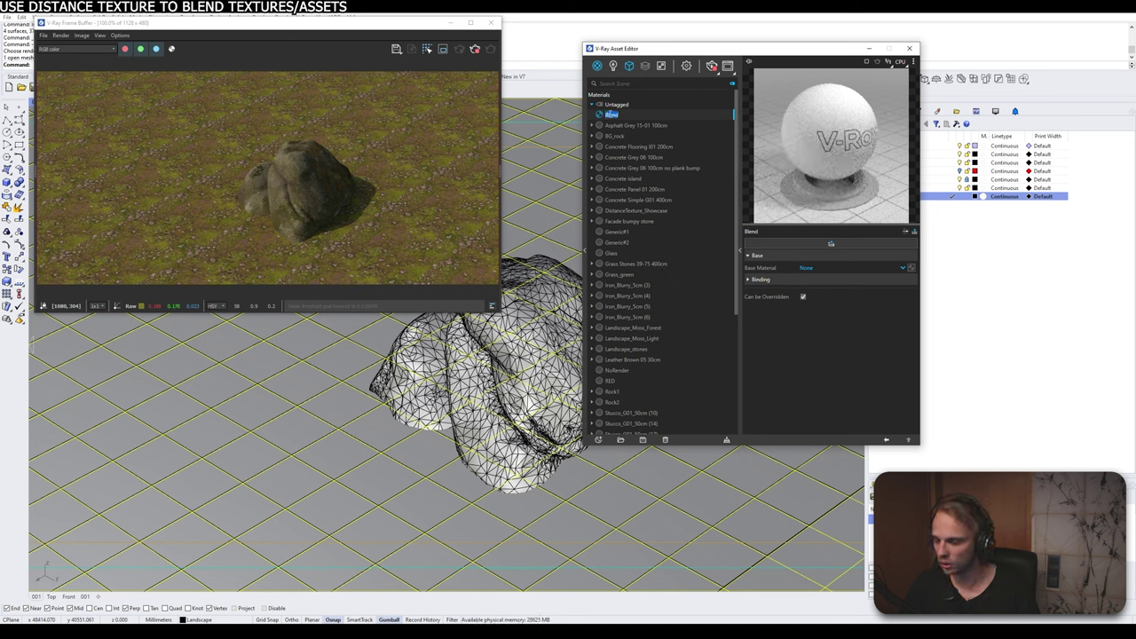
pyautogui.write('B')
pyautogui.write('andscape_mixure')
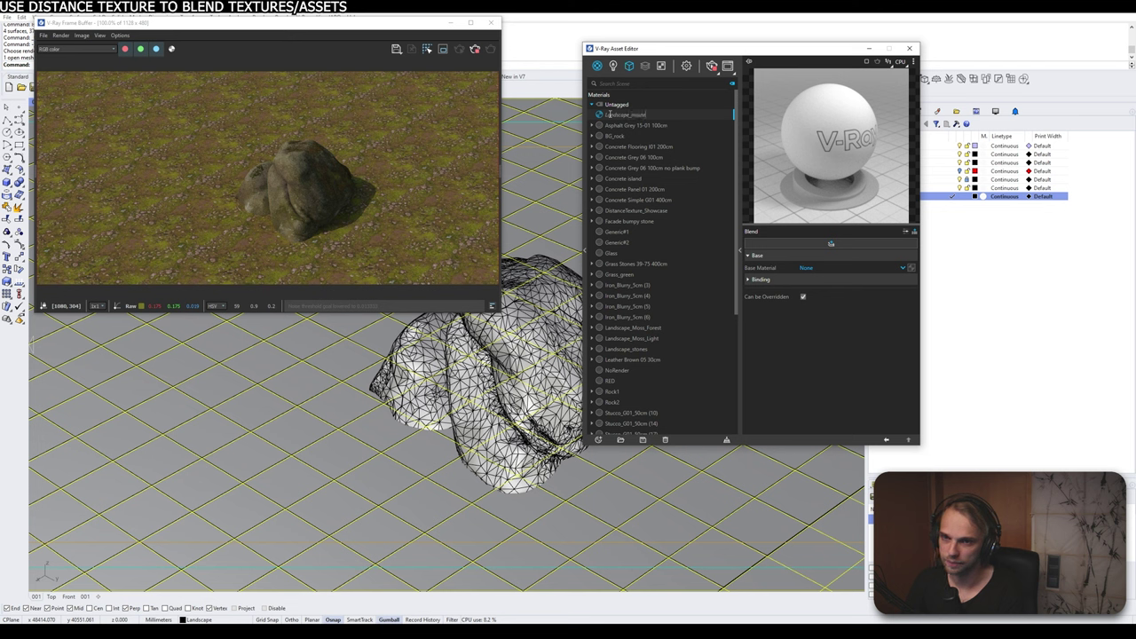
pyautogui.write('r')
pyautogui.press('Return')
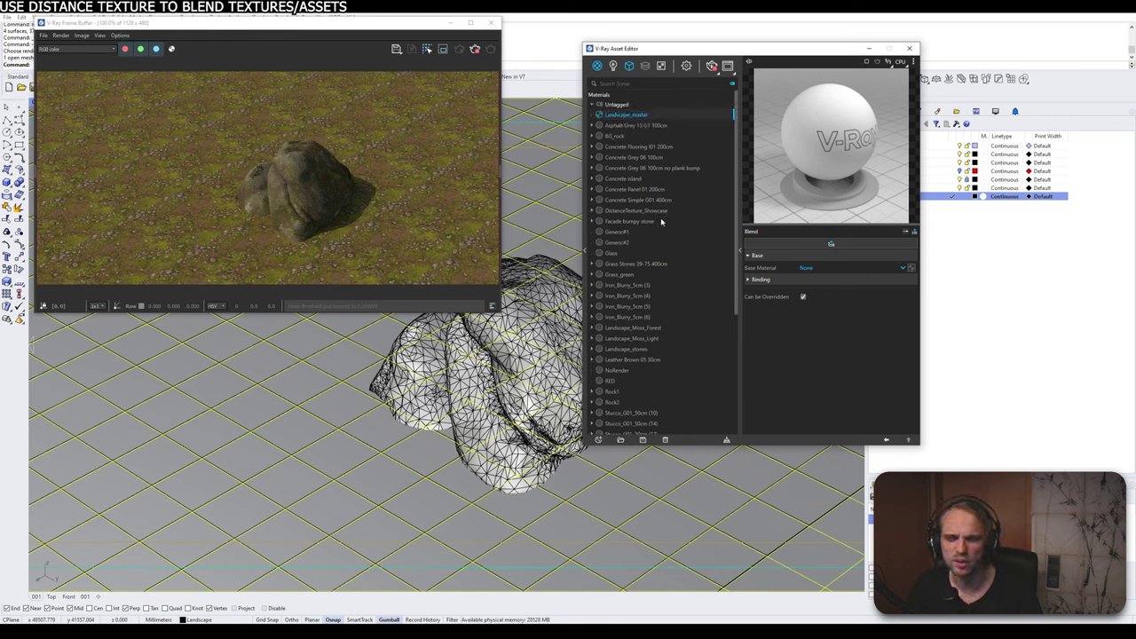
# Step: Set the base material of Landscape_master to Landscape_Moss_Light and add a coat layer to the blend
pyautogui.scroll(-2, 645, 306)
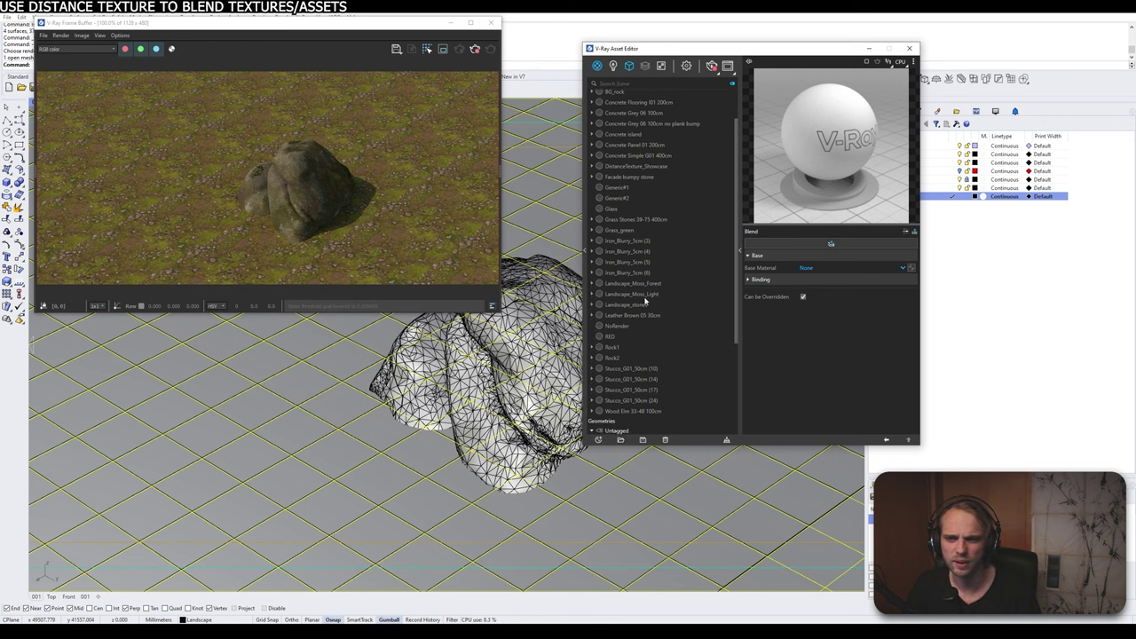
pyautogui.click(833, 268)
pyautogui.scroll(-5, 830, 236)
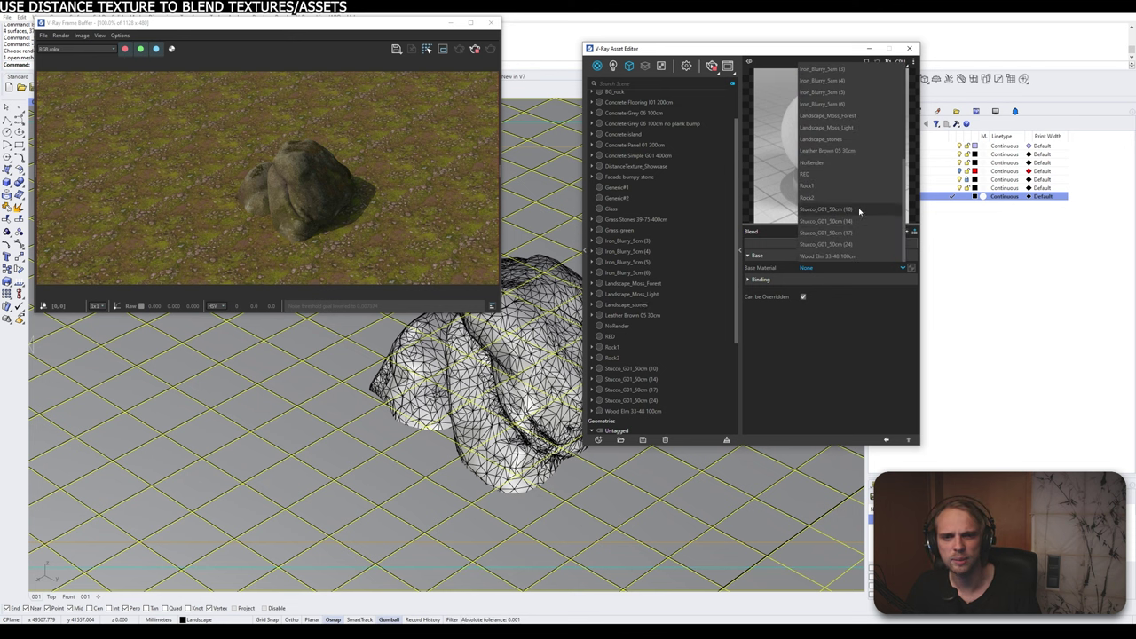
pyautogui.click(858, 127)
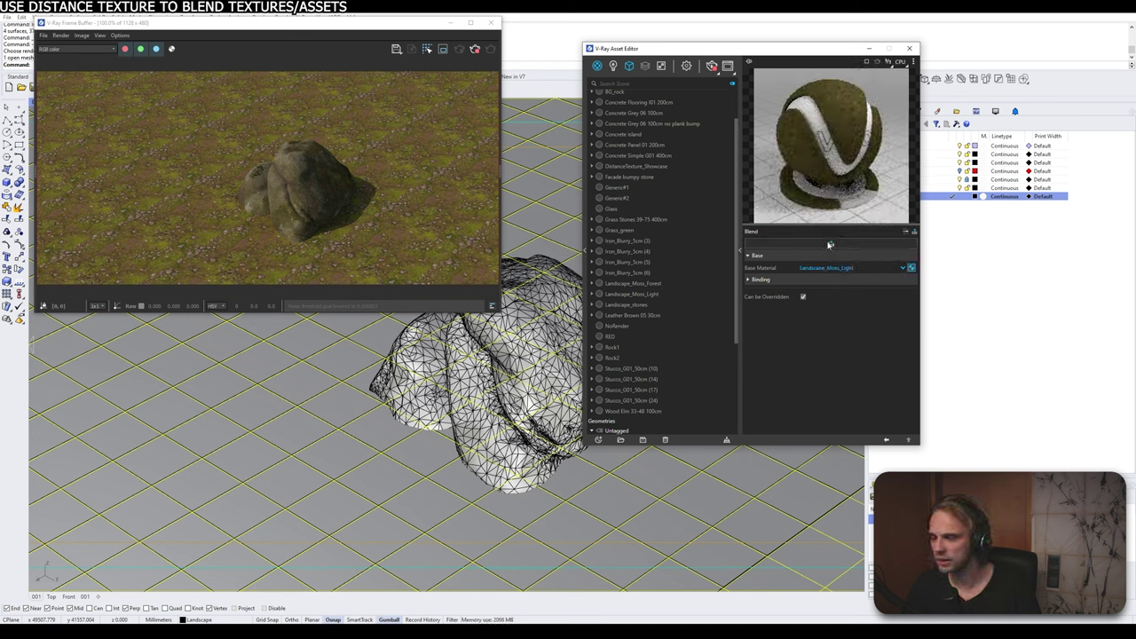
pyautogui.click(832, 245)
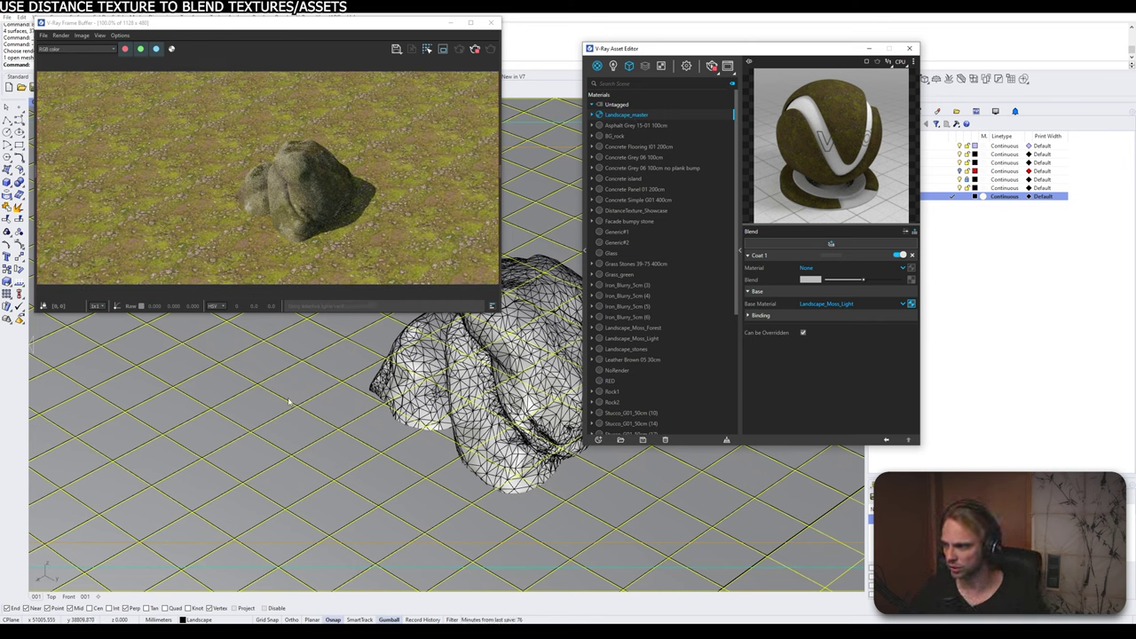
# Step: Assign Landscape_Moss_Forest as the Coat 1 material of Landscape_master
pyautogui.click(834, 268)
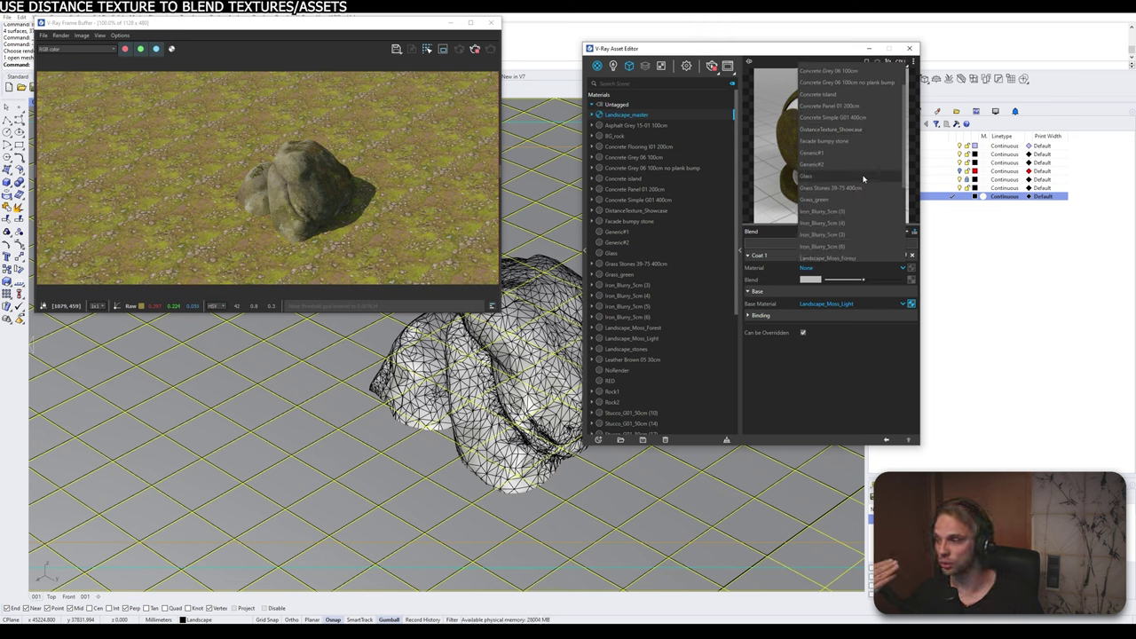
pyautogui.scroll(-3, 862, 178)
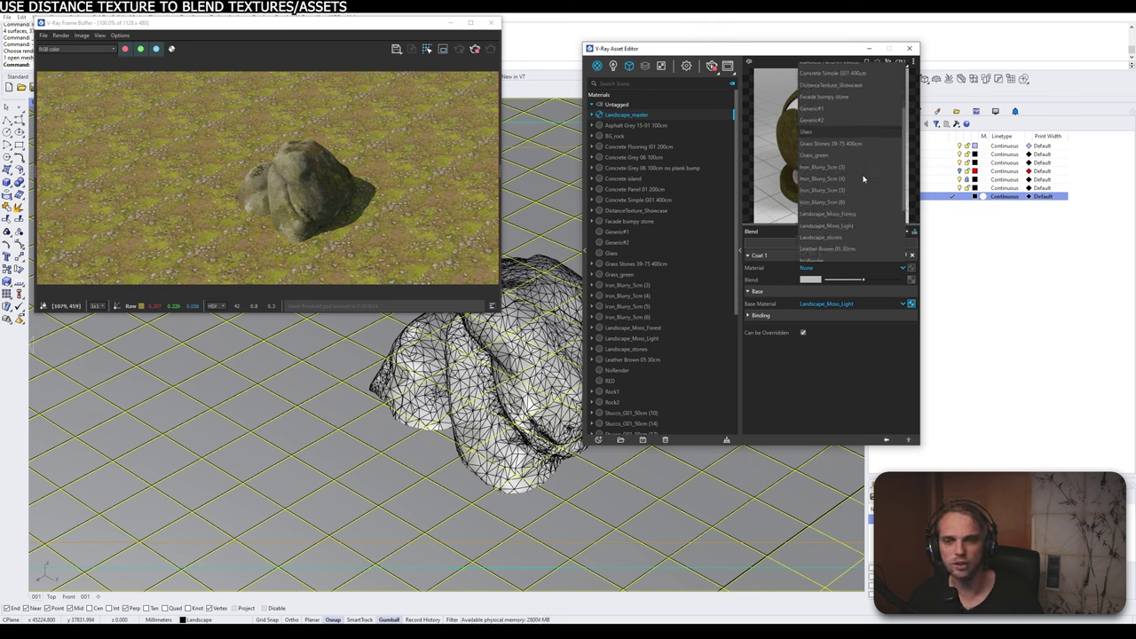
pyautogui.click(835, 216)
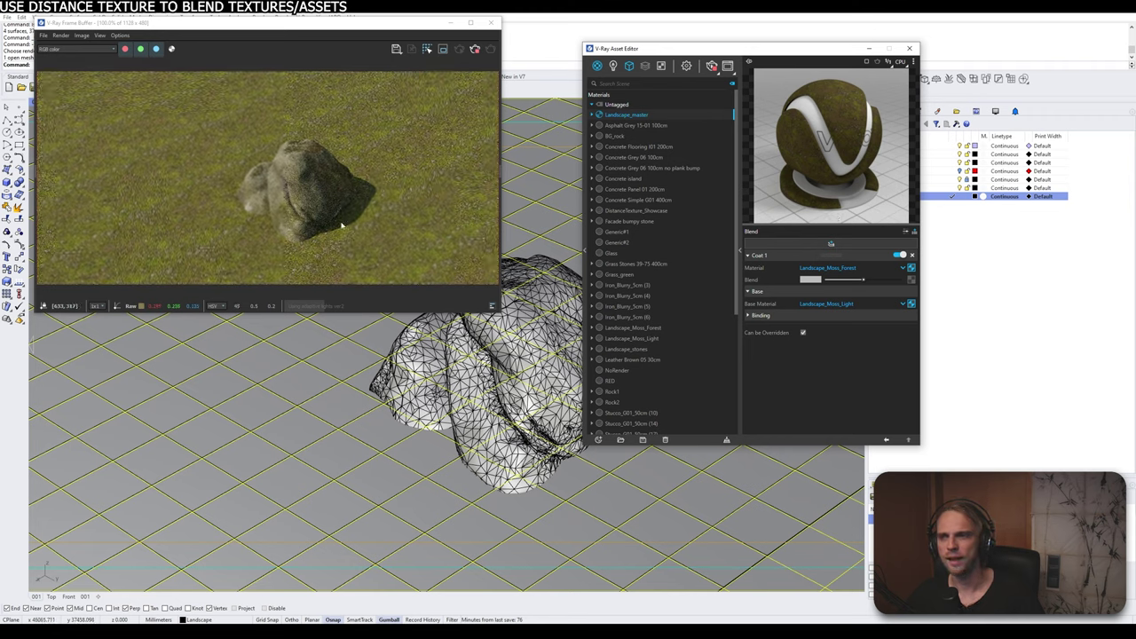
pyautogui.click(831, 280)
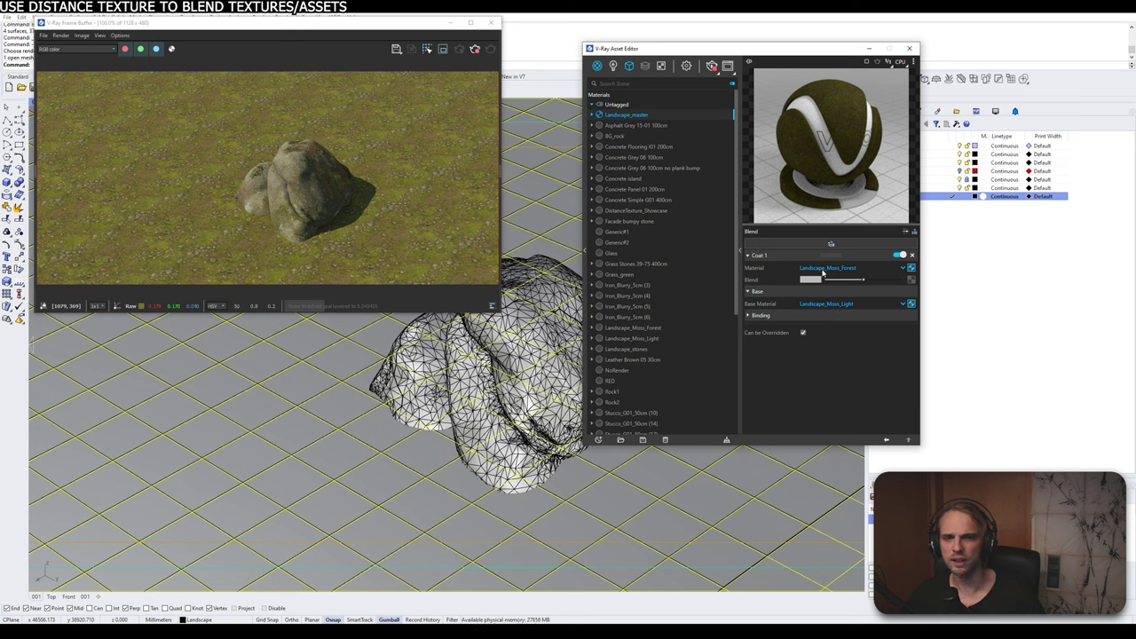
# Step: Set the Coat 1 material to RED, check that material's diffuse color, and return to Landscape_master
pyautogui.click(829, 268)
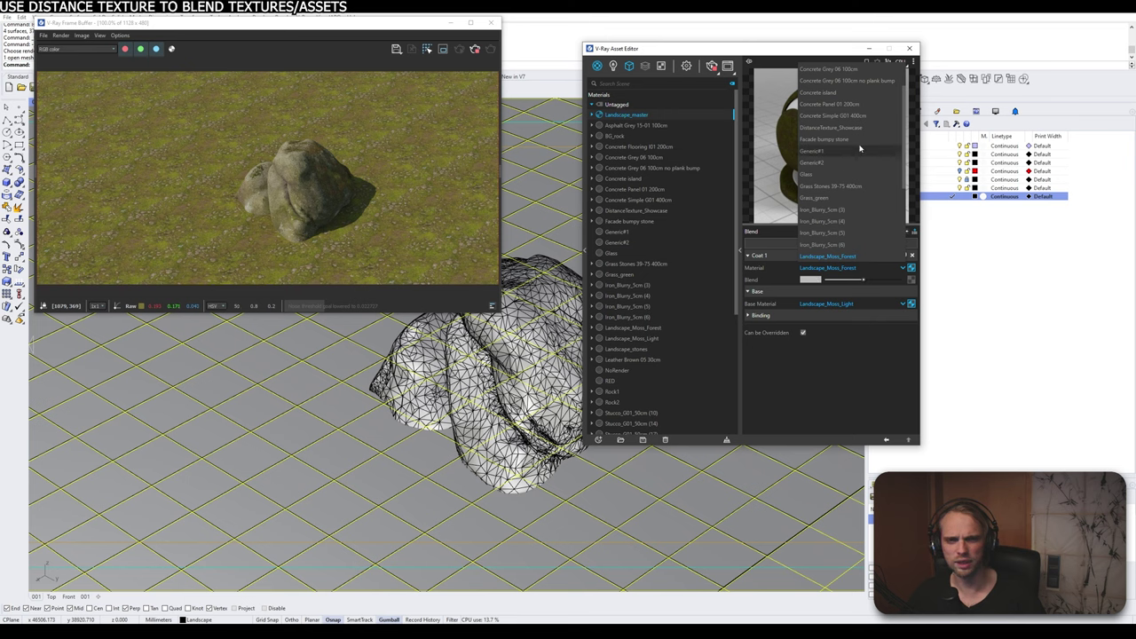
pyautogui.scroll(-3, 847, 168)
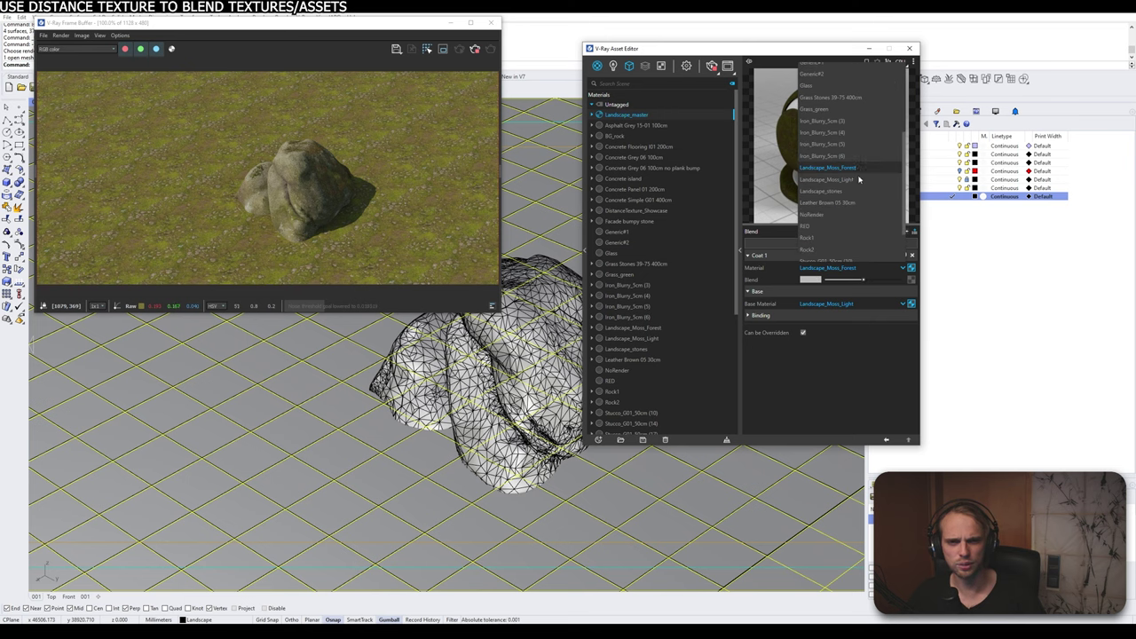
pyautogui.click(817, 226)
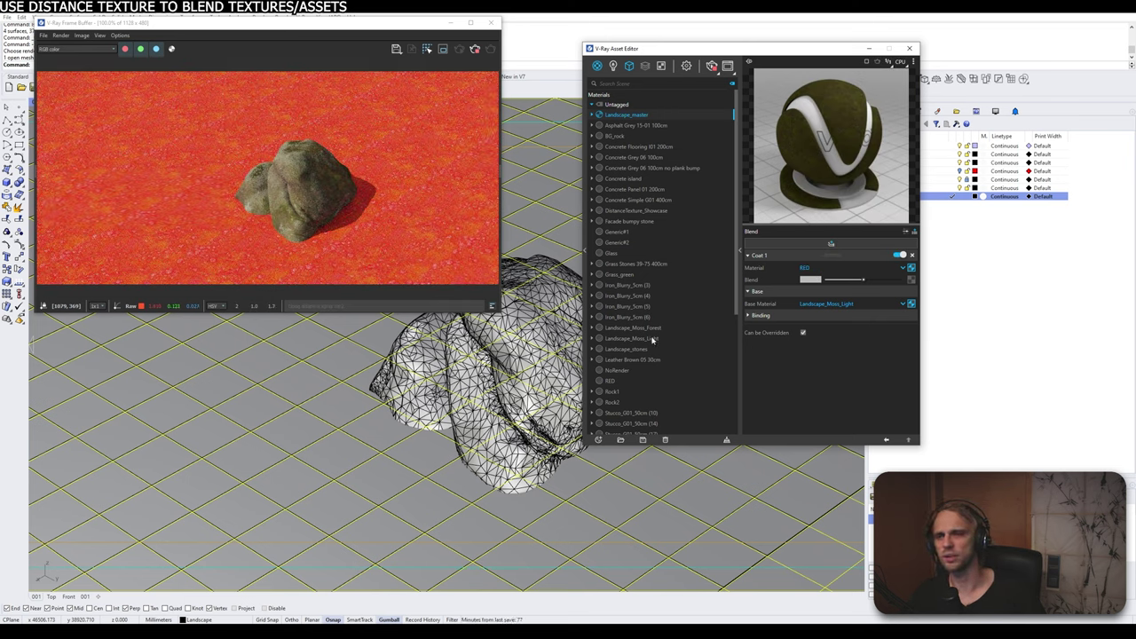
pyautogui.click(804, 268)
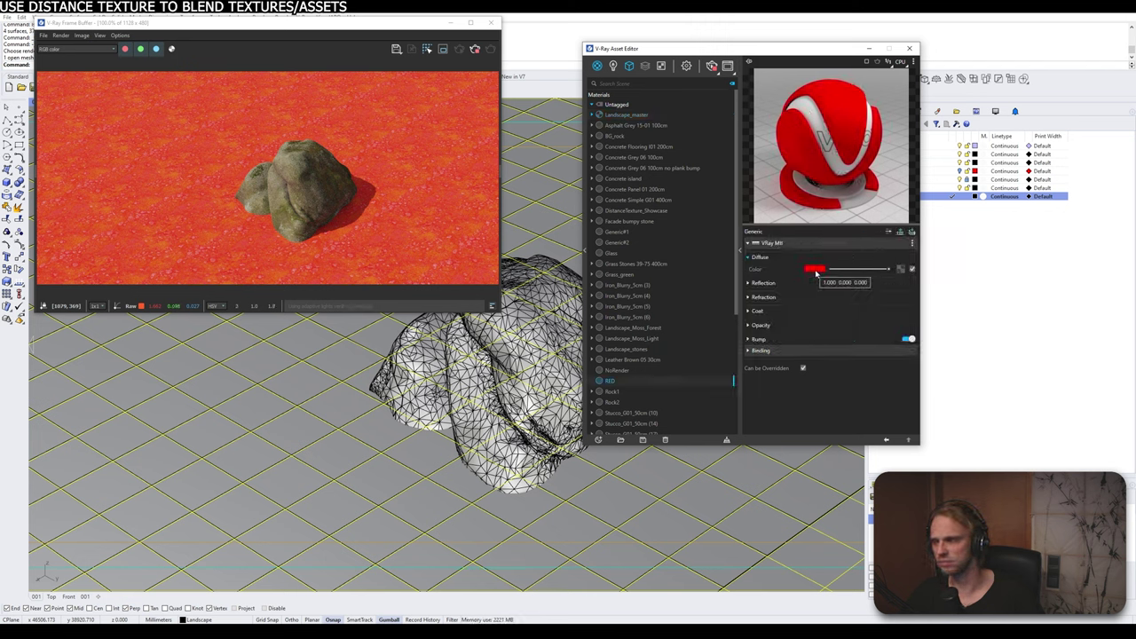
pyautogui.click(629, 116)
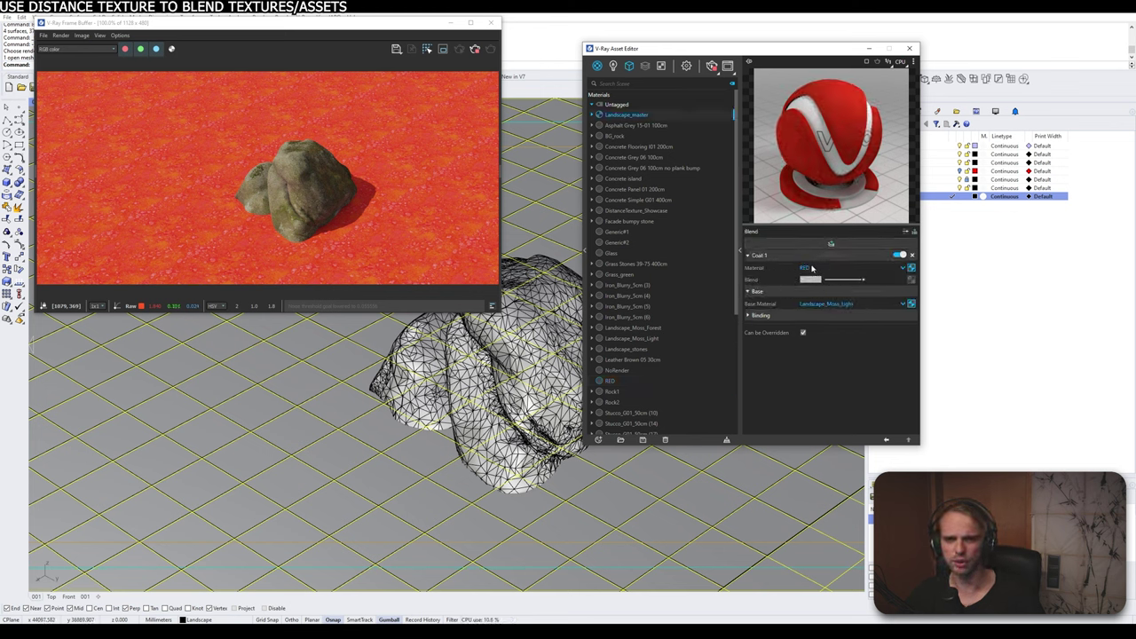
# Step: Assign a Distance texture to the blend amount of Coat 1 in Landscape_master
pyautogui.click(911, 281)
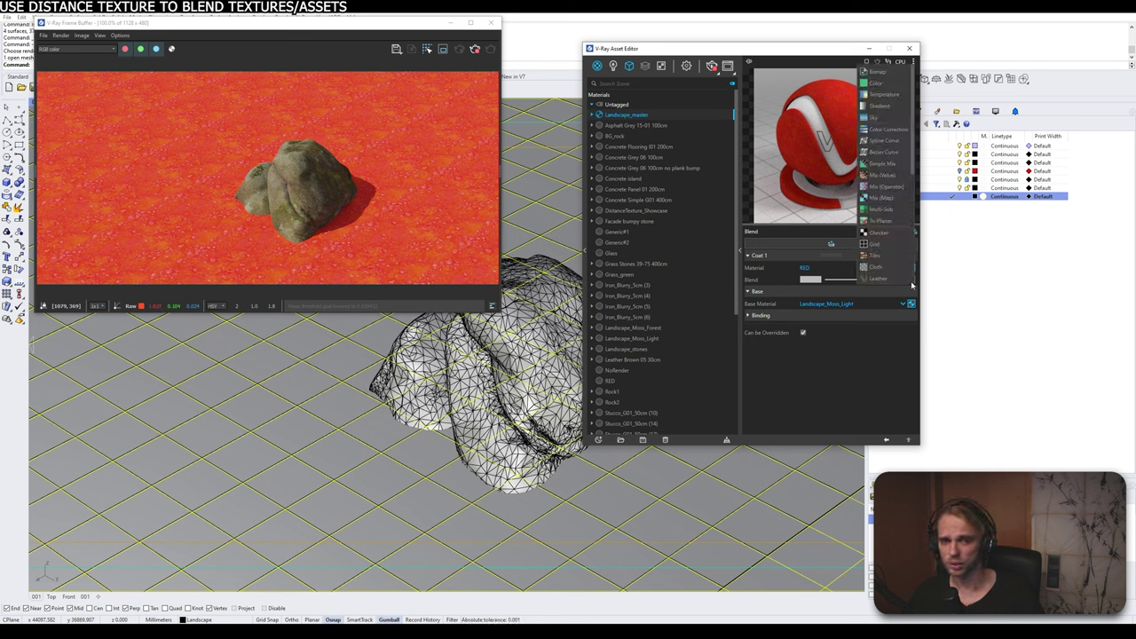
pyautogui.click(886, 381)
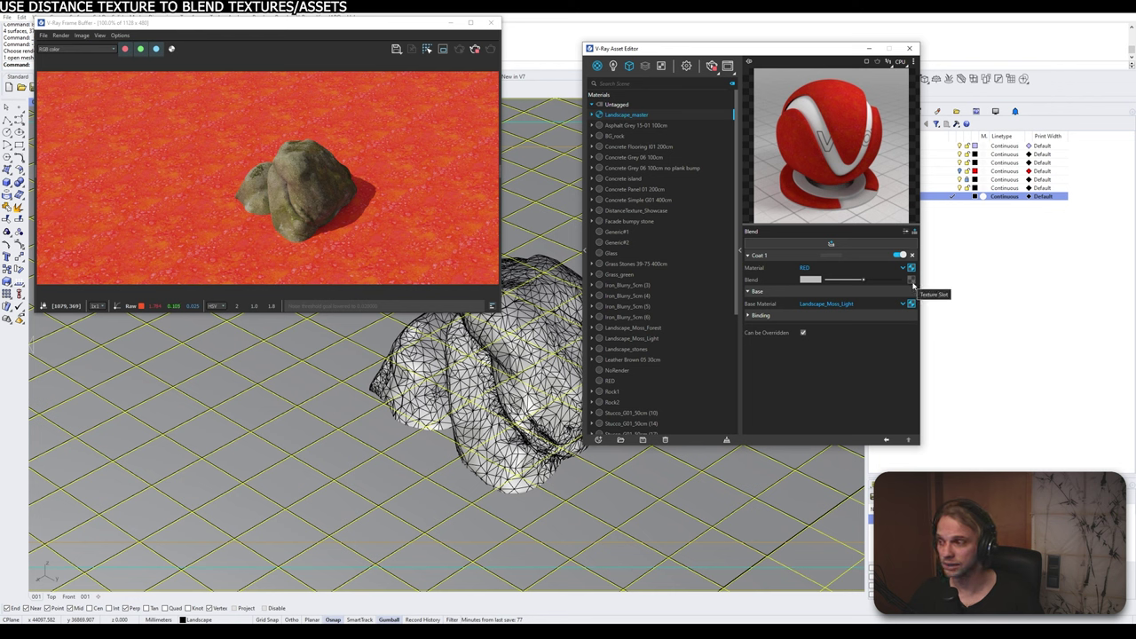
pyautogui.click(911, 280)
pyautogui.scroll(-5, 883, 266)
pyautogui.click(883, 278)
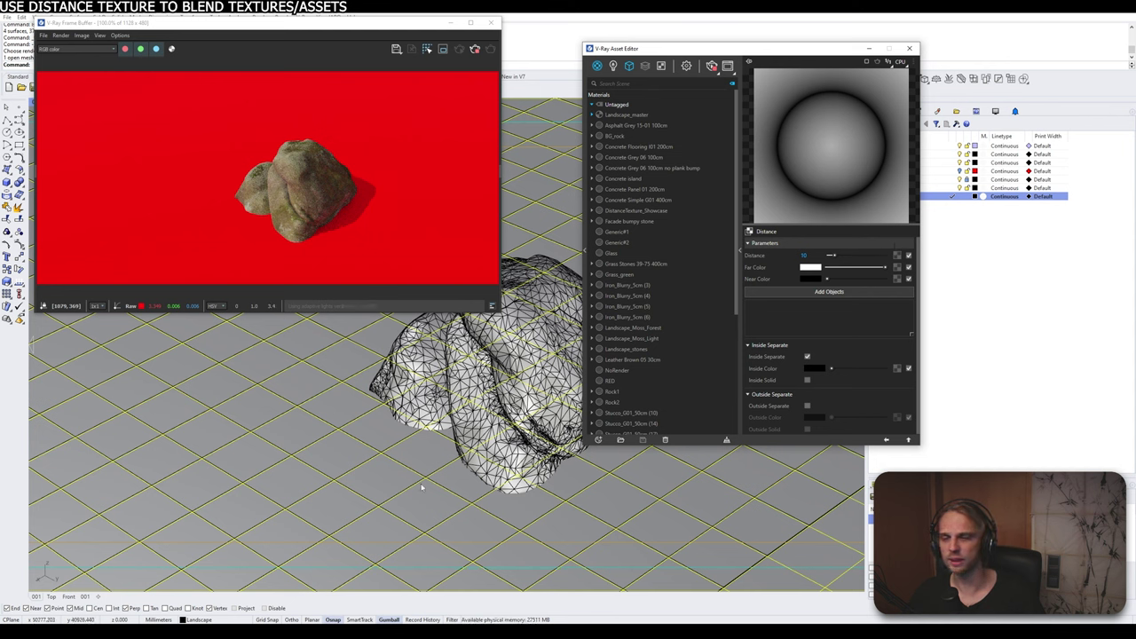
# Step: Deselect the terrain, add the large rock mesh to the Distance texture's objects, and clear the selection
pyautogui.click(321, 437)
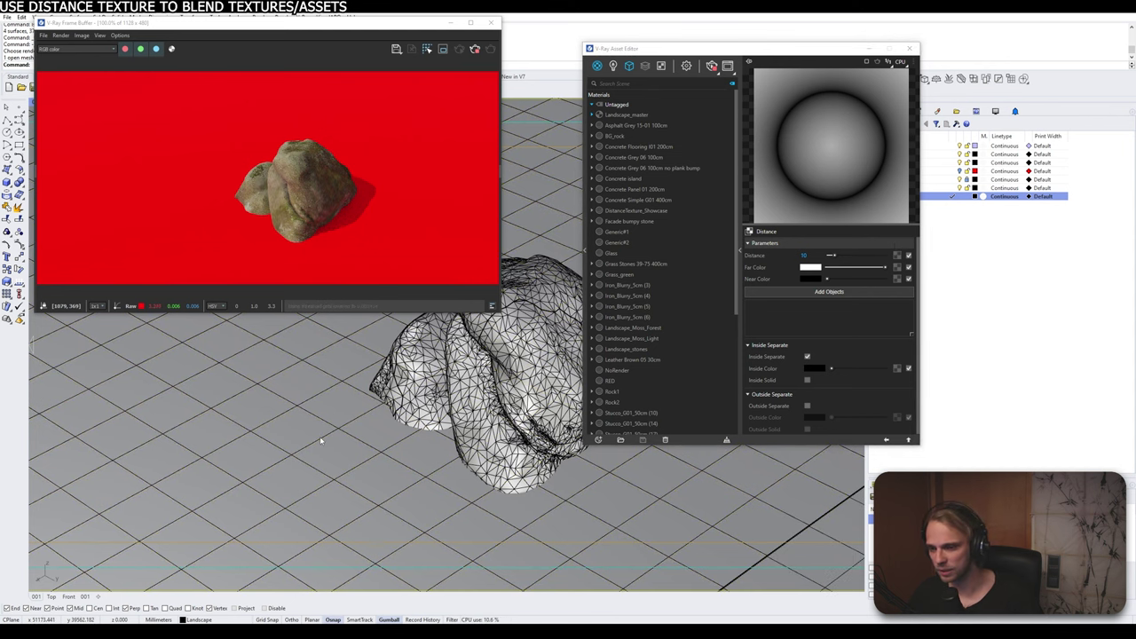
pyautogui.click(413, 338)
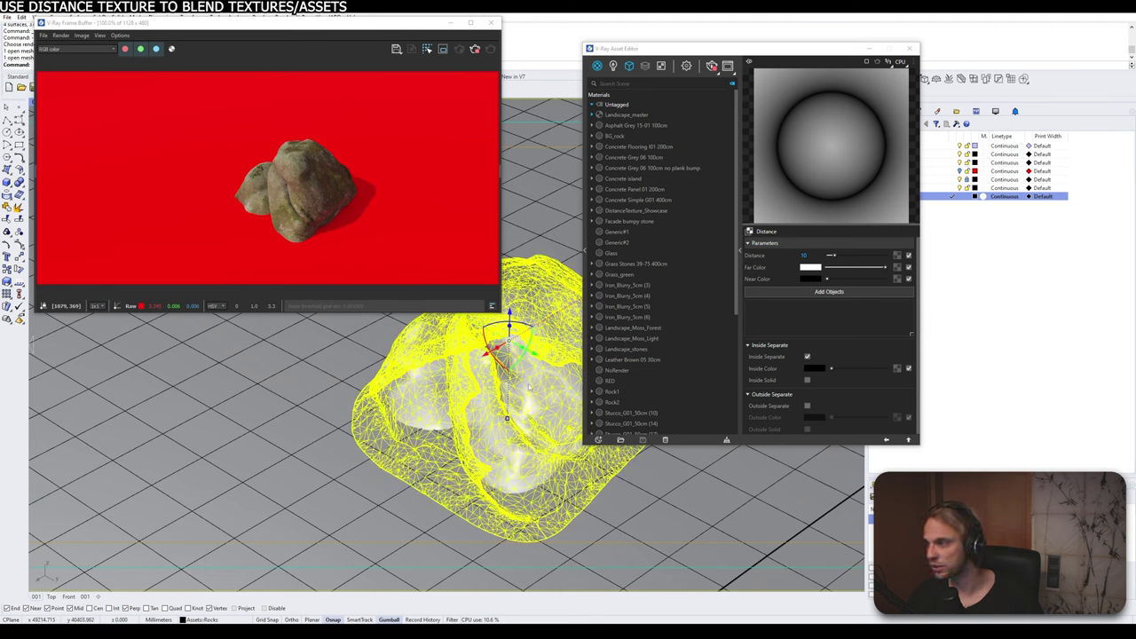
pyautogui.click(834, 292)
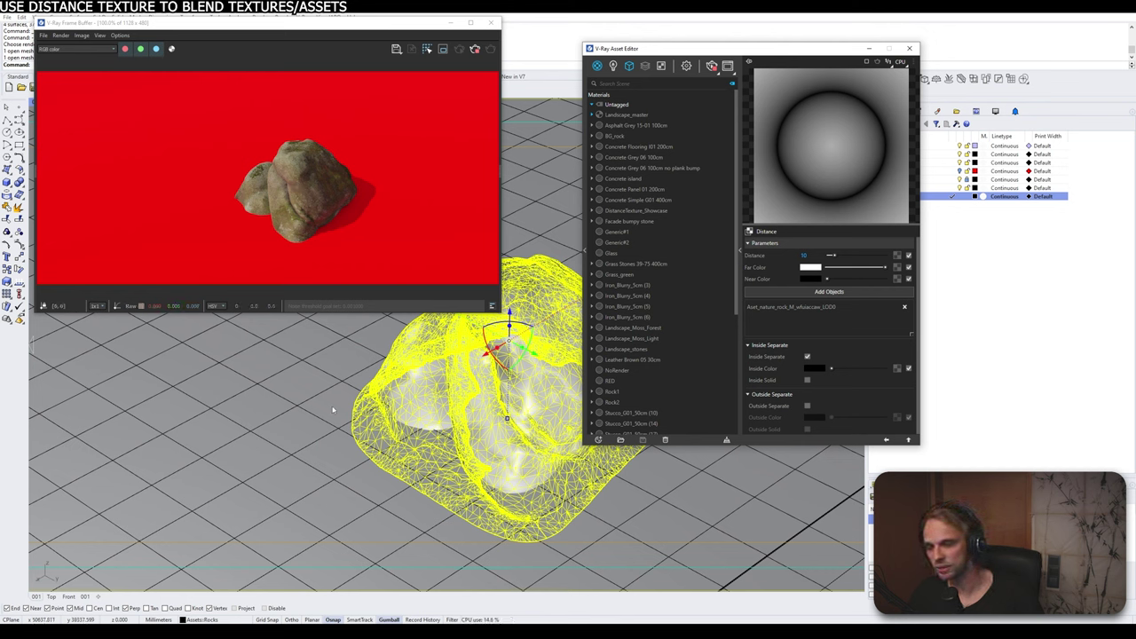
pyautogui.click(359, 413)
pyautogui.press('Escape')
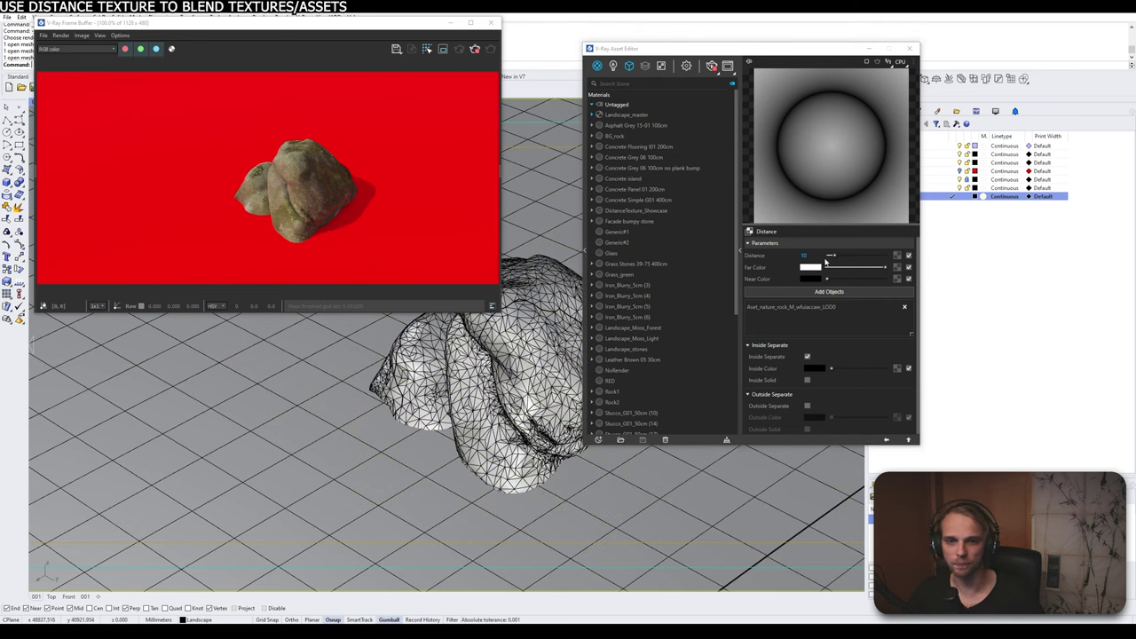
# Step: Swap the Distance texture's colors so the far color is black and the near color is white
pyautogui.doubleClick(817, 256)
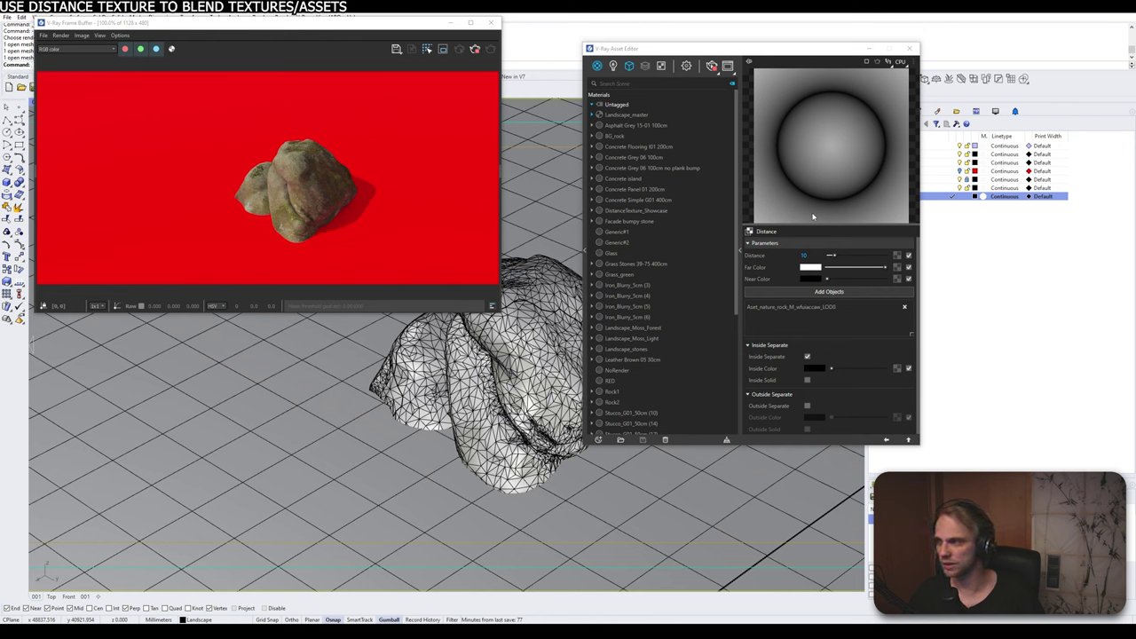
pyautogui.moveTo(885, 267); pyautogui.dragTo(900, 290)
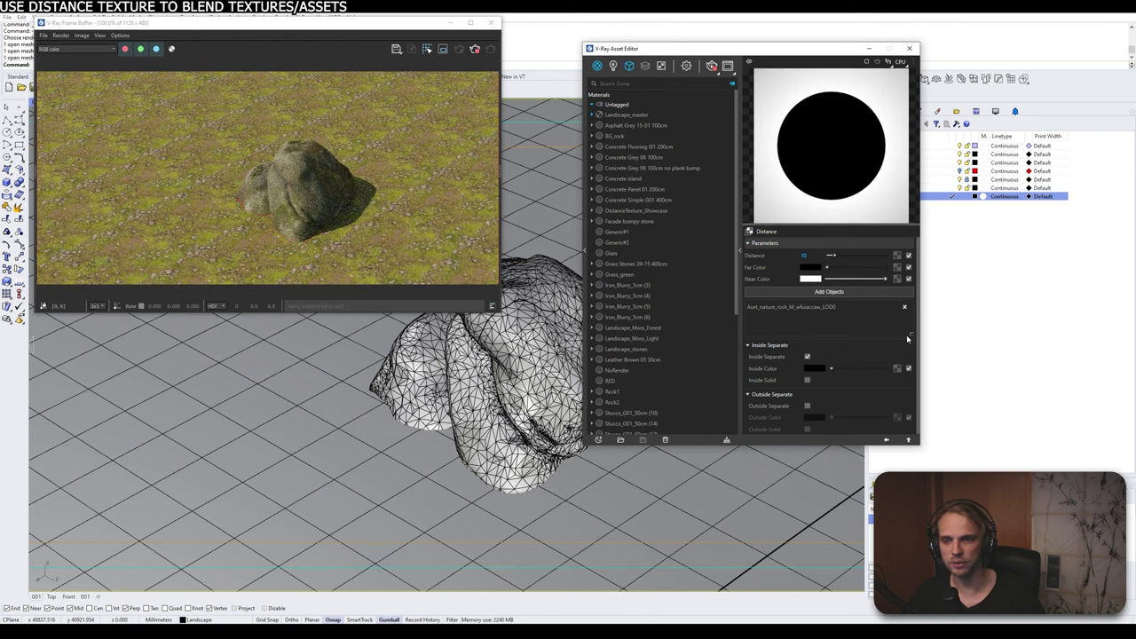
pyautogui.scroll(3, 245, 208)
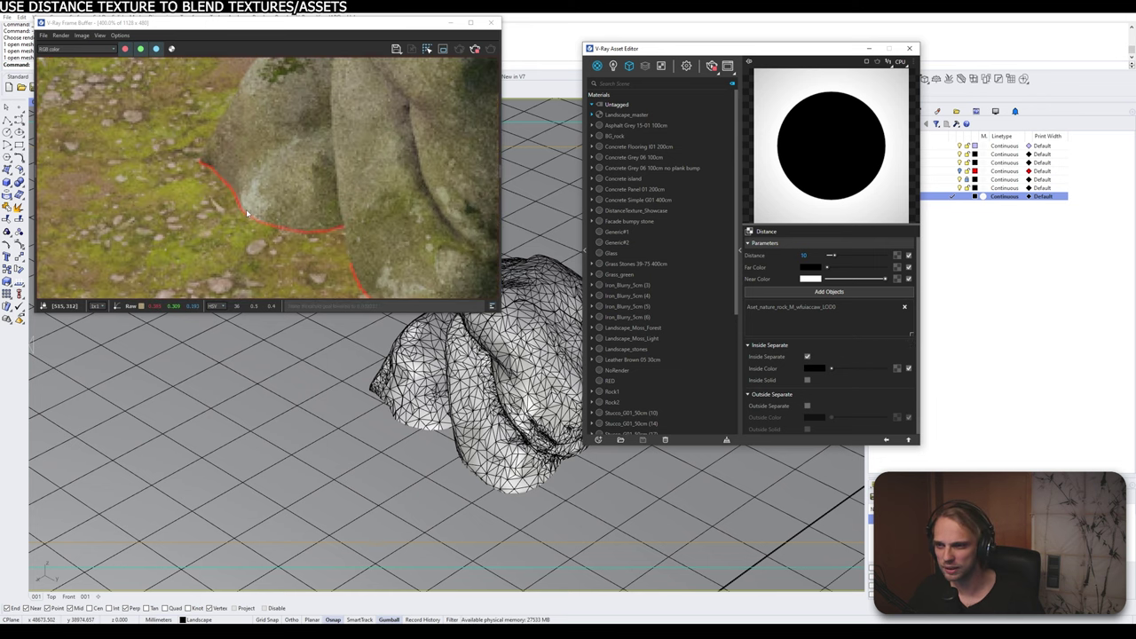
pyautogui.scroll(-1, 205, 177)
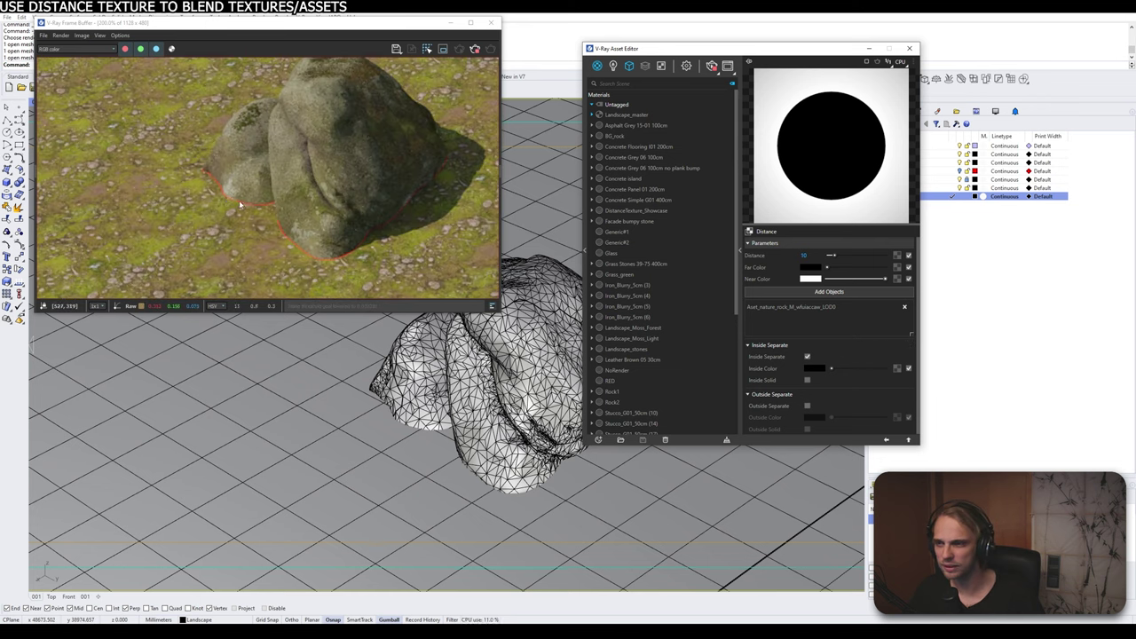
# Step: Try Distance values of 100 and 1000 for the texture, and settle on 2000
pyautogui.click(812, 255)
pyautogui.press('Return')
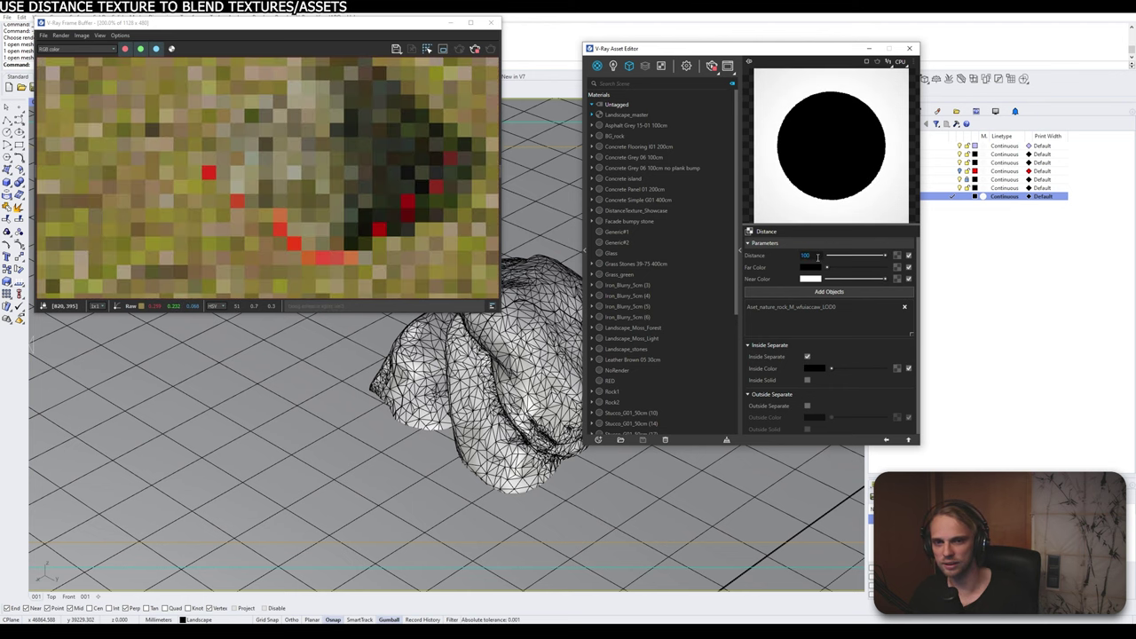
pyautogui.write('1000')
pyautogui.press('Return')
pyautogui.click(806, 256)
pyautogui.write('2000')
pyautogui.press('Return')
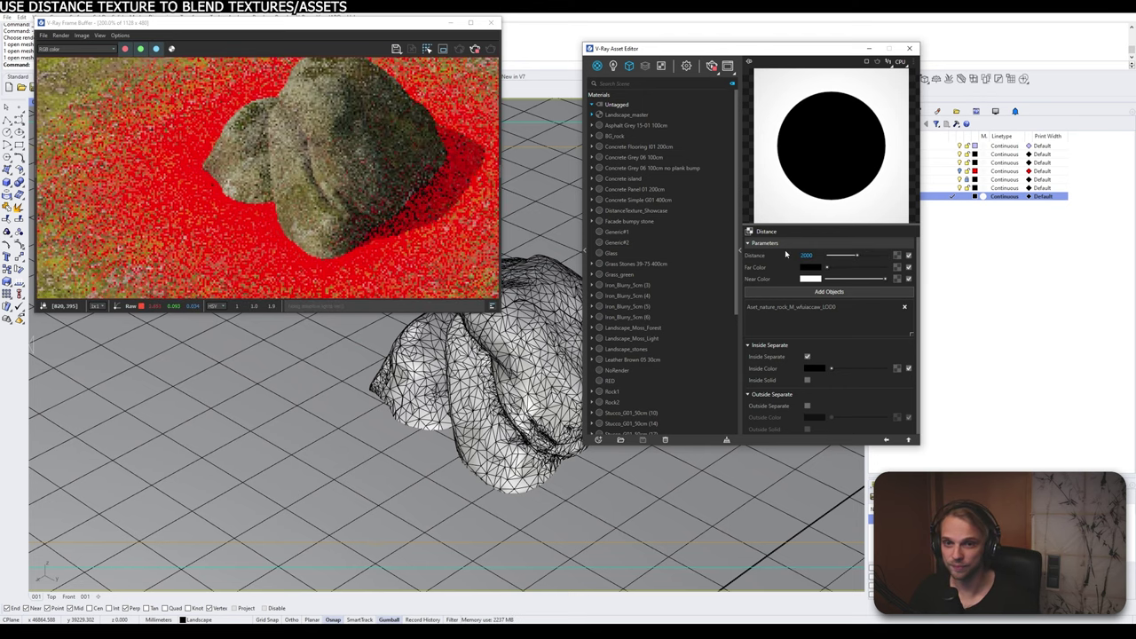
pyautogui.scroll(-6, 381, 437)
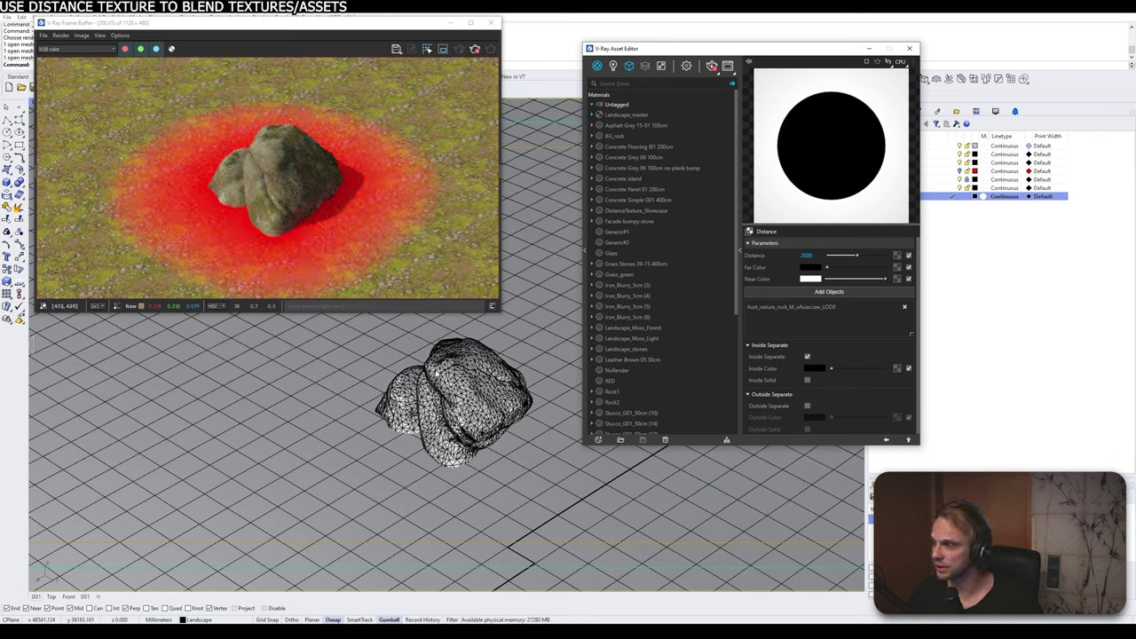
# Step: Return to Landscape_master and set its Coat 1 material to Landscape_Moss_Forest
pyautogui.click(909, 441)
pyautogui.click(832, 244)
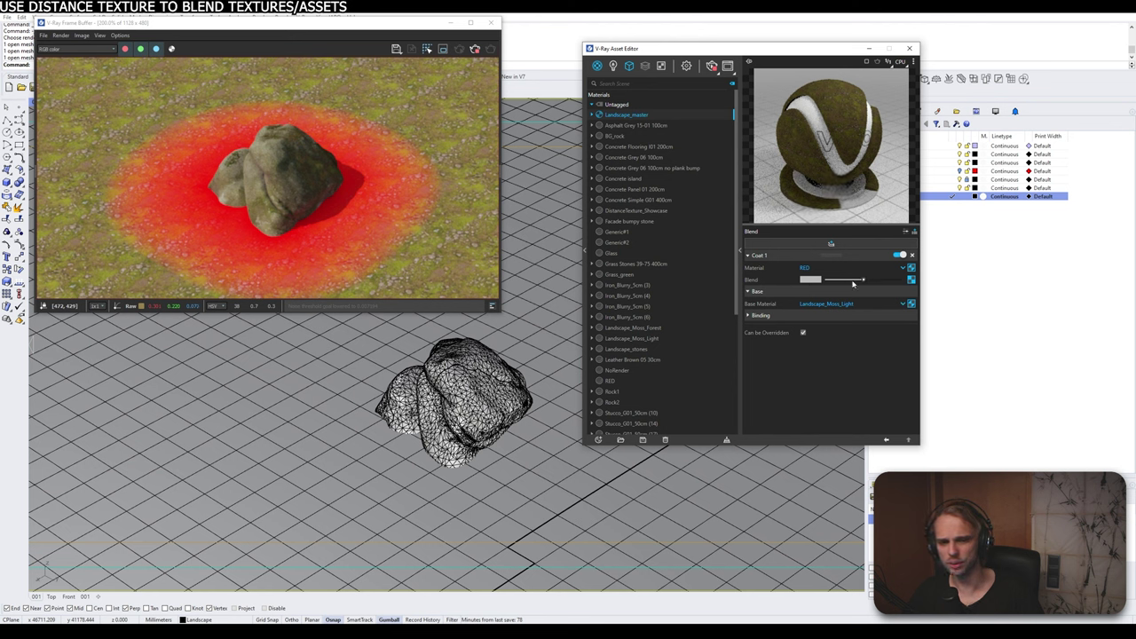
pyautogui.click(804, 268)
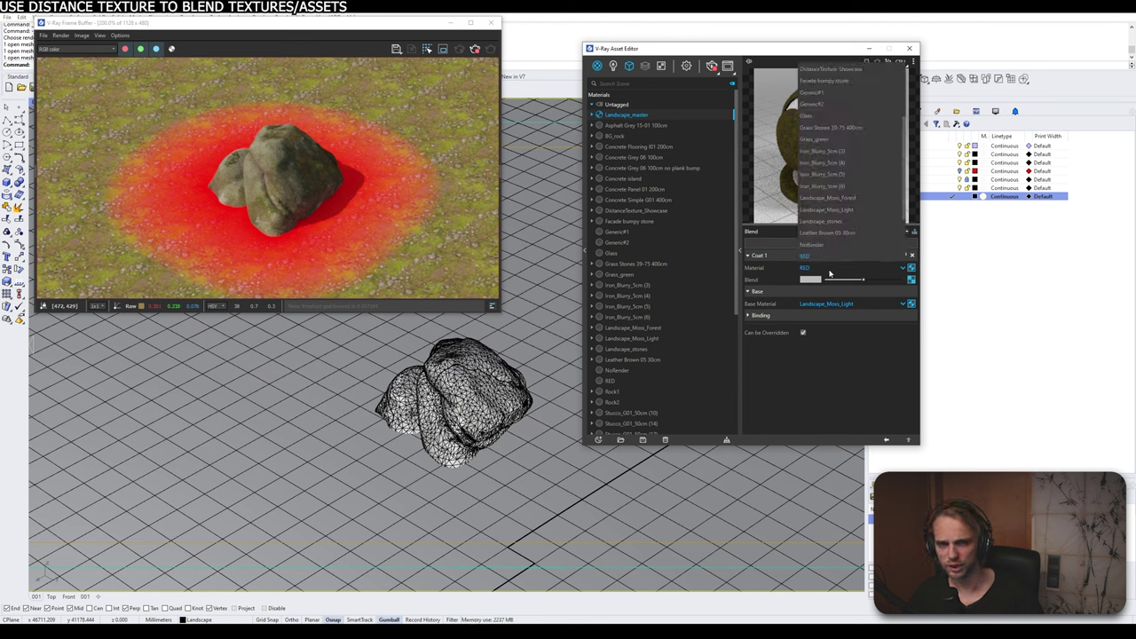
pyautogui.click(845, 198)
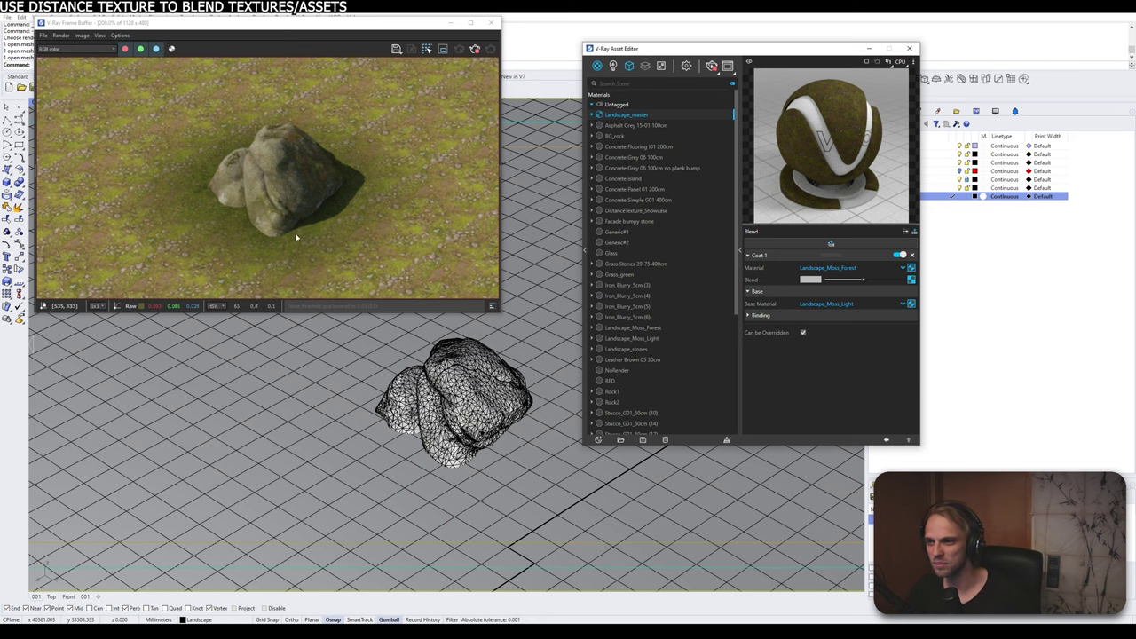
# Step: Run ShowSelected to unhide the four hidden rocks surrounding the existing one on the terrain
pyautogui.scroll(-3, 350, 389)
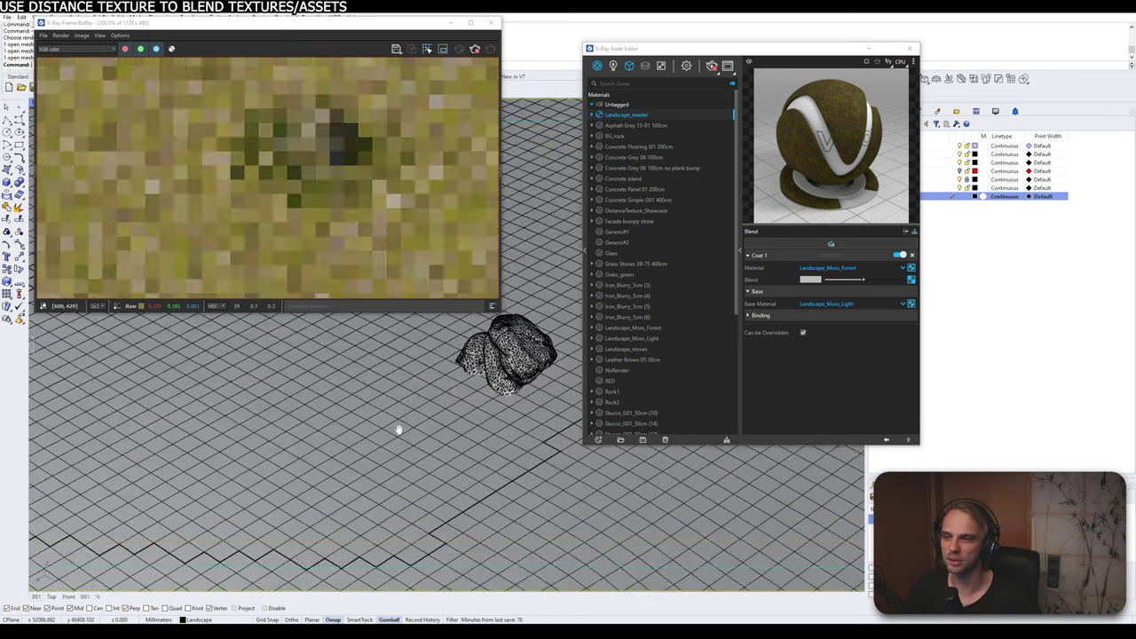
pyautogui.keyDown('shift'); pyautogui.moveTo(399, 429); pyautogui.dragTo(376, 452, button='right'); pyautogui.keyUp('shift')
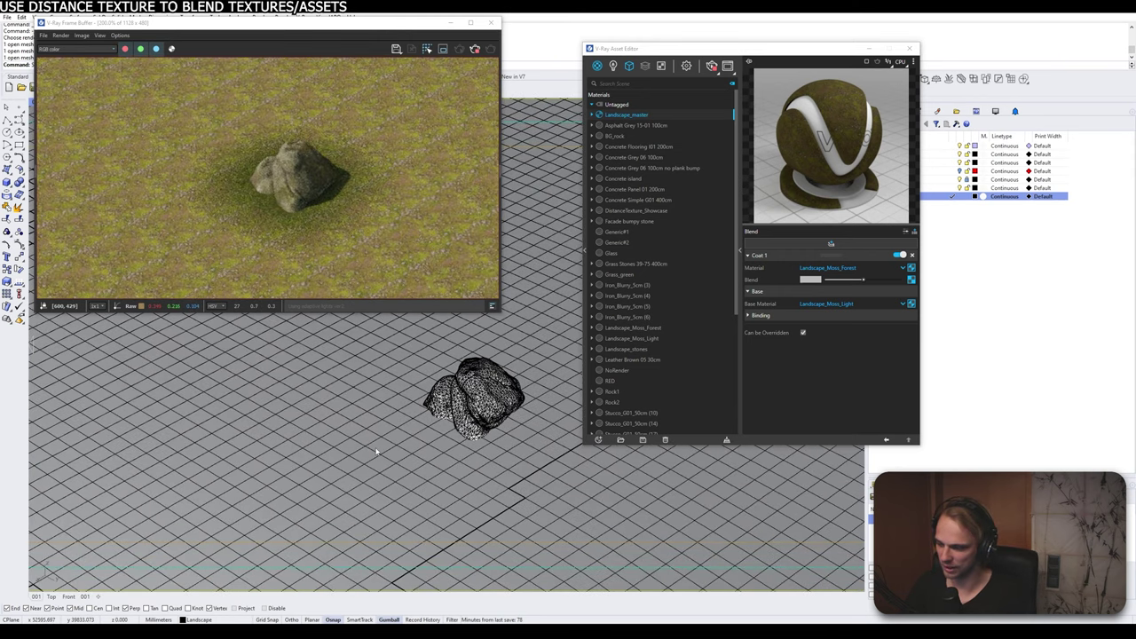
pyautogui.write('Show')
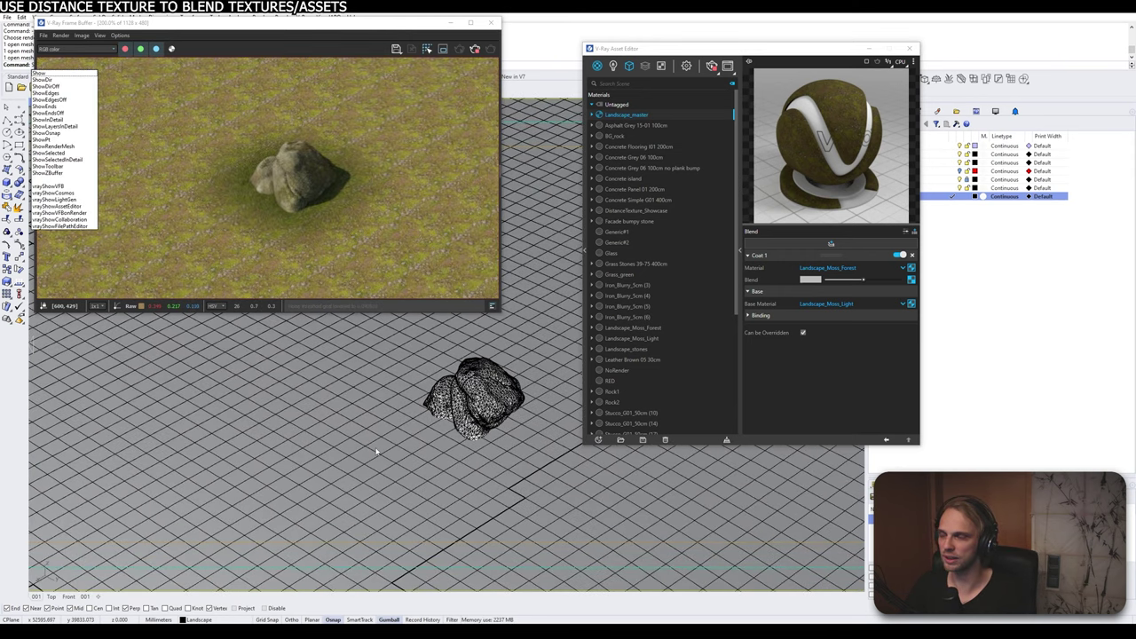
pyautogui.write('se')
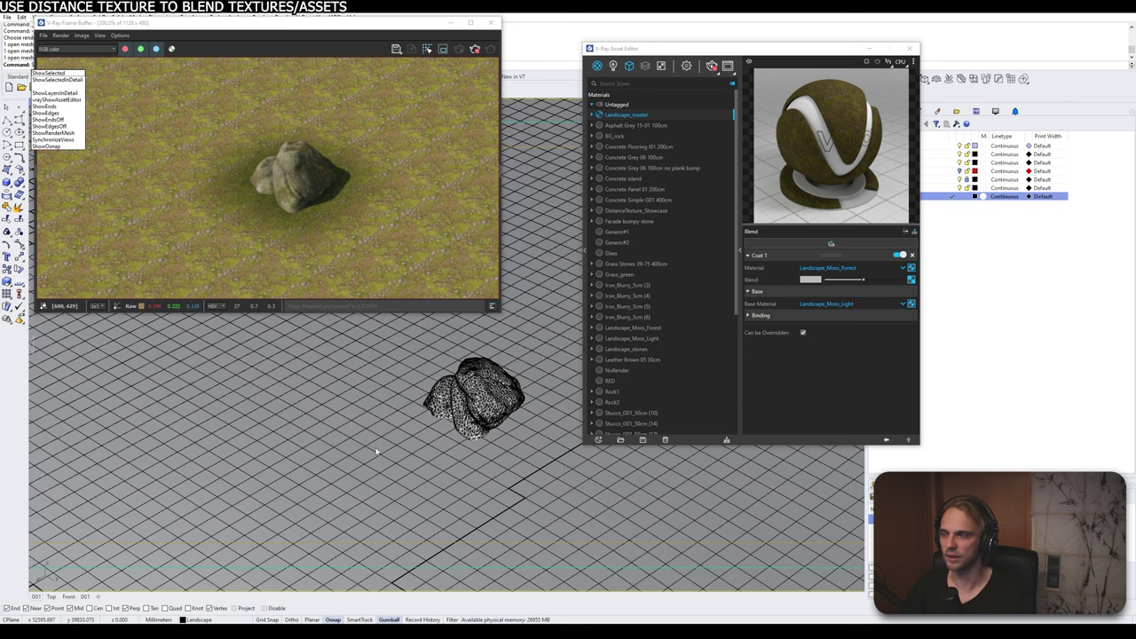
pyautogui.click(52, 74)
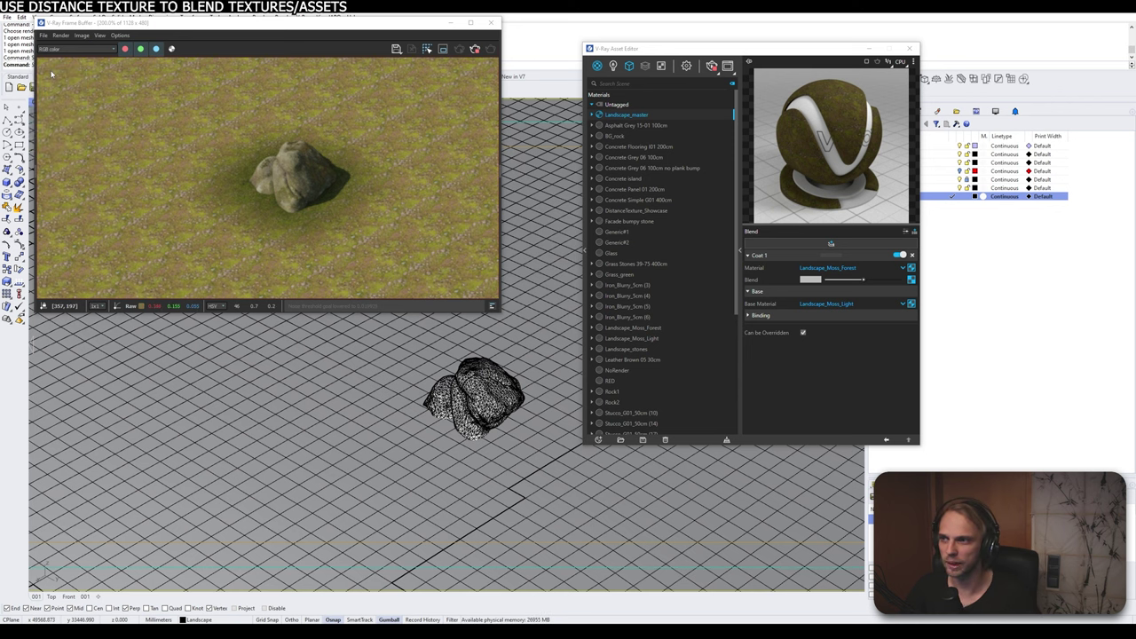
pyautogui.scroll(-6, 286, 396)
pyautogui.scroll(-2, 299, 405)
pyautogui.keyDown('shift'); pyautogui.moveTo(299, 404); pyautogui.dragTo(328, 456, button='right'); pyautogui.keyUp('shift')
pyautogui.scroll(2, 341, 414)
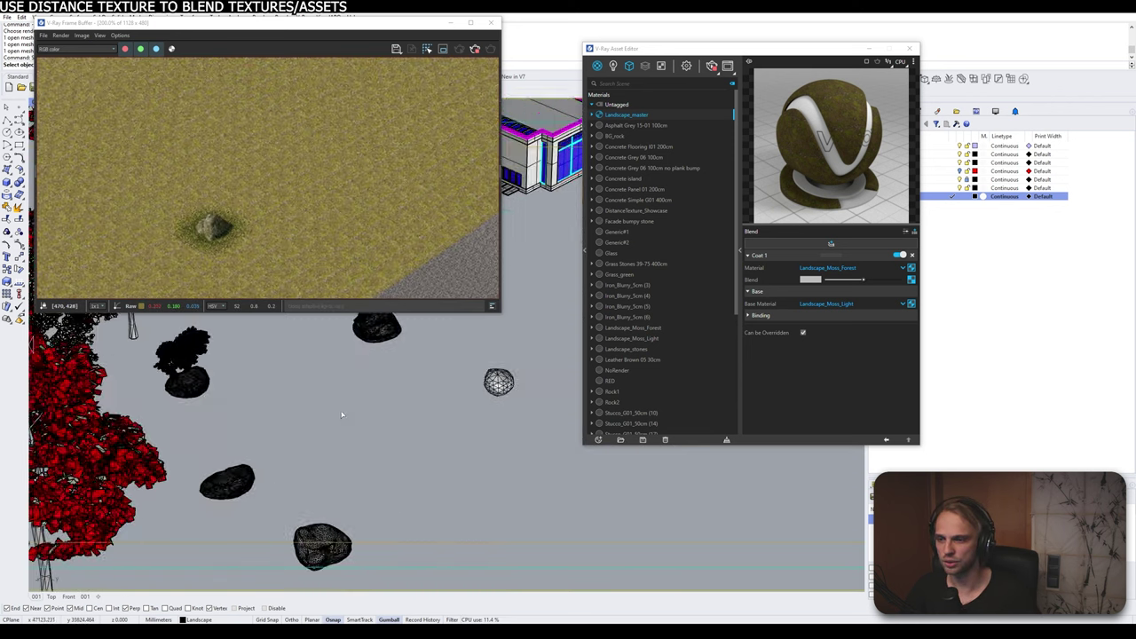
pyautogui.click(227, 482)
pyautogui.click(189, 388)
pyautogui.click(376, 328)
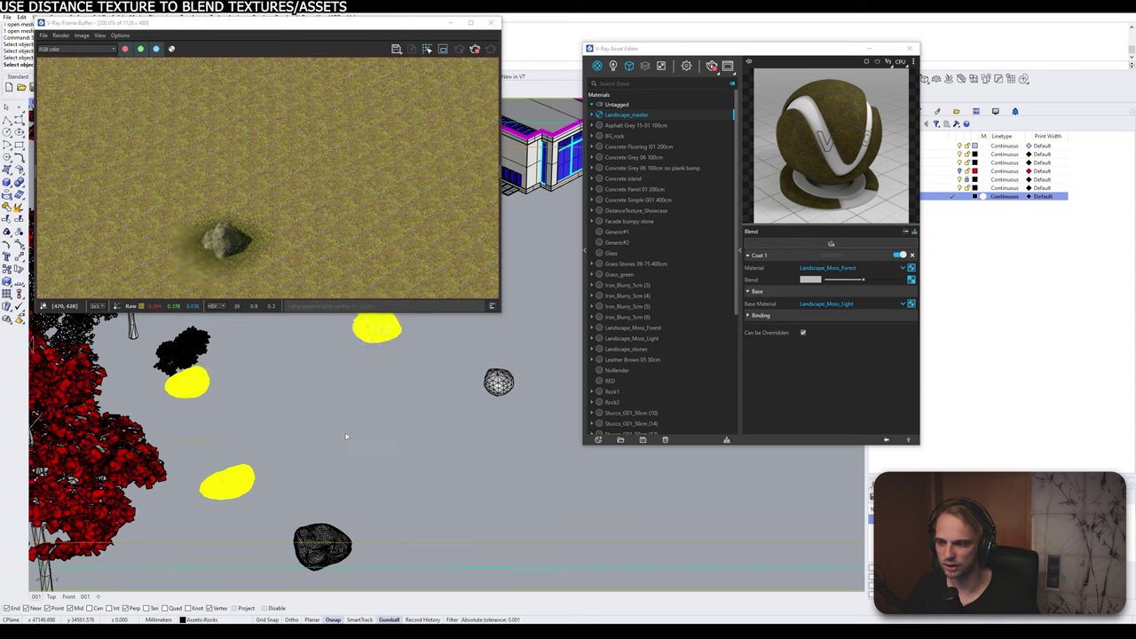
pyautogui.click(322, 546)
pyautogui.rightClick(371, 511)
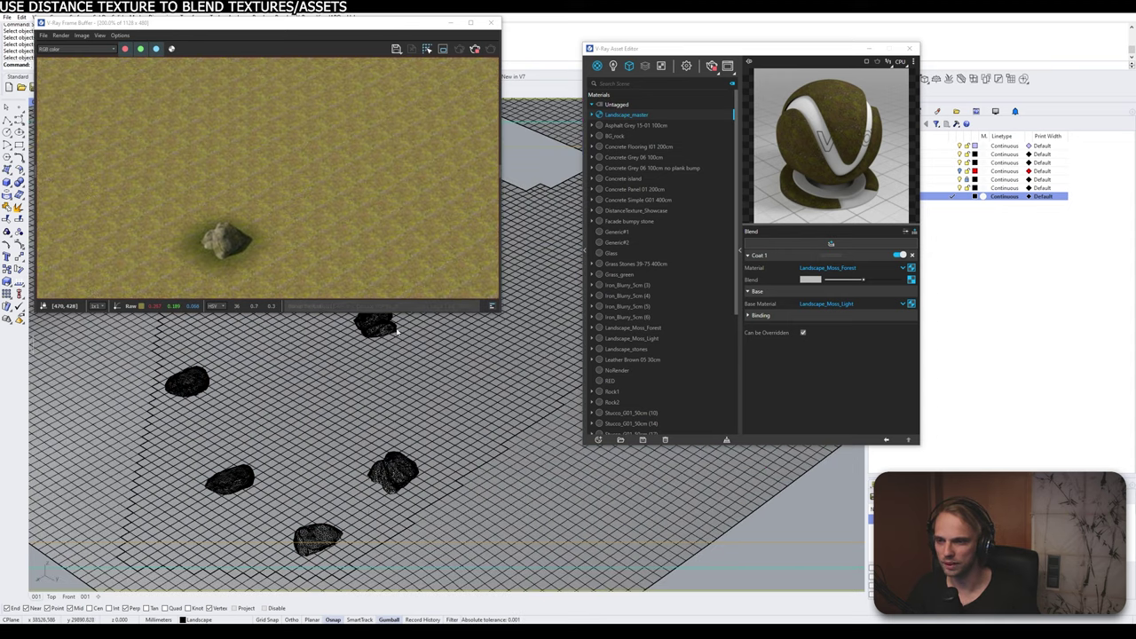
# Step: Select the four restored rocks, add them to the Distance texture on Coat 1, and inspect the blending around them
pyautogui.keyDown('shift'); pyautogui.click(315, 536); pyautogui.keyUp('shift')
pyautogui.keyDown('shift'); pyautogui.click(226, 482); pyautogui.keyUp('shift')
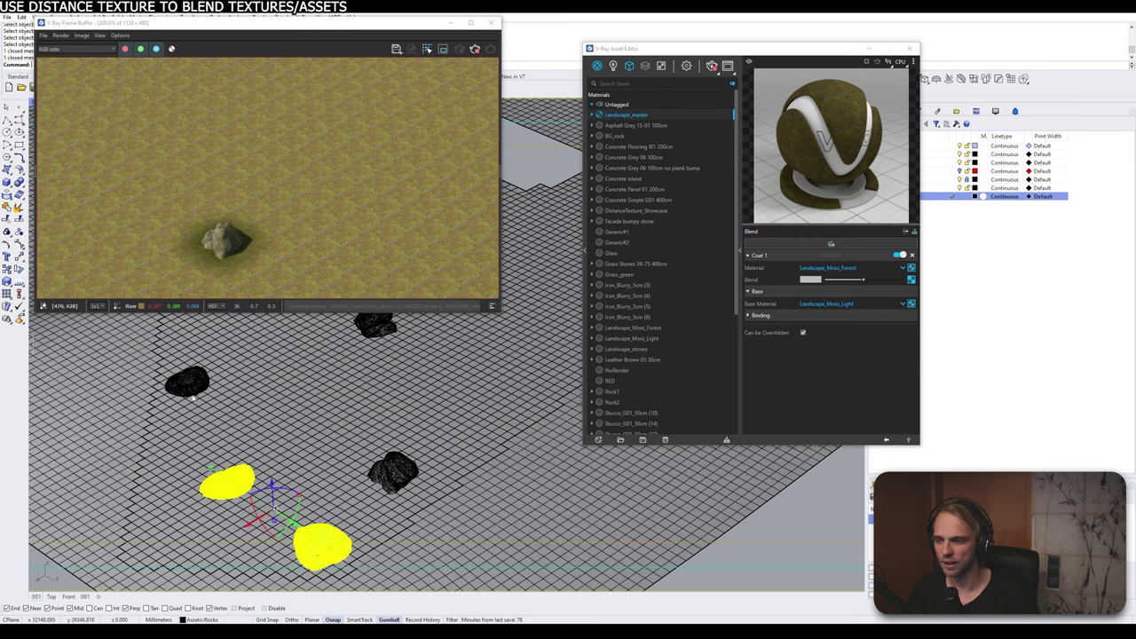
pyautogui.keyDown('shift'); pyautogui.click(189, 383); pyautogui.keyUp('shift')
pyautogui.keyDown('shift'); pyautogui.click(376, 328); pyautogui.keyUp('shift')
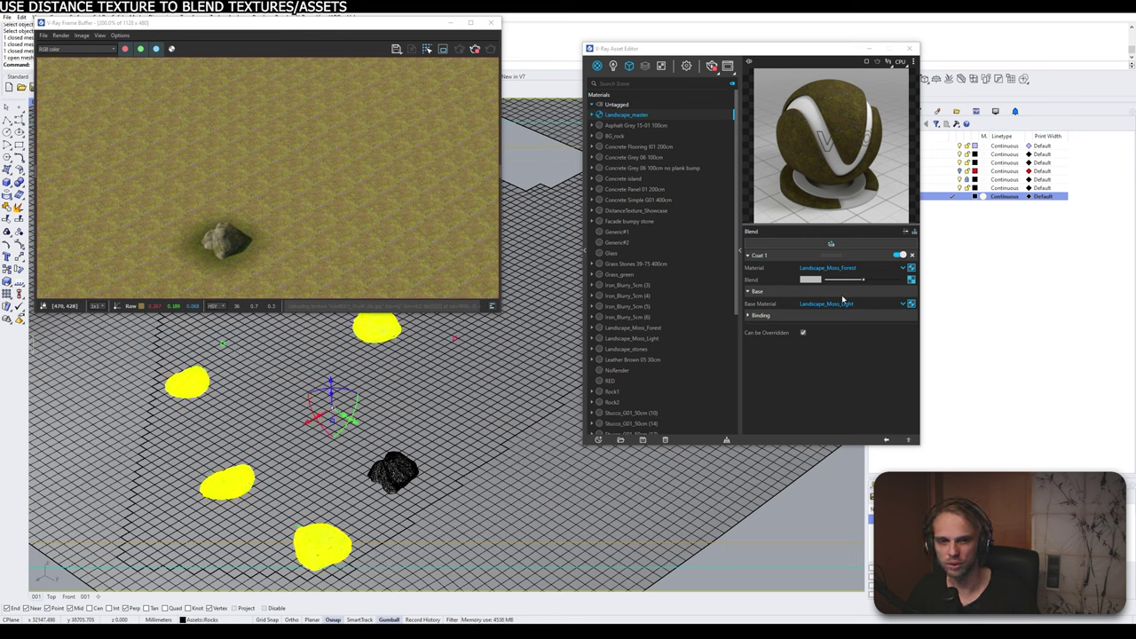
pyautogui.click(909, 281)
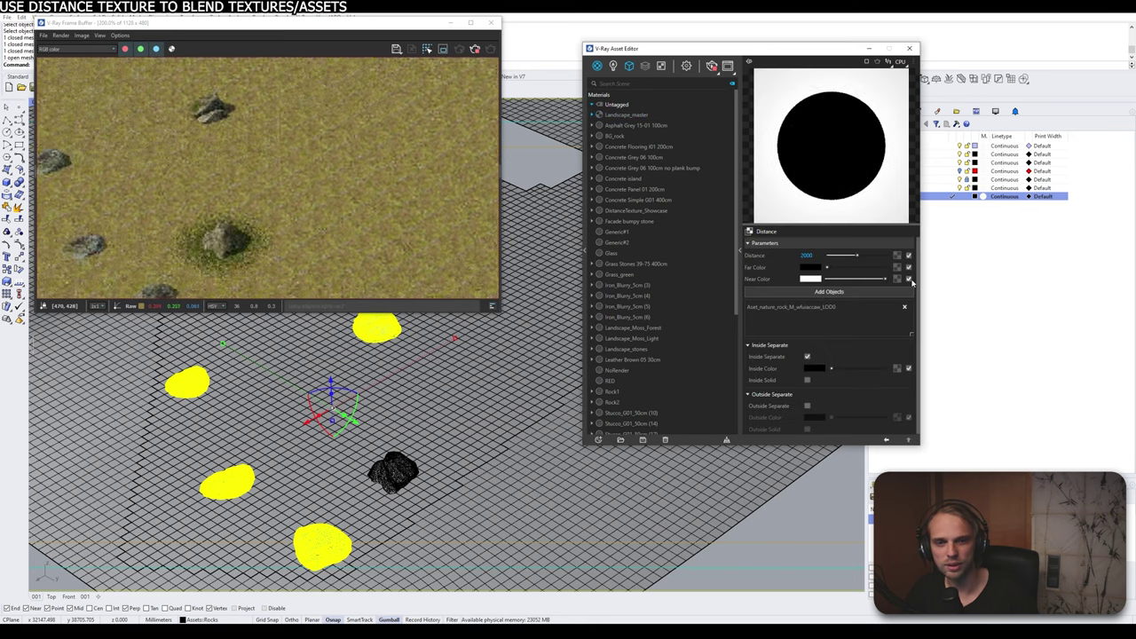
pyautogui.click(867, 295)
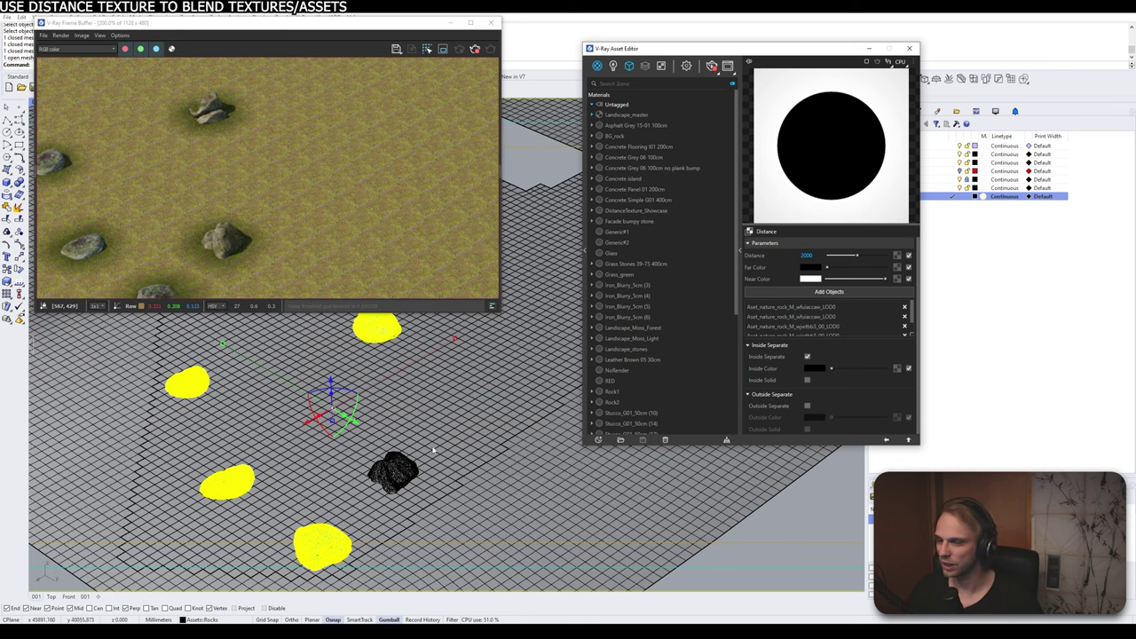
pyautogui.keyDown('shift'); pyautogui.moveTo(347, 431); pyautogui.dragTo(420, 396, button='right'); pyautogui.keyUp('shift')
pyautogui.scroll(3, 294, 439)
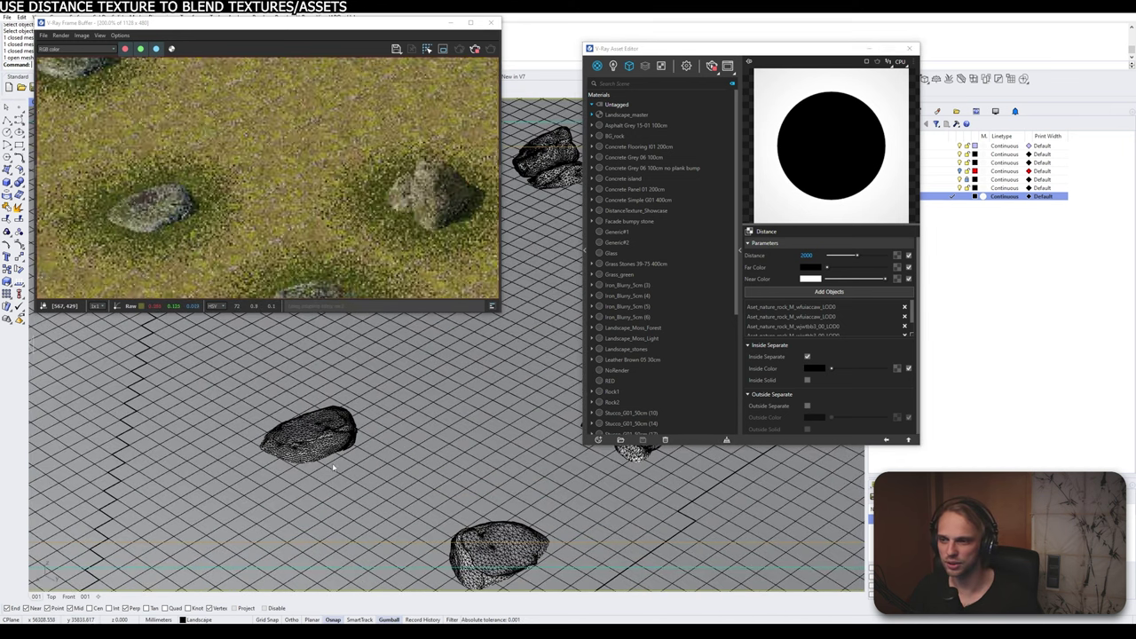
pyautogui.scroll(3, 335, 465)
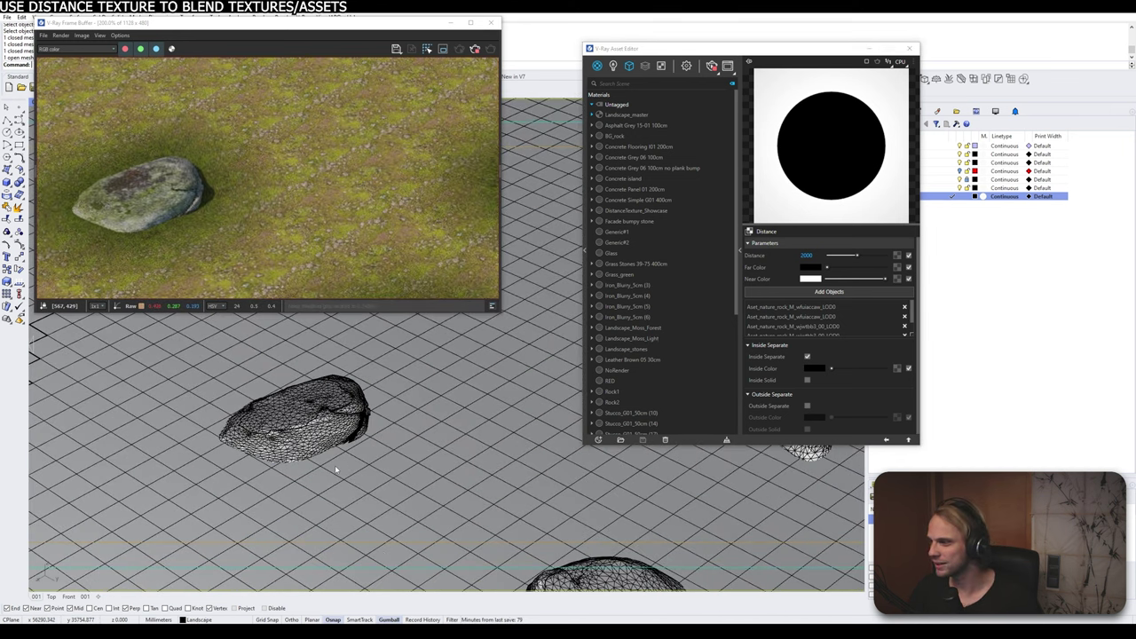
pyautogui.scroll(-5, 335, 465)
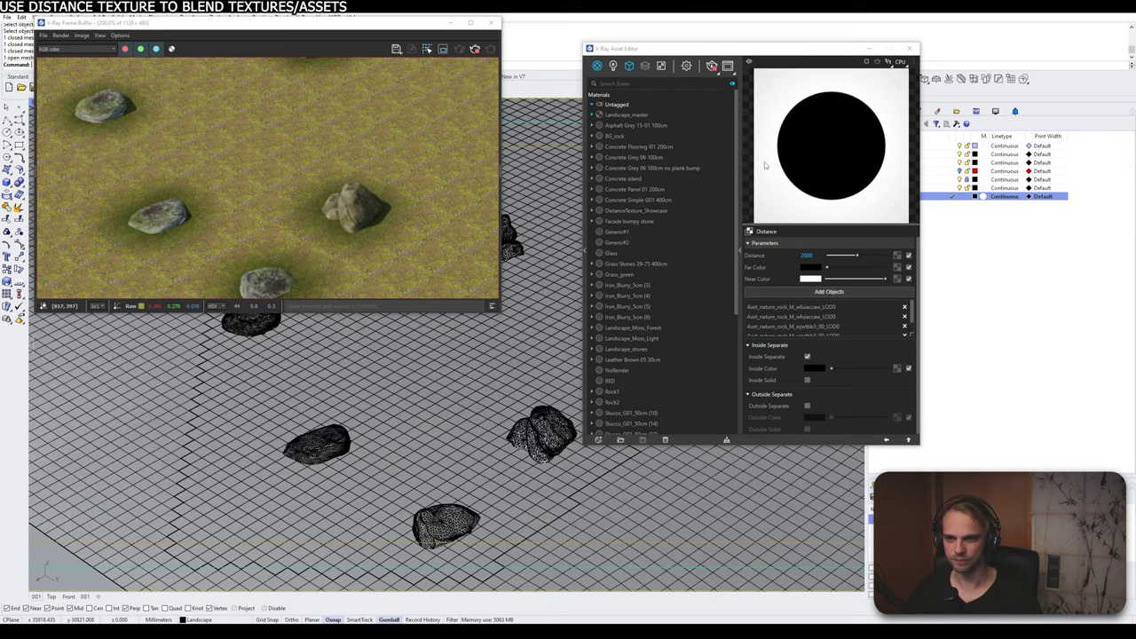
# Step: Create a new Blend material in the scene's material list
pyautogui.click(634, 157)
pyautogui.click(598, 440)
pyautogui.moveTo(612, 429)
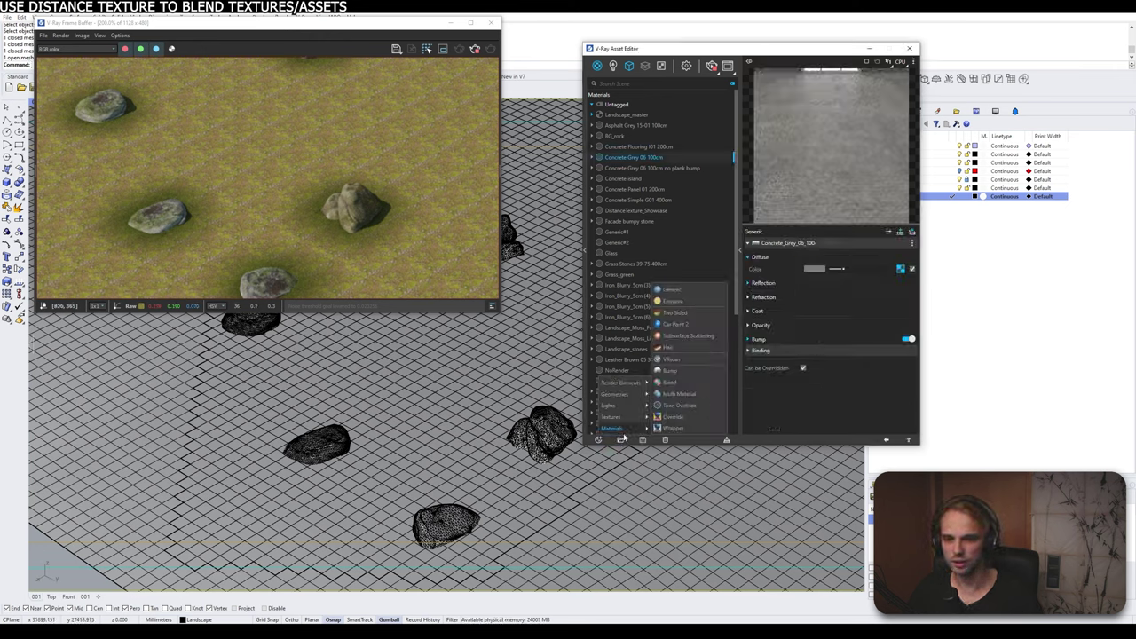
pyautogui.click(678, 382)
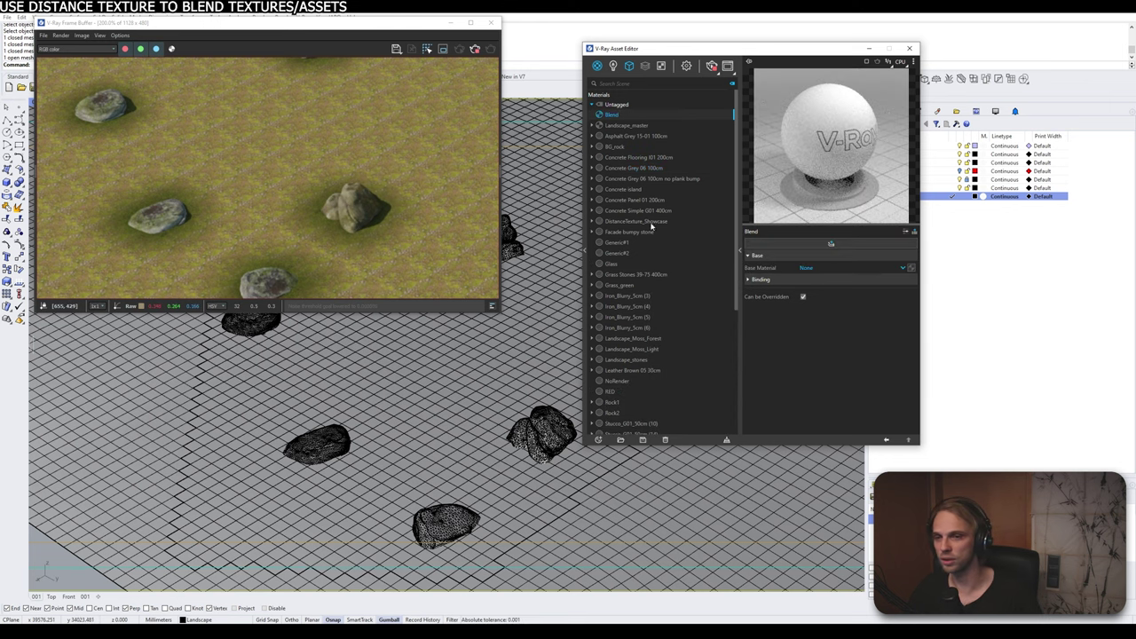
pyautogui.scroll(3, 557, 340)
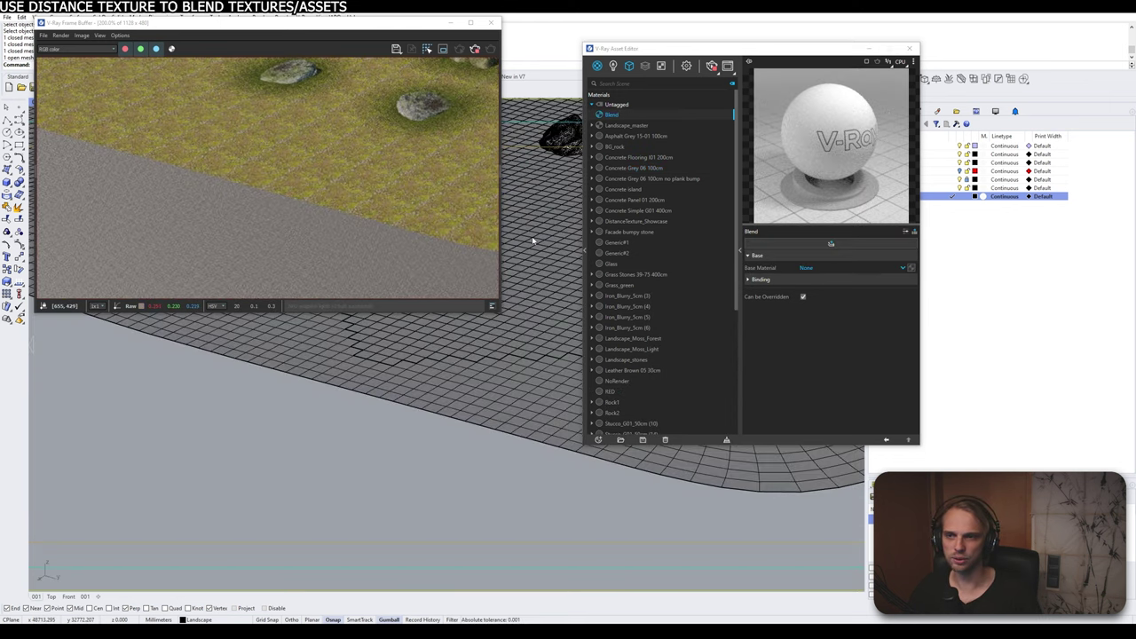
# Step: Zoom to one rock and examine where its base meets the mossy ground
pyautogui.keyDown('shift'); pyautogui.moveTo(532, 249); pyautogui.dragTo(460, 399, button='right'); pyautogui.keyUp('shift')
pyautogui.scroll(5, 480, 461)
pyautogui.scroll(4, 479, 461)
pyautogui.scroll(-3, 461, 444)
pyautogui.click(452, 426)
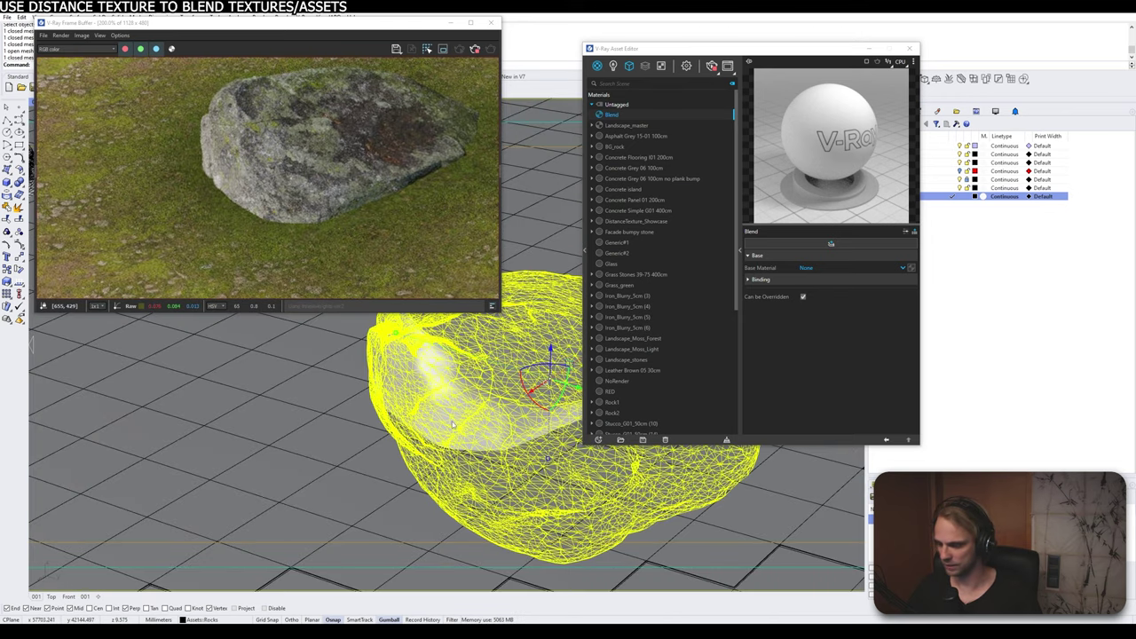
pyautogui.write('zs')
pyautogui.press('Return')
pyautogui.press('Escape')
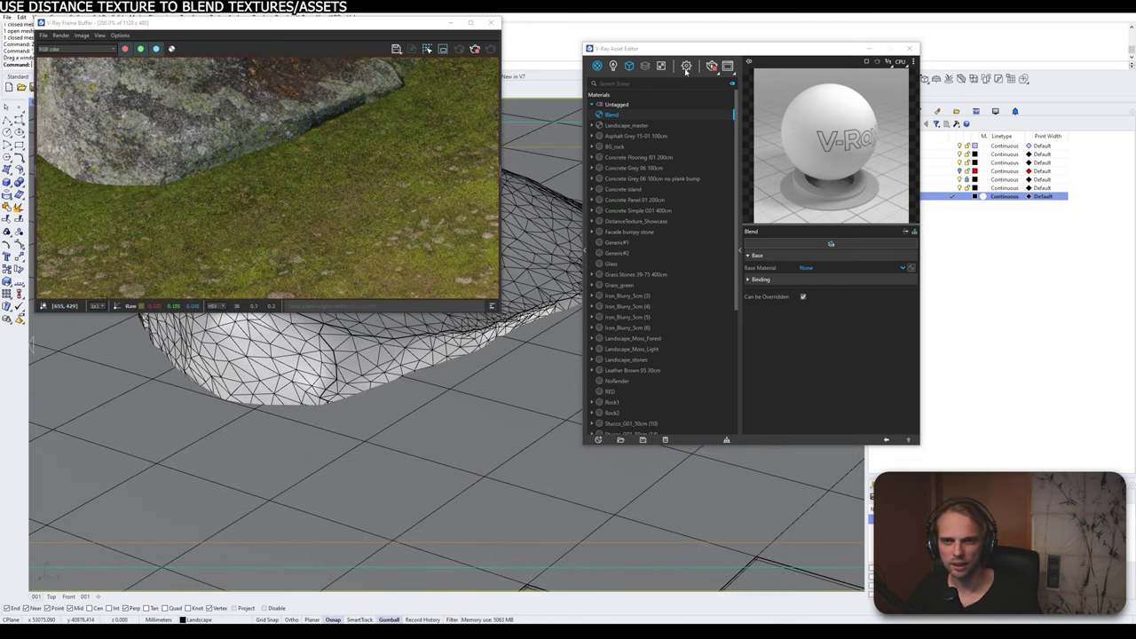
pyautogui.click(686, 66)
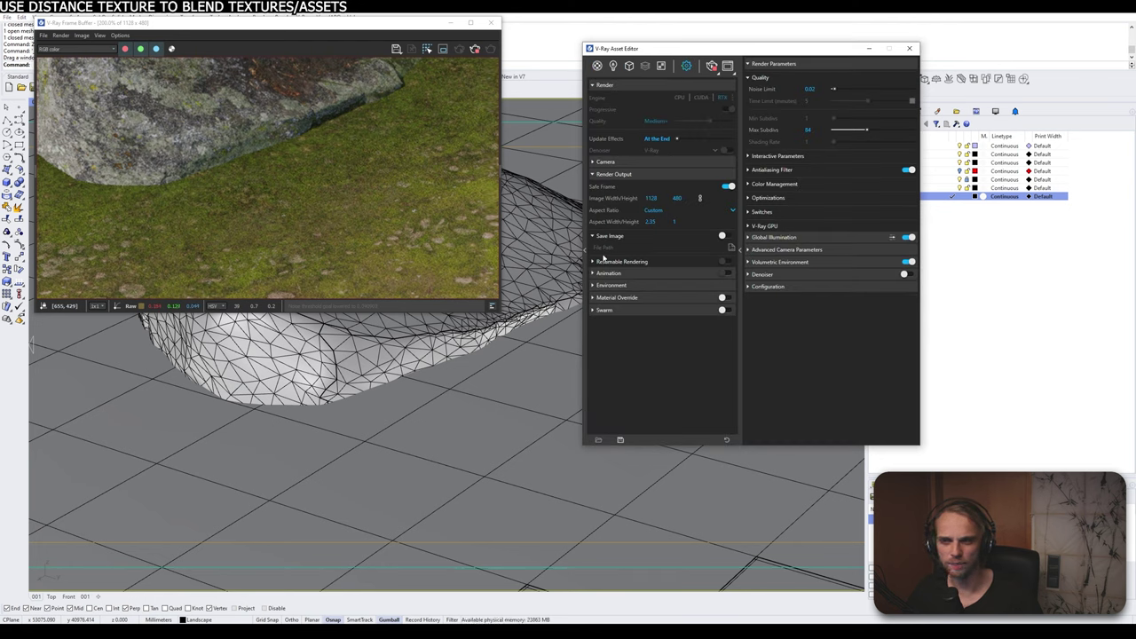
pyautogui.click(610, 163)
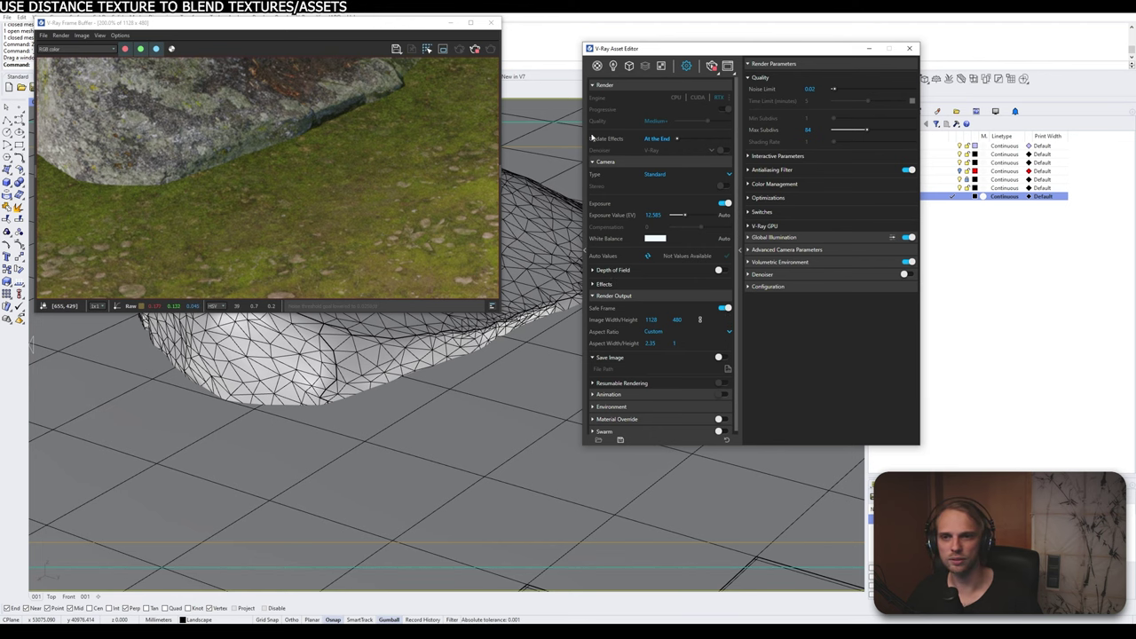
pyautogui.click(604, 85)
pyautogui.click(605, 97)
# Step: Examine the rock's surface and its contact edge with the ground from several angles in the render, and return to the material list
pyautogui.scroll(2, 367, 402)
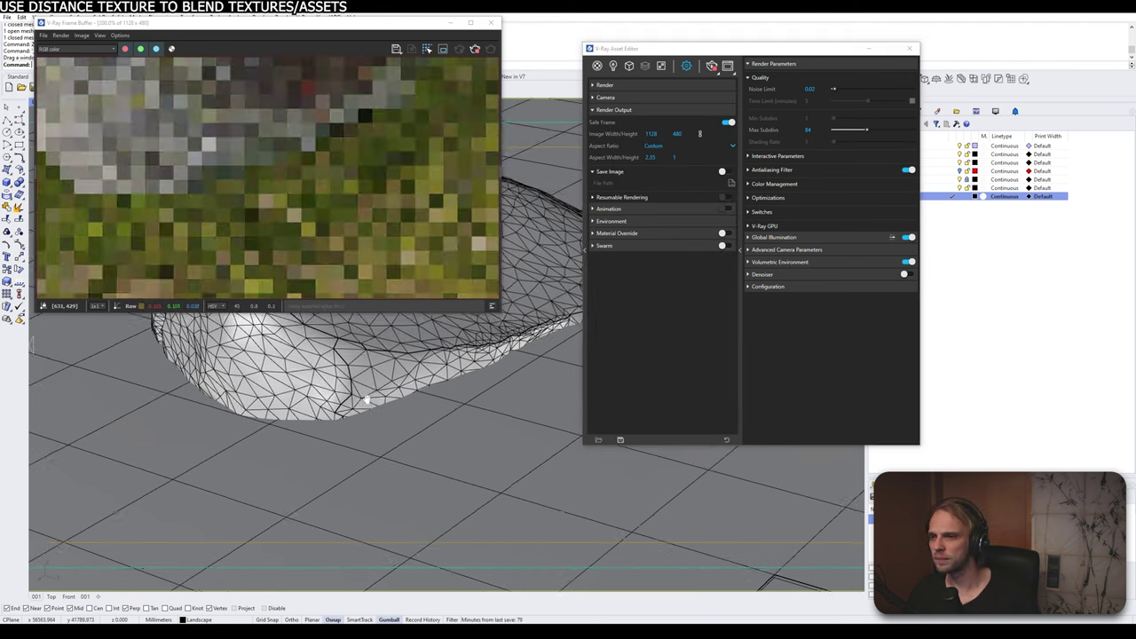
pyautogui.scroll(3, 367, 401)
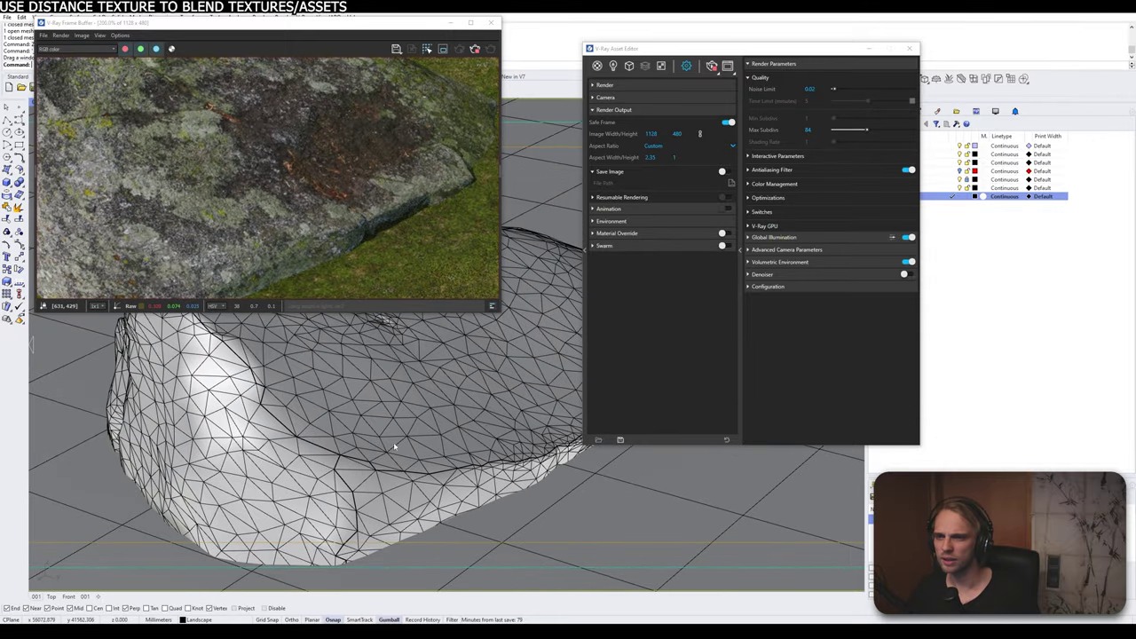
pyautogui.moveTo(384, 449); pyautogui.dragTo(535, 437, button='right')
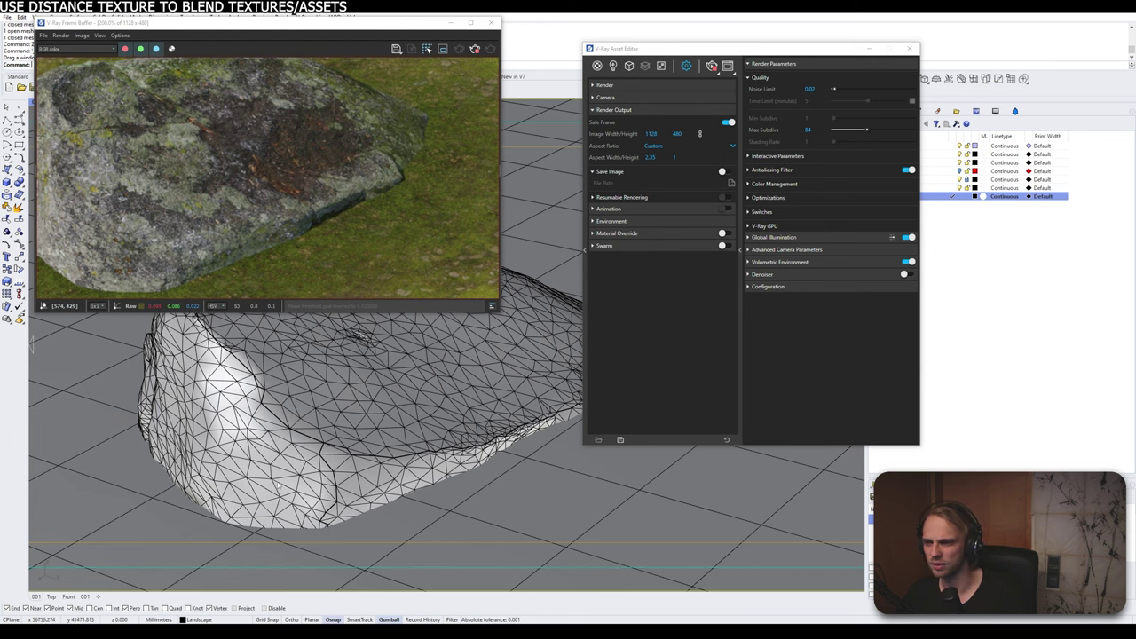
pyautogui.keyDown('shift'); pyautogui.moveTo(297, 484); pyautogui.dragTo(394, 469, button='right'); pyautogui.keyUp('shift')
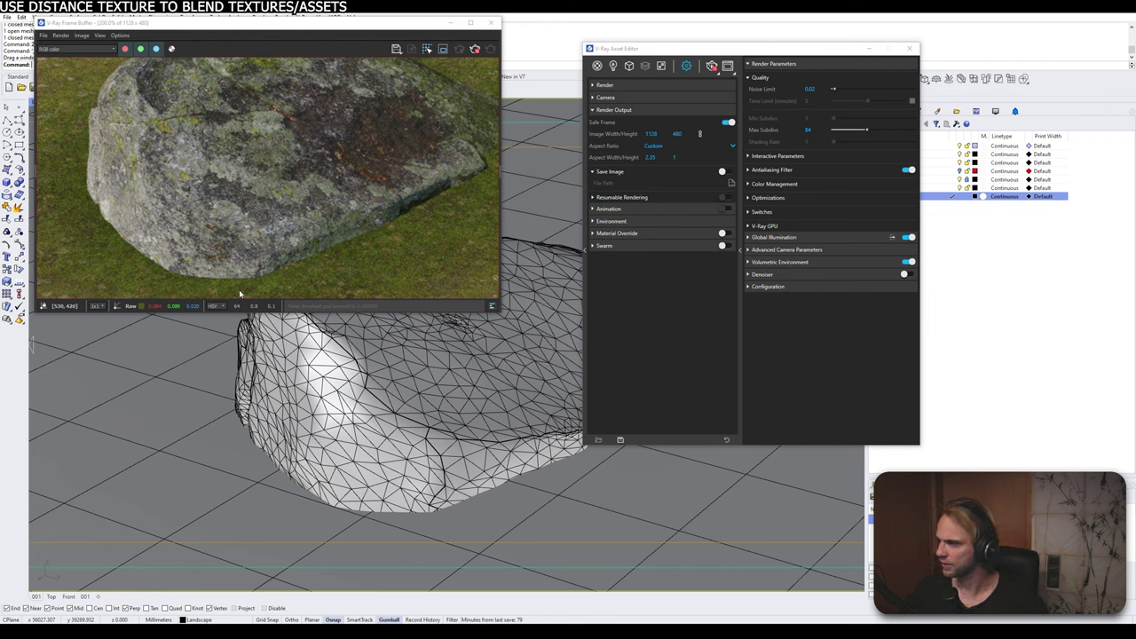
pyautogui.click(597, 65)
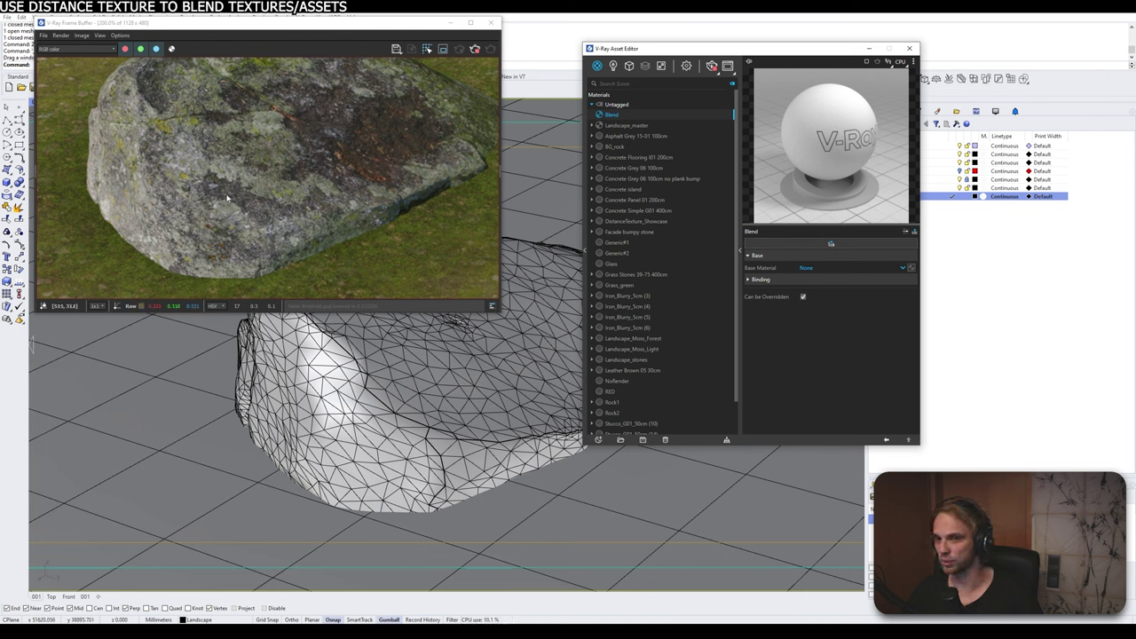
pyautogui.click(410, 387)
pyautogui.press('Escape')
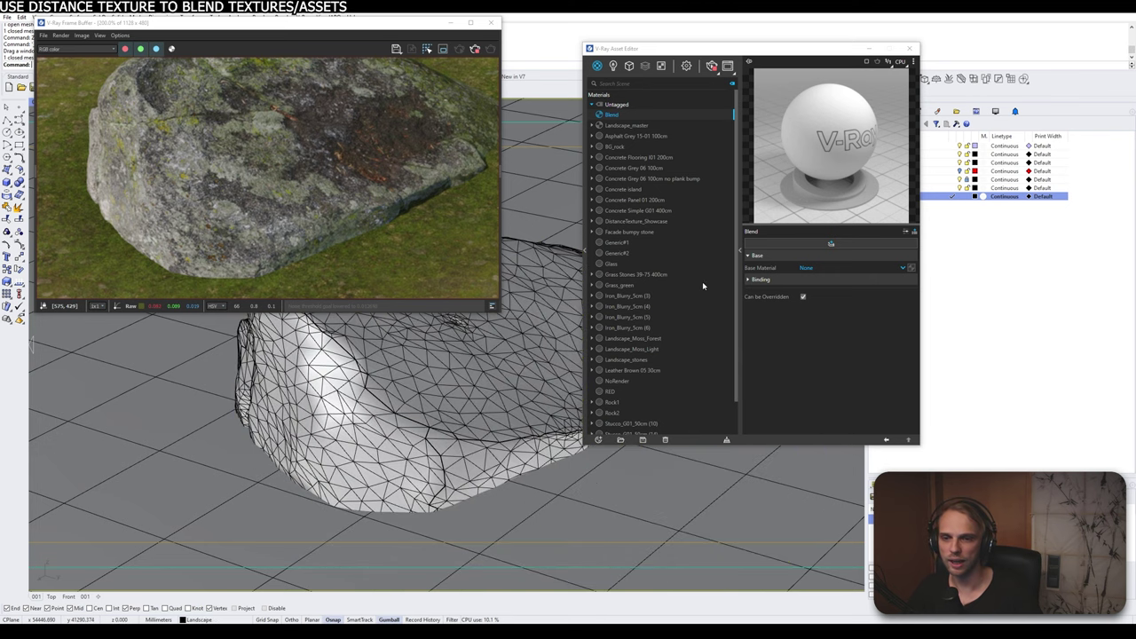
# Step: Rename the Blend material as Blend_r1, duplicate it, and name the copy Blend_r2
pyautogui.click(612, 403)
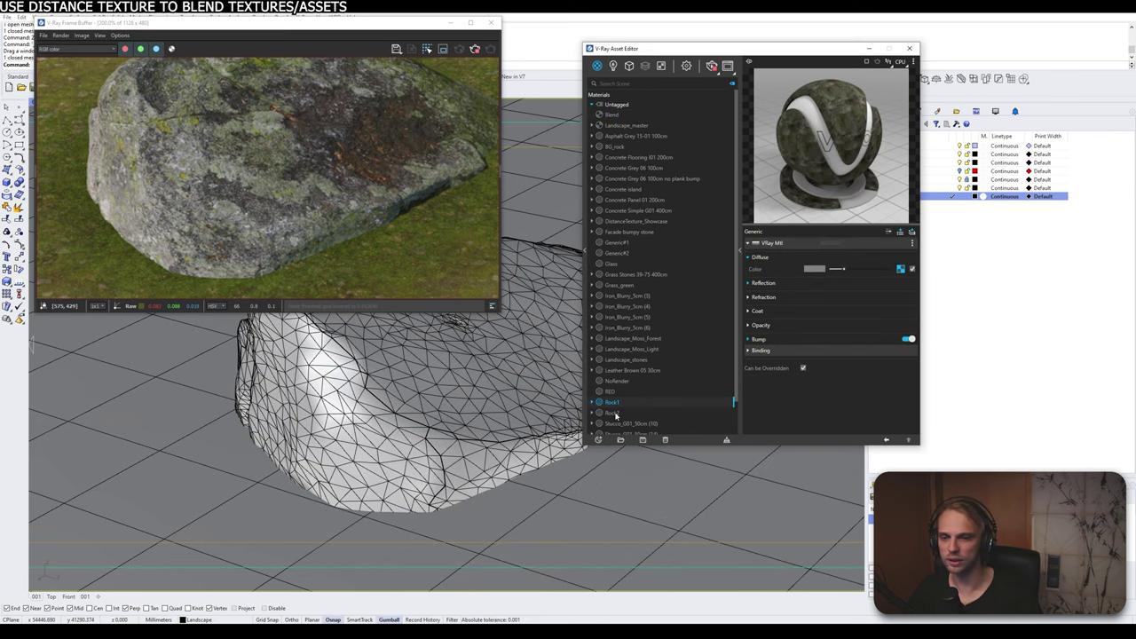
pyautogui.click(612, 114)
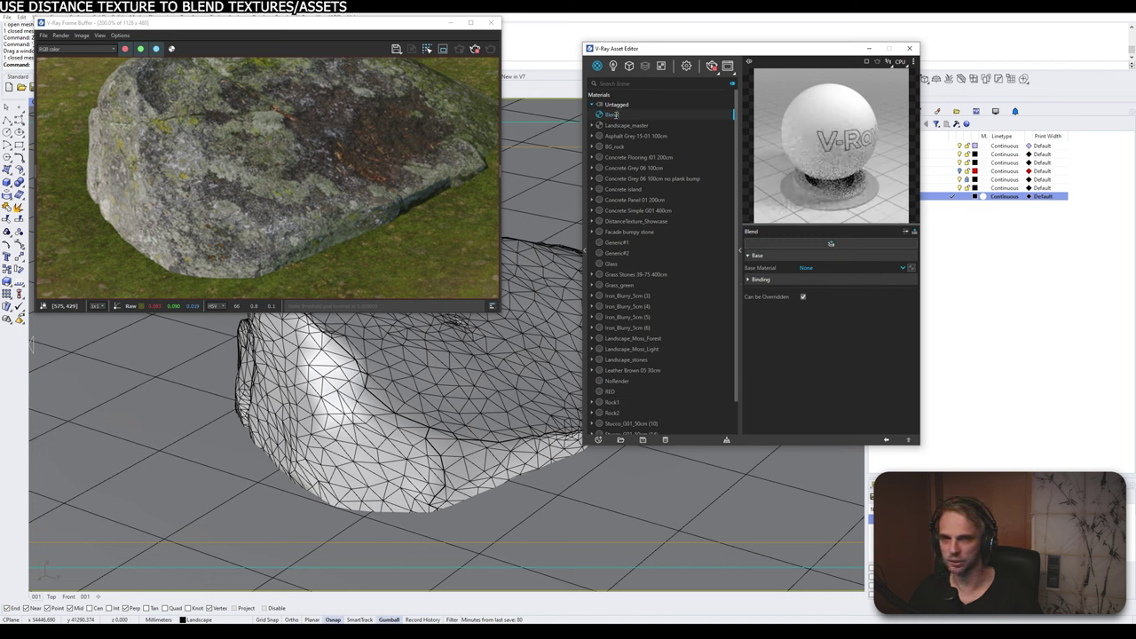
pyautogui.click(612, 114)
pyautogui.write('R')
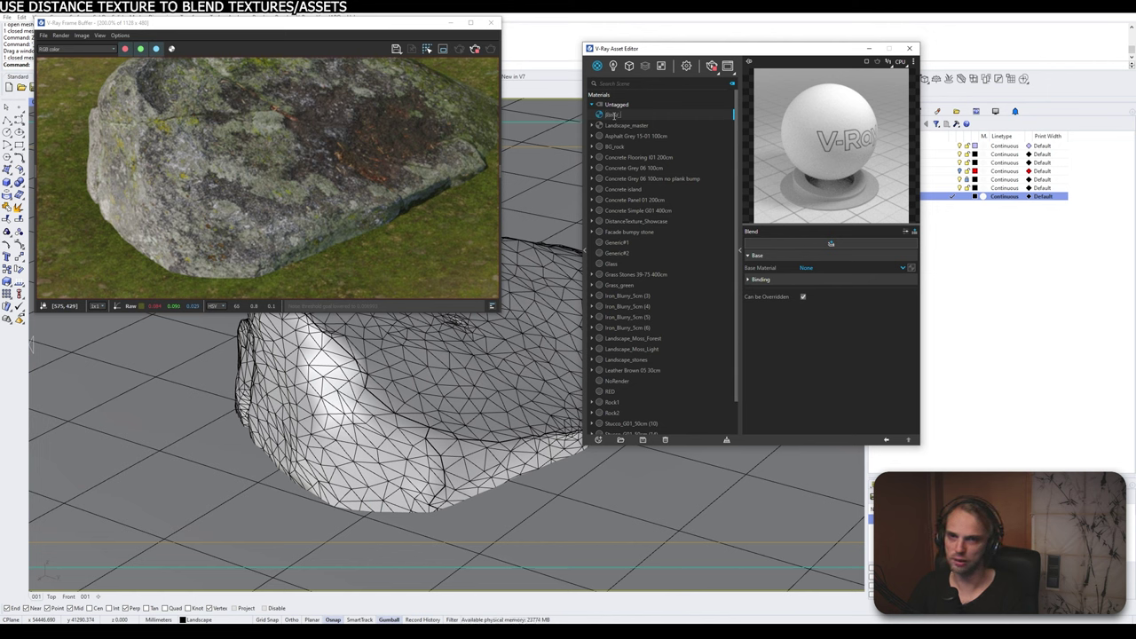
pyautogui.write('r')
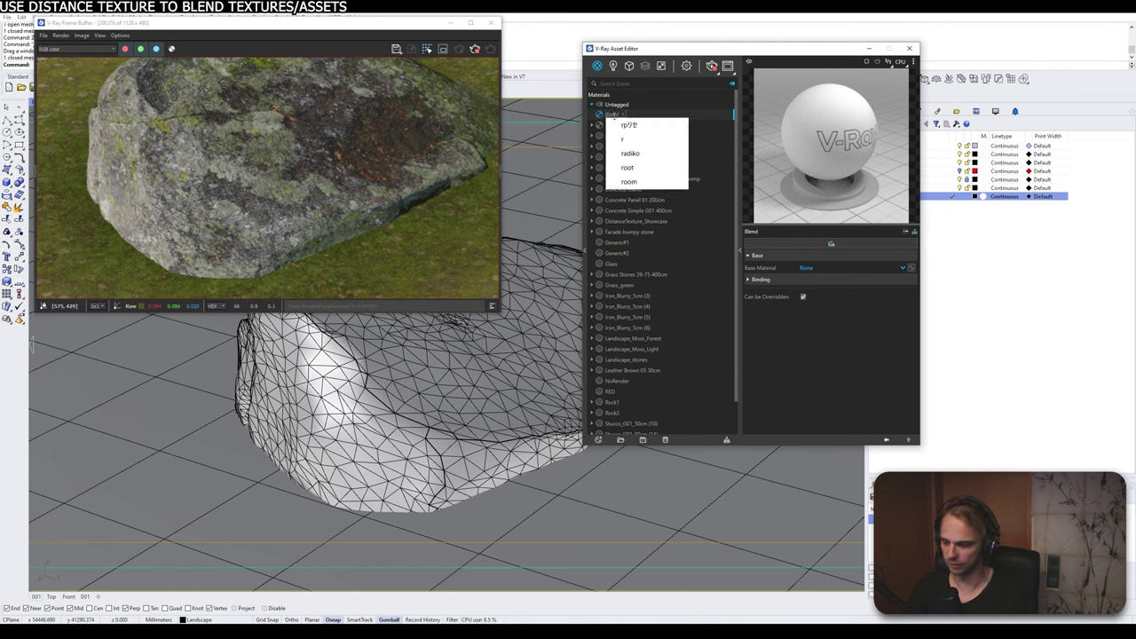
pyautogui.press('BackSpace')
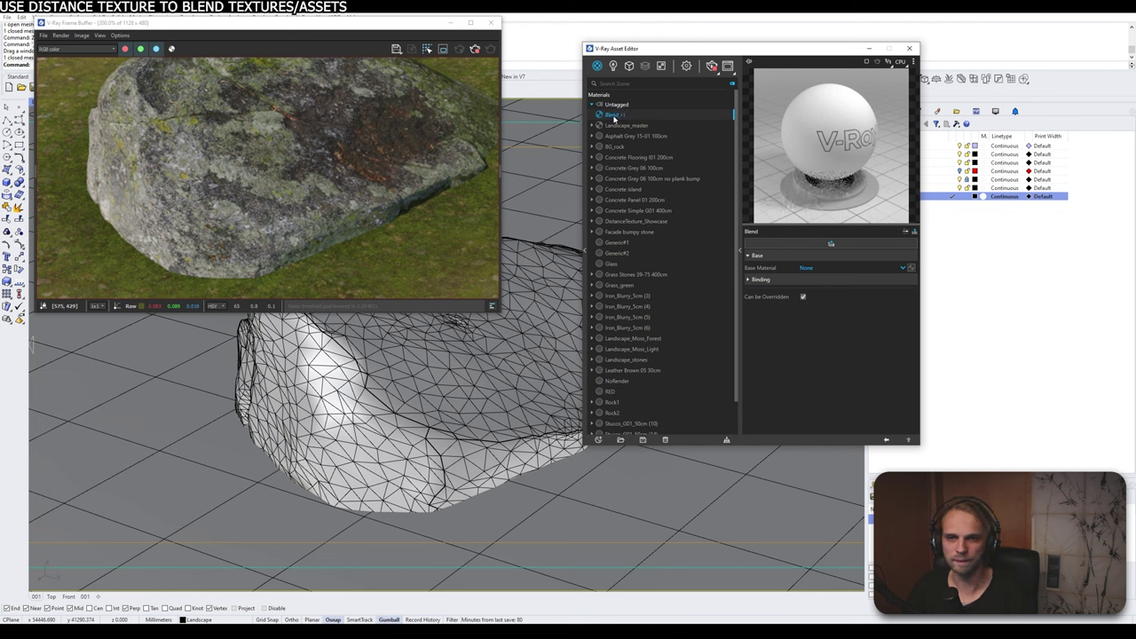
pyautogui.rightClick(614, 116)
pyautogui.click(626, 181)
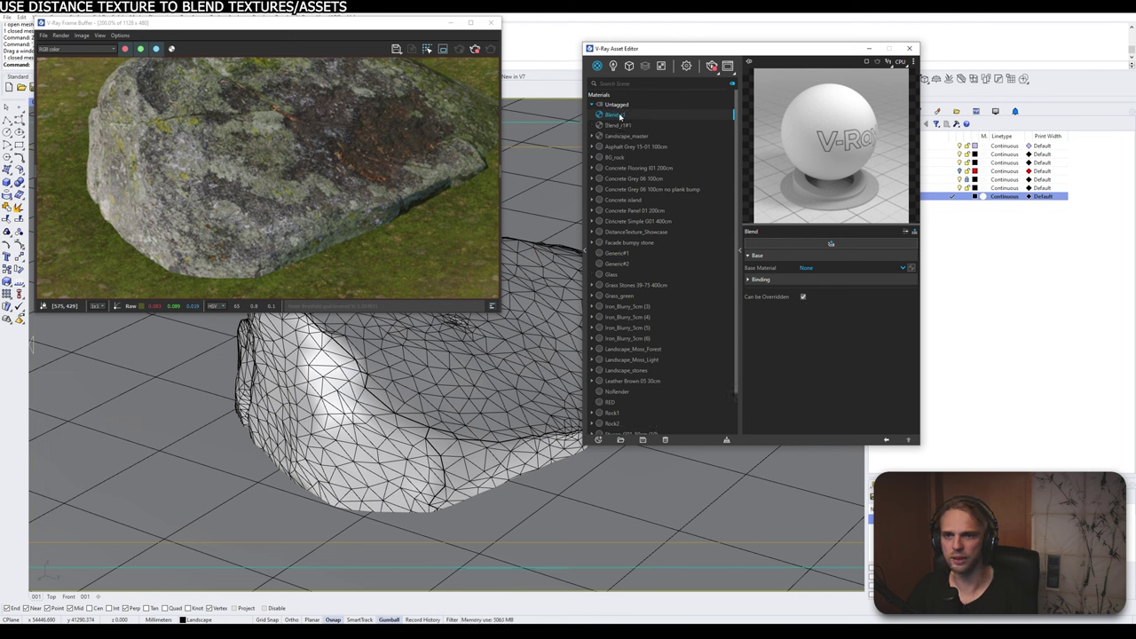
pyautogui.click(625, 125)
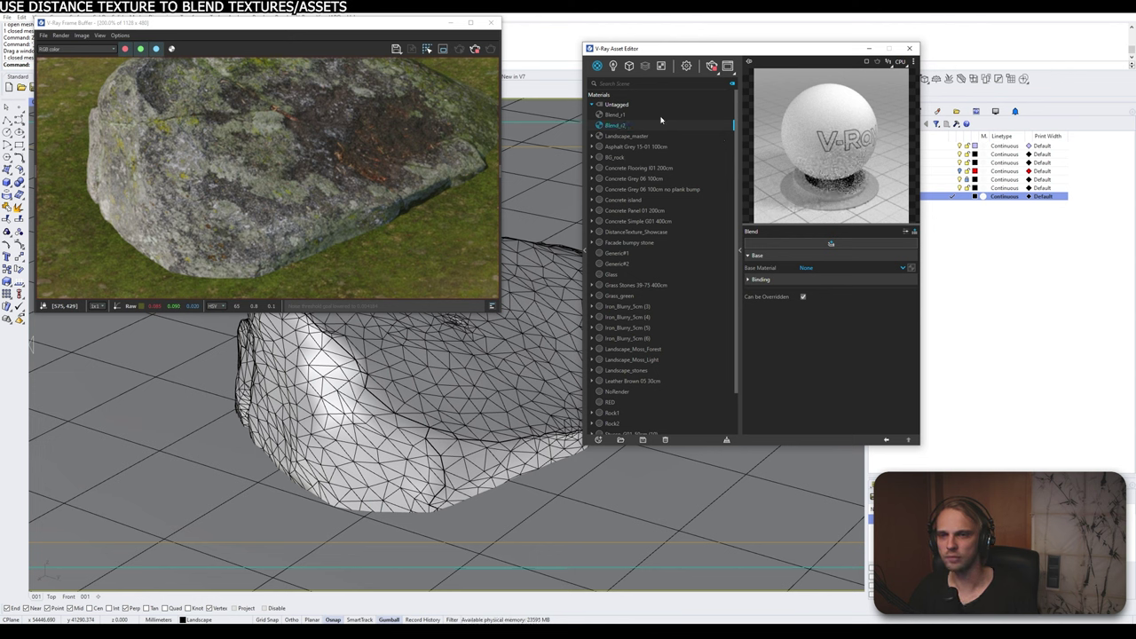
# Step: Set the base material of Blend_r1 to Rock1 and that of Blend_r2 to Rock2
pyautogui.click(615, 115)
pyautogui.click(810, 268)
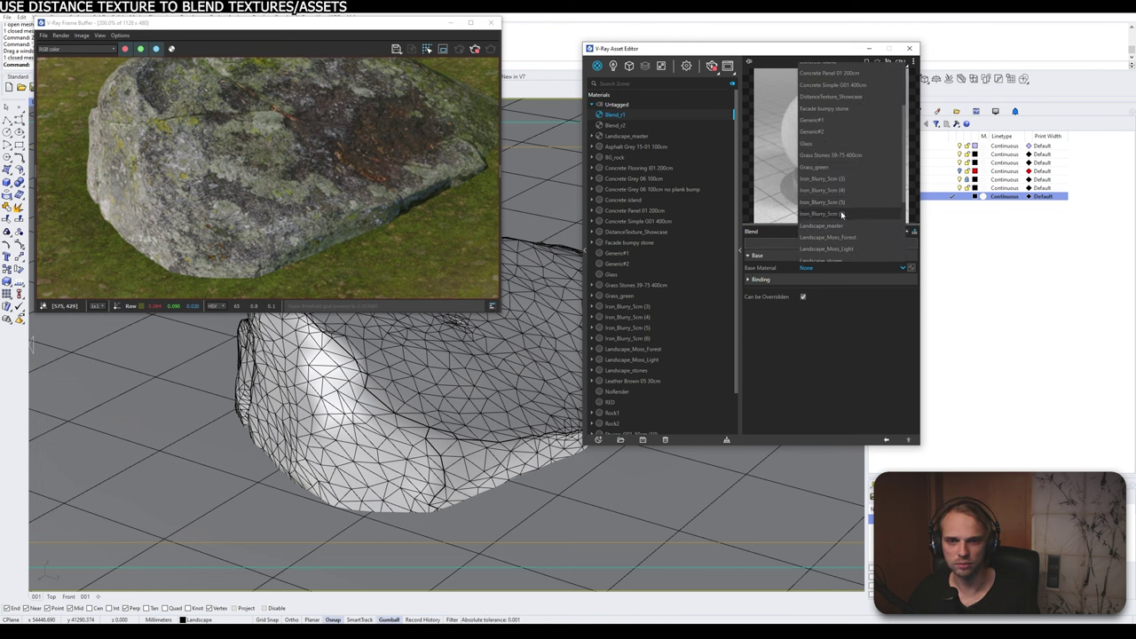
pyautogui.scroll(-3, 840, 208)
pyautogui.click(841, 224)
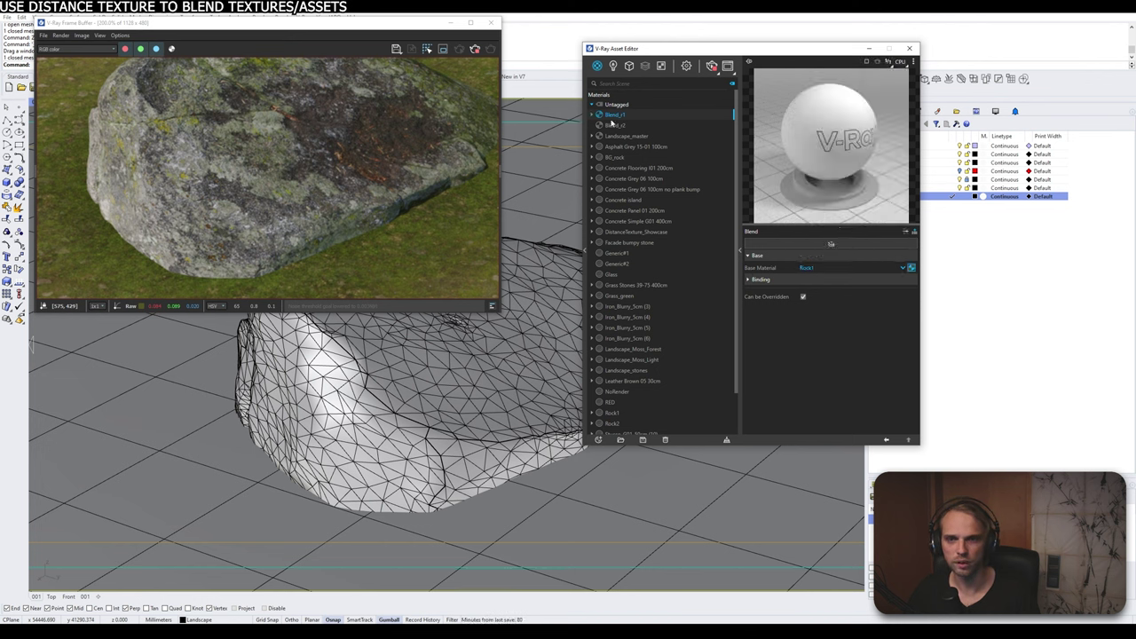
pyautogui.click(614, 125)
pyautogui.click(823, 268)
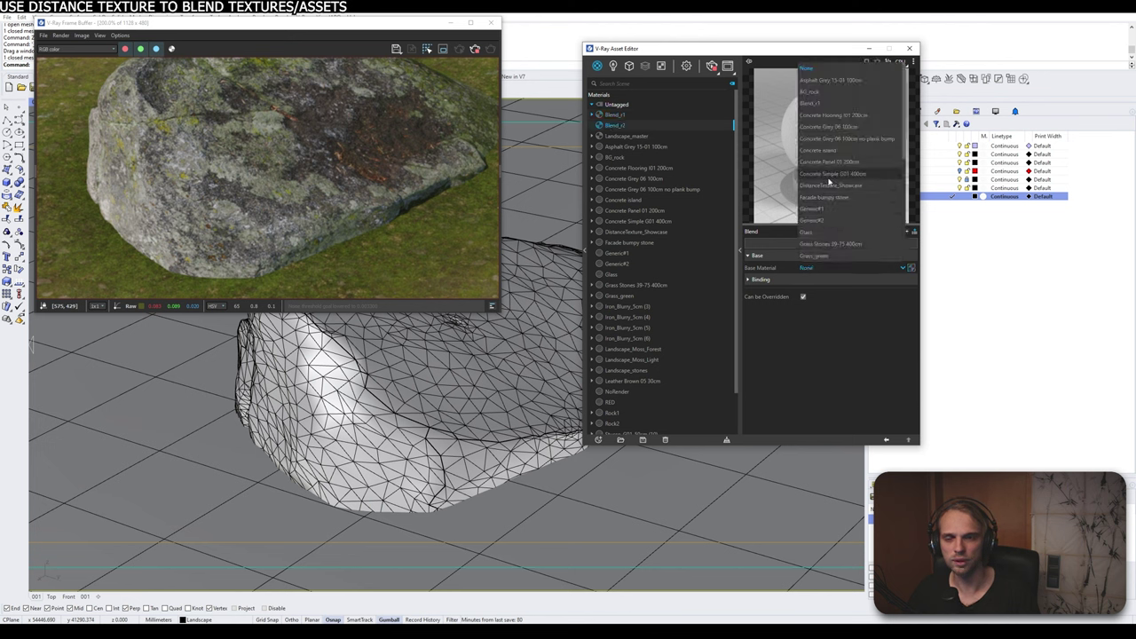
pyautogui.click(833, 129)
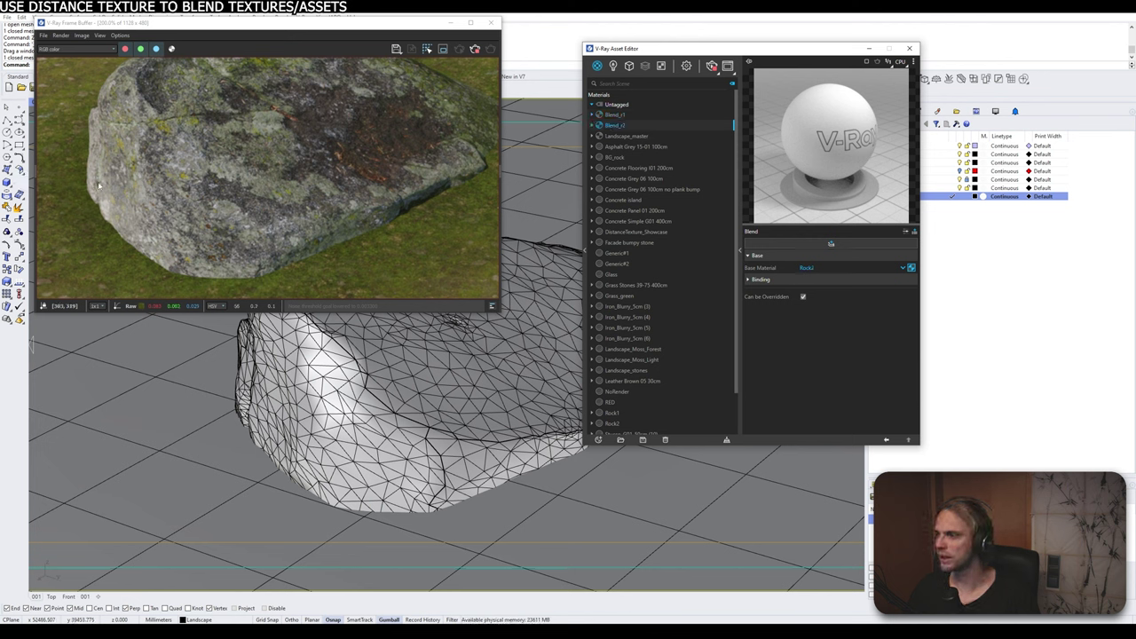
# Step: Select the tall two-part rock on the terrain and apply the Blend_r2 material to it
pyautogui.click(362, 412)
pyautogui.click(132, 420)
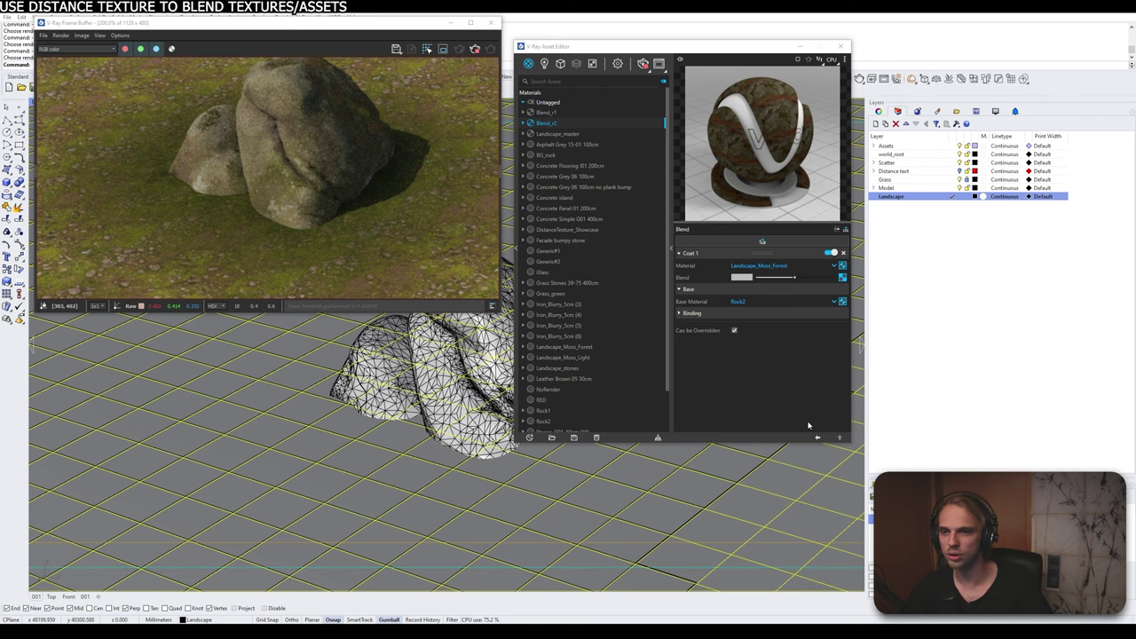
pyautogui.click(460, 337)
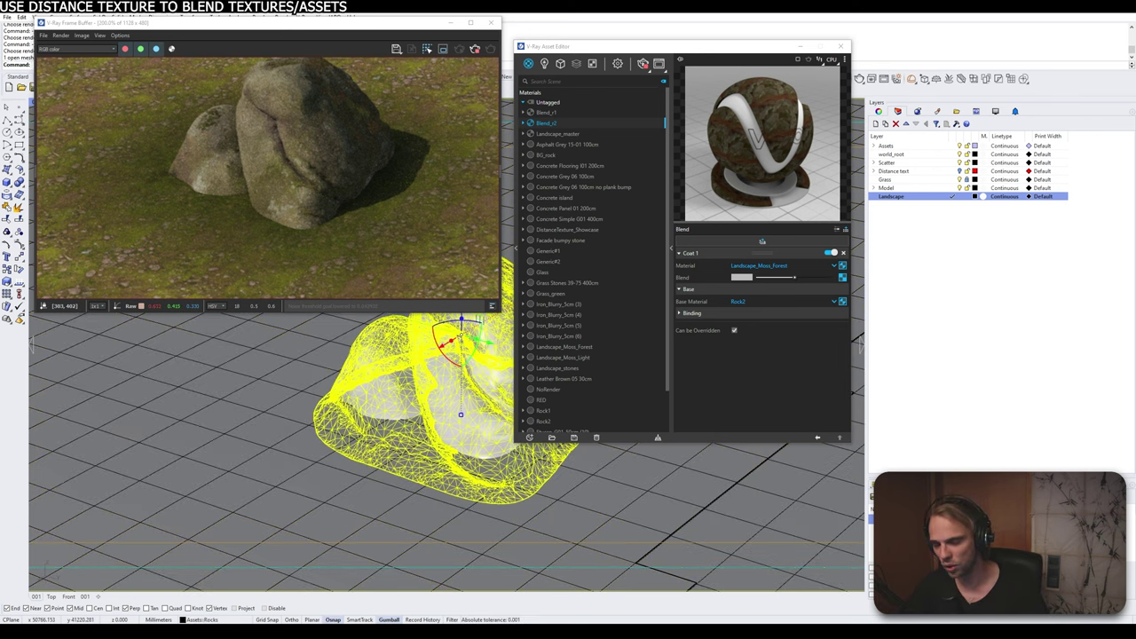
pyautogui.scroll(-2, 546, 386)
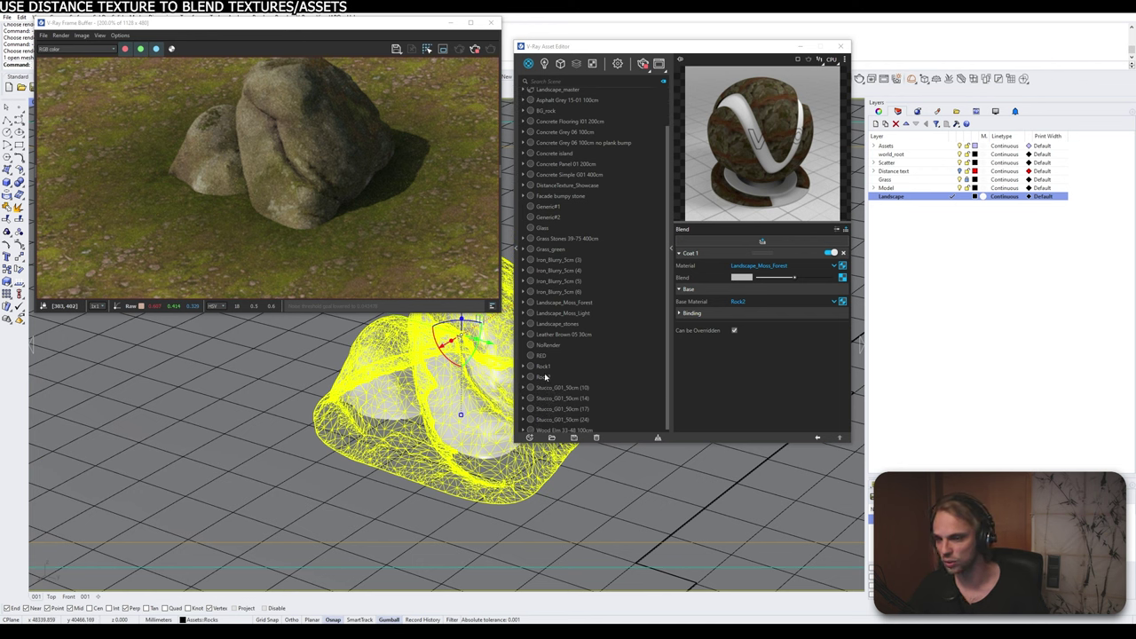
pyautogui.scroll(2, 593, 123)
pyautogui.click(553, 122)
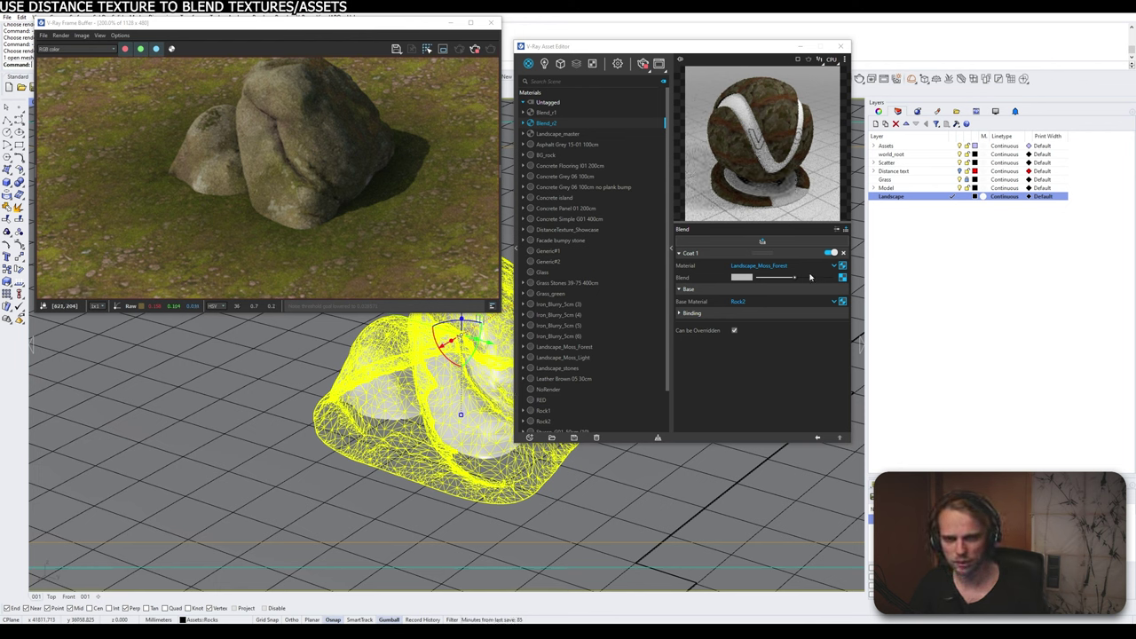
# Step: Add the landscape mesh to the Distance texture on Blend_r2's Coat 1 and inspect the moss blending on the rock
pyautogui.click(842, 278)
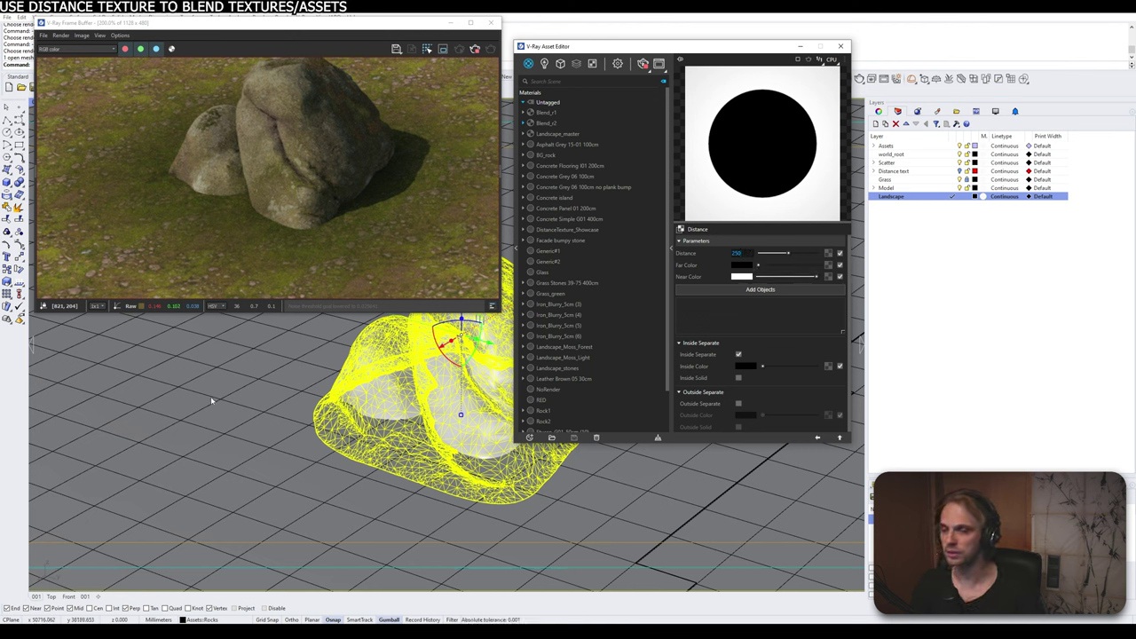
pyautogui.click(356, 429)
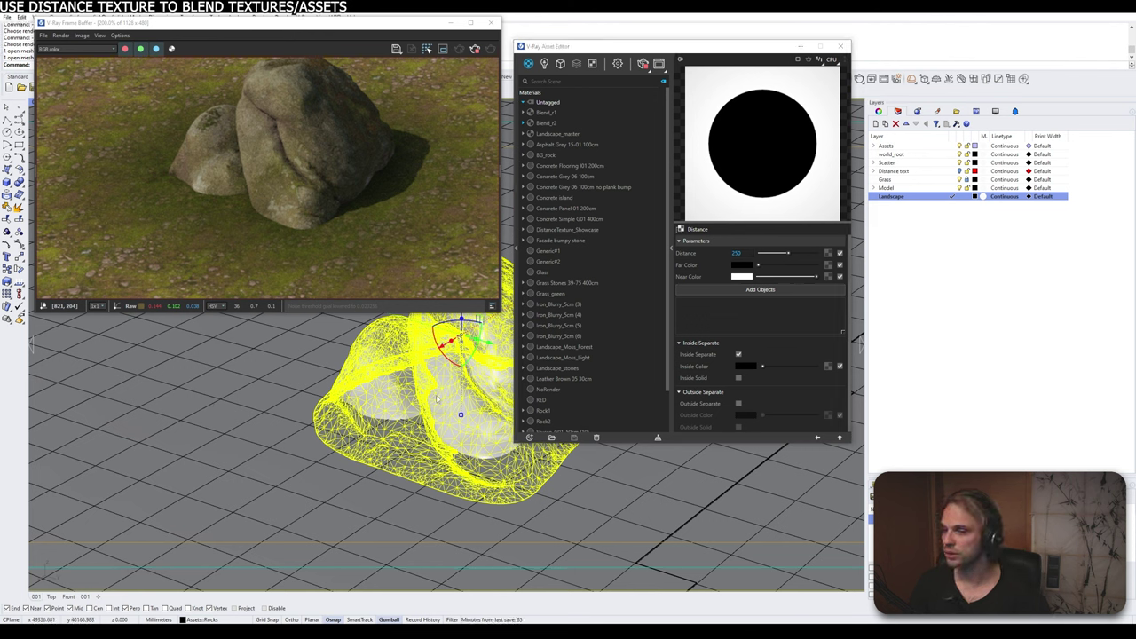
pyautogui.click(275, 440)
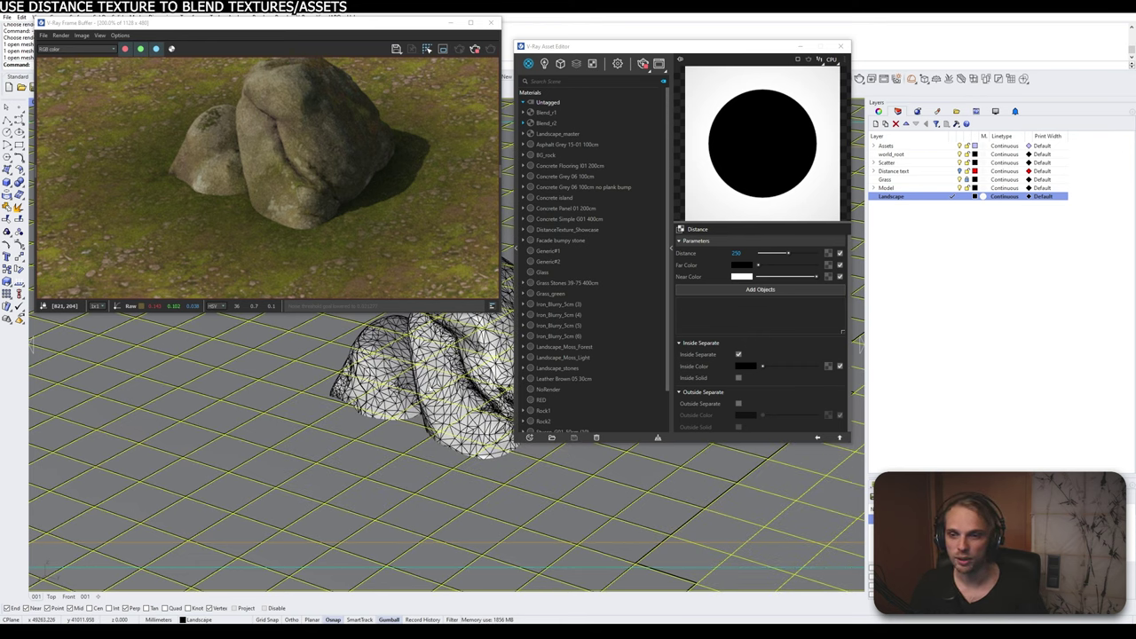
pyautogui.click(753, 290)
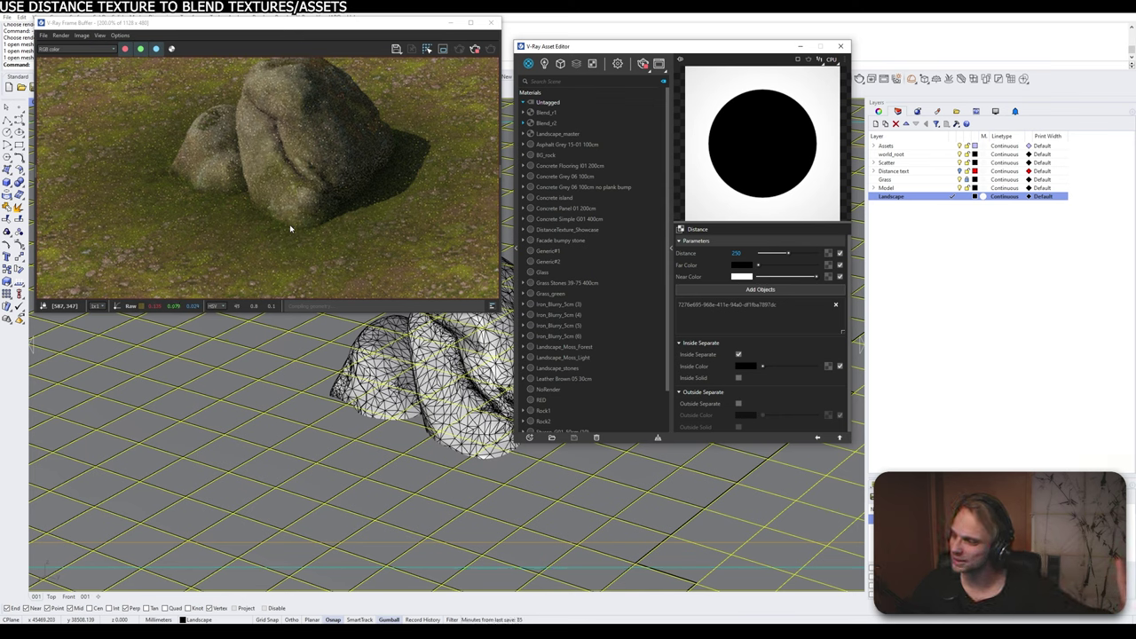
pyautogui.scroll(1, 209, 170)
pyautogui.scroll(-1, 210, 170)
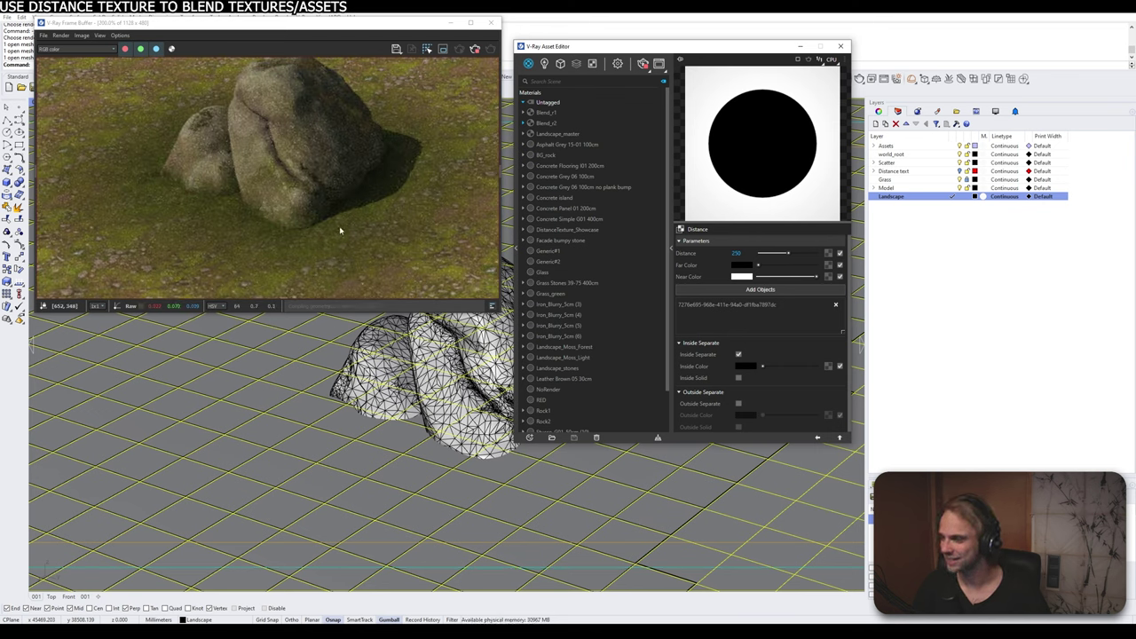
# Step: Copy the Distance texture from Blend_r2's Coat 1 to the Coat 1 blend of Blend_r1, and inspect the flat grey rock
pyautogui.click(840, 438)
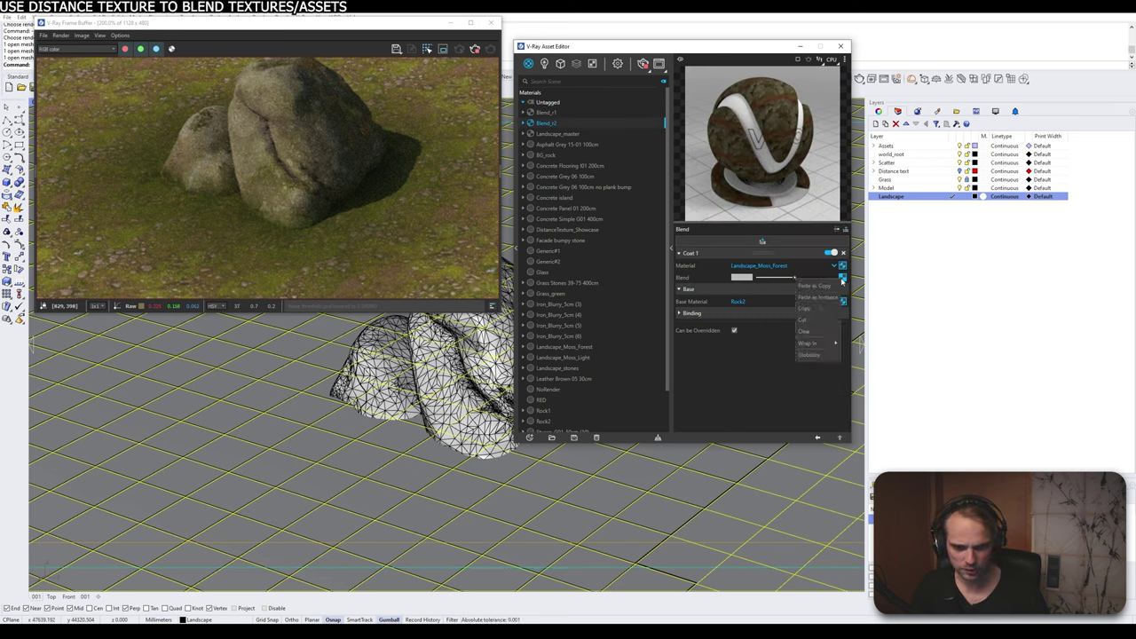
pyautogui.click(819, 309)
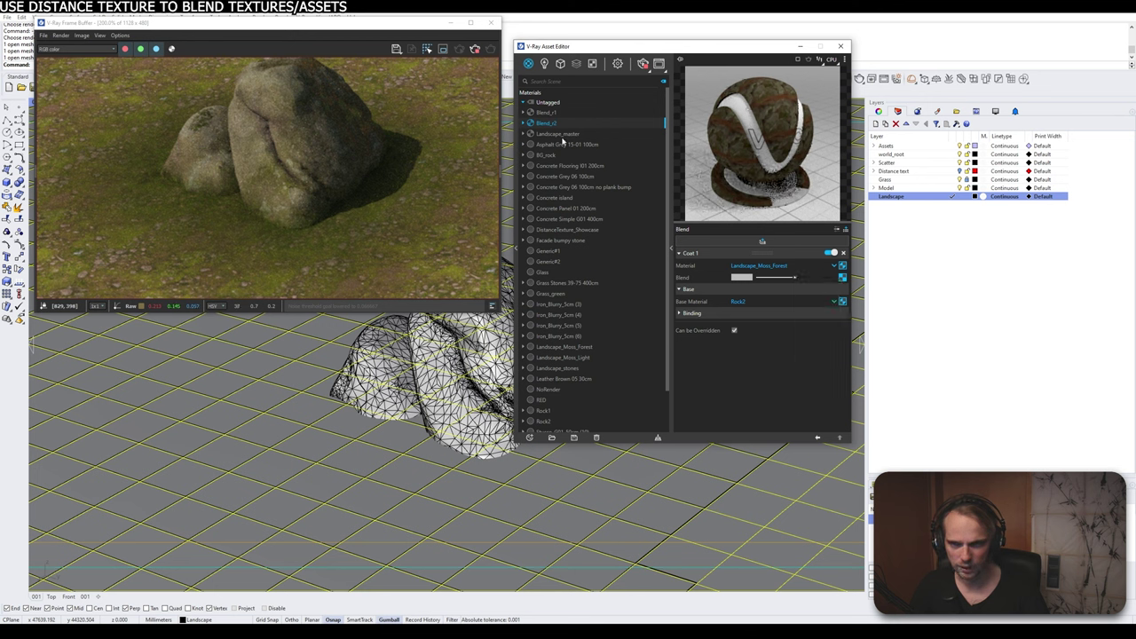
pyautogui.click(544, 112)
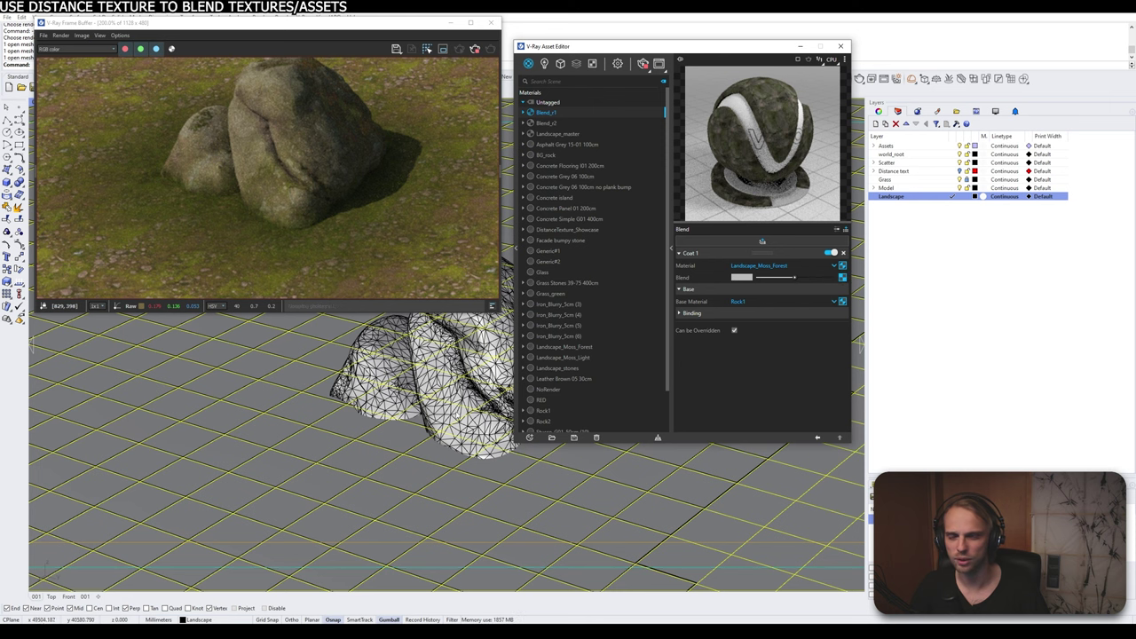
pyautogui.scroll(-8, 276, 385)
pyautogui.keyDown('shift'); pyautogui.moveTo(297, 449); pyautogui.dragTo(401, 413, button='right'); pyautogui.keyUp('shift')
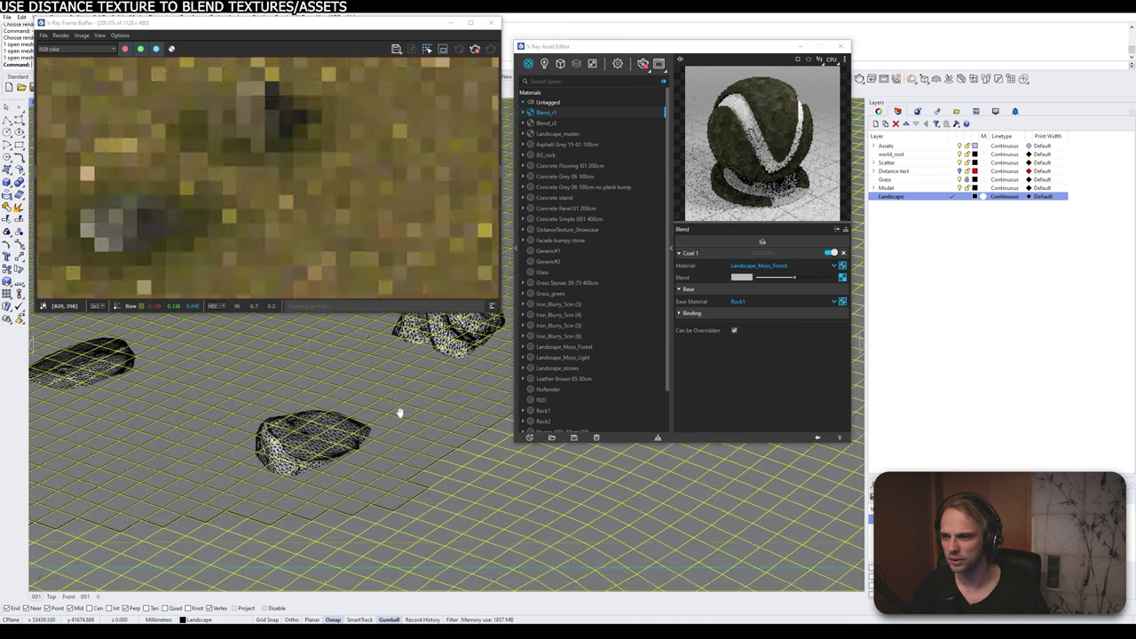
pyautogui.scroll(6, 400, 412)
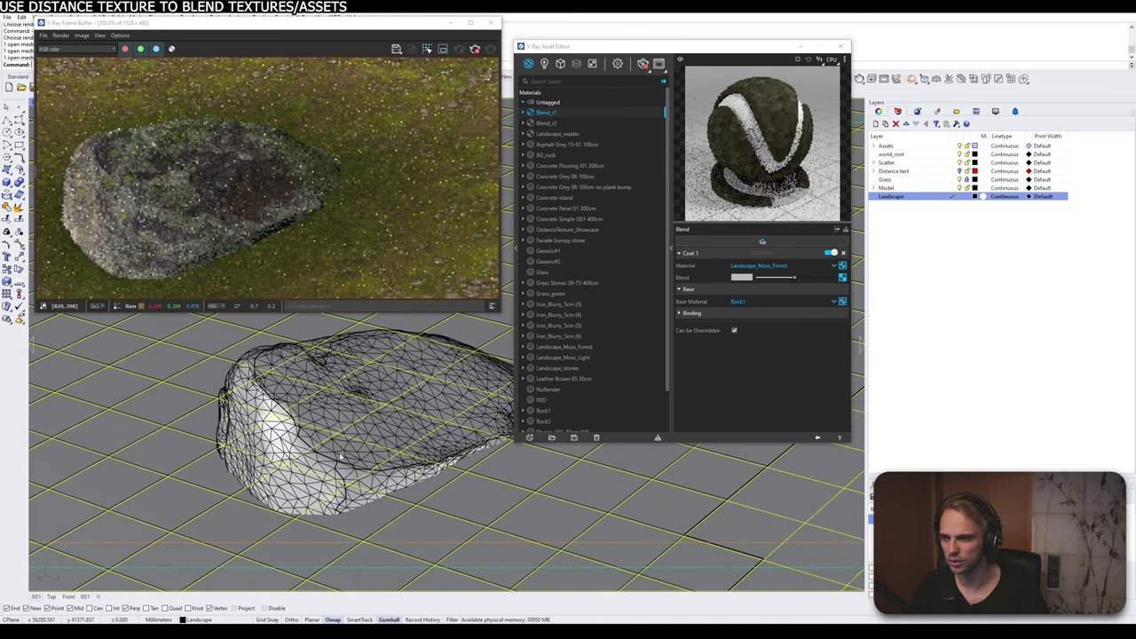
# Step: Check the moss blending on the flat grey rock and restart the interactive render
pyautogui.moveTo(340, 457); pyautogui.dragTo(384, 440, button='right')
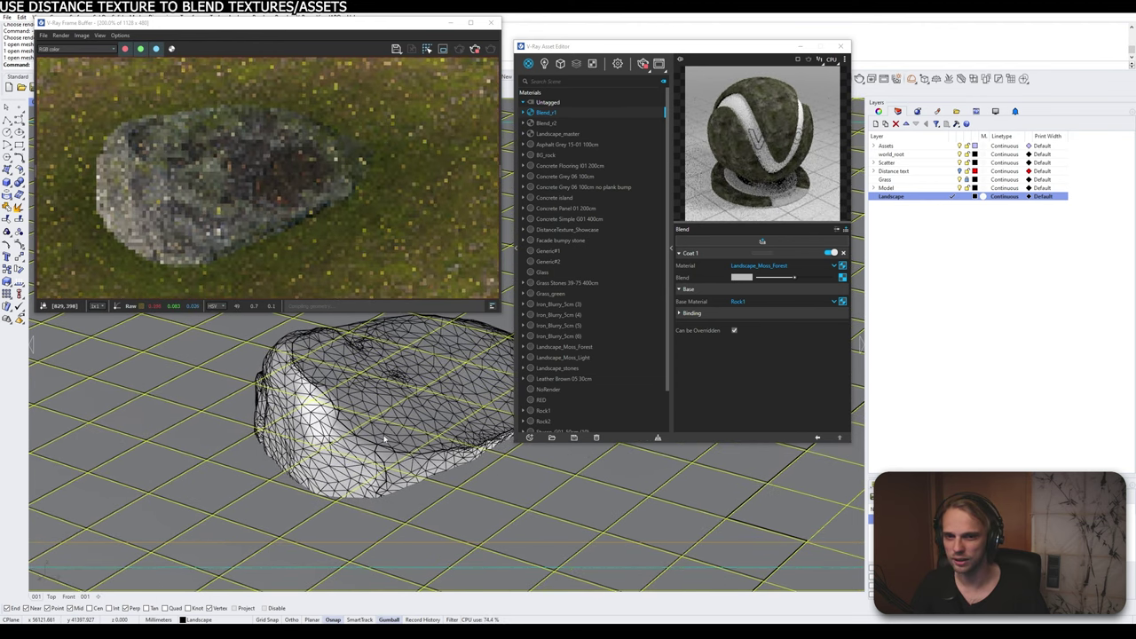
pyautogui.click(475, 49)
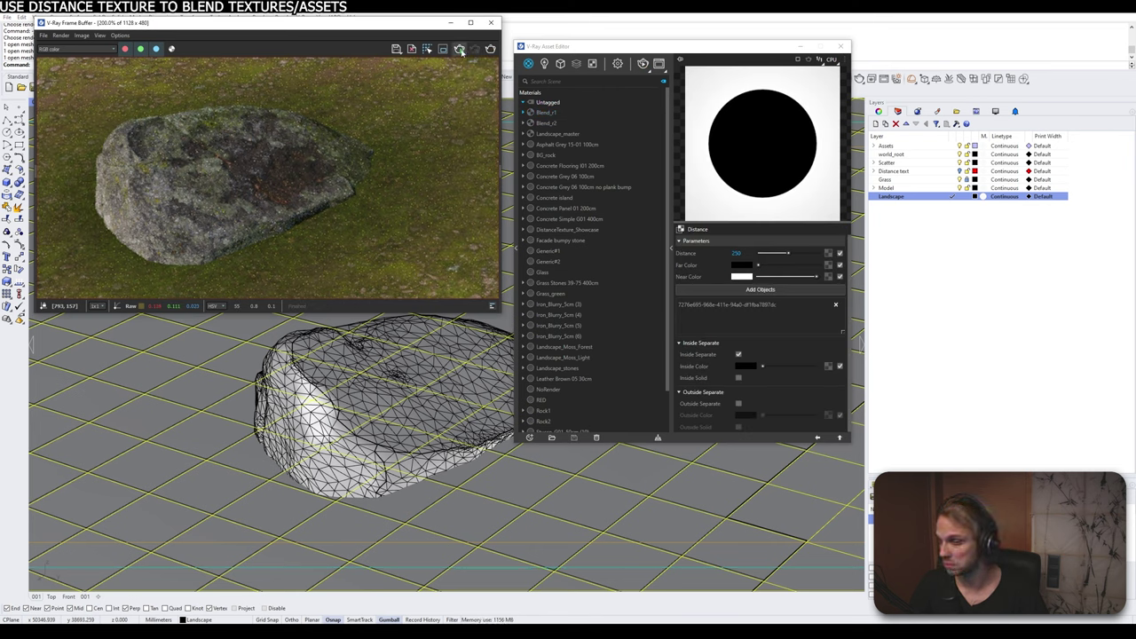
pyautogui.click(459, 49)
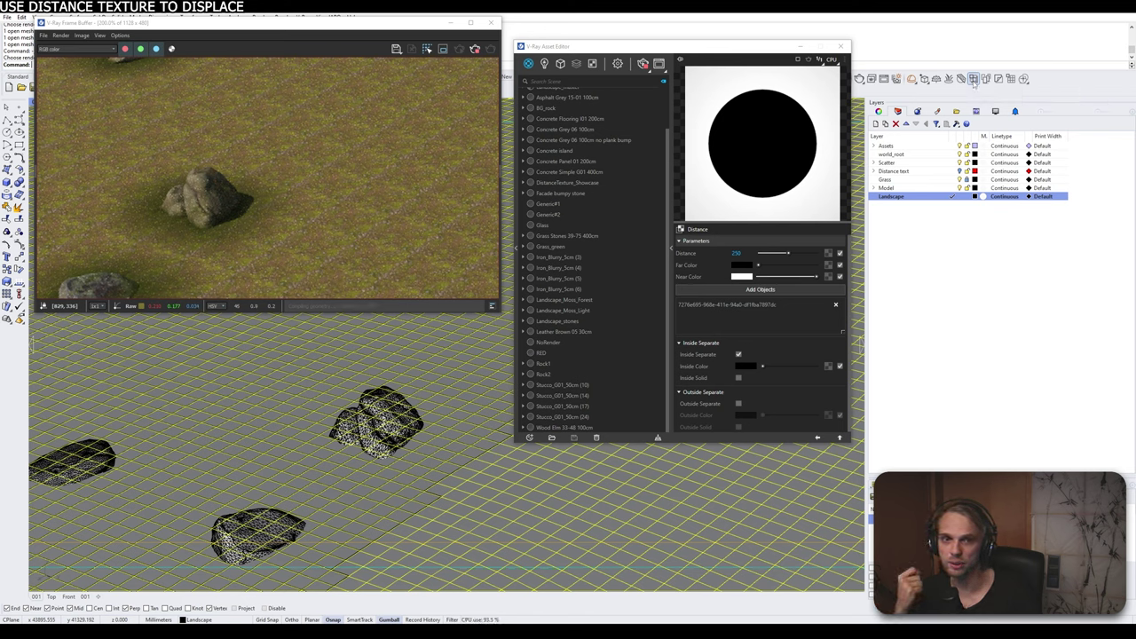
# Step: Add a V-Ray displacement to the selected landscape mesh, stop the interactive render and close the frame buffer
pyautogui.click(974, 81)
pyautogui.scroll(2, 596, 352)
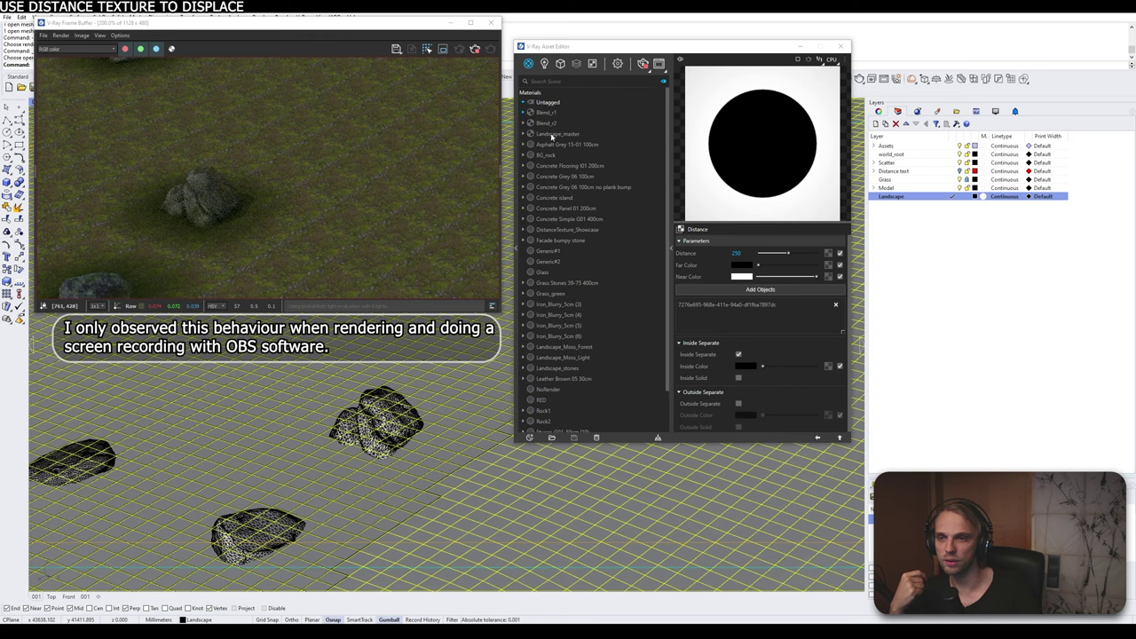
pyautogui.click(476, 49)
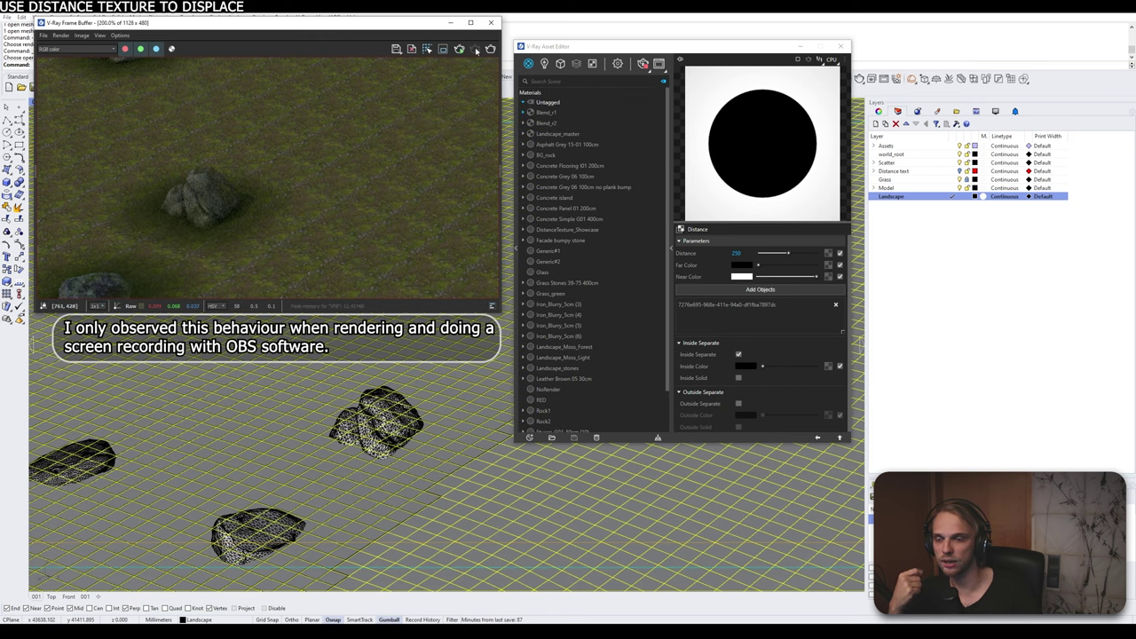
pyautogui.click(490, 22)
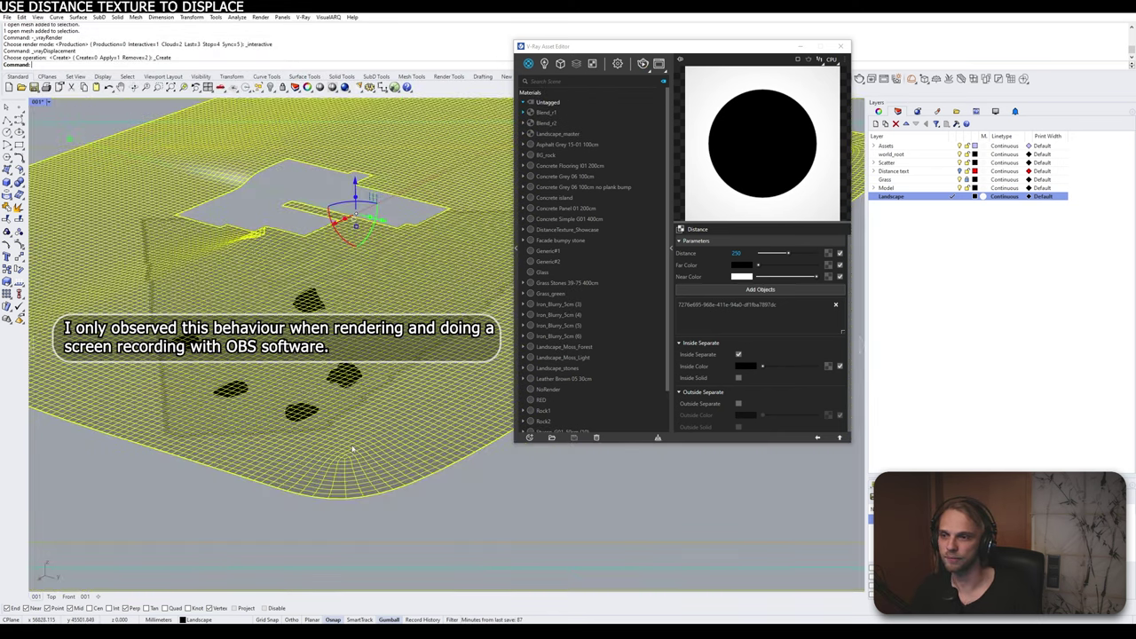
pyautogui.moveTo(369, 459); pyautogui.dragTo(514, 502, button='right')
pyautogui.scroll(3, 515, 502)
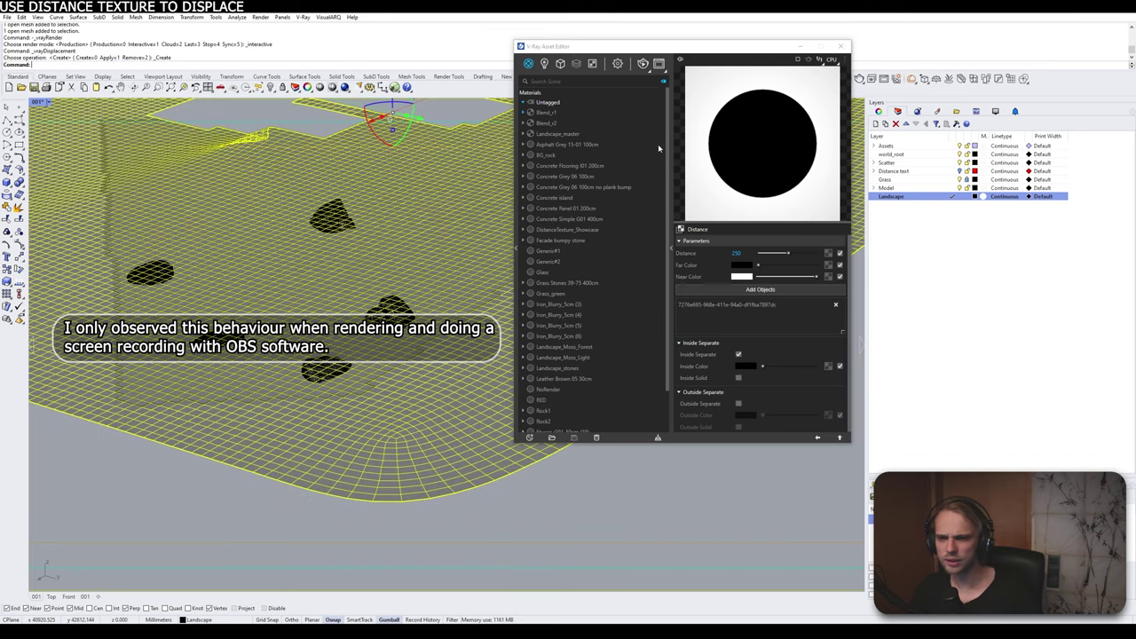
# Step: Rename the landscape's new displacement geometry as Moss_displace
pyautogui.click(560, 64)
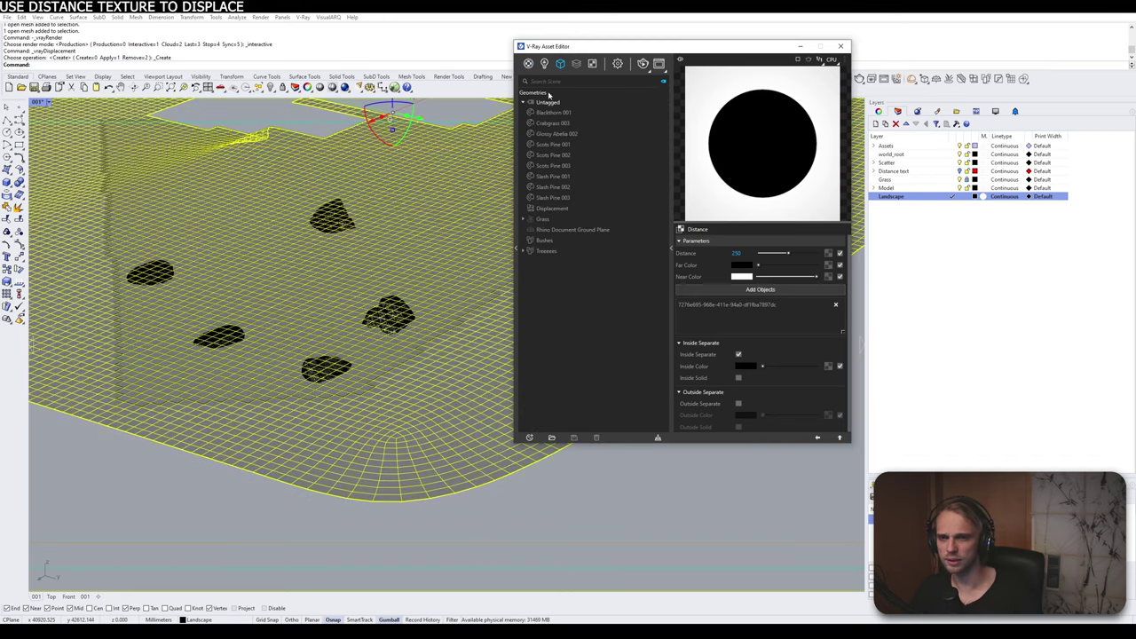
pyautogui.click(547, 208)
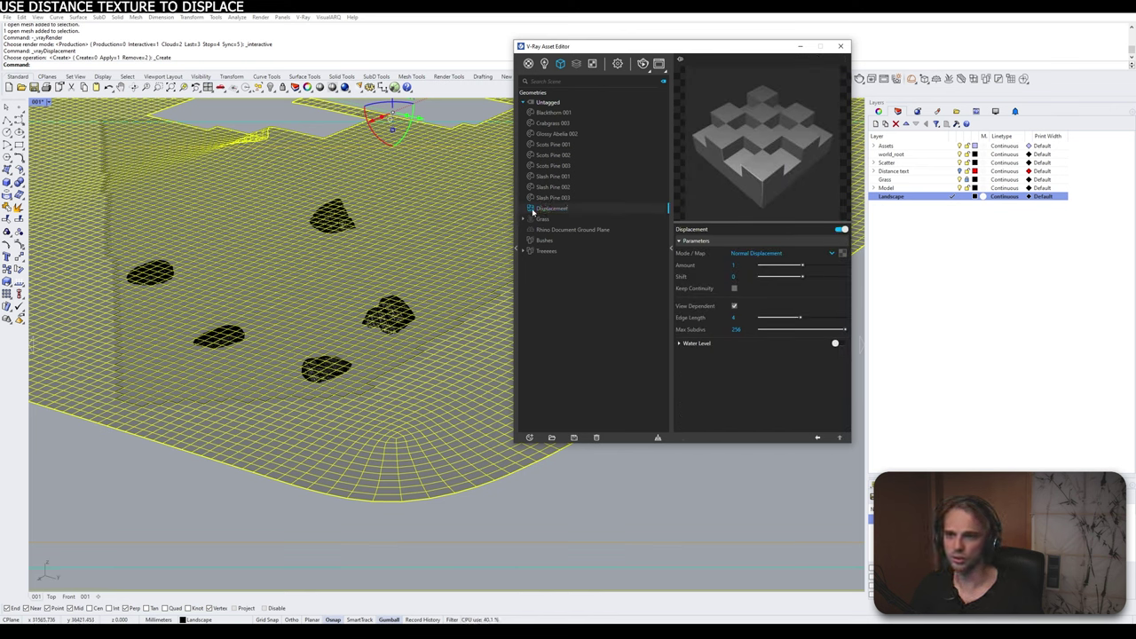
pyautogui.moveTo(537, 208); pyautogui.dragTo(626, 220)
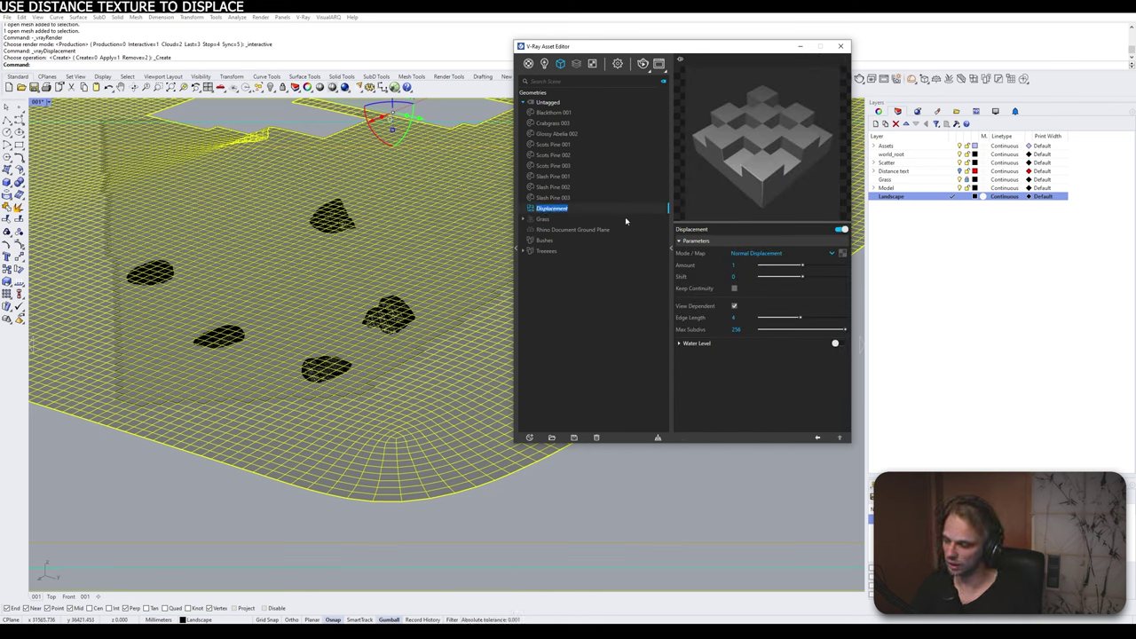
pyautogui.write('mOUN')
pyautogui.press('BackSpace')
pyautogui.press('BackSpace')
pyautogui.press('BackSpace')
pyautogui.press('BackSpace')
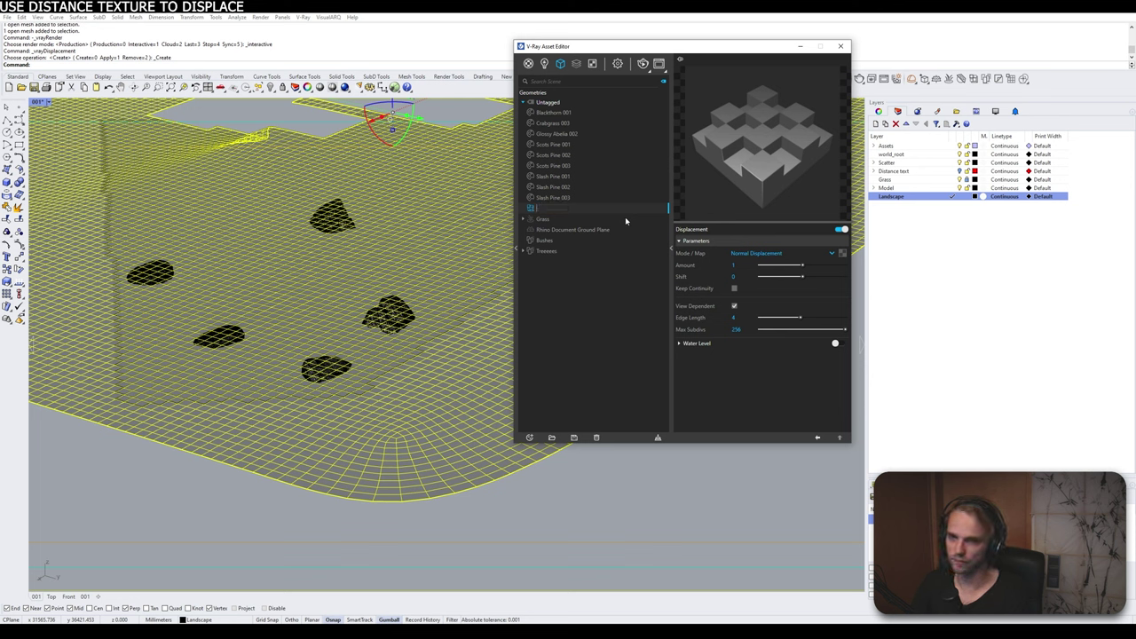
pyautogui.write('Moss_displace')
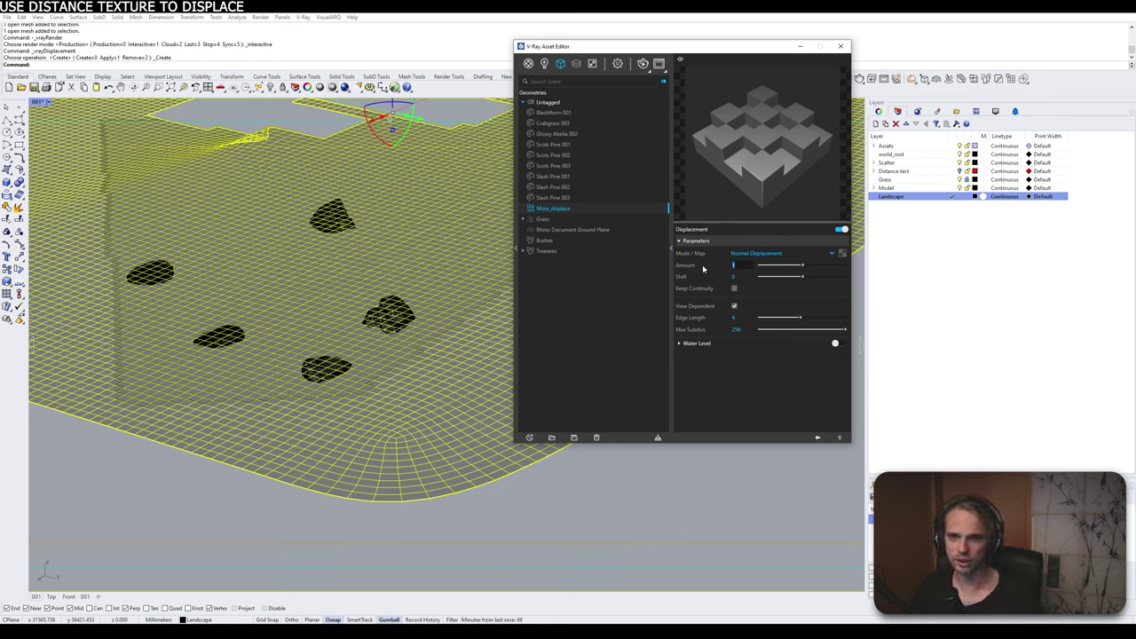
# Step: Set the Moss_displace amount to 200 and assign a Distance texture as its displacement map
pyautogui.write('200')
pyautogui.press('Return')
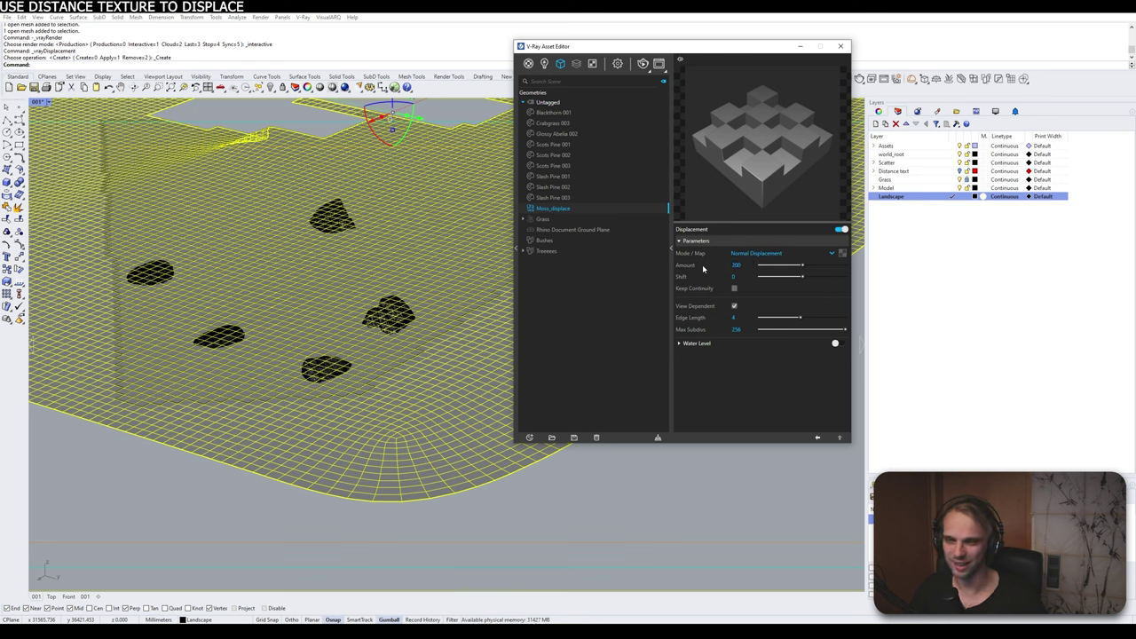
pyautogui.click(737, 264)
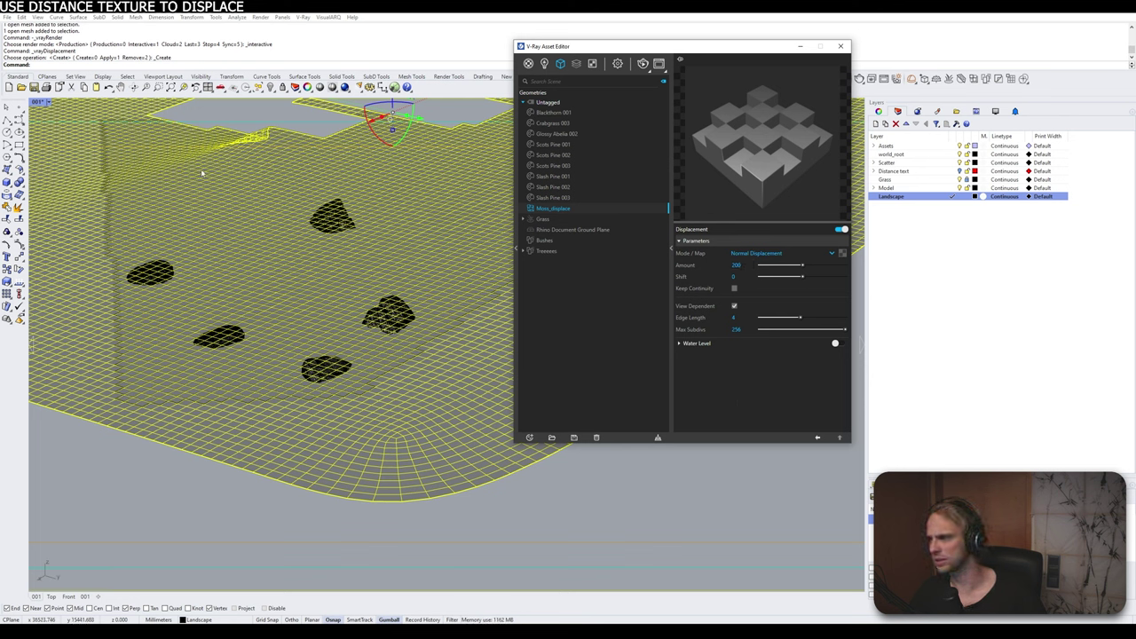
pyautogui.click(599, 457)
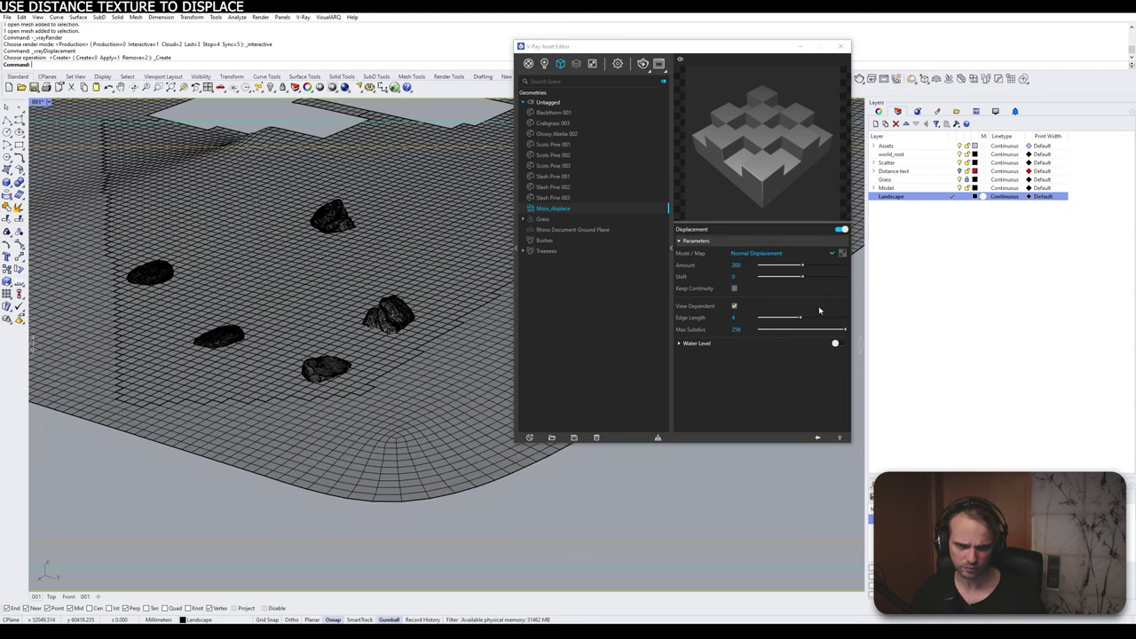
pyautogui.click(842, 255)
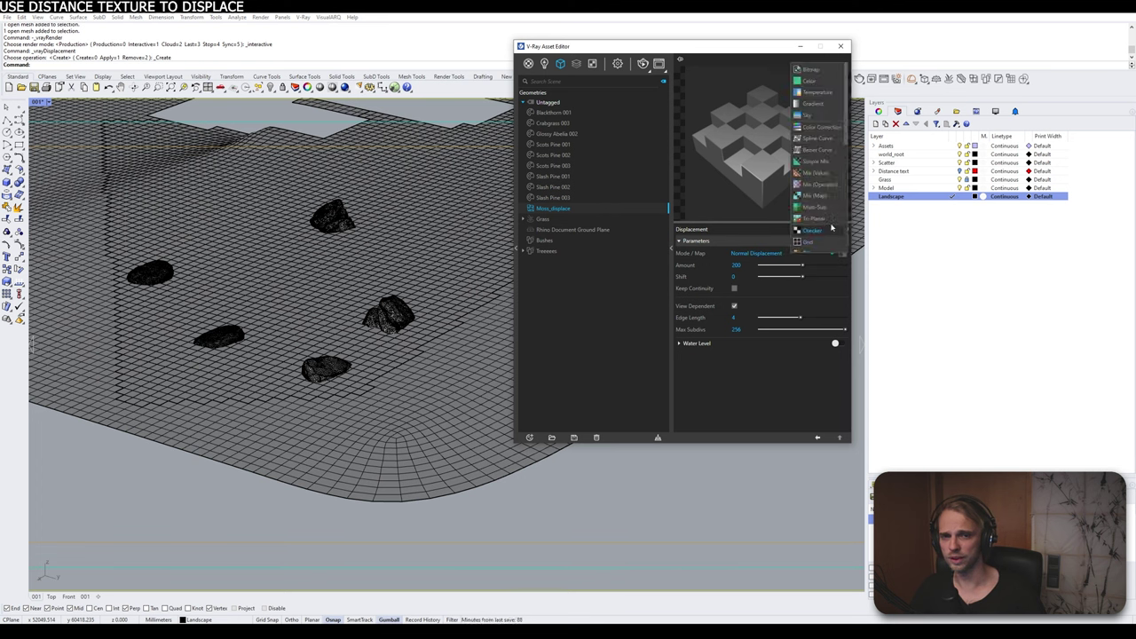
pyautogui.scroll(-3, 830, 225)
pyautogui.click(810, 243)
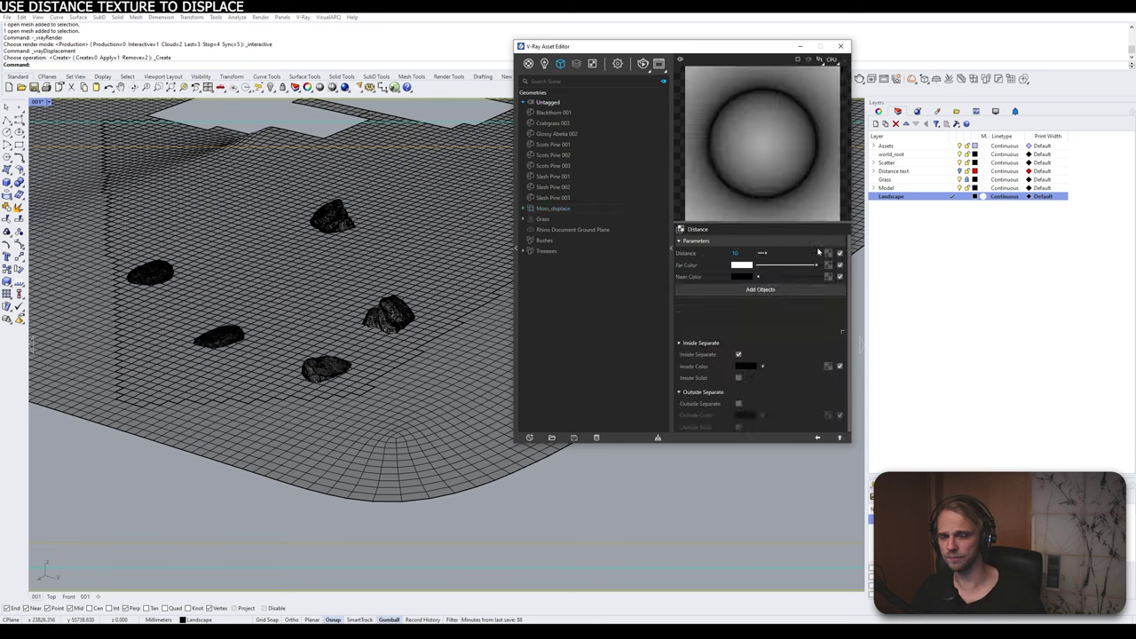
# Step: Add the five rocks on the terrain to the displacement's Distance texture as its objects
pyautogui.click(150, 273)
pyautogui.keyDown('shift'); pyautogui.click(333, 218); pyautogui.keyUp('shift')
pyautogui.keyDown('shift'); pyautogui.click(215, 338); pyautogui.keyUp('shift')
pyautogui.keyDown('shift'); pyautogui.click(333, 366); pyautogui.keyUp('shift')
pyautogui.keyDown('shift'); pyautogui.click(388, 317); pyautogui.keyUp('shift')
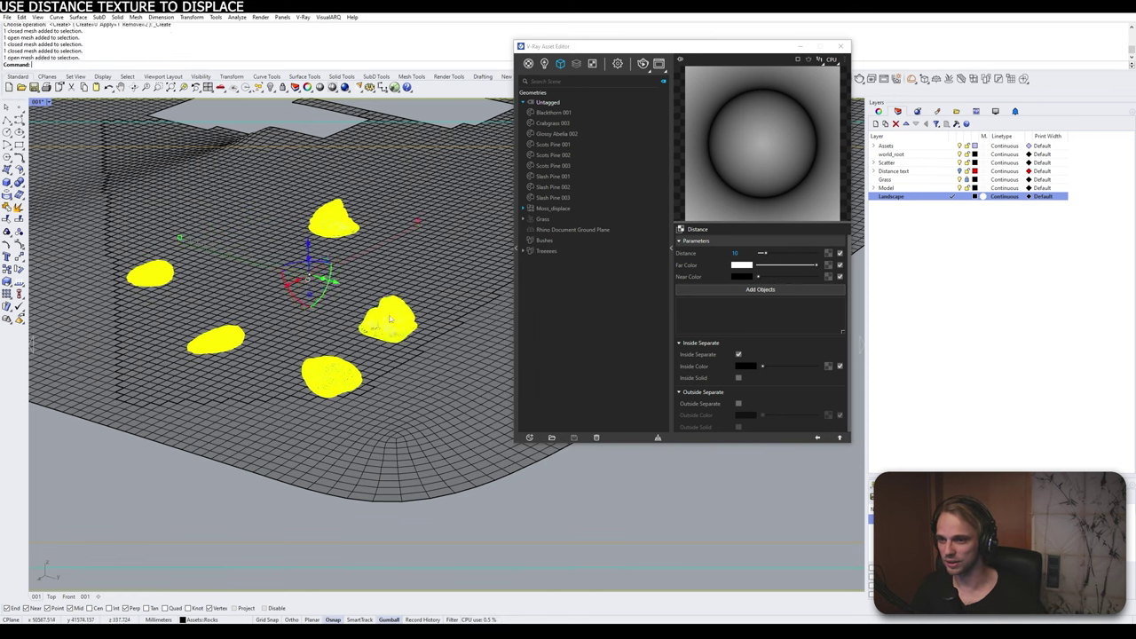
pyautogui.press('Return')
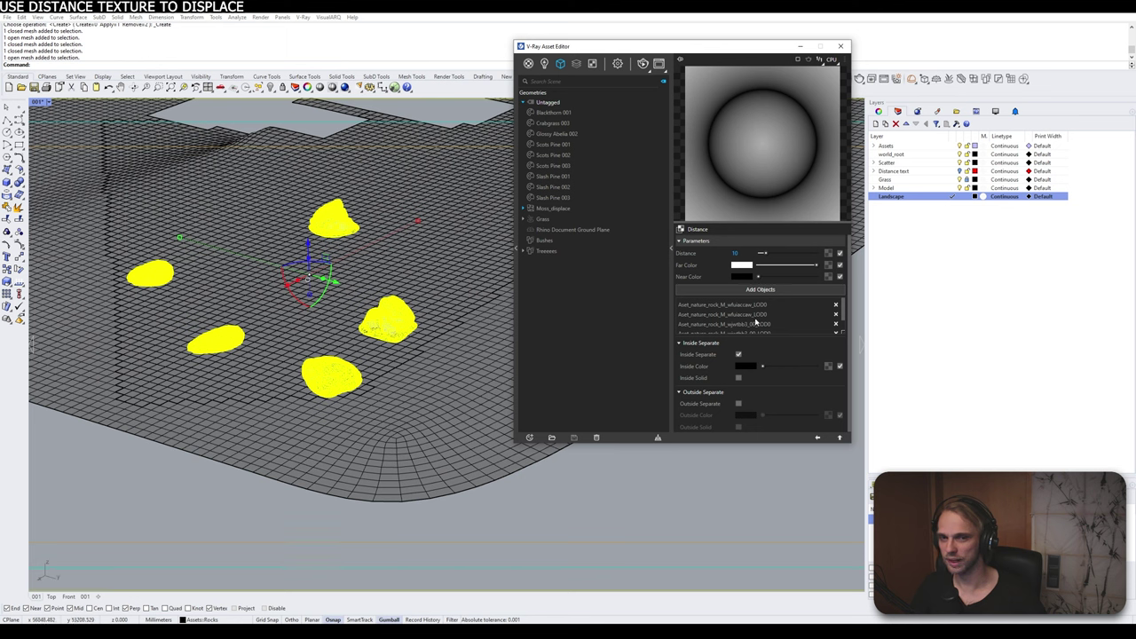
pyautogui.click(441, 512)
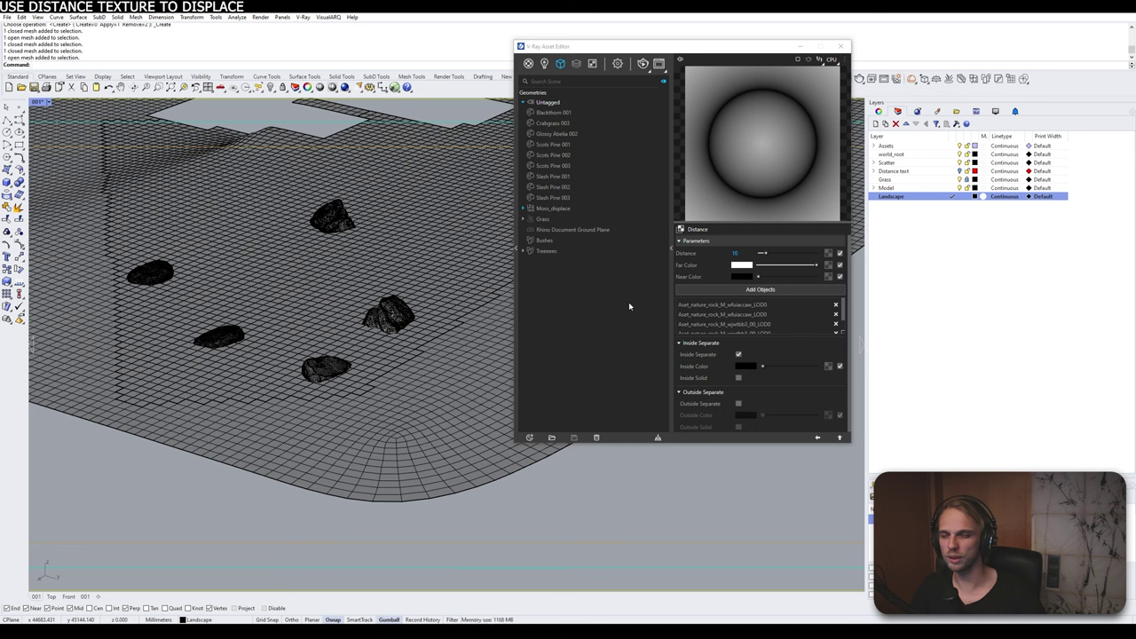
# Step: Start an interactive render and inspect the ground displacement around the flat grey rock up close
pyautogui.click(643, 67)
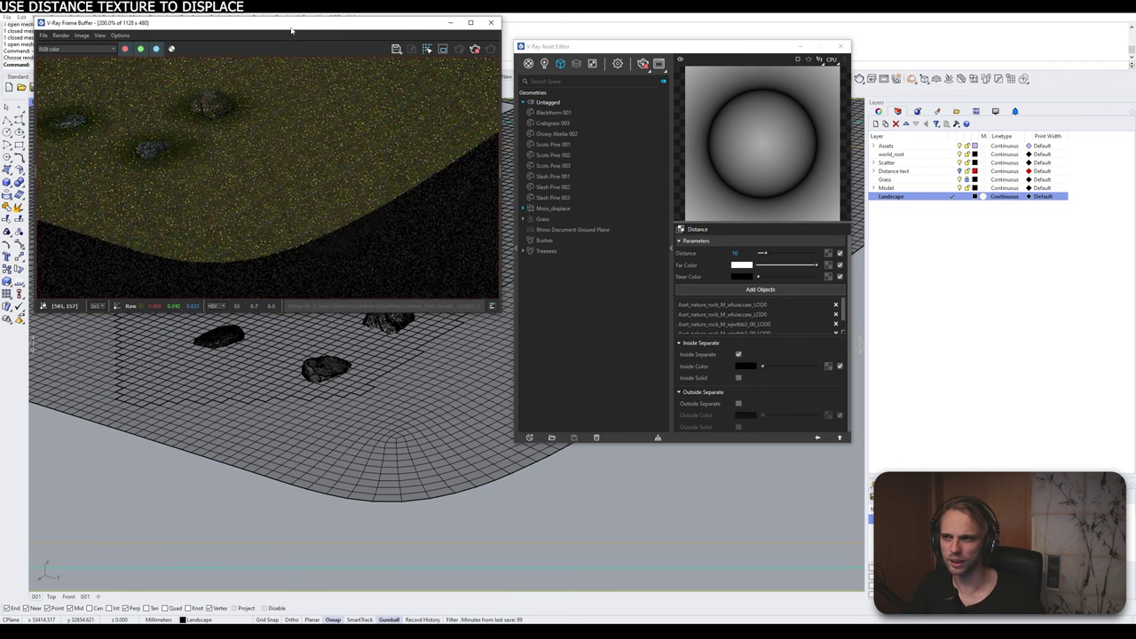
pyautogui.moveTo(290, 23); pyautogui.dragTo(552, 47)
pyautogui.scroll(8, 139, 256)
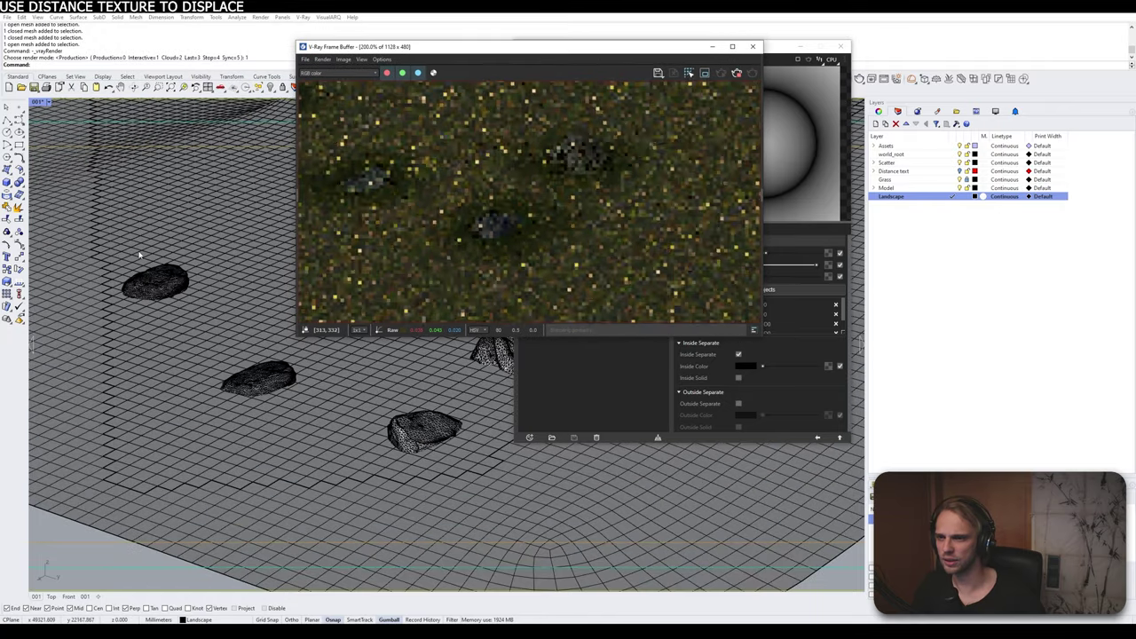
pyautogui.keyDown('shift'); pyautogui.moveTo(291, 411); pyautogui.dragTo(285, 377, button='right'); pyautogui.keyUp('shift')
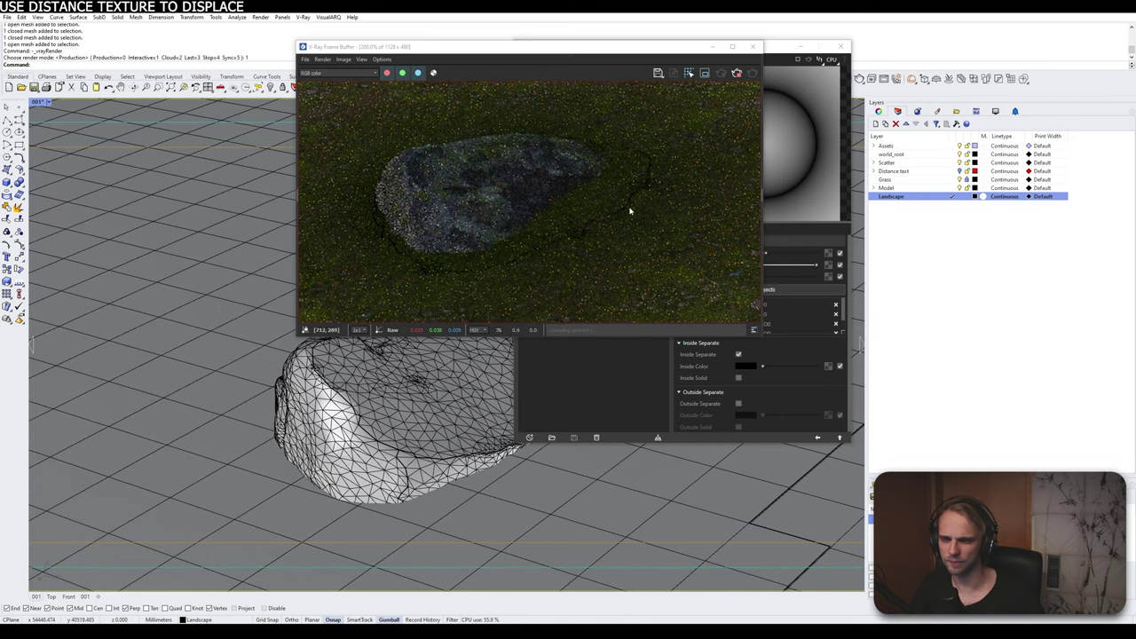
pyautogui.scroll(-2, 609, 213)
pyautogui.scroll(1, 609, 213)
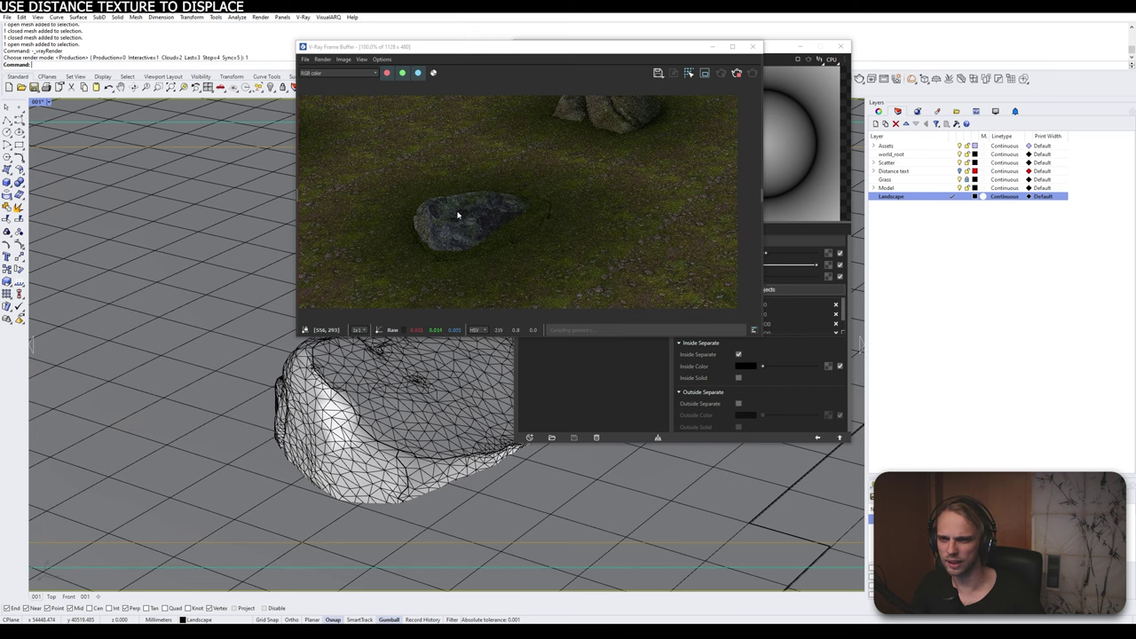
pyautogui.moveTo(467, 46); pyautogui.dragTo(179, 29)
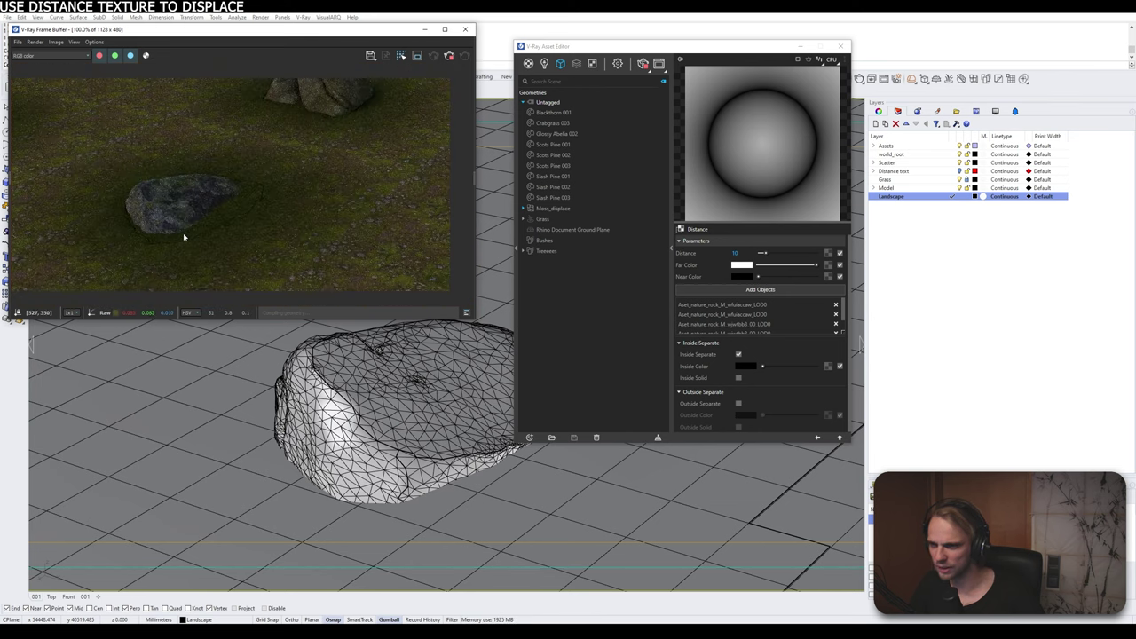
pyautogui.scroll(6, 323, 472)
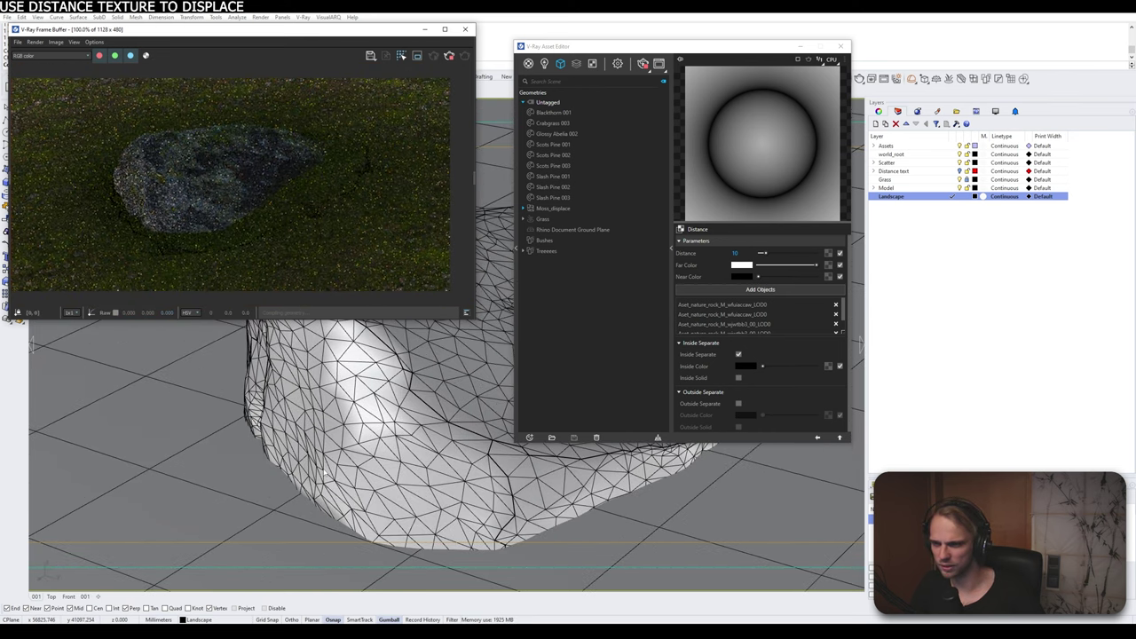
pyautogui.moveTo(325, 472); pyautogui.dragTo(332, 440, button='right')
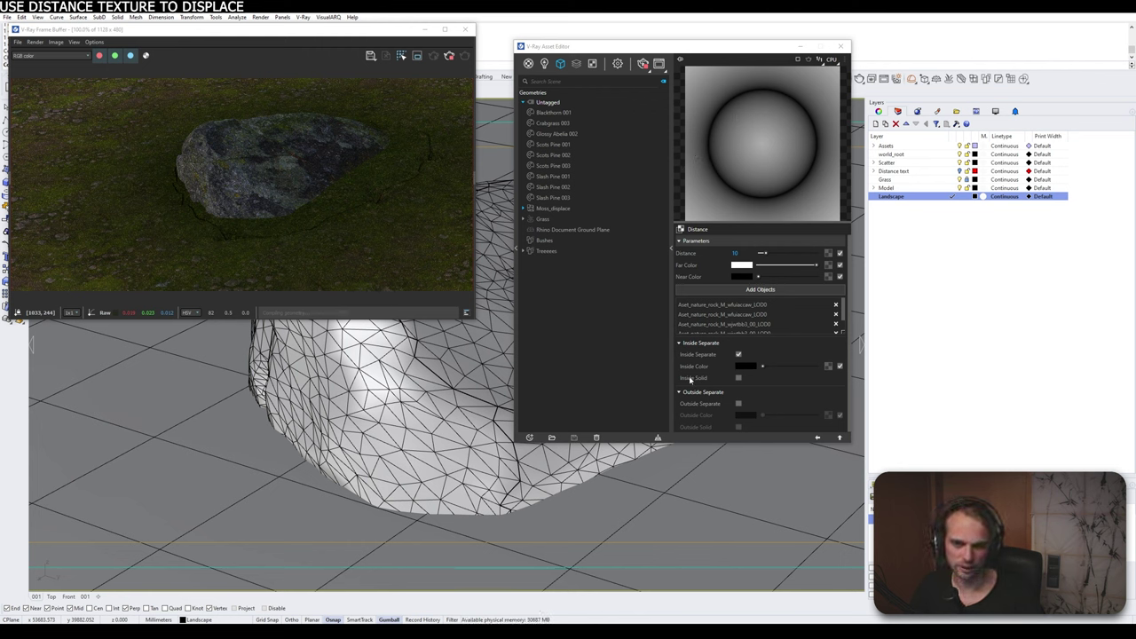
# Step: Enable Inside Solid on the Distance texture, with a white inside colour, black far colour and white near colour
pyautogui.click(738, 378)
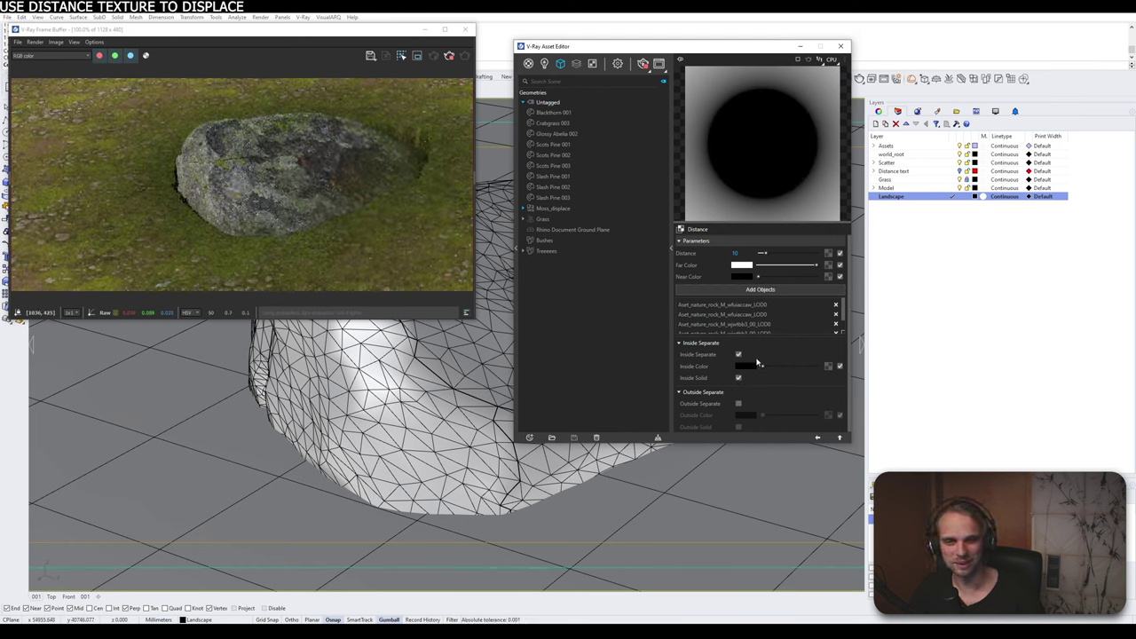
pyautogui.moveTo(761, 365); pyautogui.dragTo(816, 364)
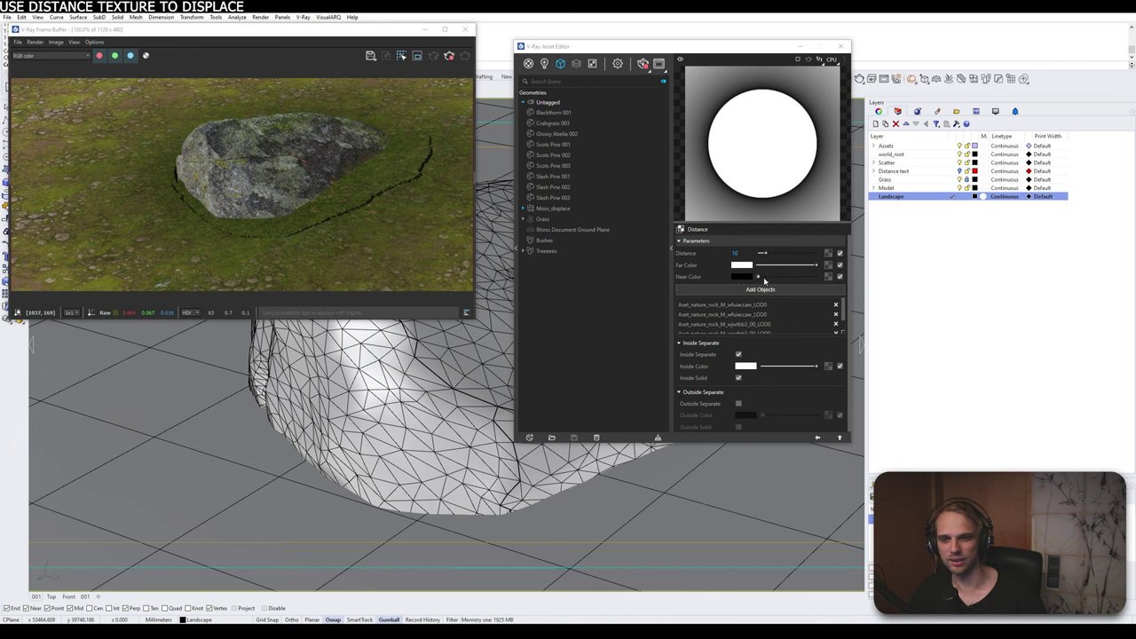
pyautogui.moveTo(763, 278); pyautogui.dragTo(723, 269)
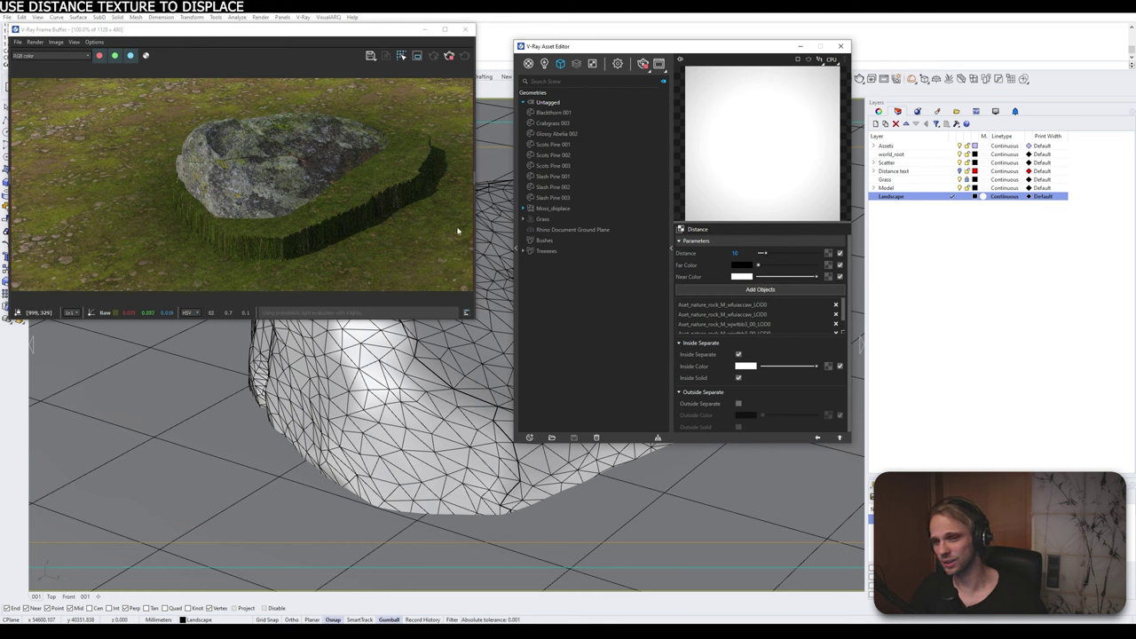
# Step: Set the displacement texture's Distance to 2000 and assign a Noise B texture to its near colour
pyautogui.click(748, 253)
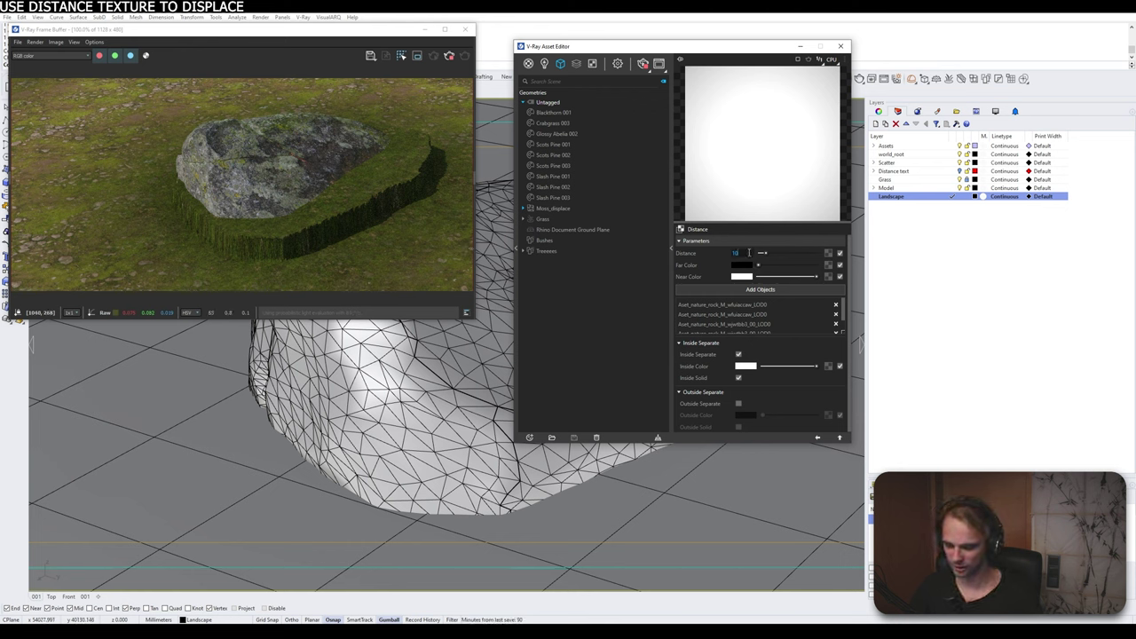
pyautogui.write('10')
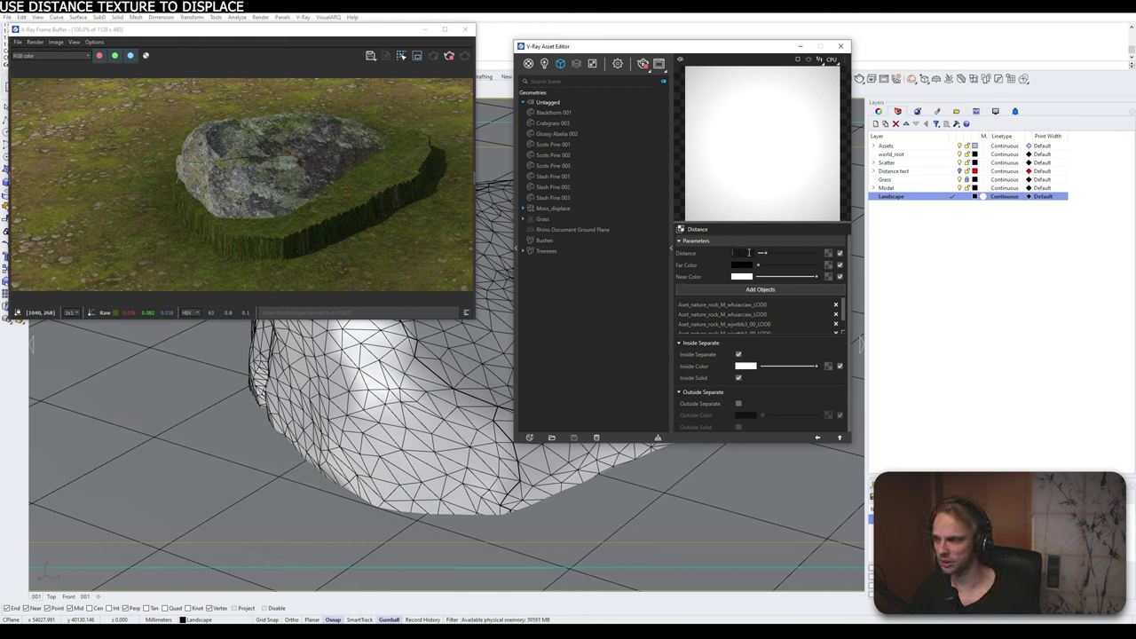
pyautogui.press('Return')
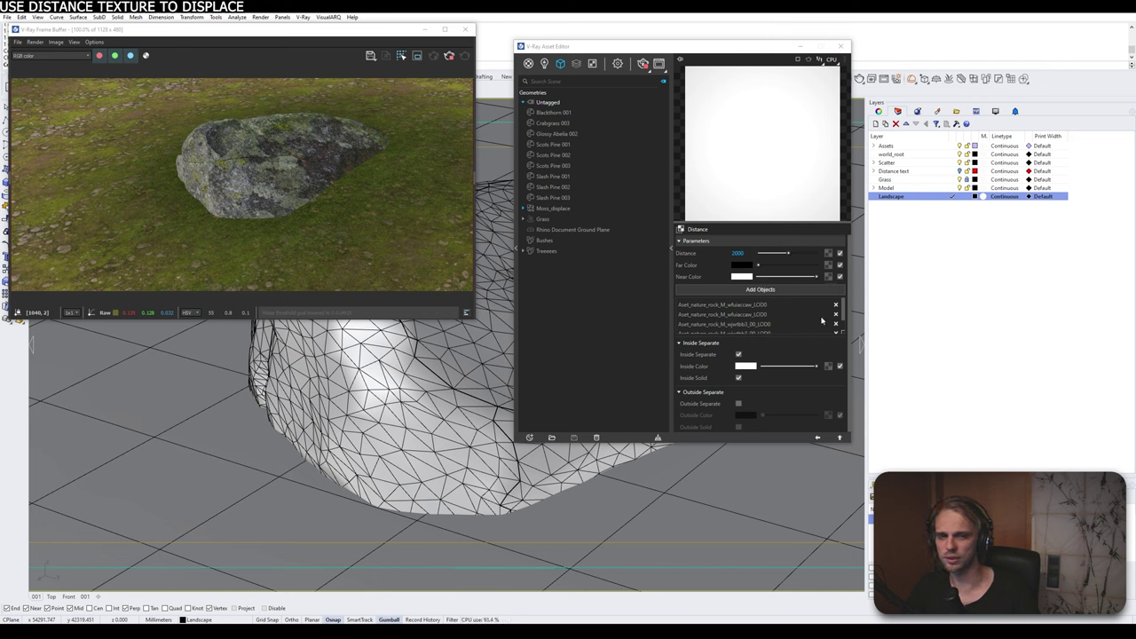
pyautogui.click(830, 278)
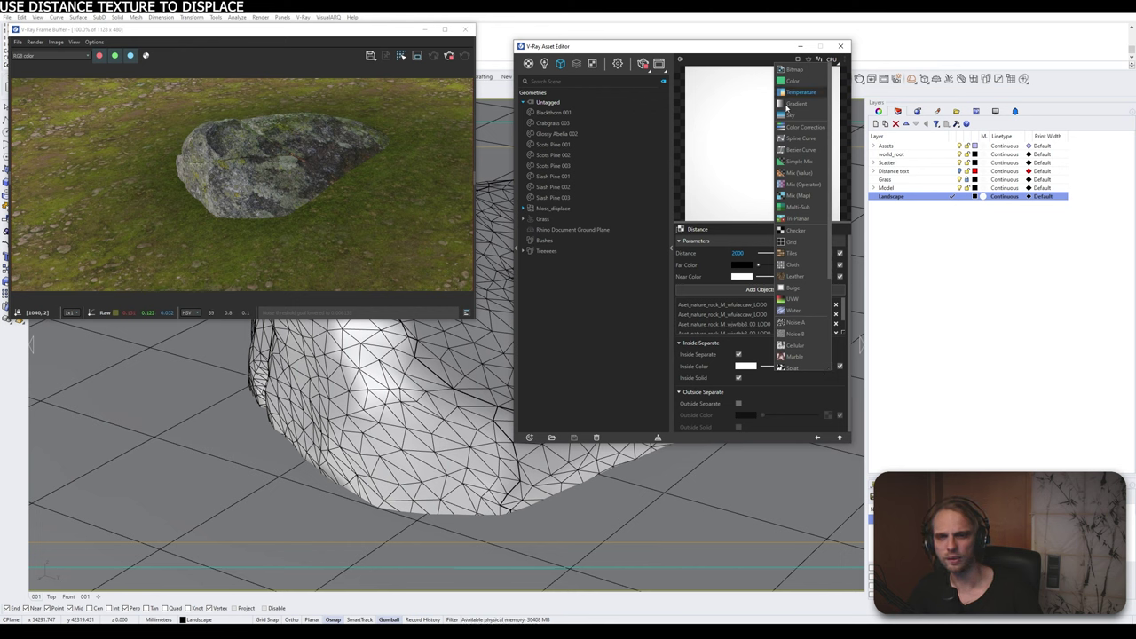
pyautogui.click(796, 333)
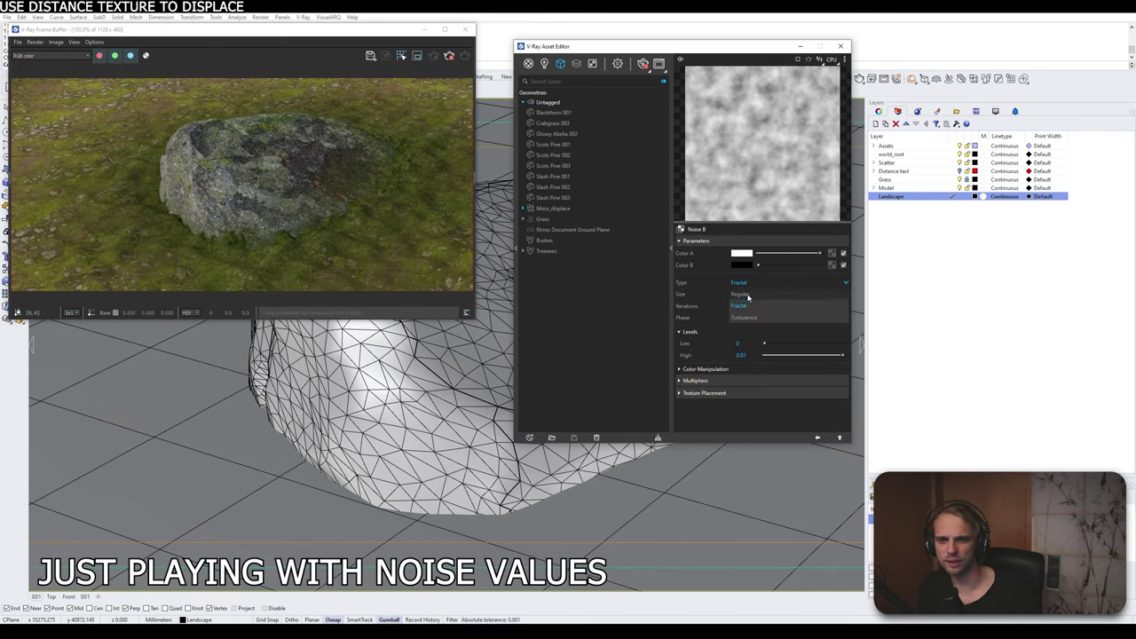
# Step: Set the Noise B texture's high level to 0.77 and return to the parent Distance texture
pyautogui.moveTo(815, 356); pyautogui.dragTo(799, 357)
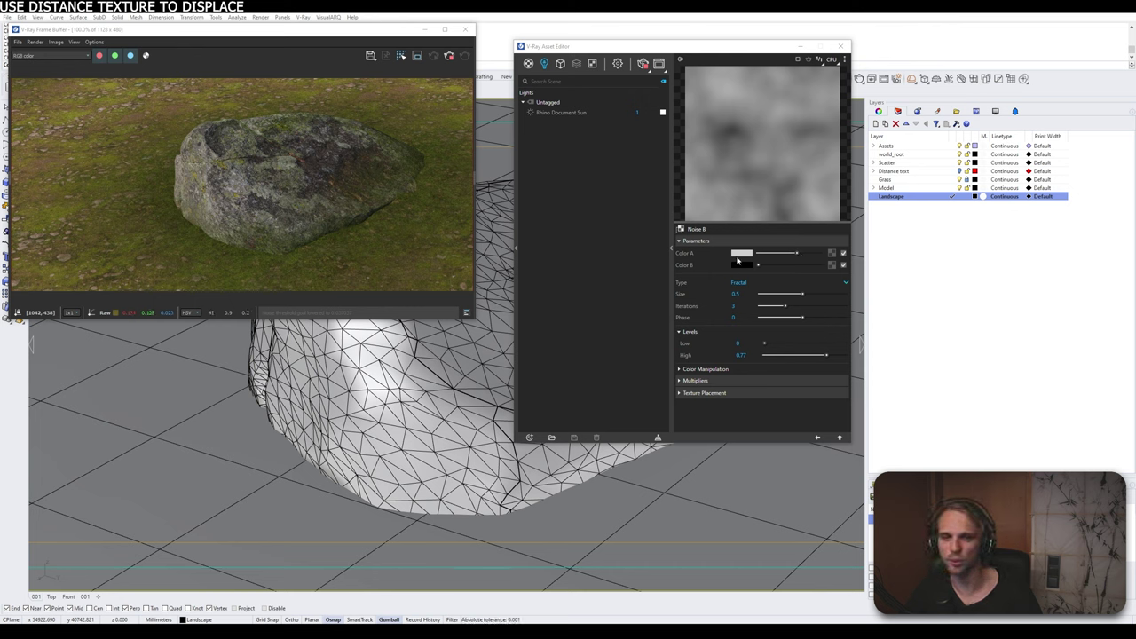
pyautogui.click(840, 438)
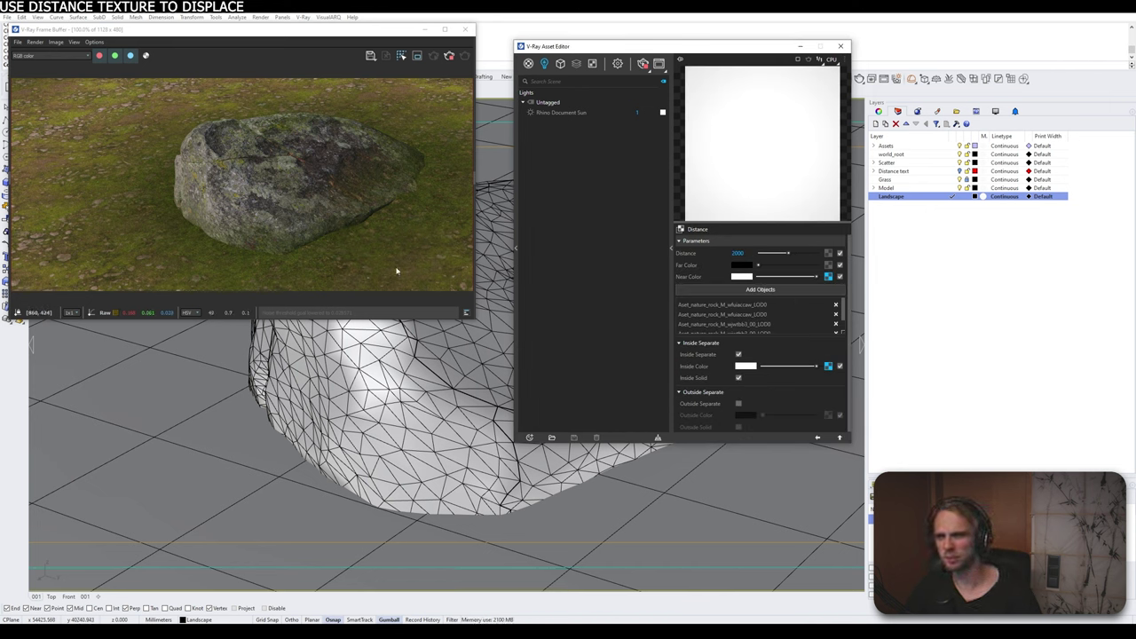
pyautogui.scroll(-1, 373, 242)
pyautogui.scroll(1, 261, 216)
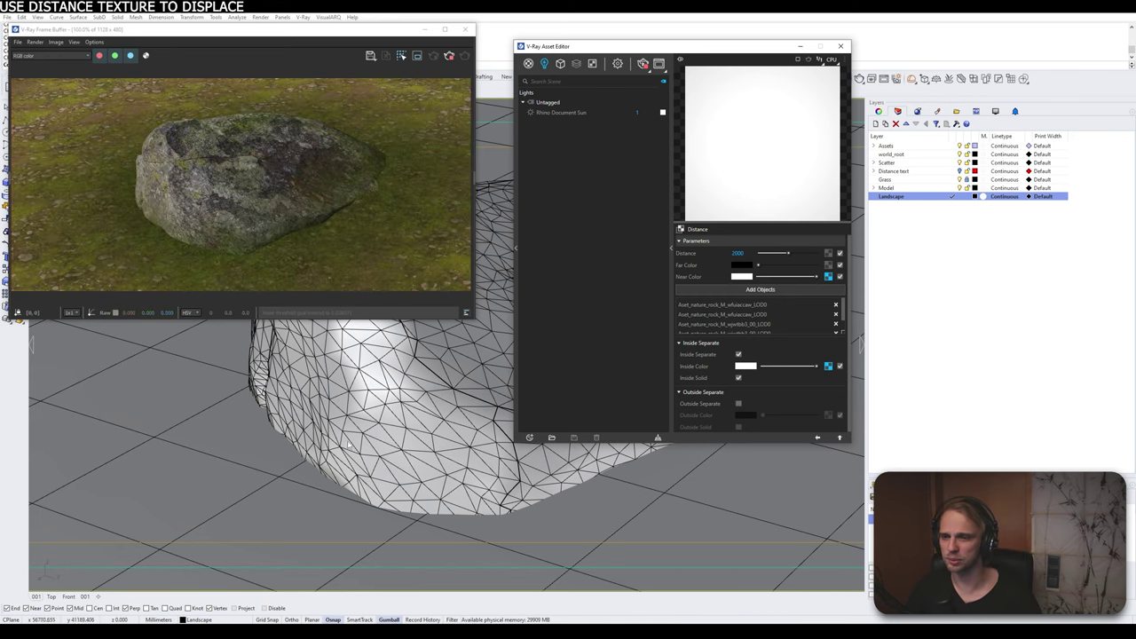
# Step: Check the moss around all five rocks from farther away in the interactive render, and stop rendering
pyautogui.scroll(-9, 349, 420)
pyautogui.scroll(-4, 349, 420)
pyautogui.scroll(-4, 349, 422)
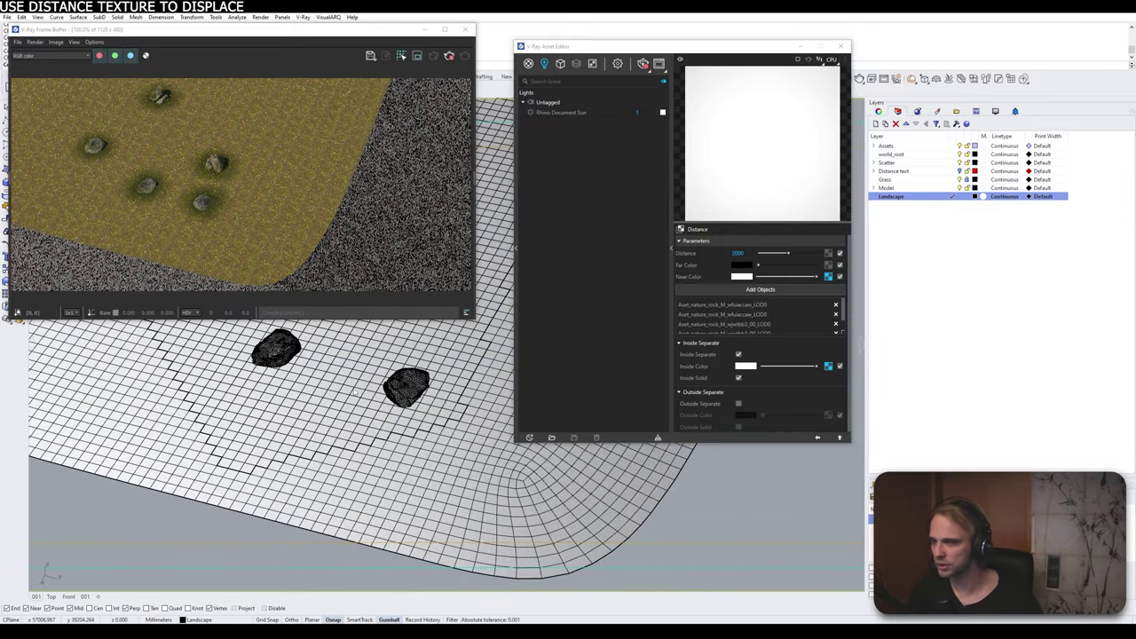
pyautogui.scroll(-5, 370, 377)
pyautogui.keyDown('shift'); pyautogui.moveTo(366, 377); pyautogui.dragTo(373, 444, button='right'); pyautogui.keyUp('shift')
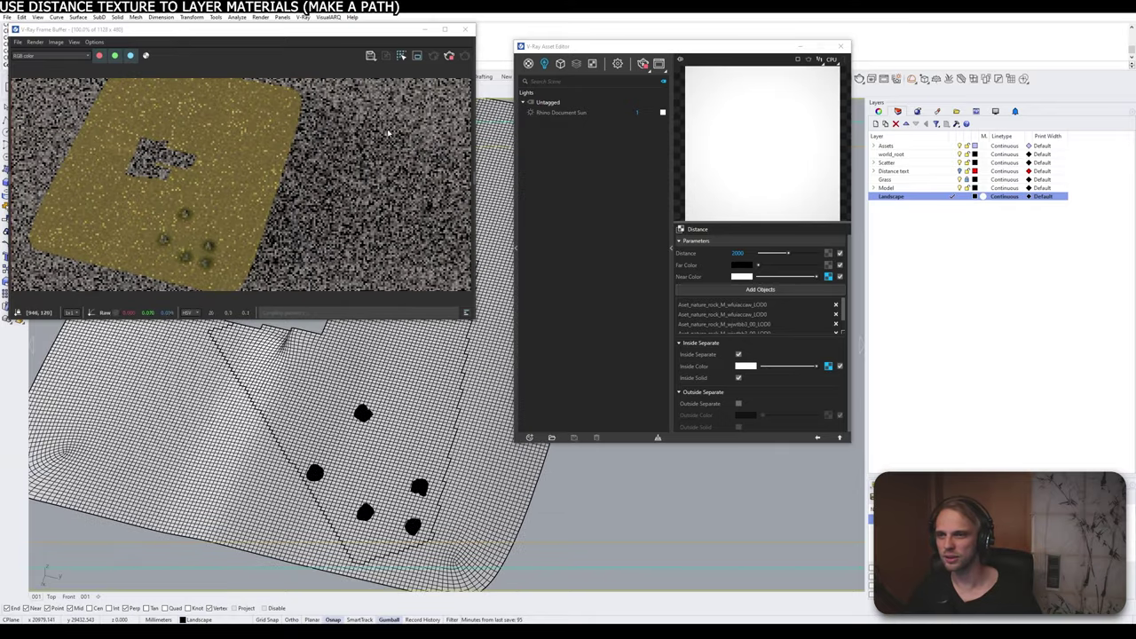
pyautogui.moveTo(347, 31); pyautogui.dragTo(506, 114)
pyautogui.click(629, 92)
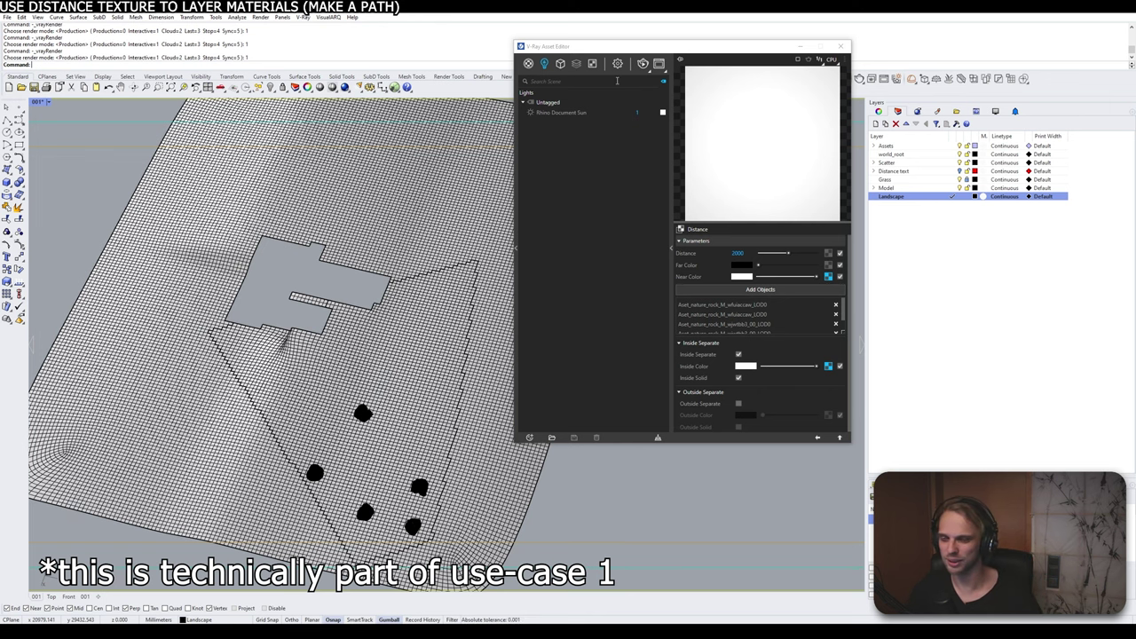
# Step: Draw a five-point control point curve for a path, from the terrain's front edge between the rocks to the building cutout
pyautogui.keyDown('shift'); pyautogui.moveTo(437, 373); pyautogui.dragTo(416, 279, button='right'); pyautogui.keyUp('shift')
pyautogui.click(19, 120)
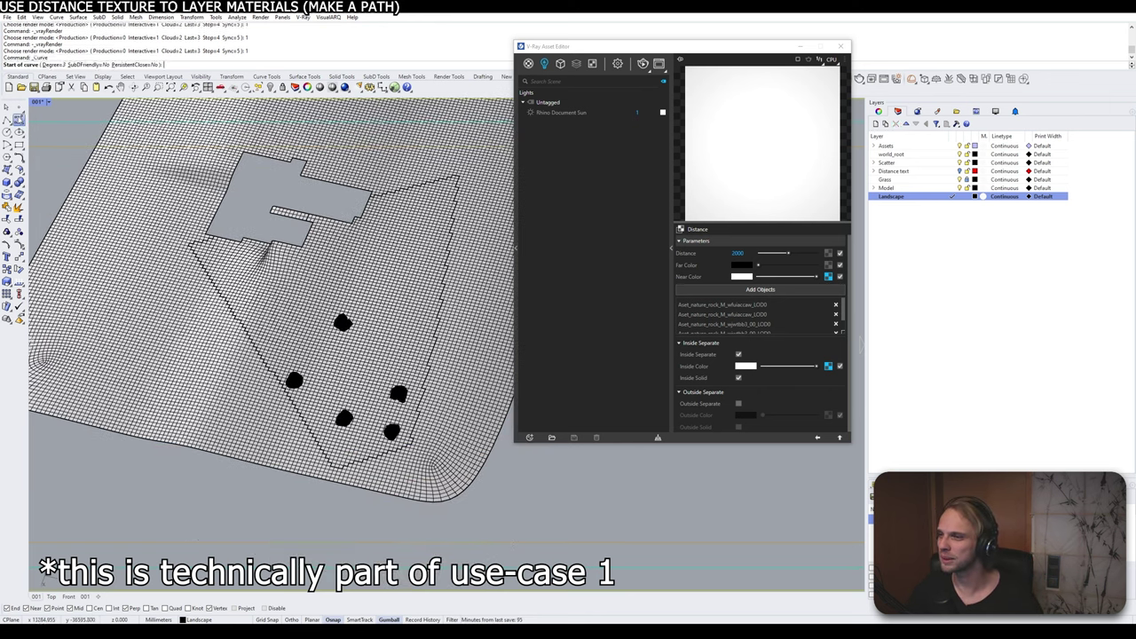
pyautogui.scroll(3, 355, 479)
pyautogui.click(377, 463)
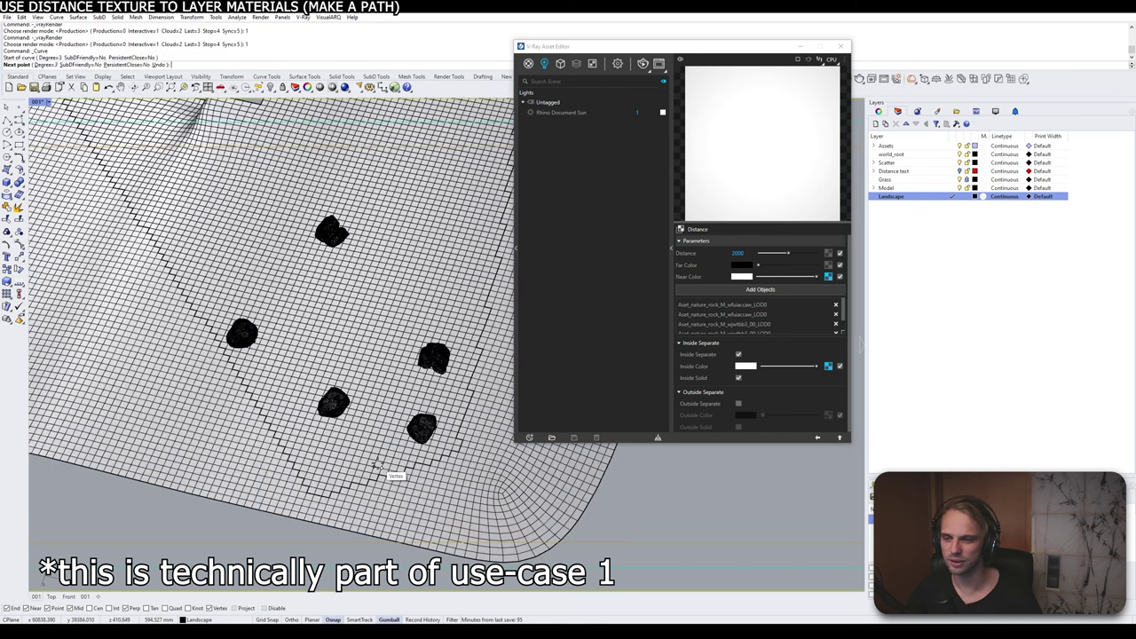
pyautogui.click(380, 324)
pyautogui.click(425, 191)
pyautogui.scroll(-3, 422, 192)
pyautogui.click(382, 213)
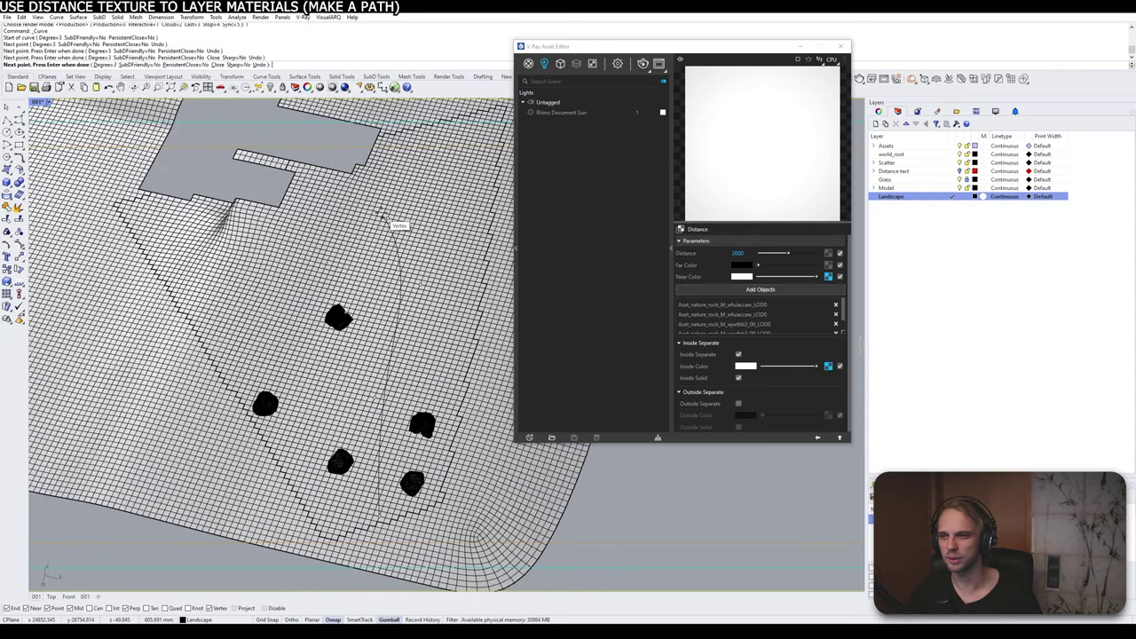
pyautogui.click(331, 184)
pyautogui.press('Return')
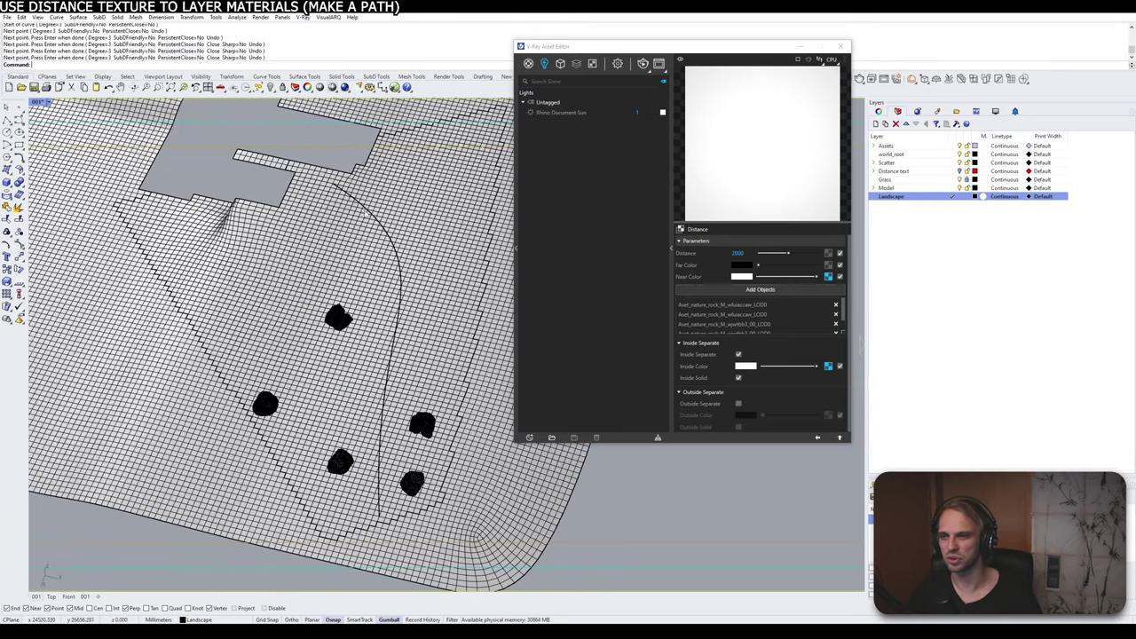
# Step: Pipe the path curve with the default radius of 1 and delete that pipe
pyautogui.click(386, 383)
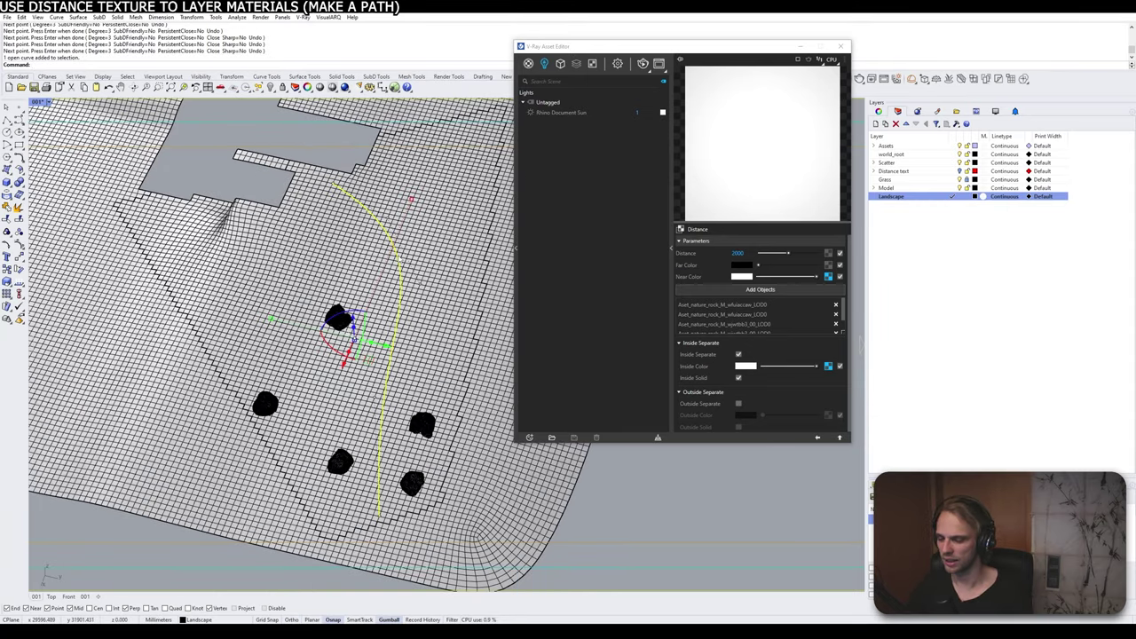
pyautogui.write('Pipe')
pyautogui.press('Return')
pyautogui.press('Return')
pyautogui.press('Return')
pyautogui.press('Return')
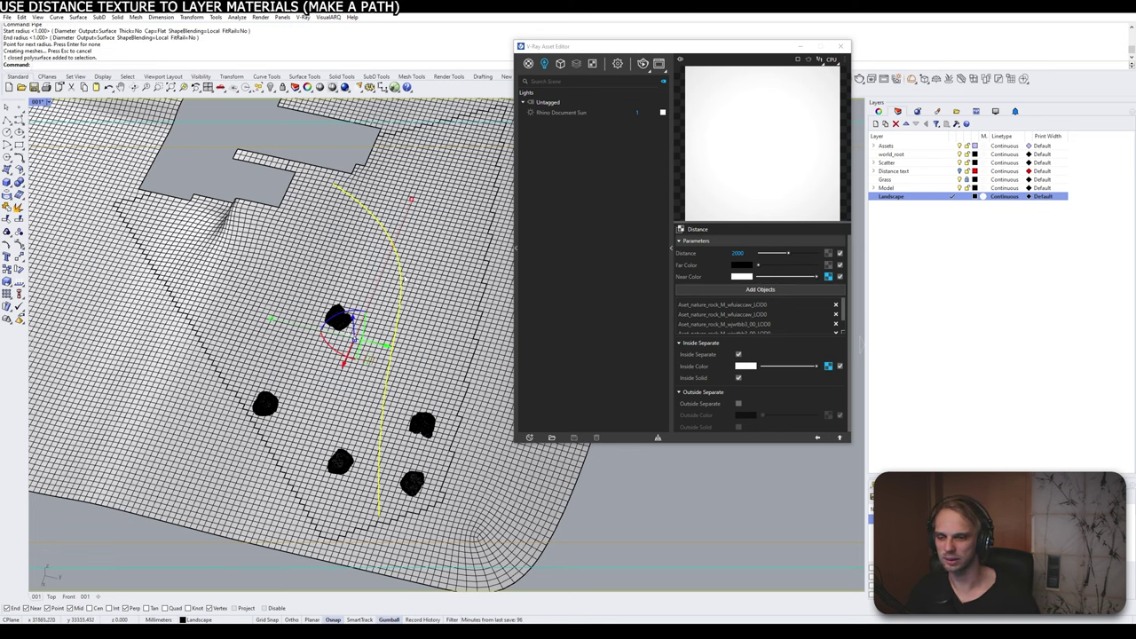
pyautogui.press('Delete')
# Step: Create a pipe along the path curve with a radius of 500 at both ends
pyautogui.click(401, 281)
pyautogui.write('Pipe')
pyautogui.press('Return')
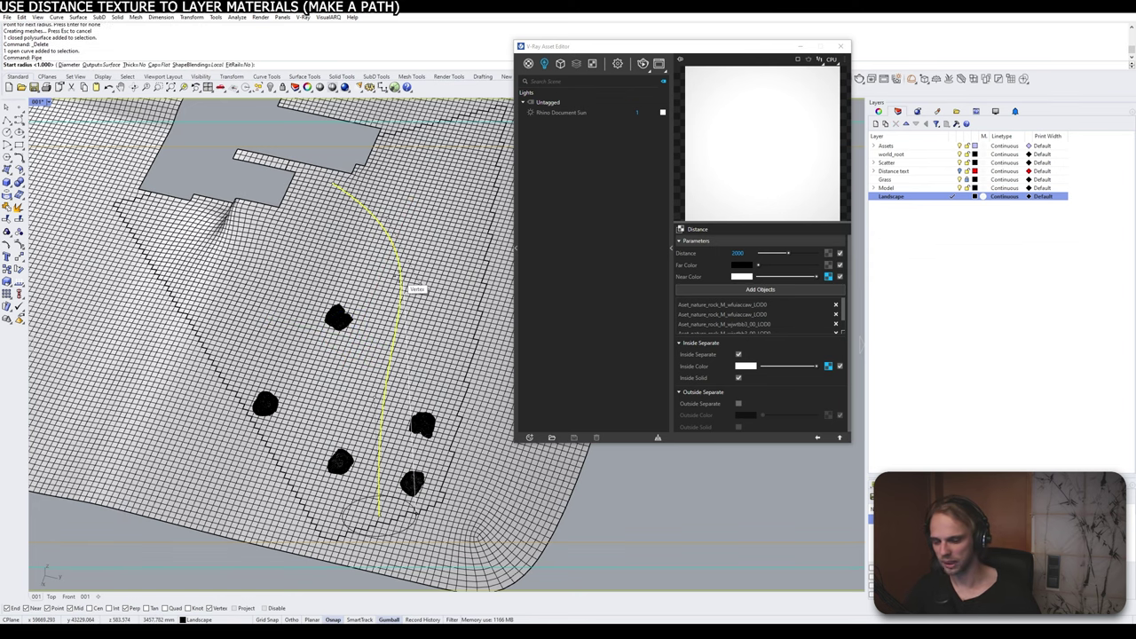
pyautogui.write('500')
pyautogui.press('Return')
pyautogui.press('Return')
pyautogui.press('Return')
pyautogui.moveTo(401, 281); pyautogui.dragTo(415, 323, button='right')
pyautogui.press('Escape')
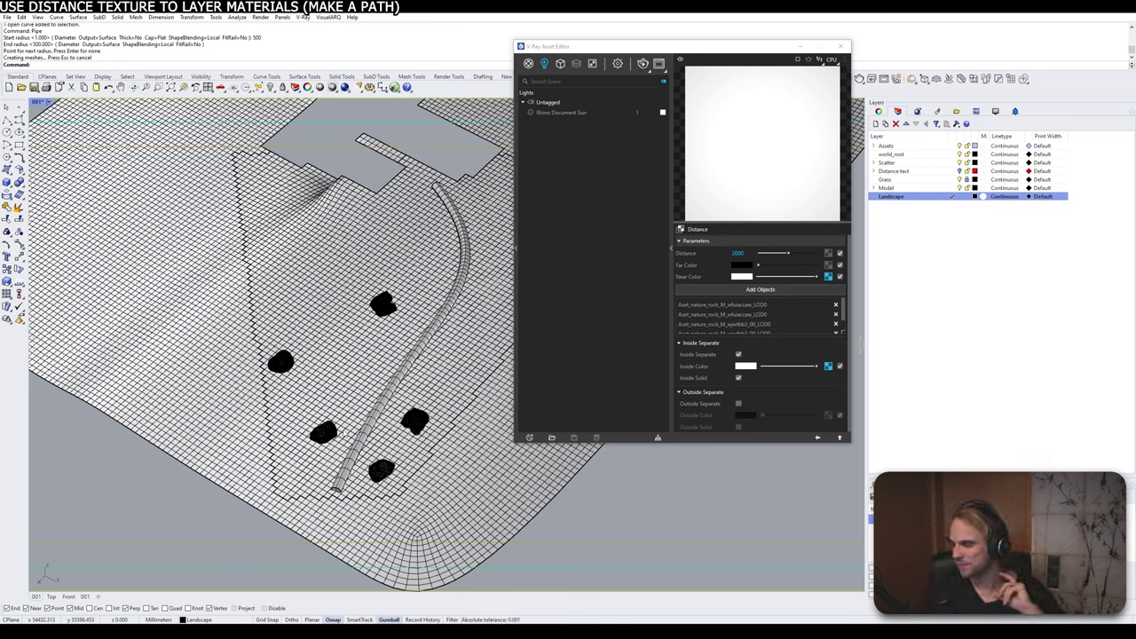
# Step: Open the Landscape_master blend material and start an interactive render, keeping the frame buffer as a small window beside it
pyautogui.click(612, 295)
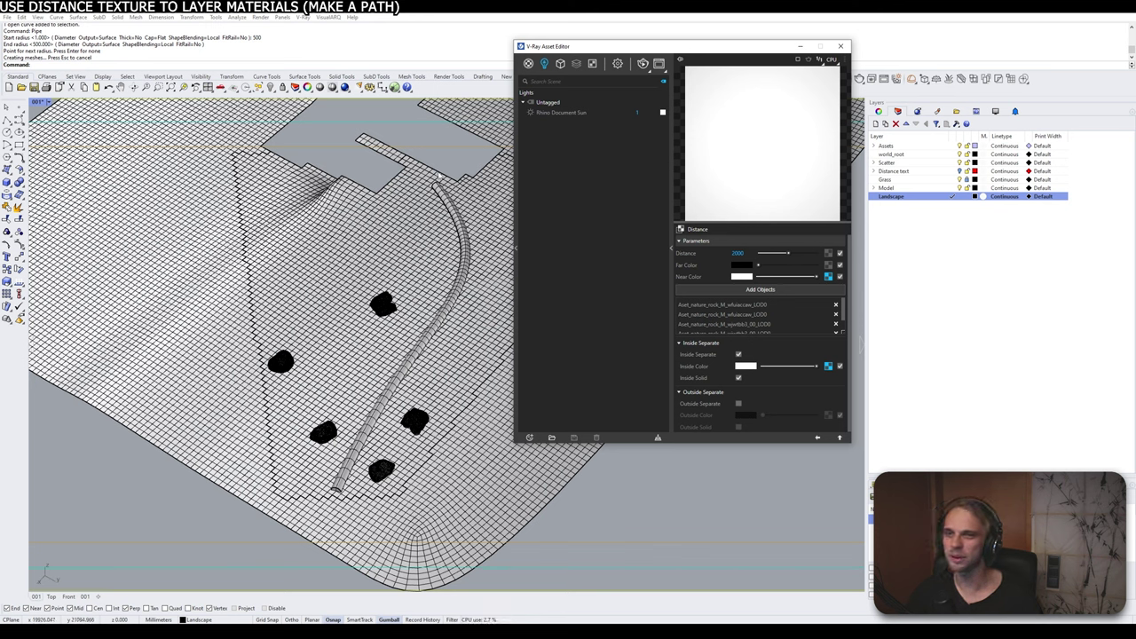
pyautogui.click(528, 64)
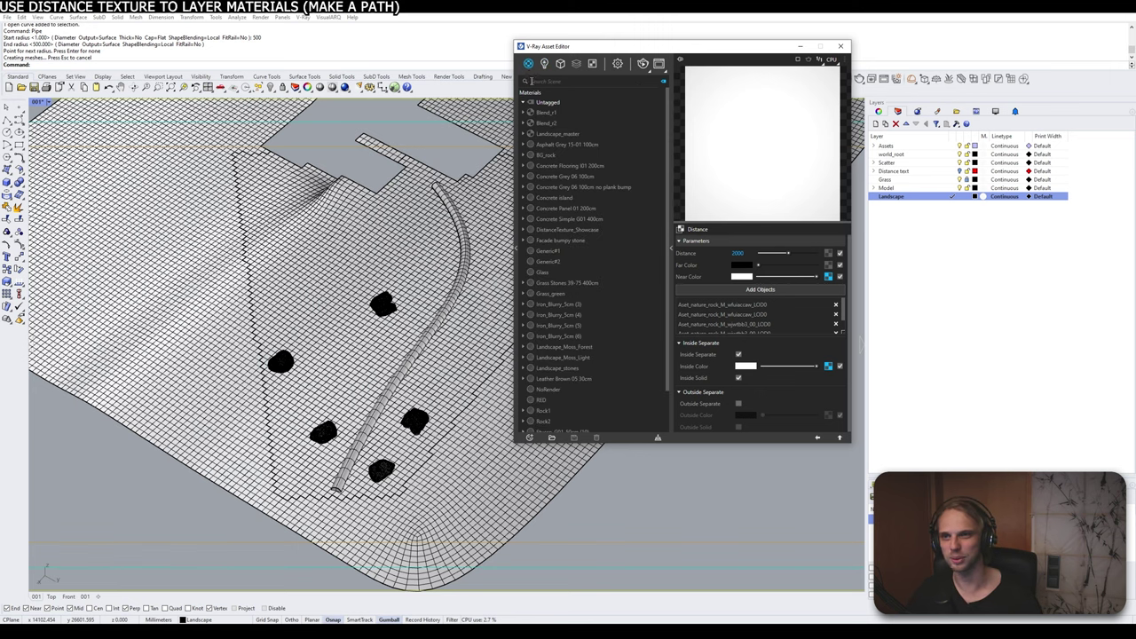
pyautogui.click(540, 133)
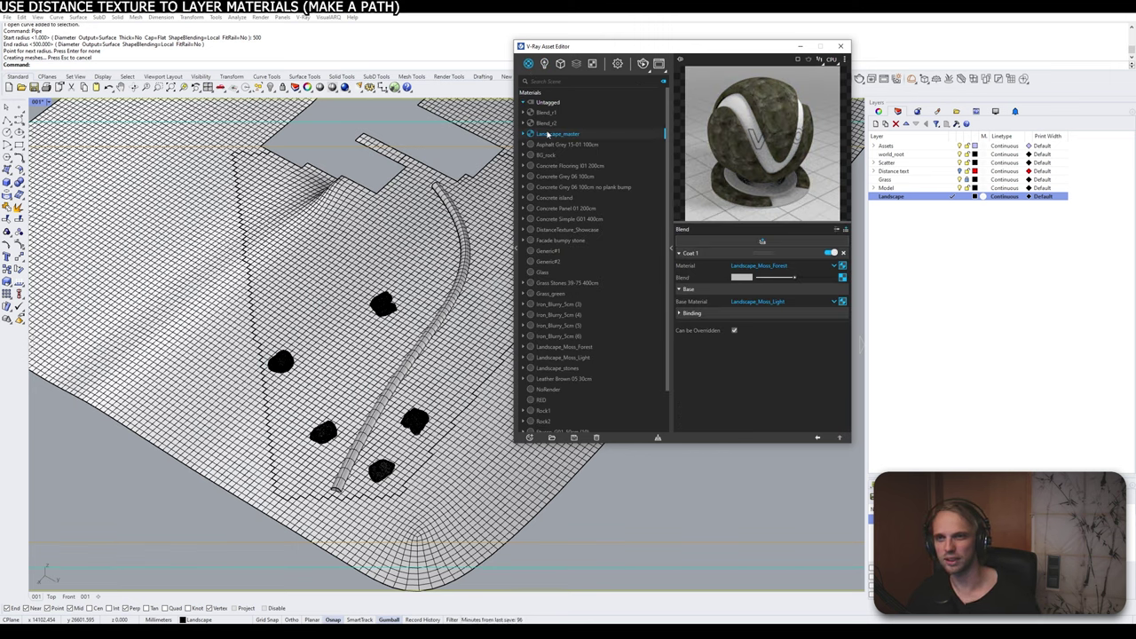
pyautogui.click(642, 63)
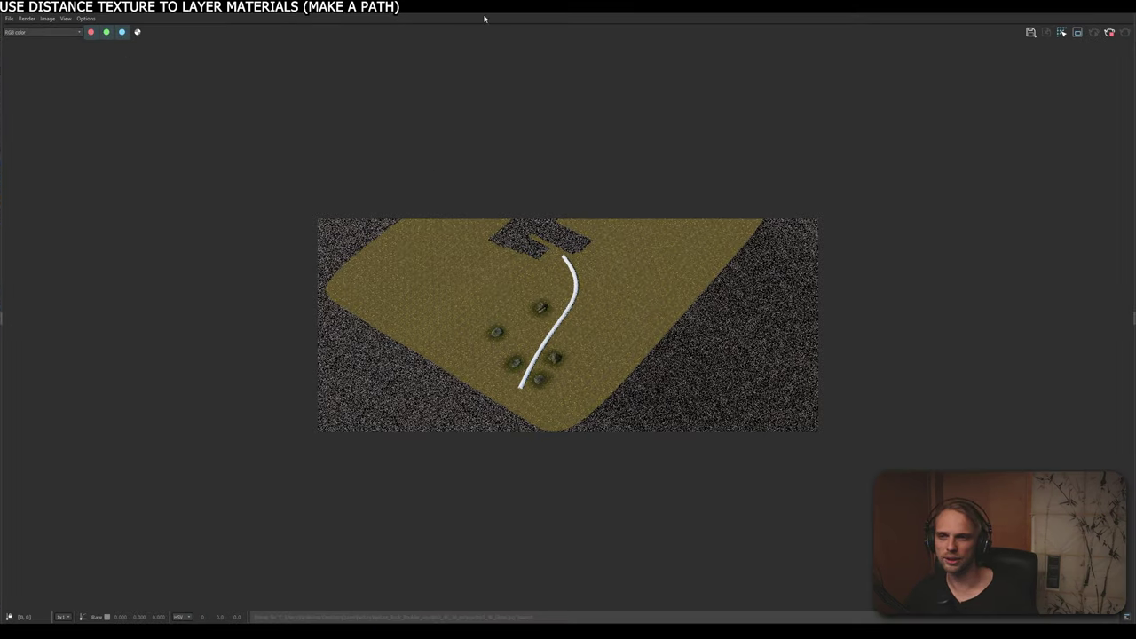
pyautogui.moveTo(487, 17); pyautogui.dragTo(289, 41)
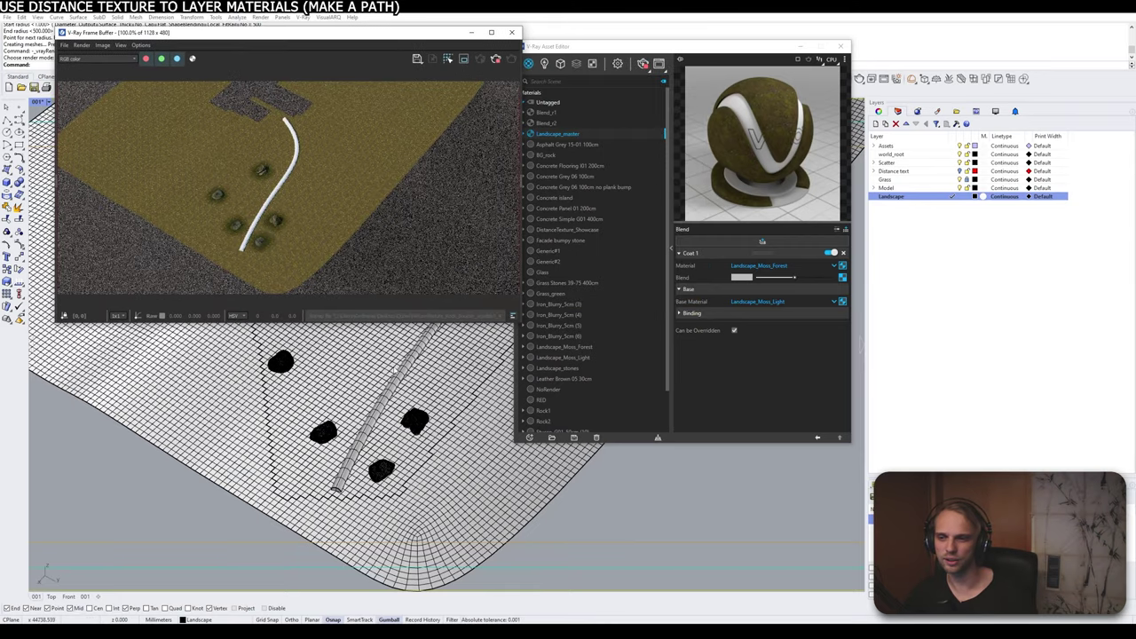
# Step: Apply the NoRender material to the path pipe
pyautogui.click(403, 379)
pyautogui.moveTo(621, 51); pyautogui.dragTo(670, 50)
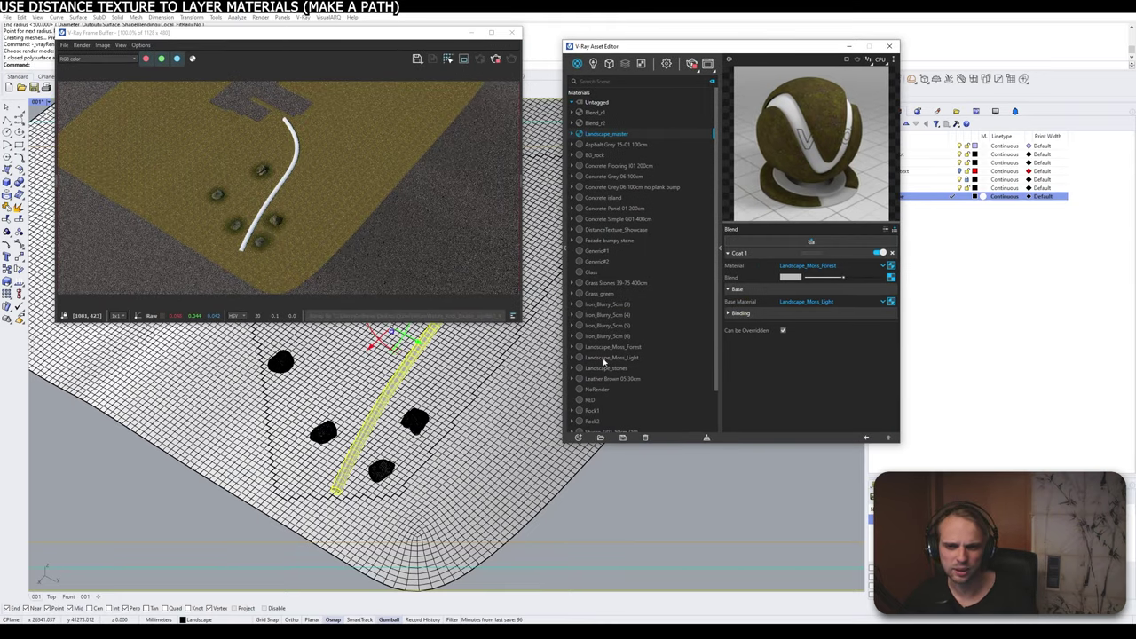
pyautogui.click(600, 388)
pyautogui.rightClick(600, 389)
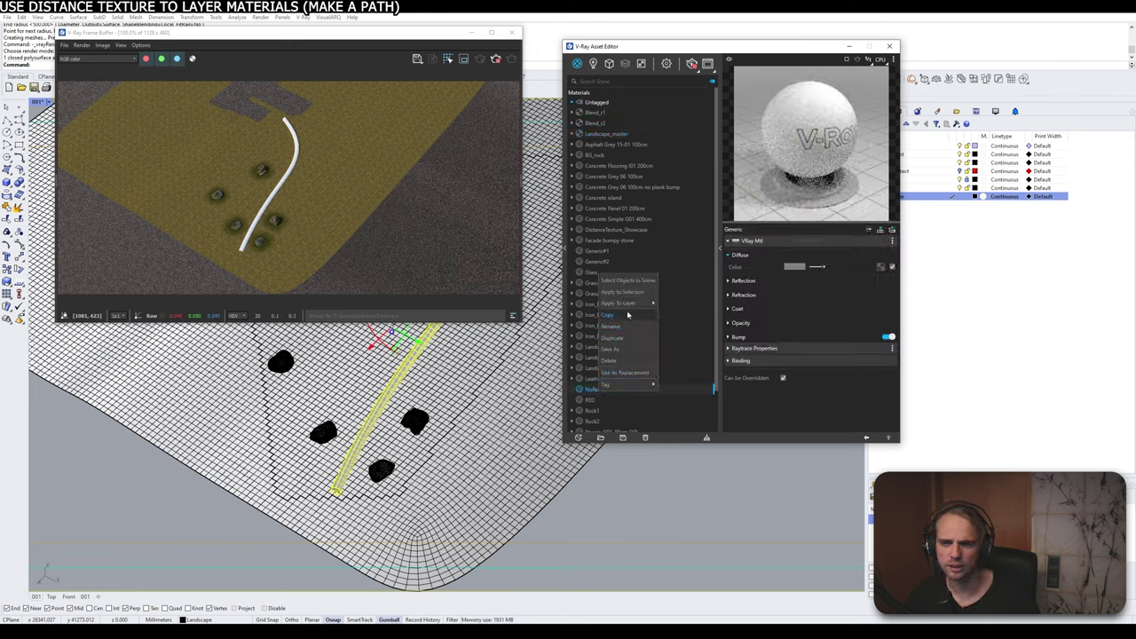
pyautogui.click(636, 292)
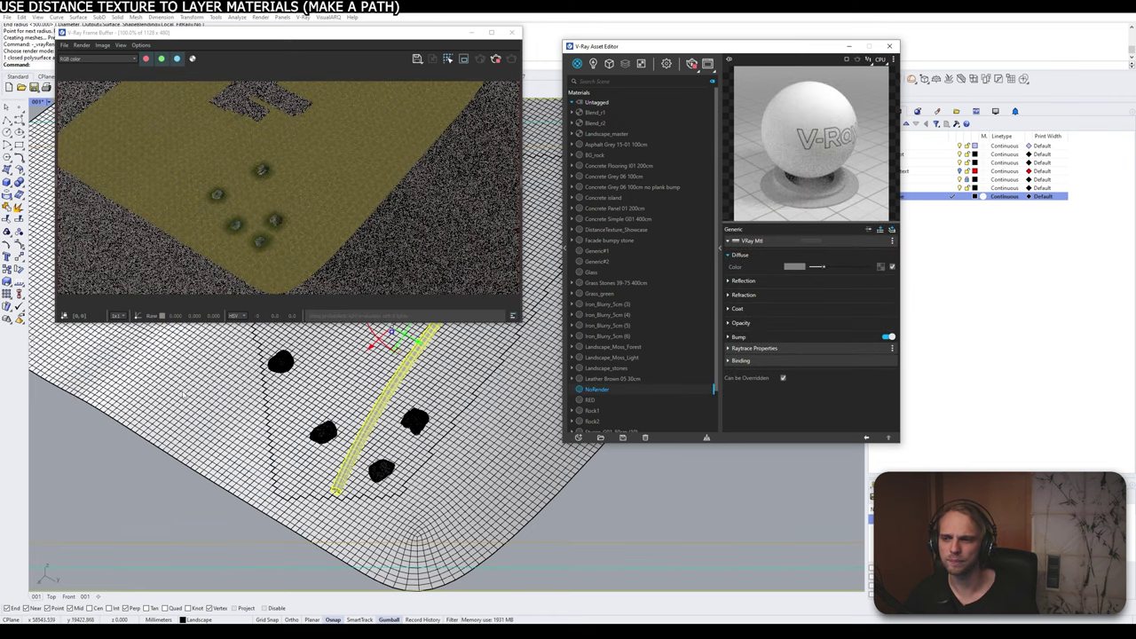
pyautogui.click(152, 493)
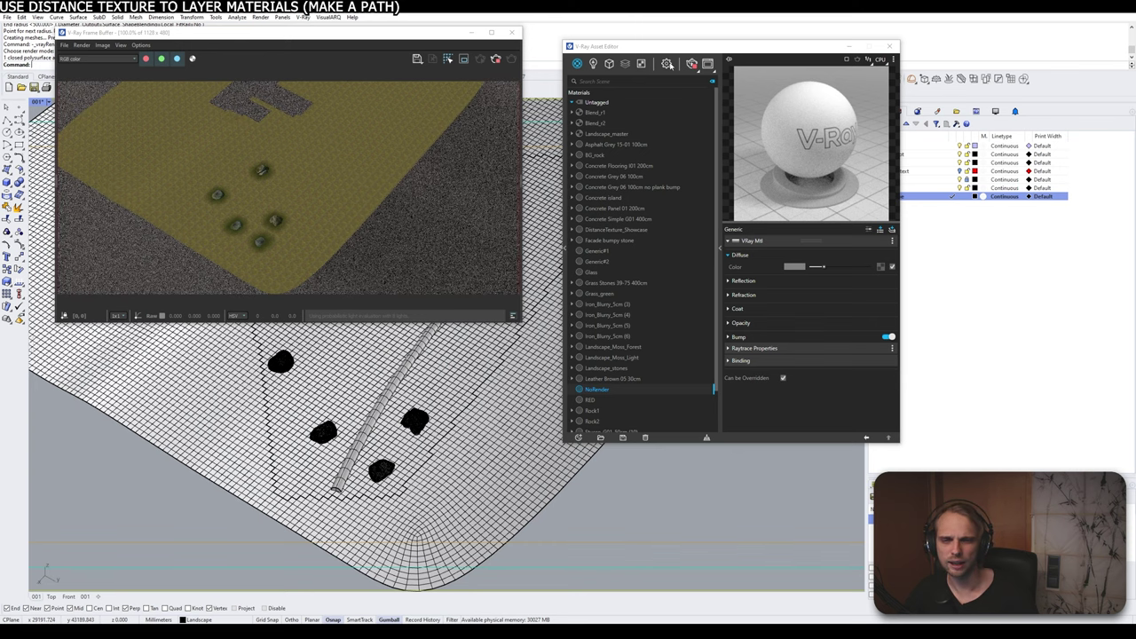
# Step: Add a second coat to the Landscape_master blend and assign the Landscape_stones material to it
pyautogui.click(603, 134)
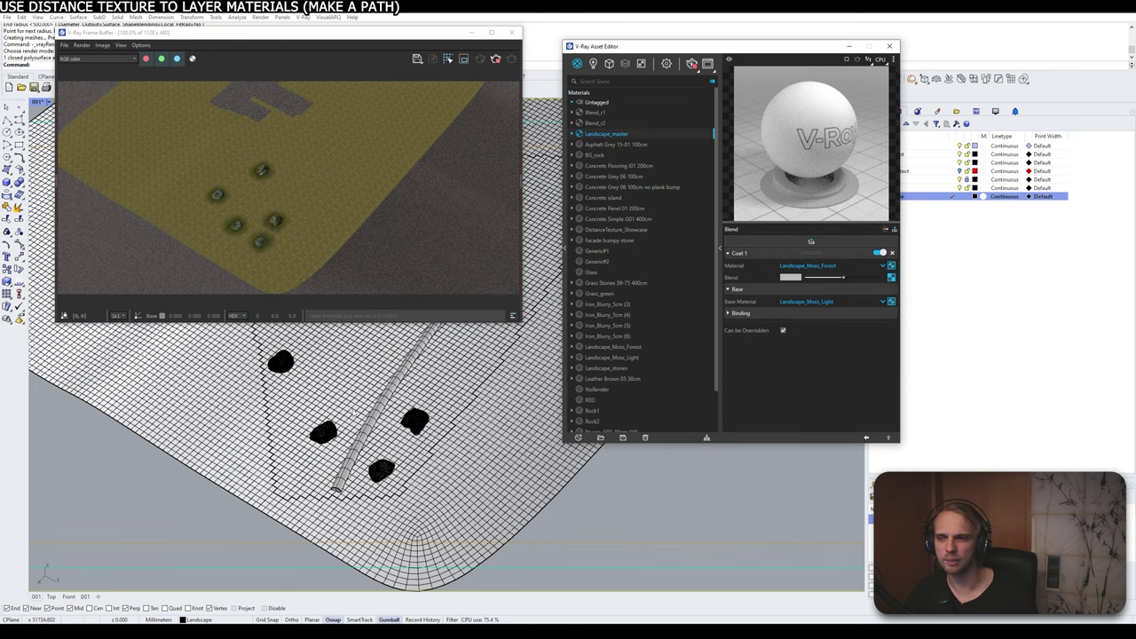
pyautogui.scroll(4, 509, 391)
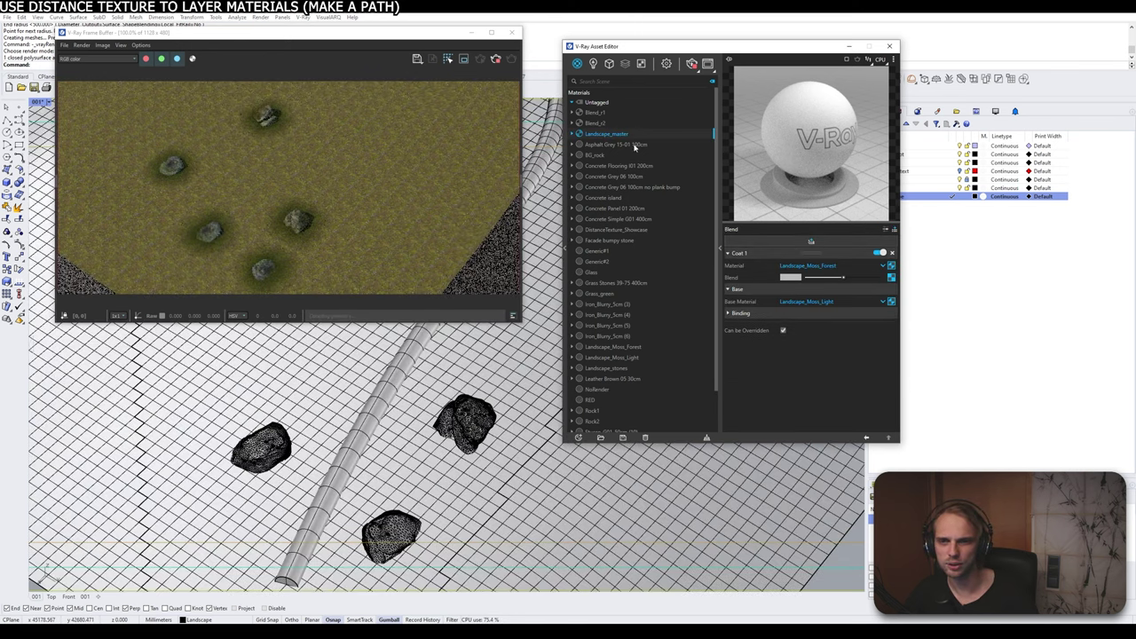
pyautogui.click(811, 240)
pyautogui.click(811, 266)
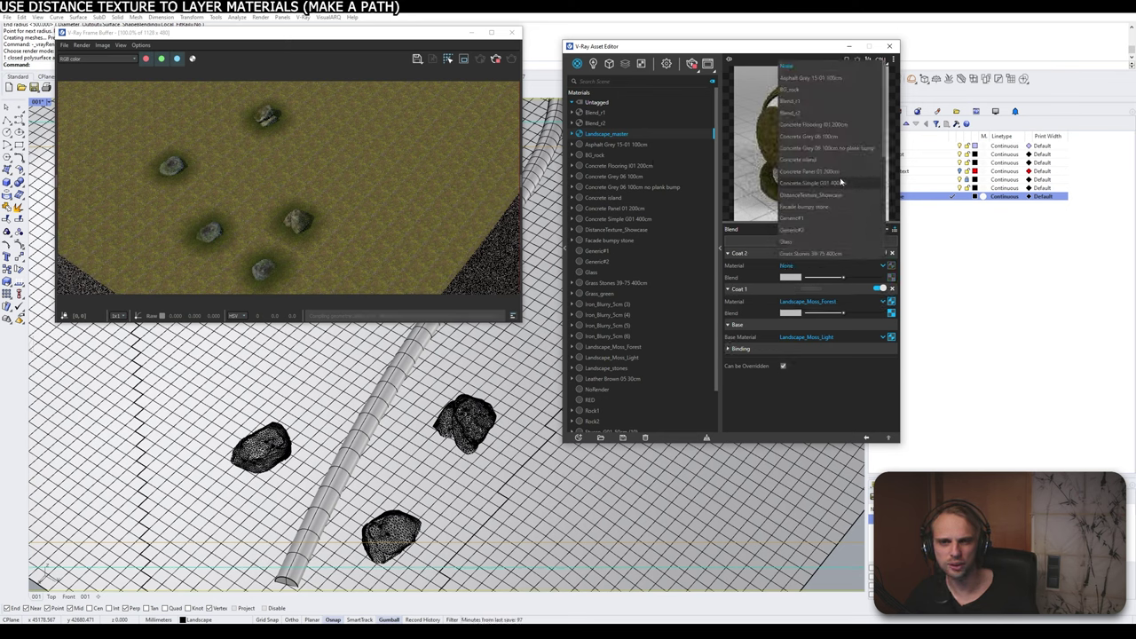
pyautogui.scroll(-1, 842, 181)
pyautogui.scroll(-4, 841, 181)
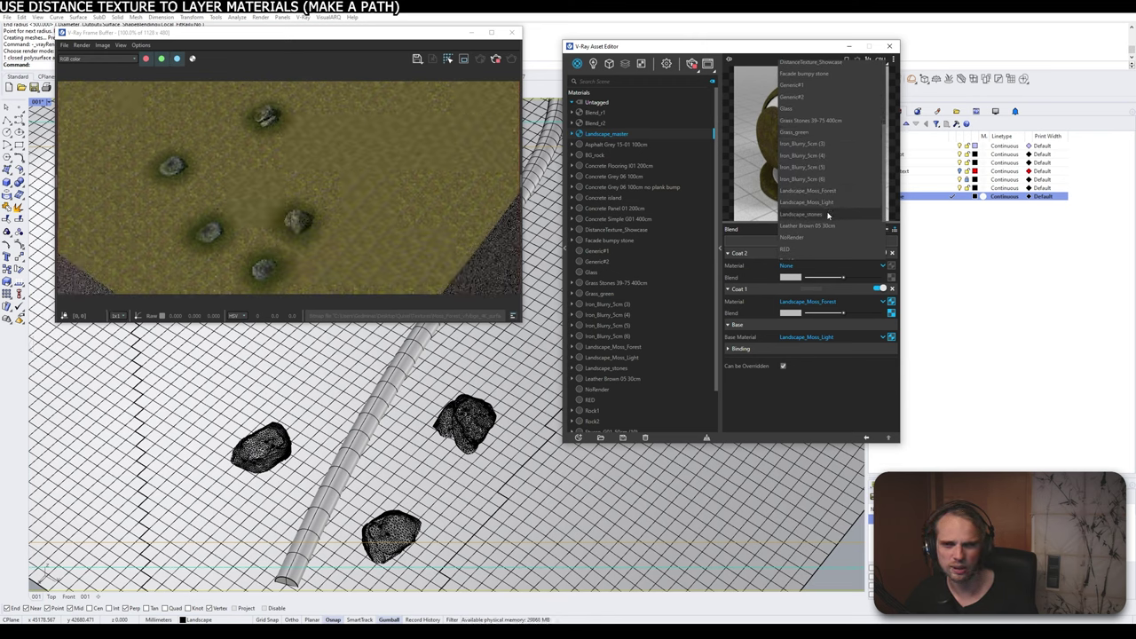
pyautogui.click(827, 213)
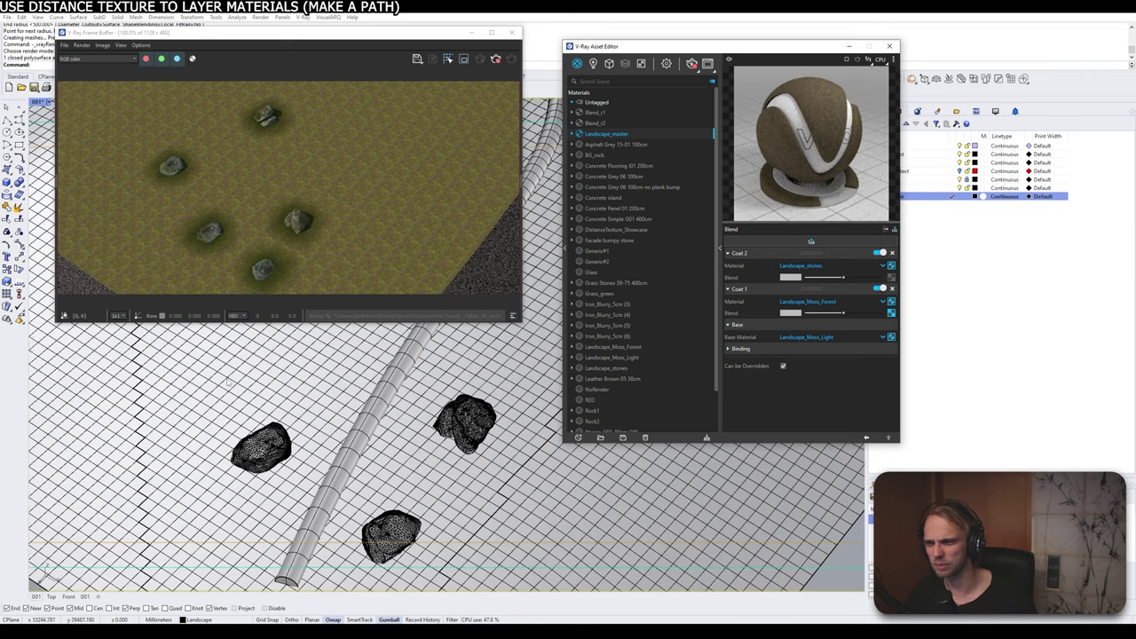
# Step: Assign a Distance texture to the blend amount of Landscape_master's stone coat
pyautogui.scroll(2, 302, 416)
pyautogui.scroll(3, 302, 416)
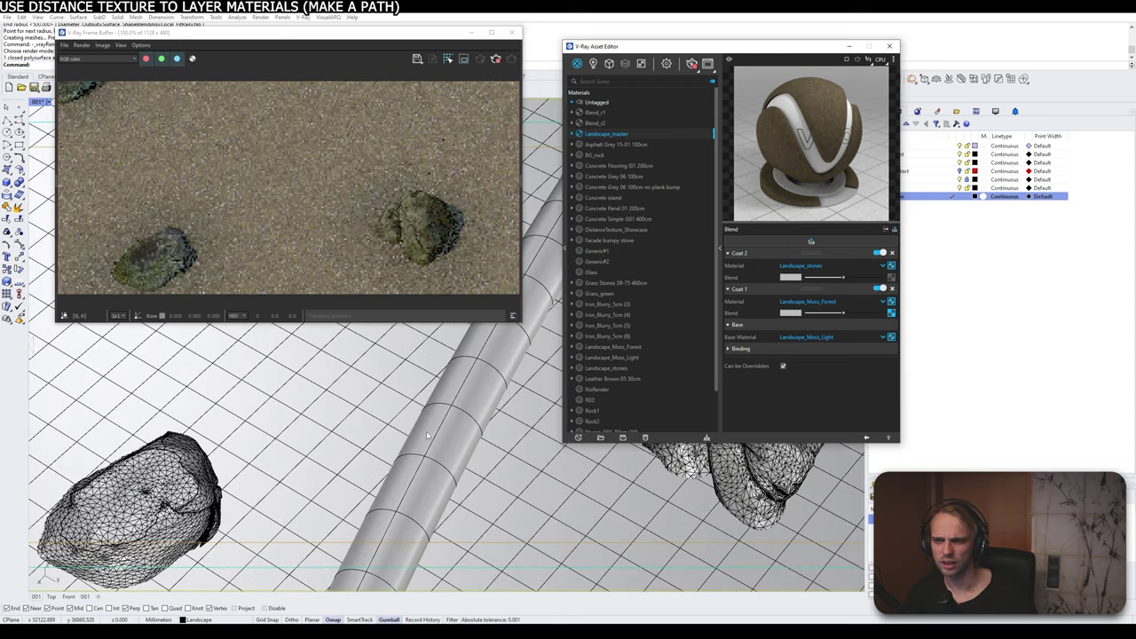
pyautogui.click(891, 278)
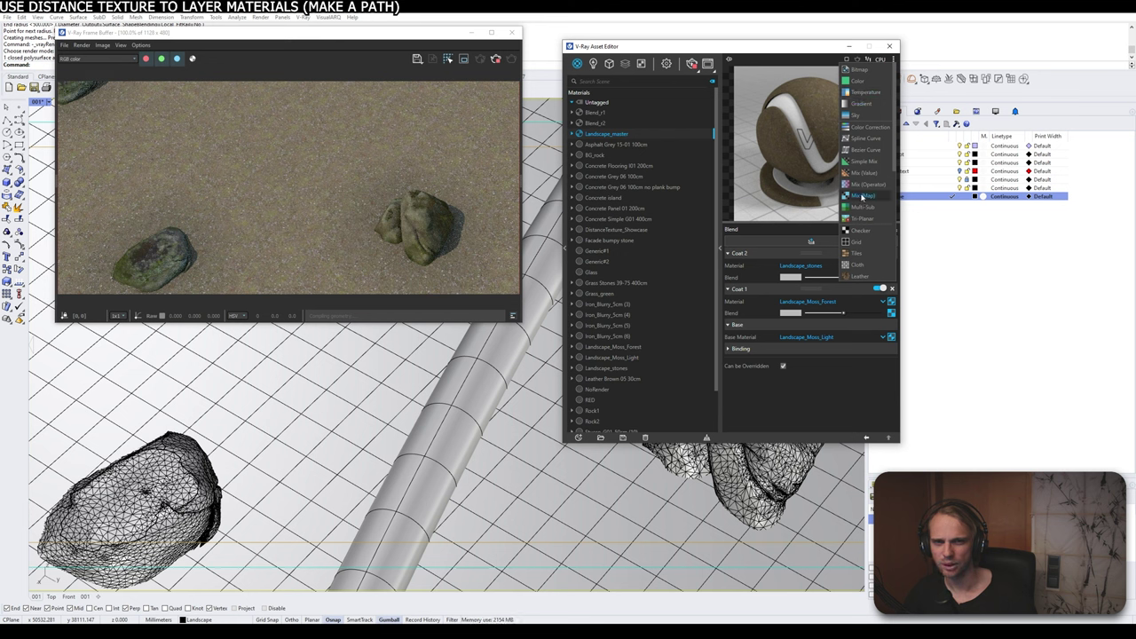
pyautogui.click(861, 276)
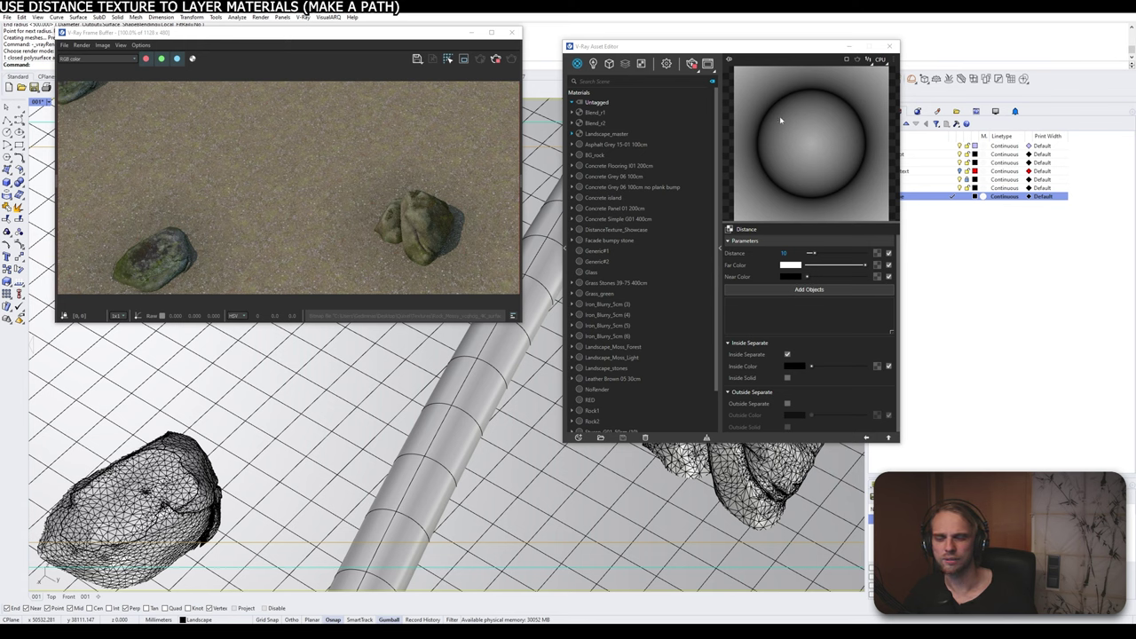
# Step: Enable Inside Solid on the stone coat's Distance texture, with a white inside colour, black far colour and white near colour
pyautogui.click(787, 354)
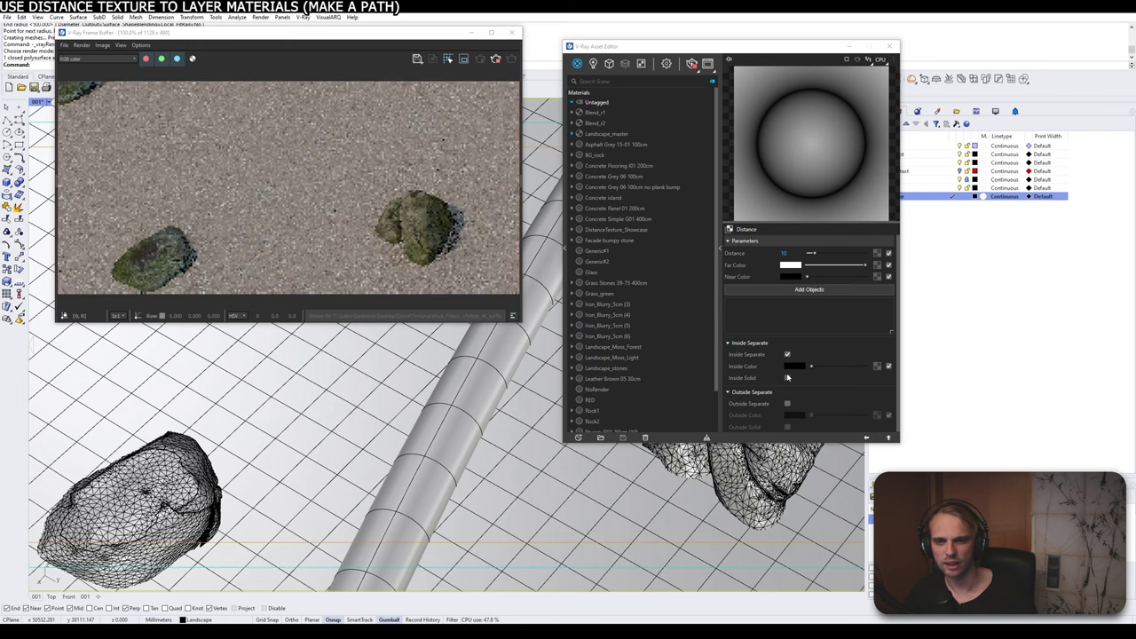
pyautogui.click(787, 378)
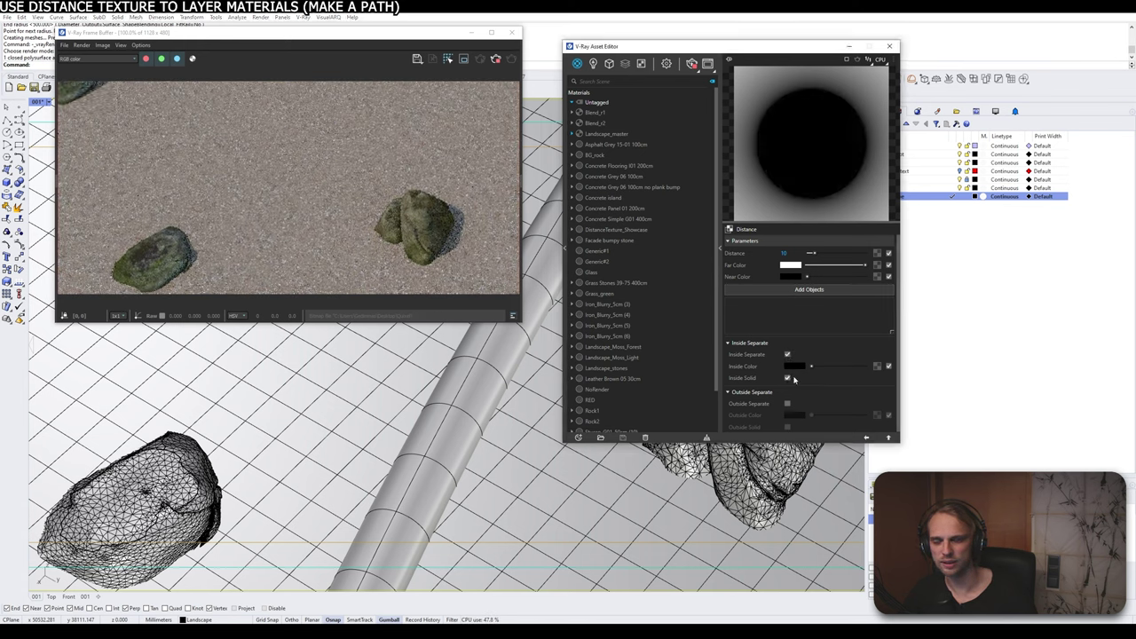
pyautogui.moveTo(808, 367); pyautogui.dragTo(902, 367)
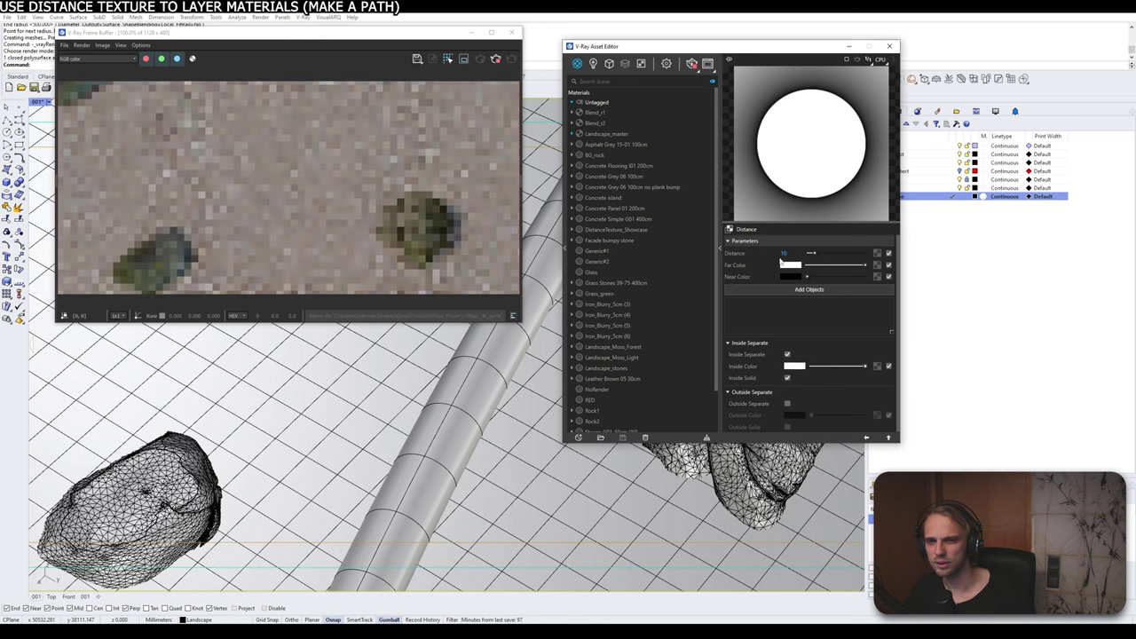
pyautogui.moveTo(842, 266); pyautogui.dragTo(896, 279)
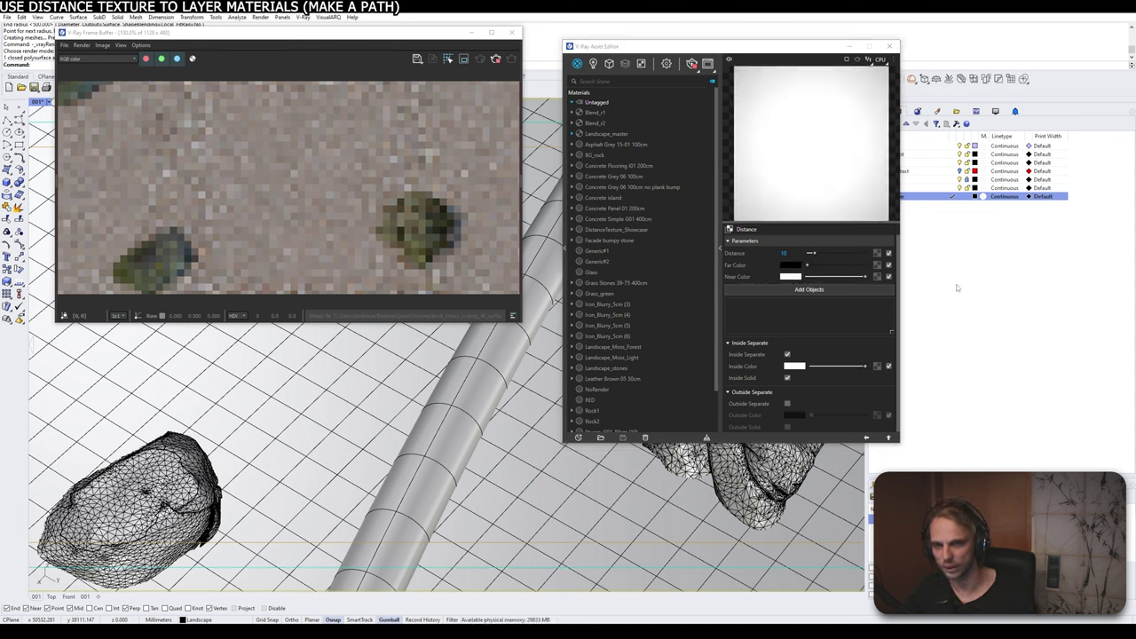
# Step: Add the path pipe to the object list of the Distance texture on Landscape_master's stone coat
pyautogui.click(535, 460)
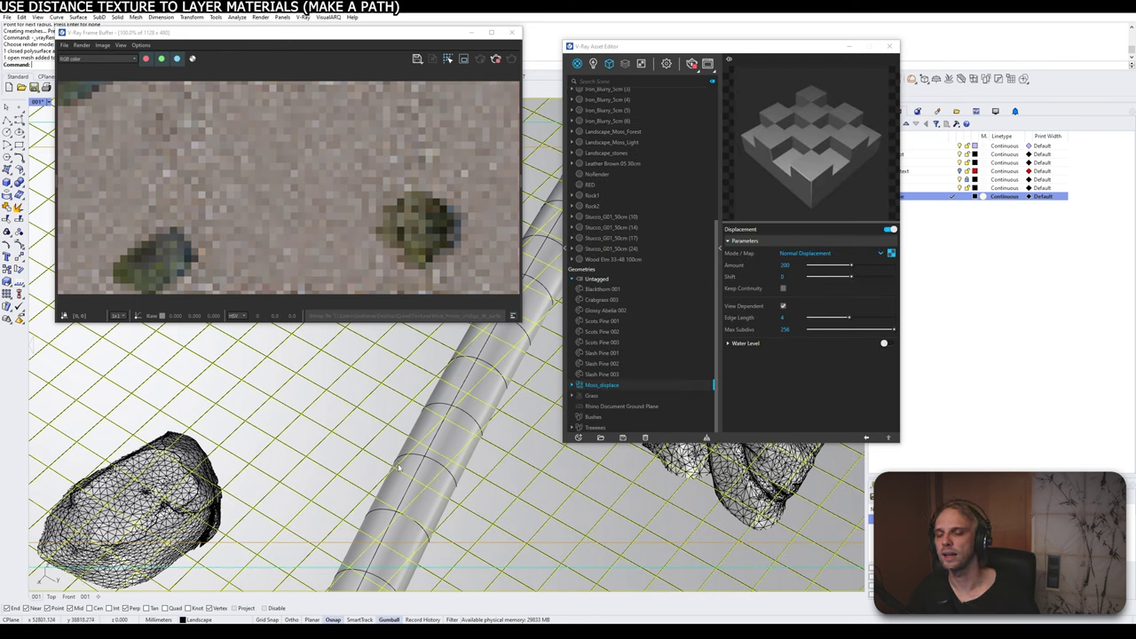
pyautogui.click(471, 424)
pyautogui.press('Escape')
pyautogui.scroll(5, 581, 211)
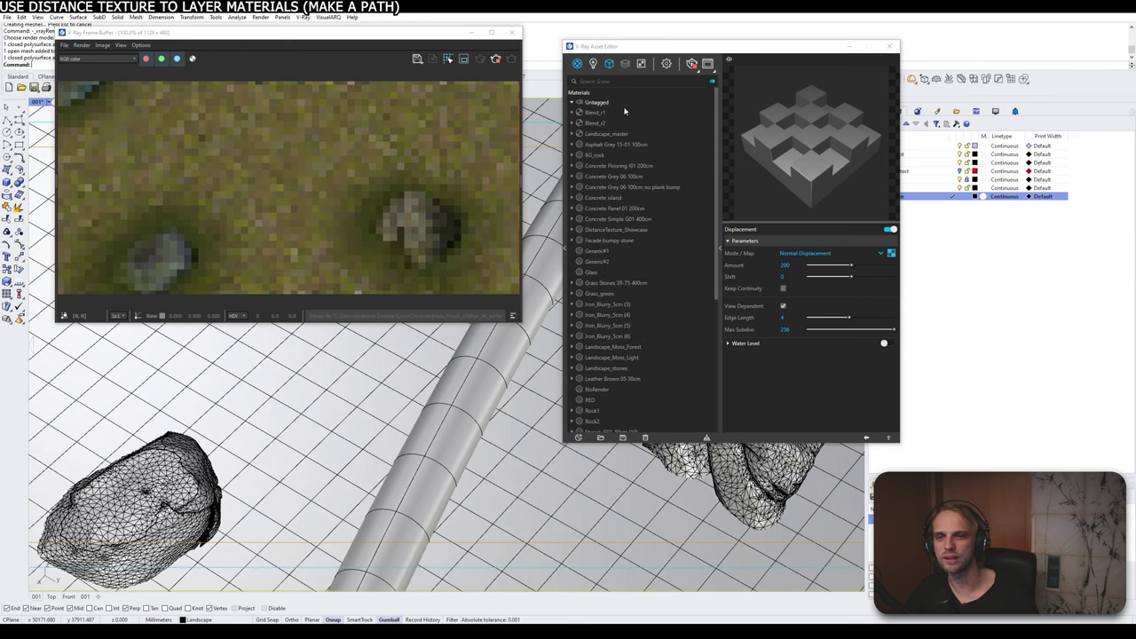
pyautogui.click(607, 133)
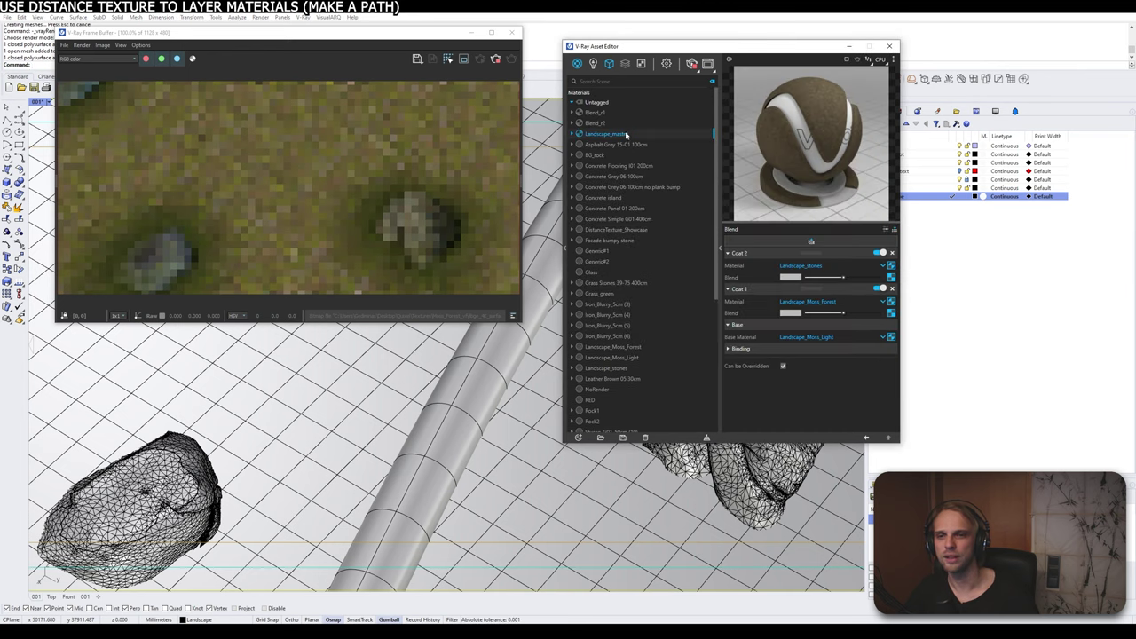
pyautogui.click(891, 277)
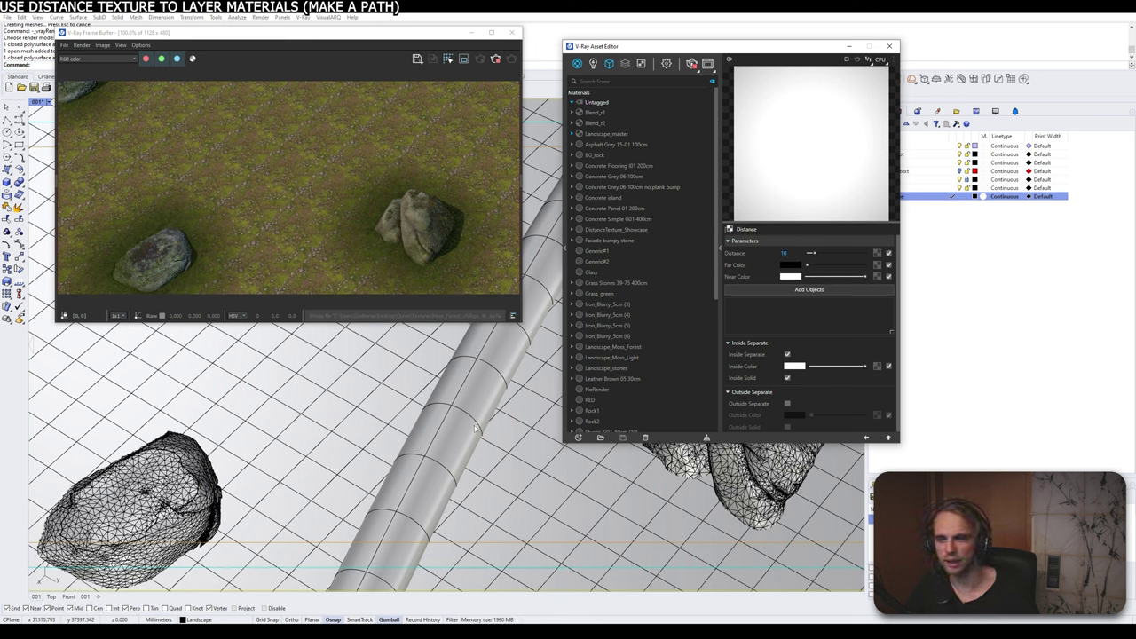
pyautogui.click(479, 382)
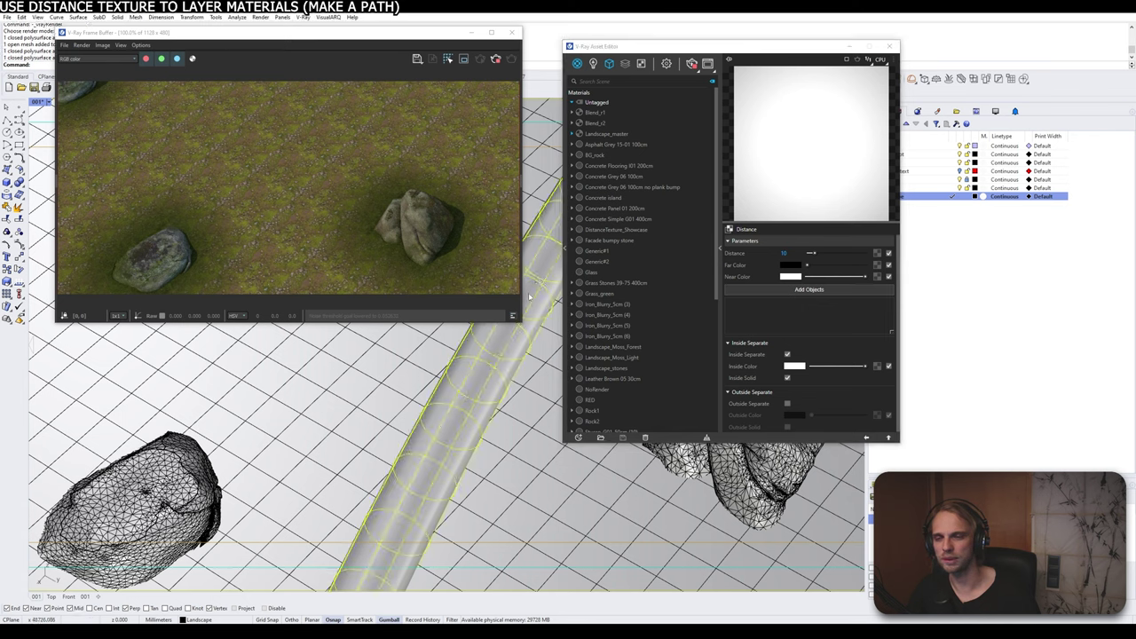
pyautogui.click(789, 294)
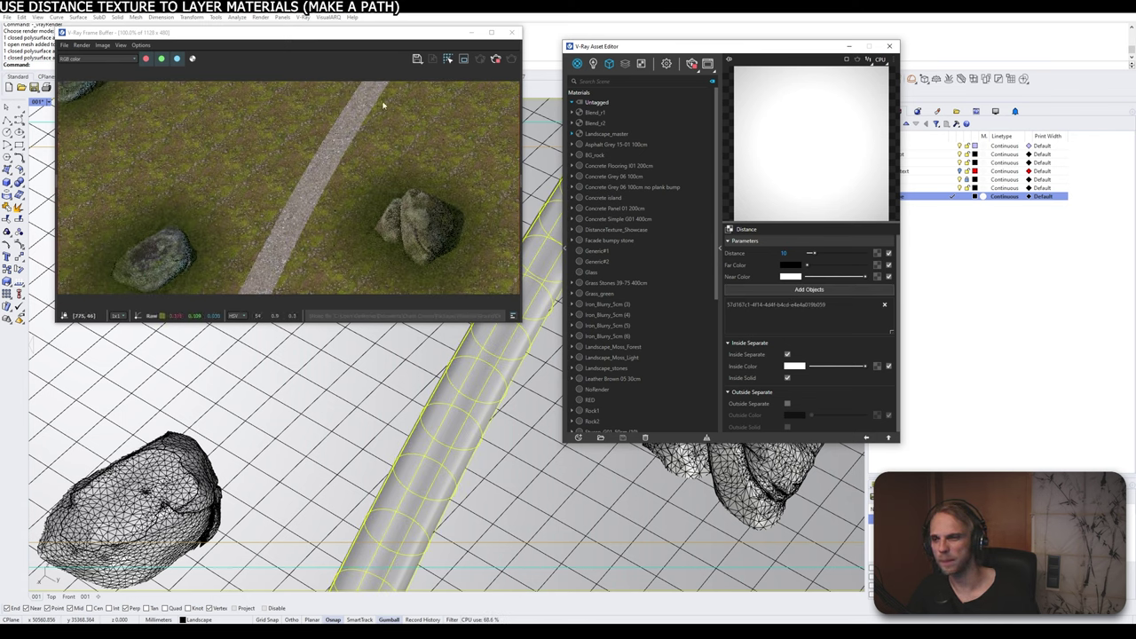
# Step: Examine the stone path and its edges against the moss in the interactive render, from overview to close-up
pyautogui.scroll(-3, 460, 391)
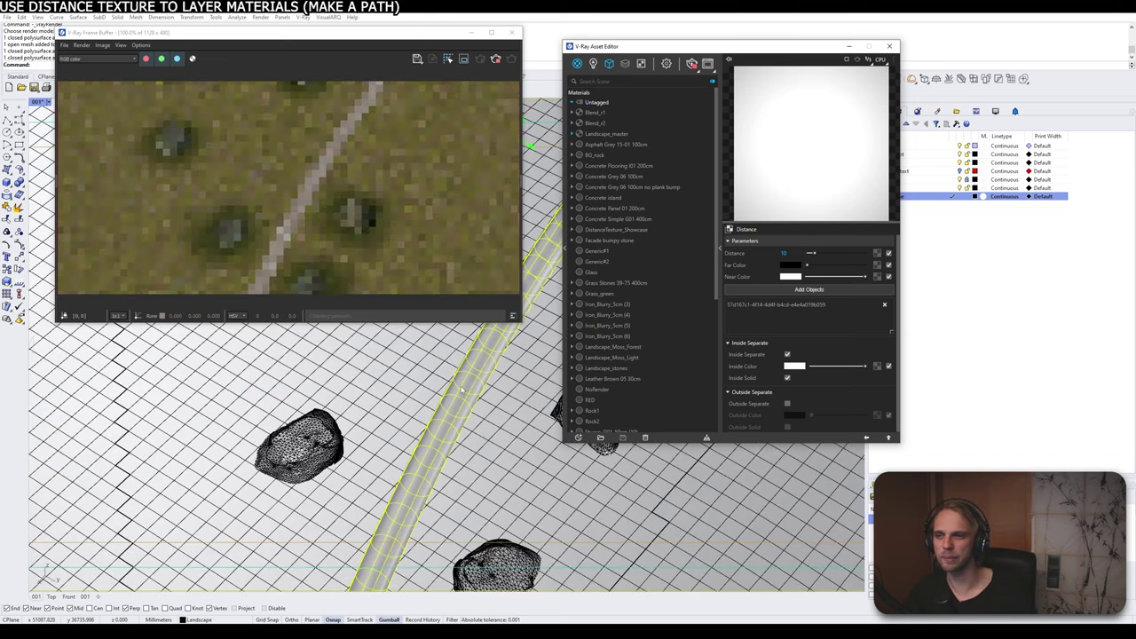
pyautogui.scroll(-3, 470, 422)
pyautogui.scroll(5, 475, 433)
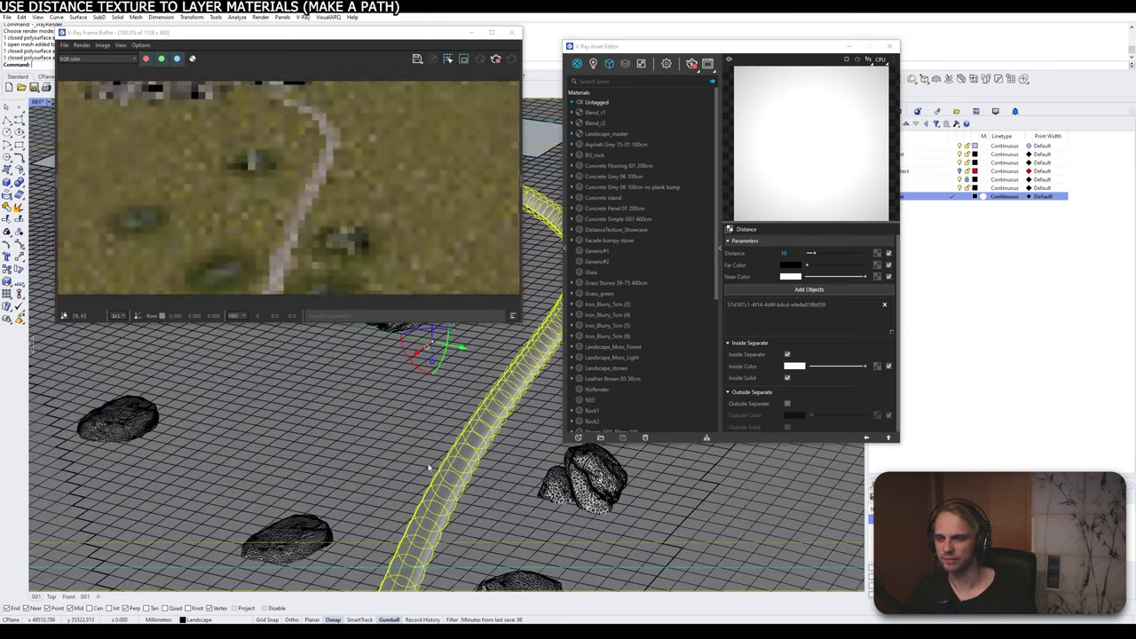
pyautogui.scroll(-6, 479, 477)
pyautogui.moveTo(471, 360); pyautogui.dragTo(426, 354)
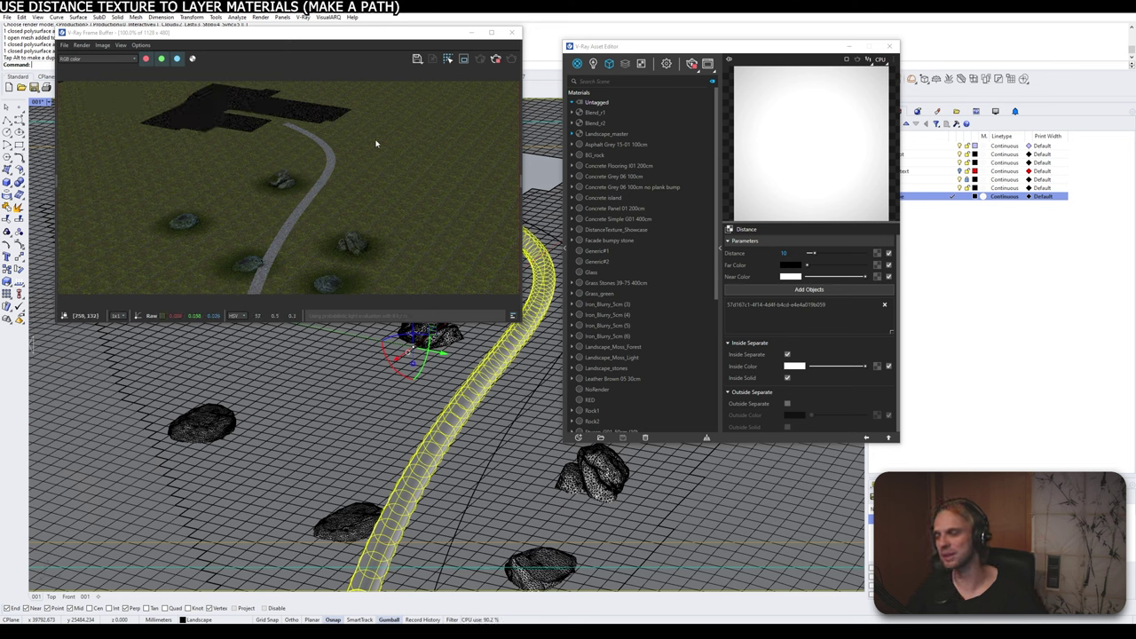
pyautogui.hotkey('ctrl', 'z')
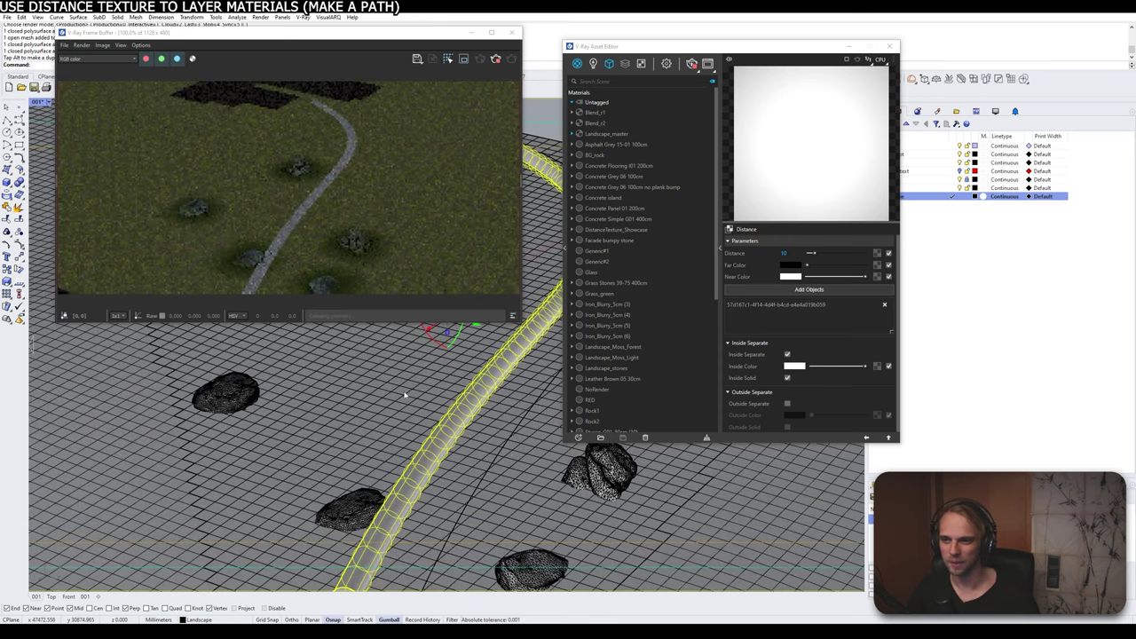
pyautogui.keyDown('shift'); pyautogui.moveTo(541, 487); pyautogui.dragTo(437, 438, button='right'); pyautogui.keyUp('shift')
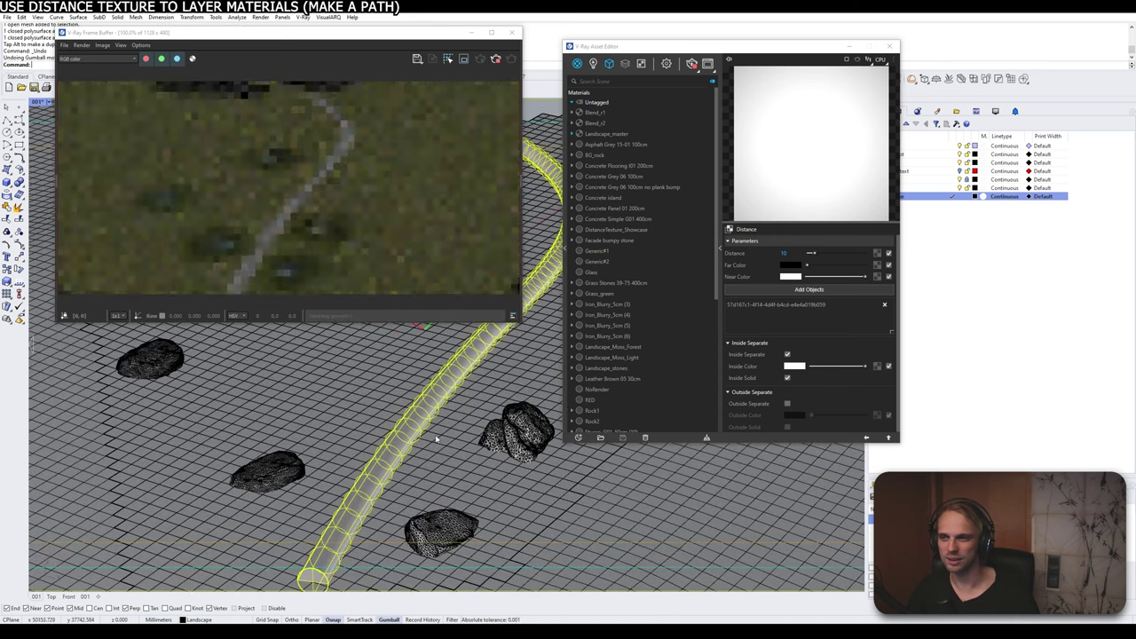
pyautogui.scroll(2, 437, 436)
pyautogui.scroll(3, 444, 414)
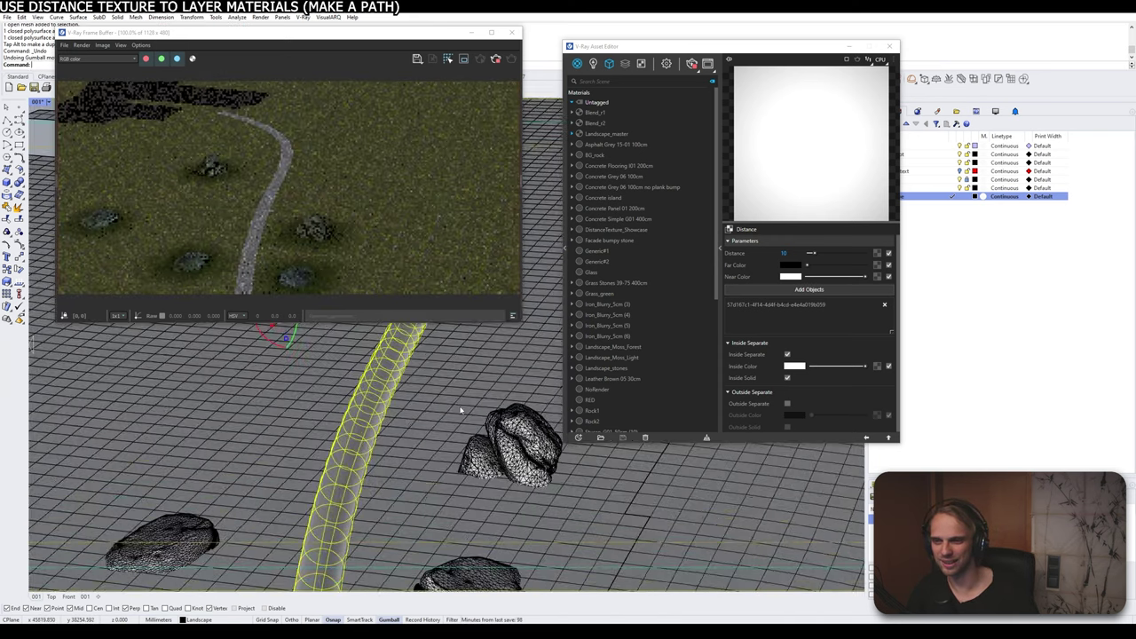
pyautogui.press('Escape')
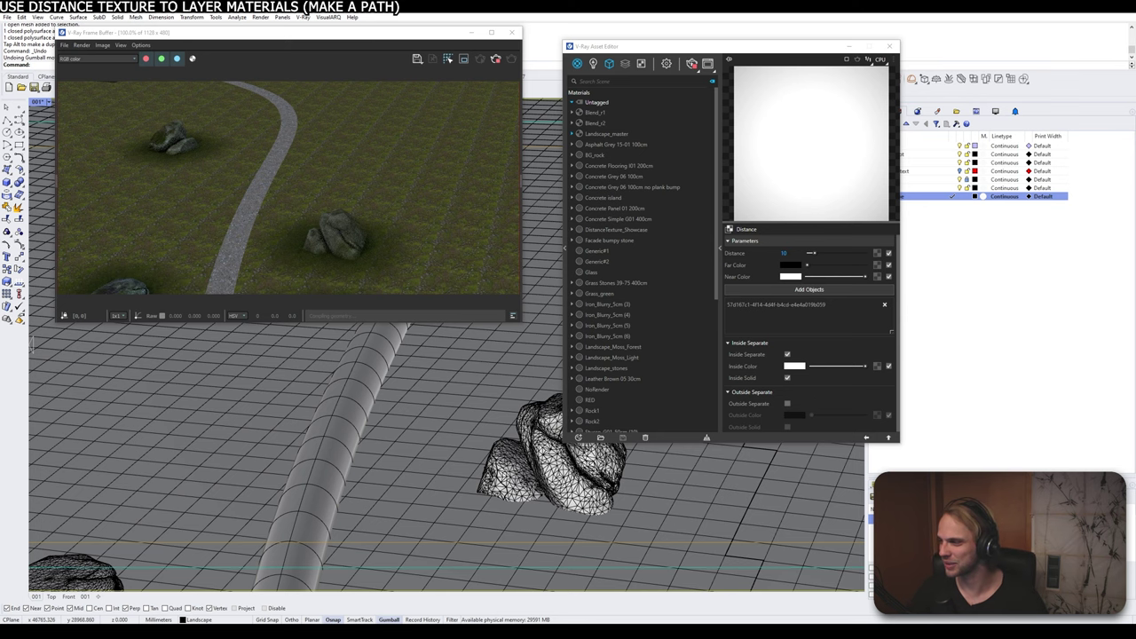
pyautogui.keyDown('shift'); pyautogui.moveTo(260, 422); pyautogui.dragTo(386, 447, button='right'); pyautogui.keyUp('shift')
pyautogui.scroll(5, 266, 280)
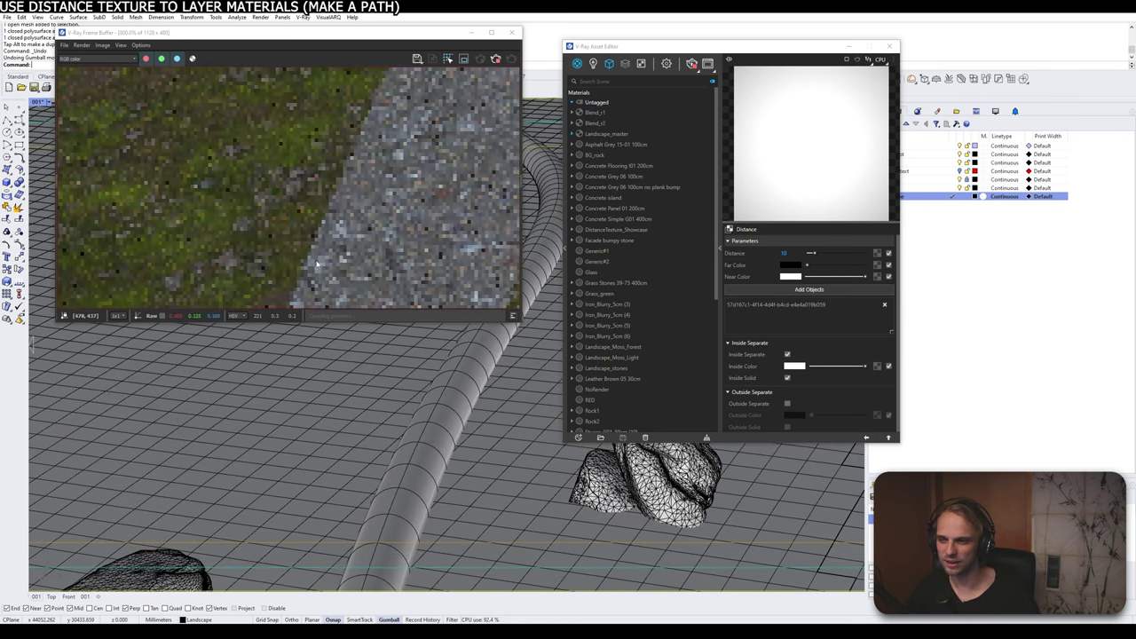
pyautogui.moveTo(381, 465); pyautogui.dragTo(400, 472, button='right')
# Step: Set the stone coat's Distance texture distance to 1000
pyautogui.doubleClick(796, 254)
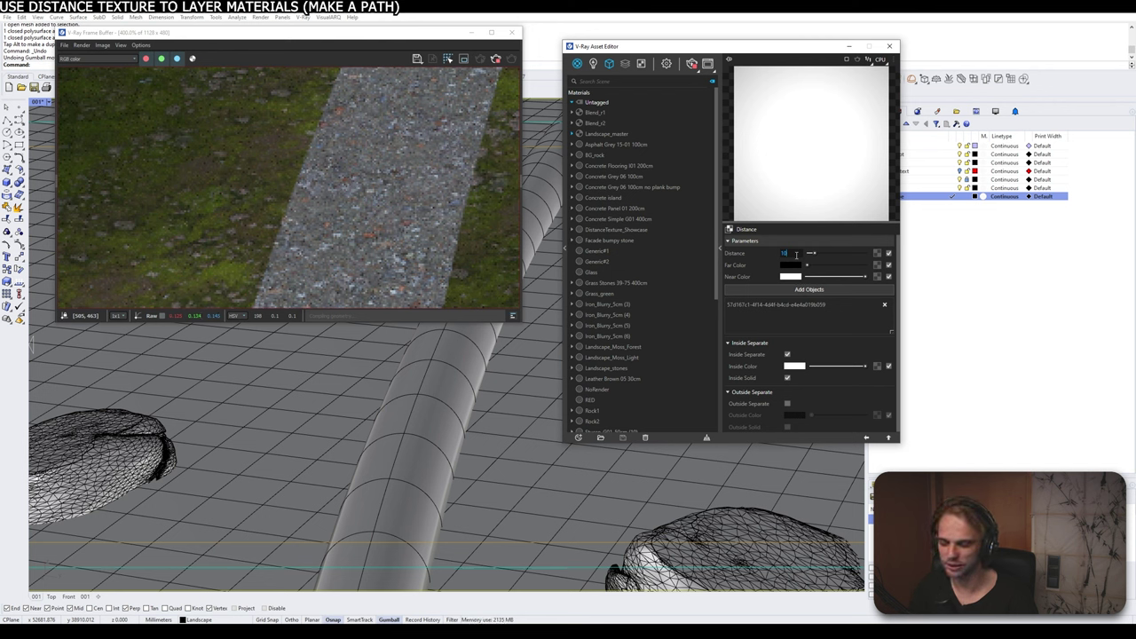
pyautogui.write('00')
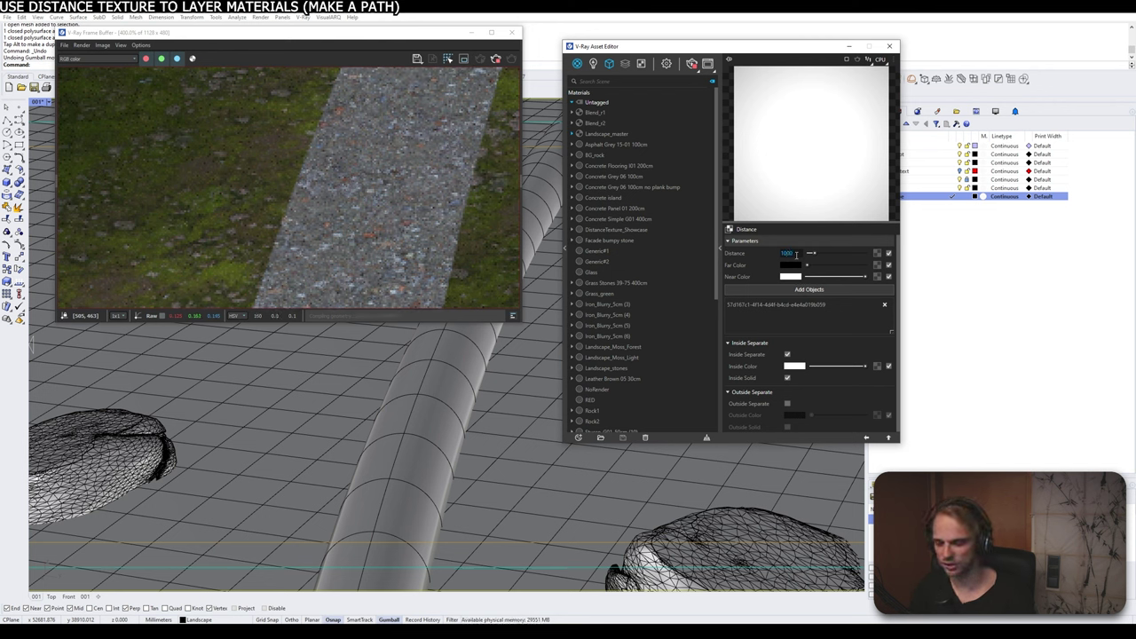
pyautogui.press('Return')
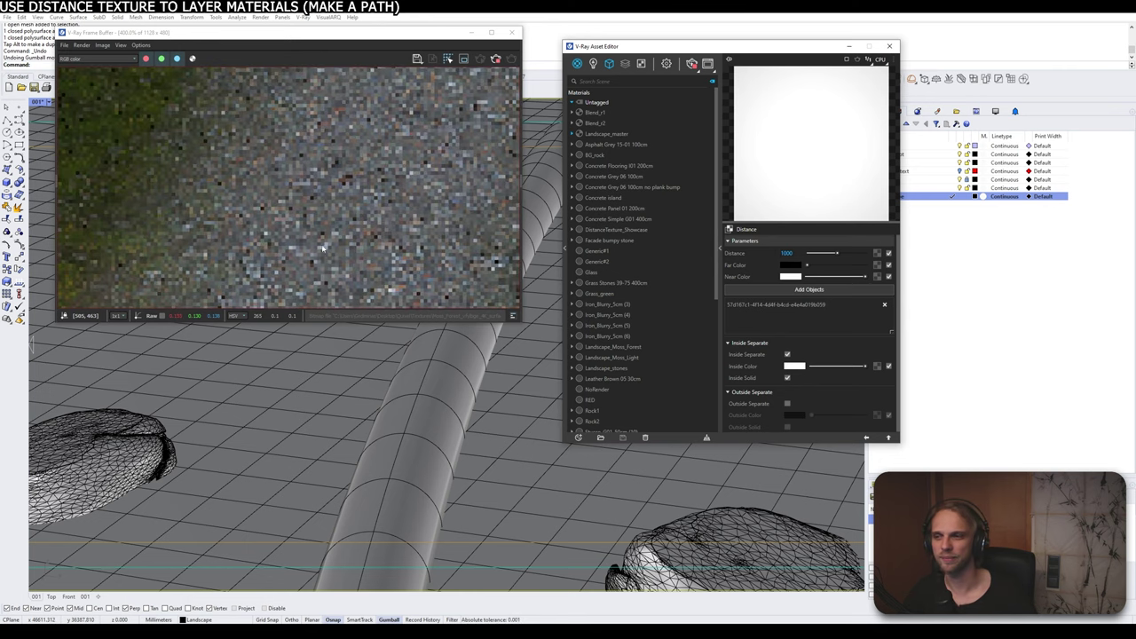
# Step: Delete the path pipe and its curve, and remove the pipe's entry from the Distance texture's object list
pyautogui.scroll(-5, 501, 447)
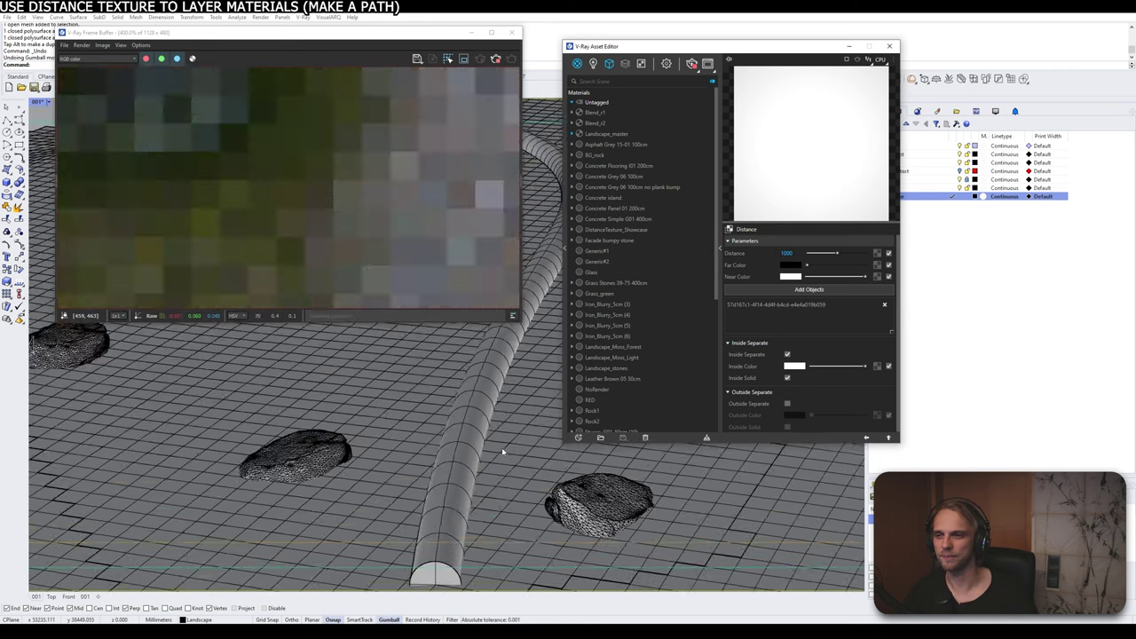
pyautogui.keyDown('shift'); pyautogui.moveTo(502, 447); pyautogui.dragTo(371, 482, button='right'); pyautogui.keyUp('shift')
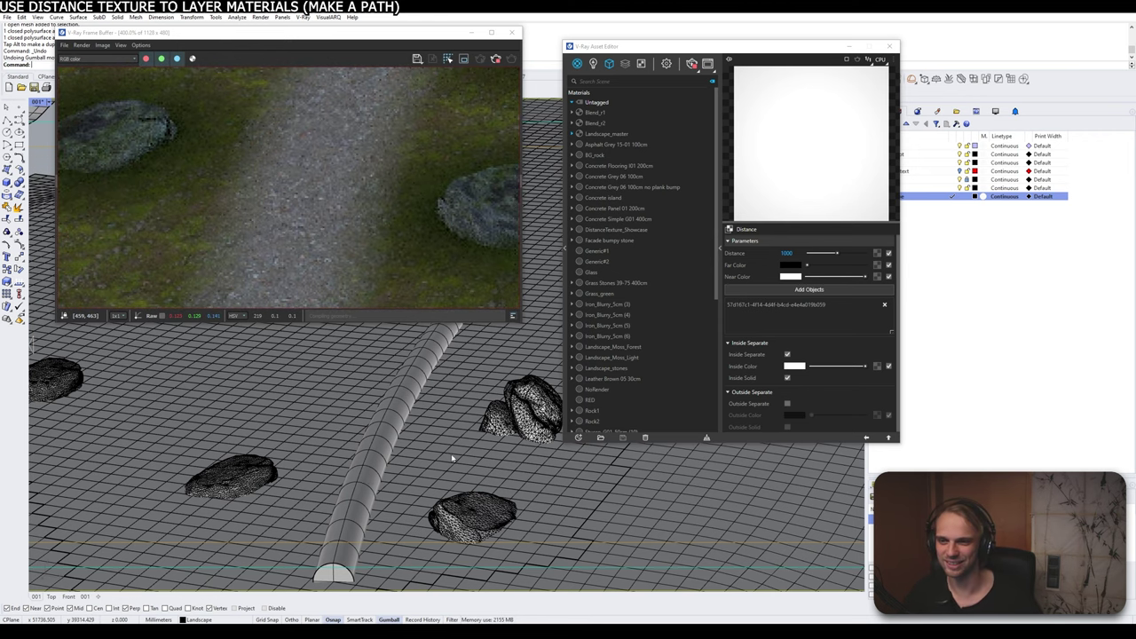
pyautogui.scroll(-5, 448, 451)
pyautogui.click(423, 430)
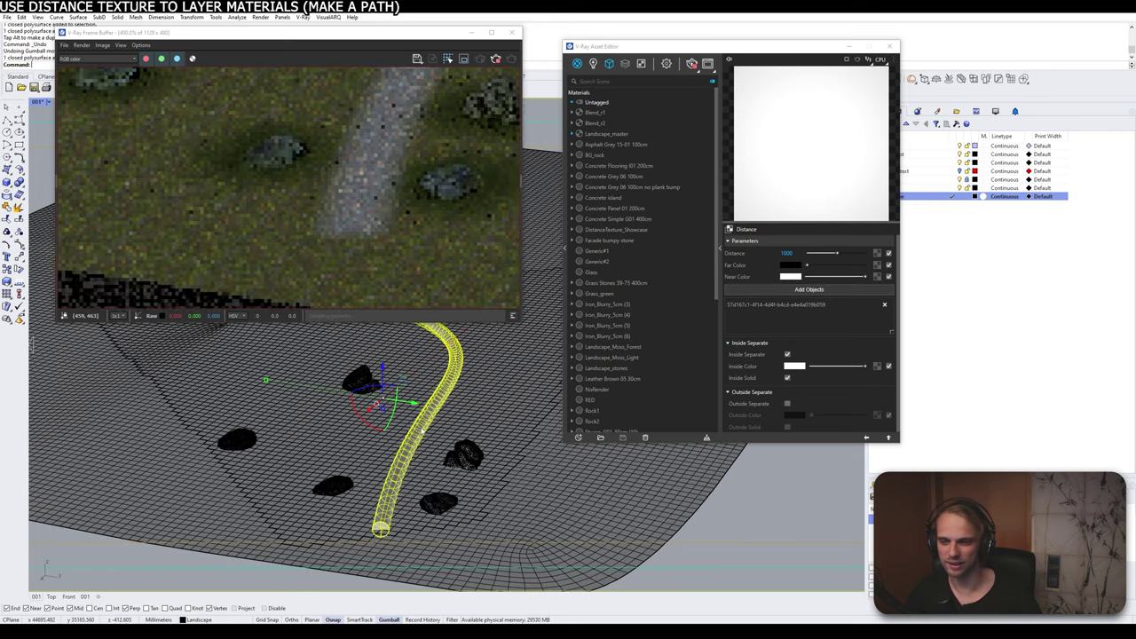
pyautogui.press('Delete')
pyautogui.click(423, 431)
pyautogui.click(461, 451)
pyautogui.press('Delete')
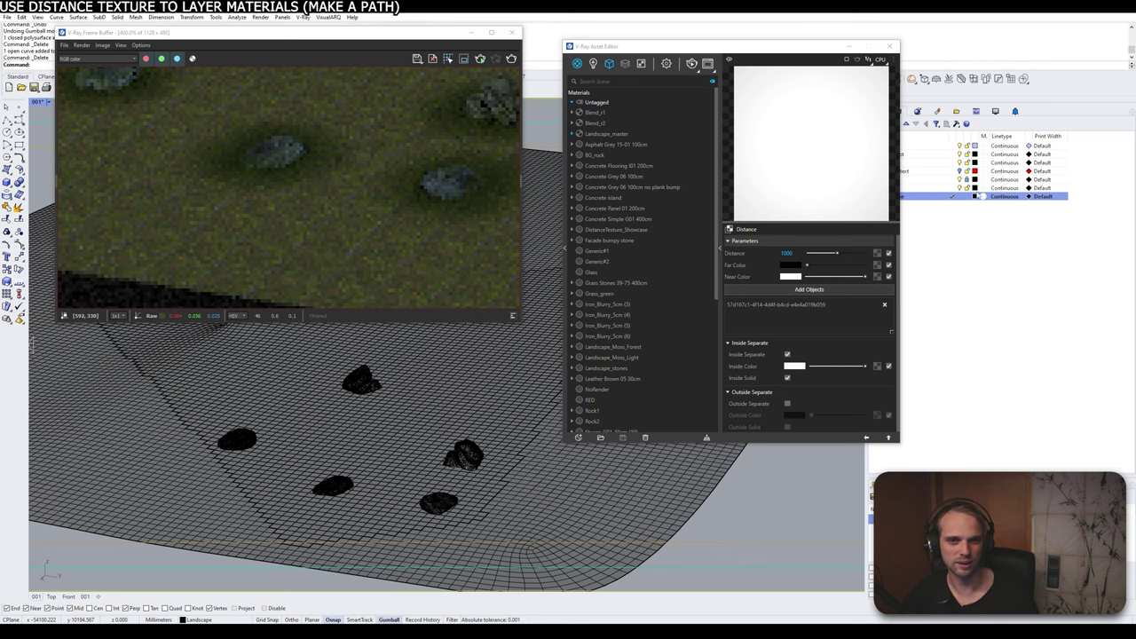
pyautogui.click(885, 305)
# Step: Turn on the red layer that holds the prepared path pipes and move the floating windows clear of the model
pyautogui.moveTo(757, 51); pyautogui.dragTo(740, 75)
pyautogui.click(959, 170)
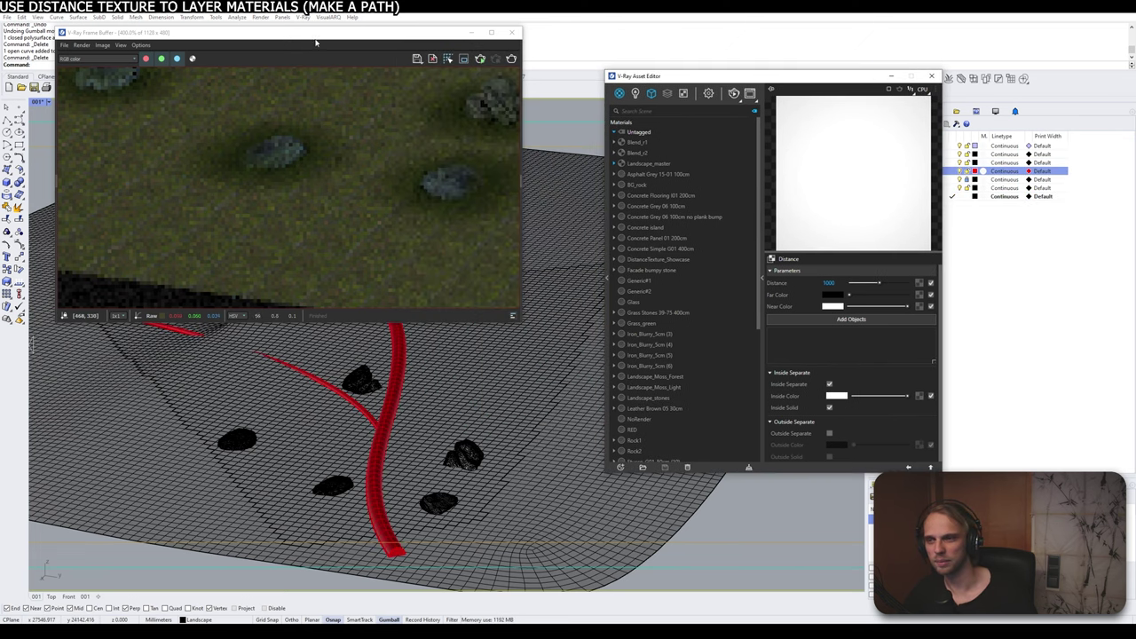
pyautogui.moveTo(321, 37); pyautogui.dragTo(305, 14)
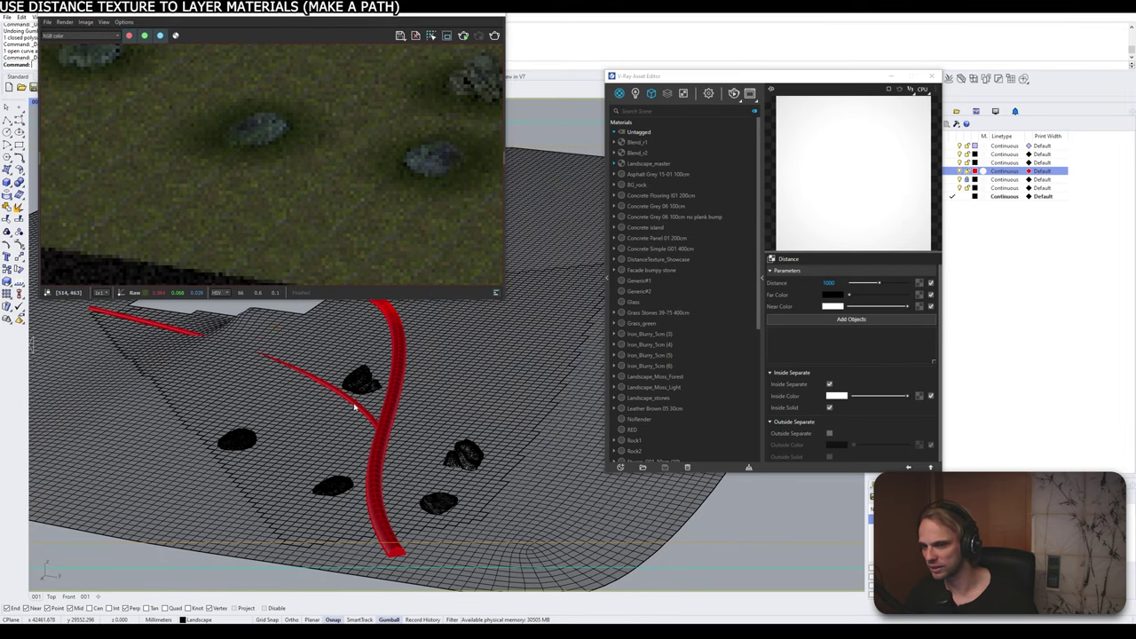
# Step: Add both red path pipes to the Distance texture on Landscape_master's stone coat
pyautogui.click(334, 402)
pyautogui.keyDown('shift'); pyautogui.click(395, 380); pyautogui.keyUp('shift')
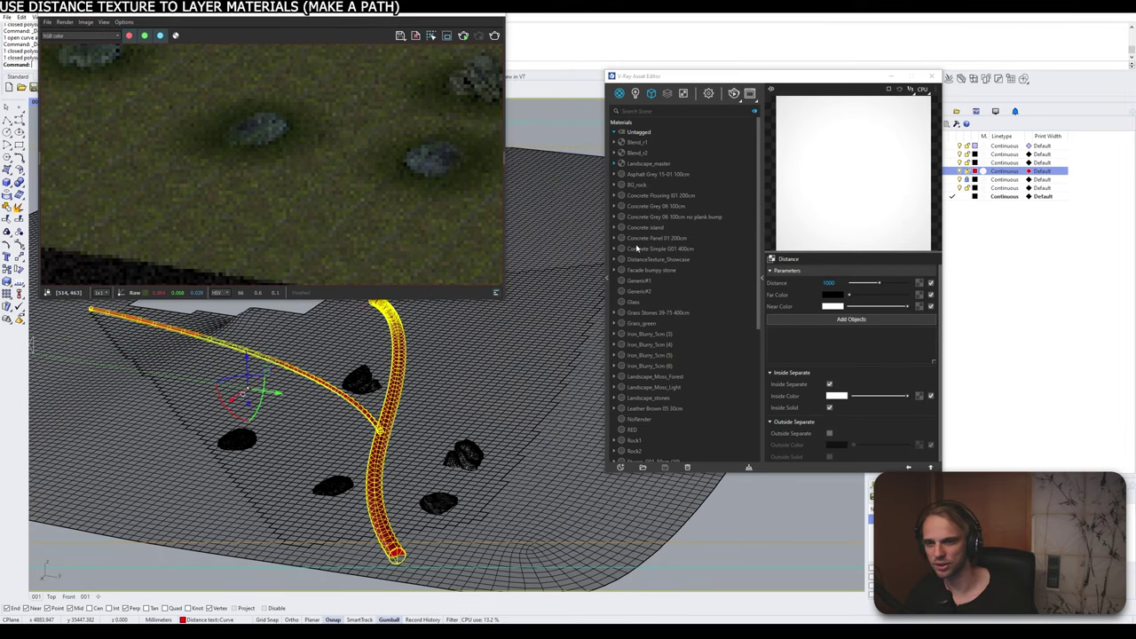
pyautogui.click(633, 164)
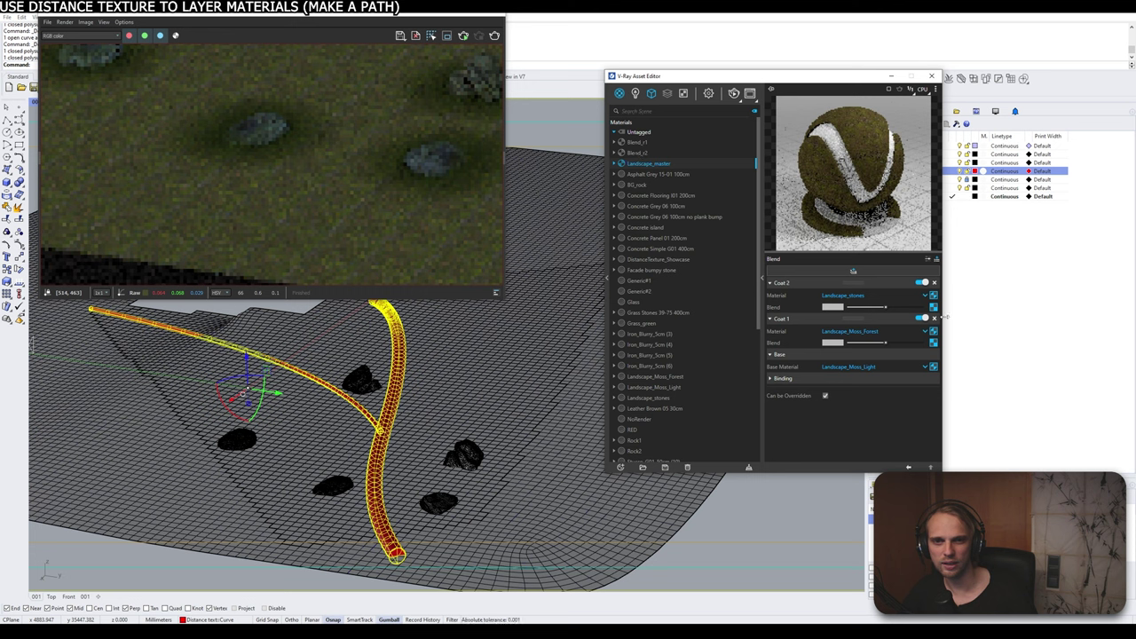
pyautogui.click(933, 307)
pyautogui.click(850, 320)
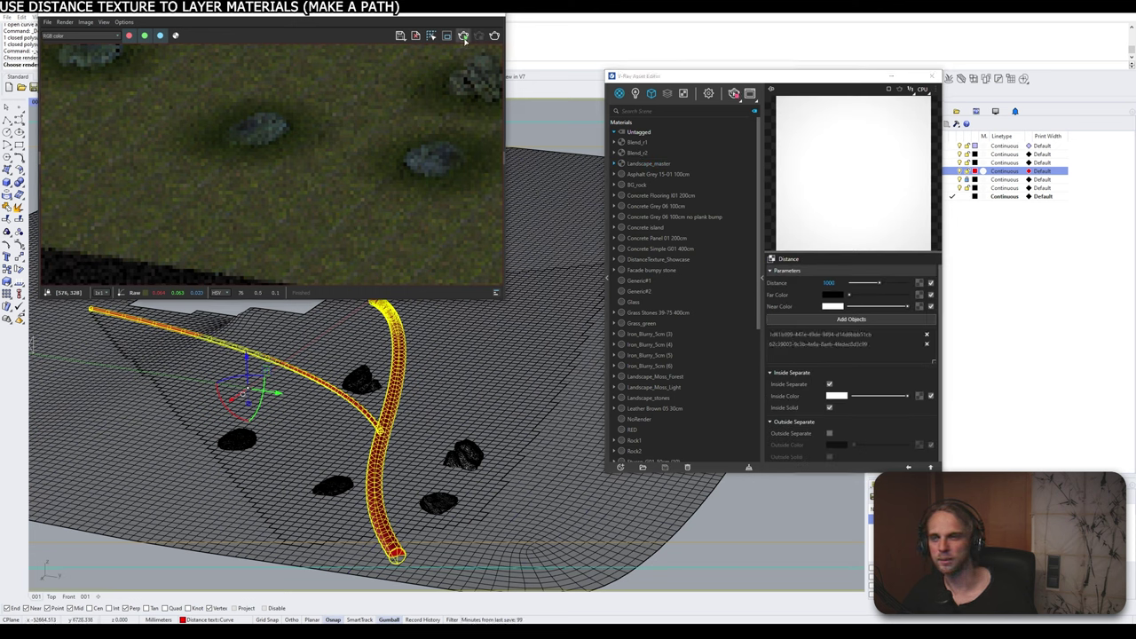
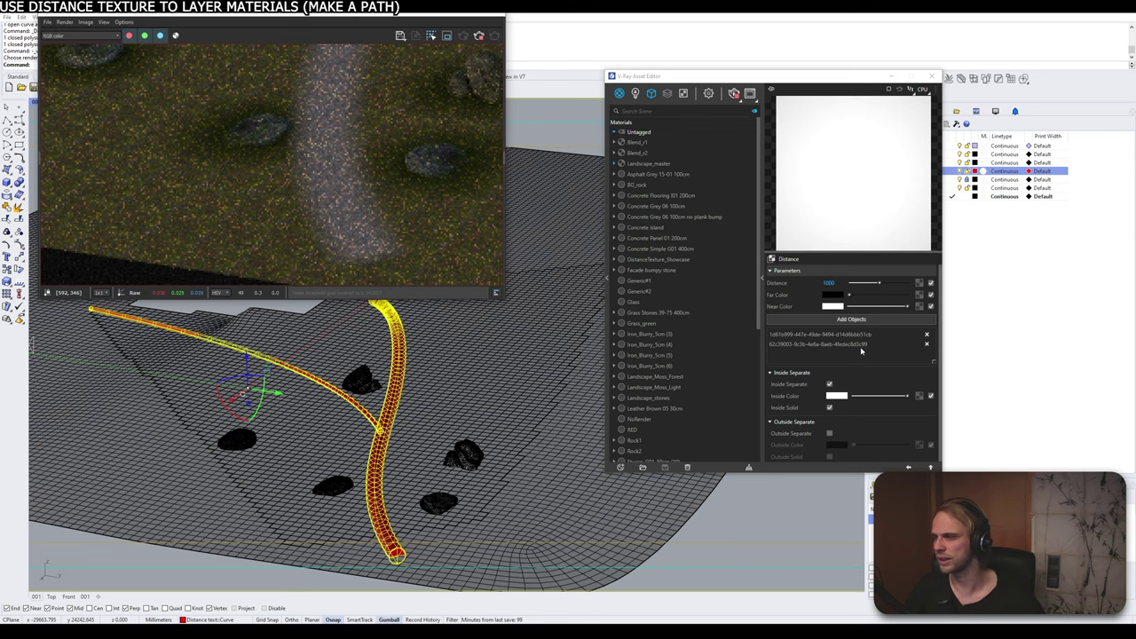
# Step: Examine the branching stone path across the landscape render and the coats of the Landscape_master blend
pyautogui.click(741, 521)
pyautogui.scroll(-5, 491, 389)
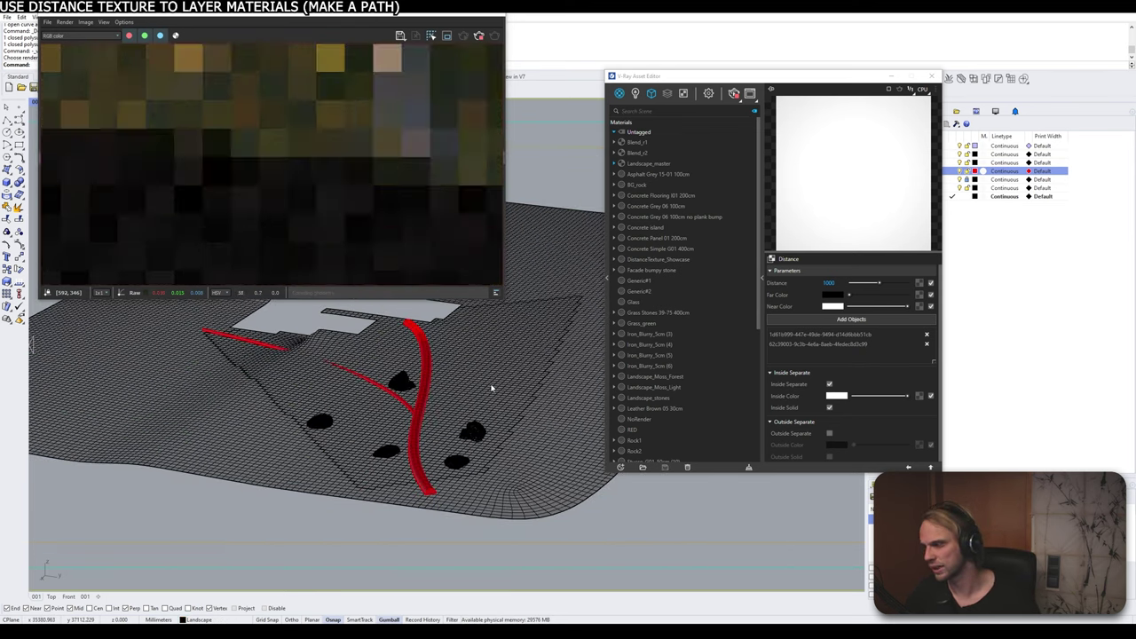
pyautogui.moveTo(558, 257); pyautogui.dragTo(457, 428, button='right')
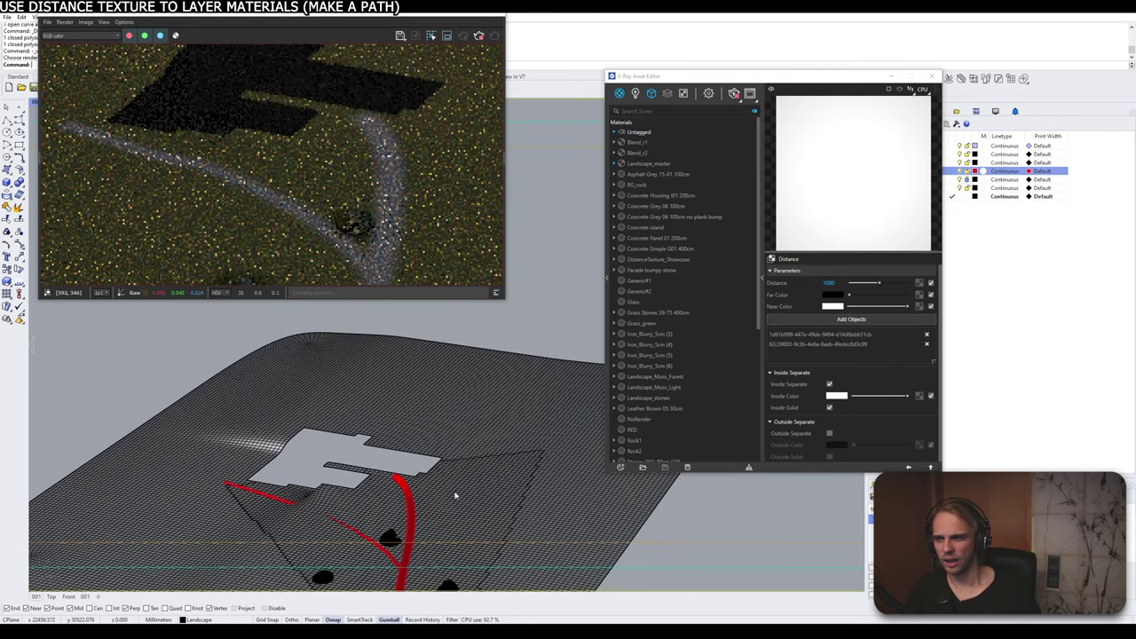
pyautogui.scroll(-2, 346, 186)
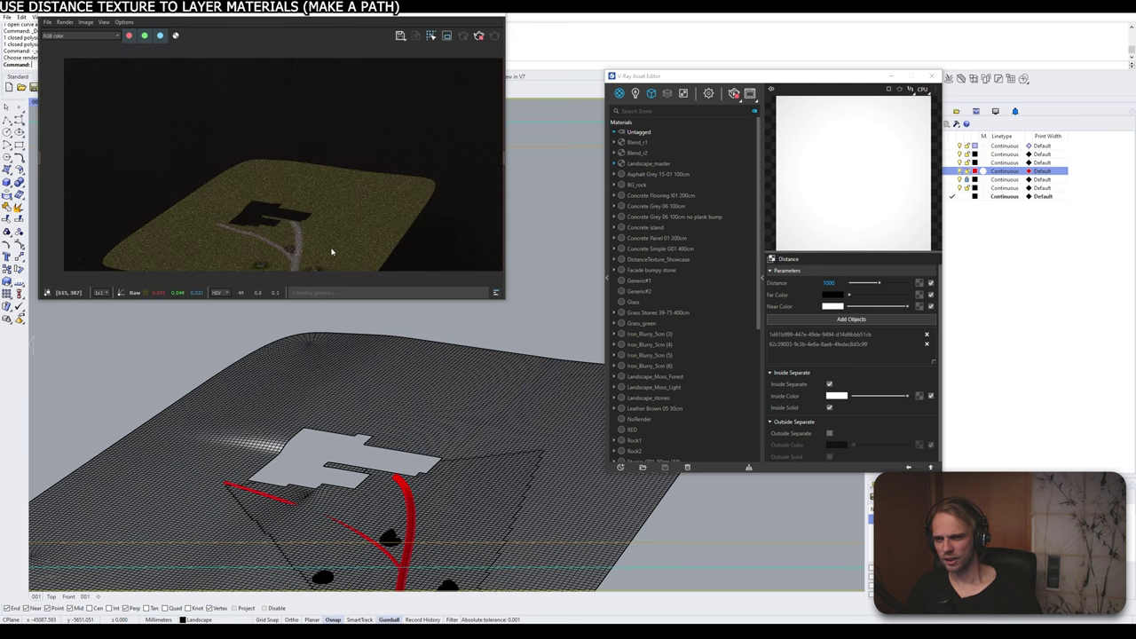
pyautogui.moveTo(442, 506); pyautogui.dragTo(432, 553, button='right')
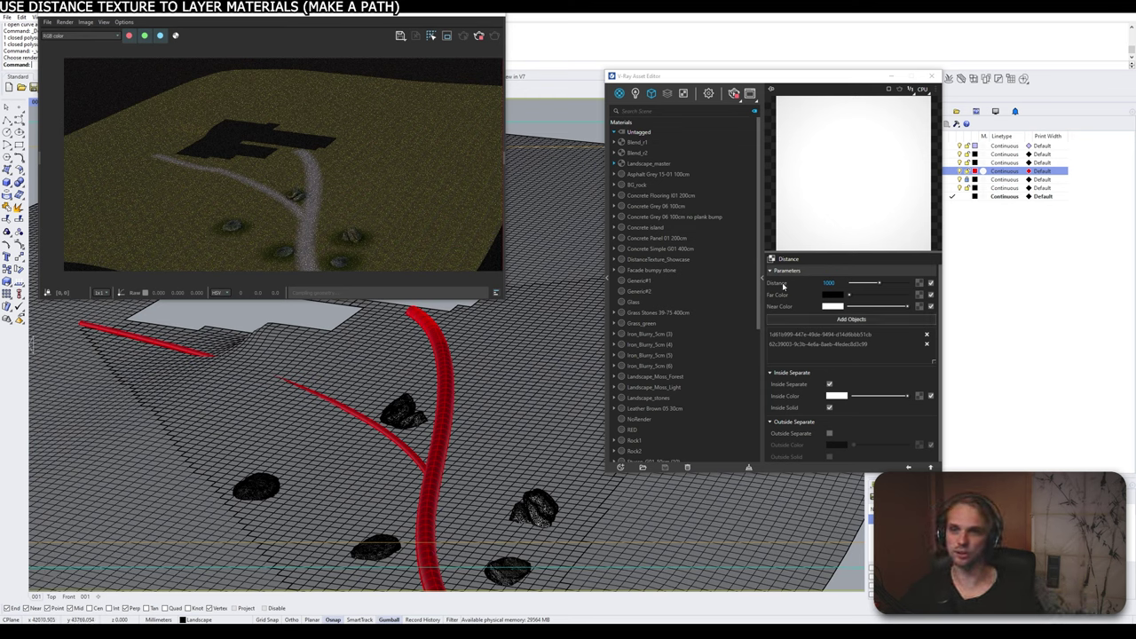
pyautogui.click(647, 163)
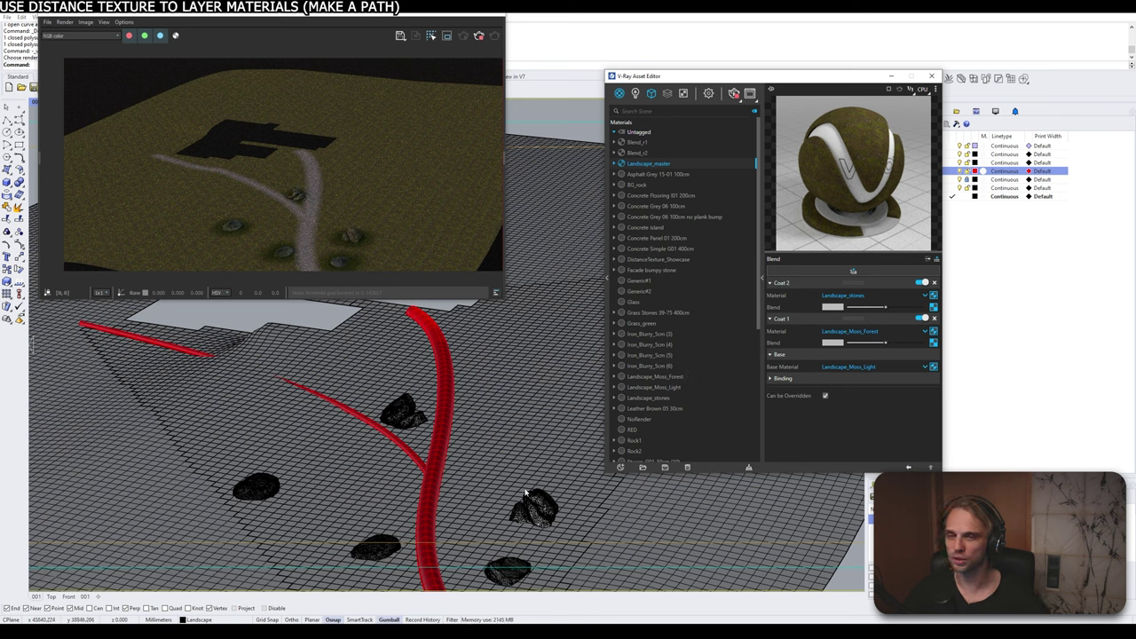
pyautogui.click(964, 332)
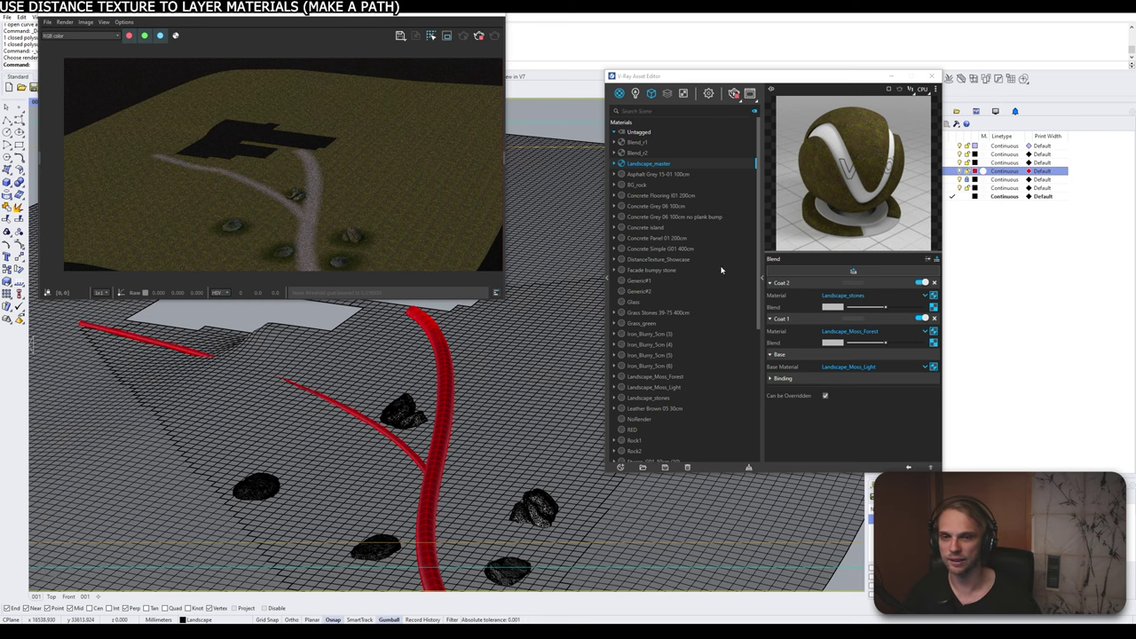
# Step: Restore the saved eye-level camera view and show all hidden objects in the scene
pyautogui.doubleClick(905, 520)
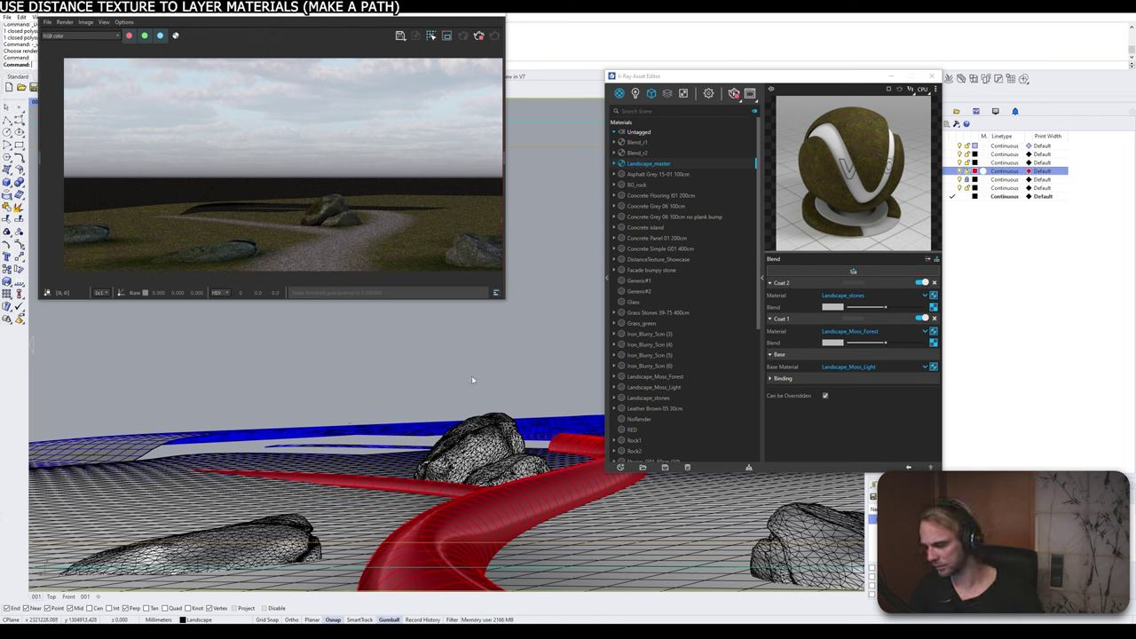
pyautogui.hotkey('ctrl', 'alt', 'h')
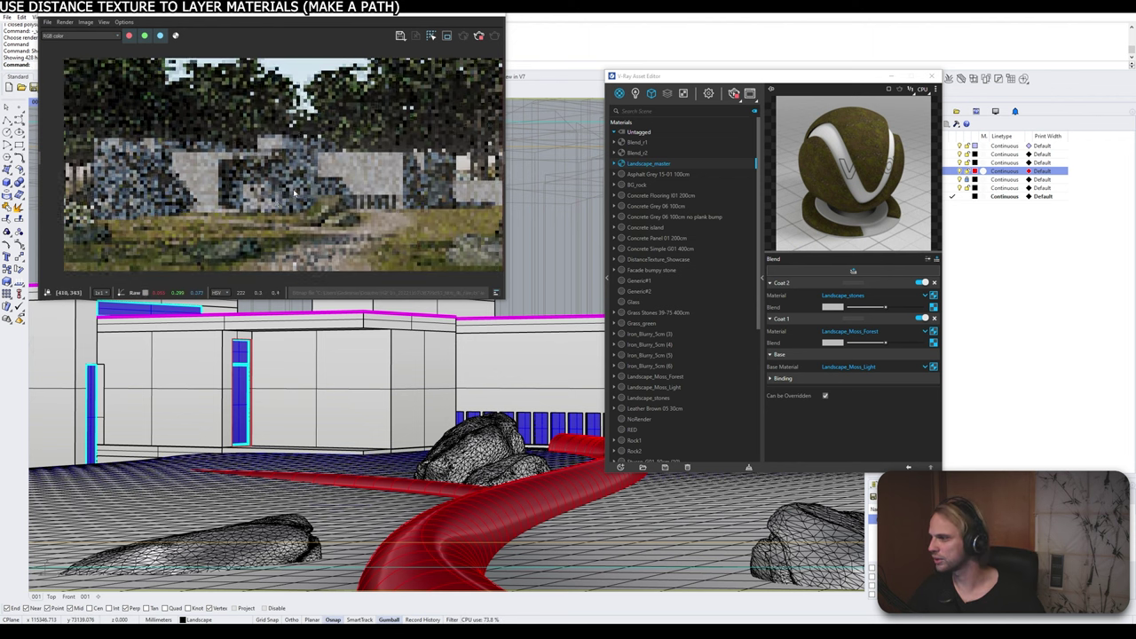
# Step: Move the V-Ray Asset Editor clear of the layer list and stop the interactive render
pyautogui.scroll(-1, 369, 174)
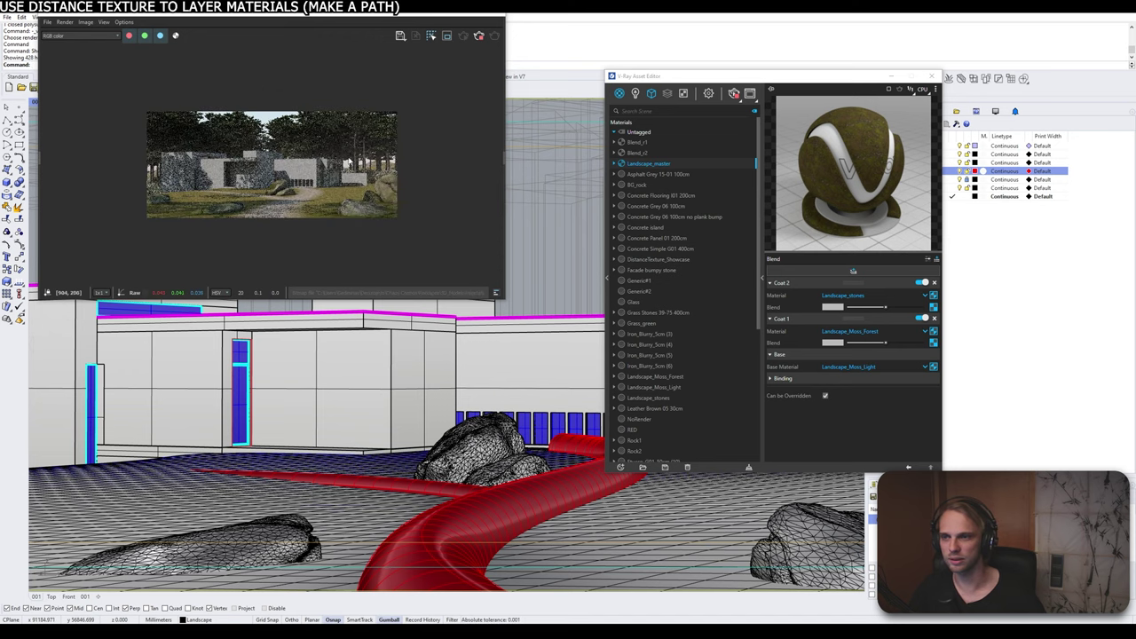
pyautogui.scroll(1, 355, 174)
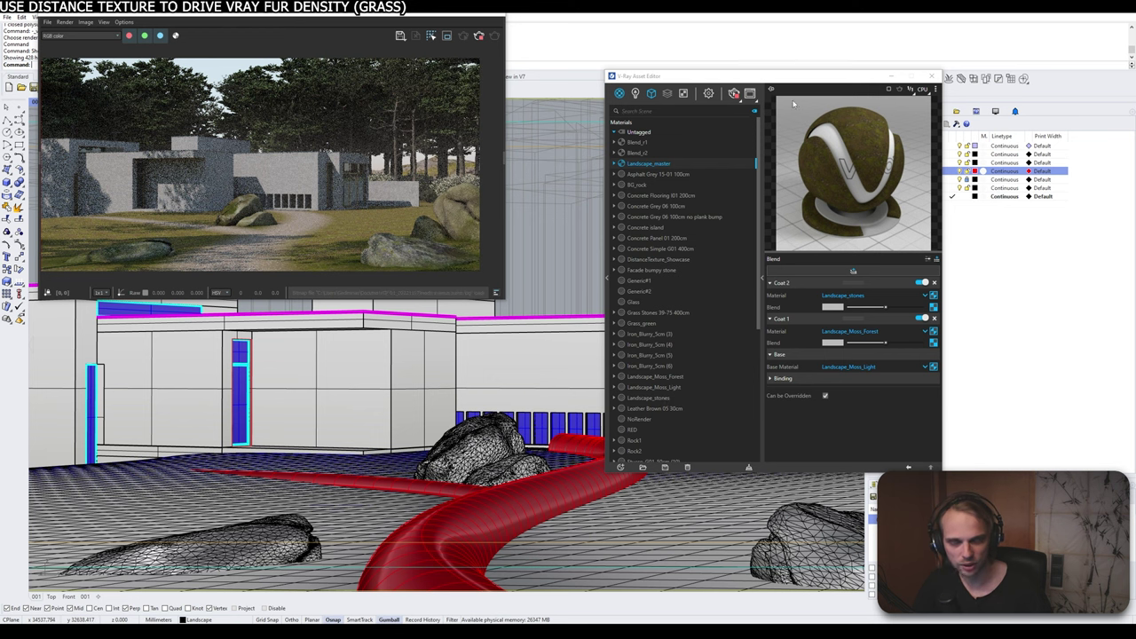
pyautogui.moveTo(810, 85); pyautogui.dragTo(728, 49)
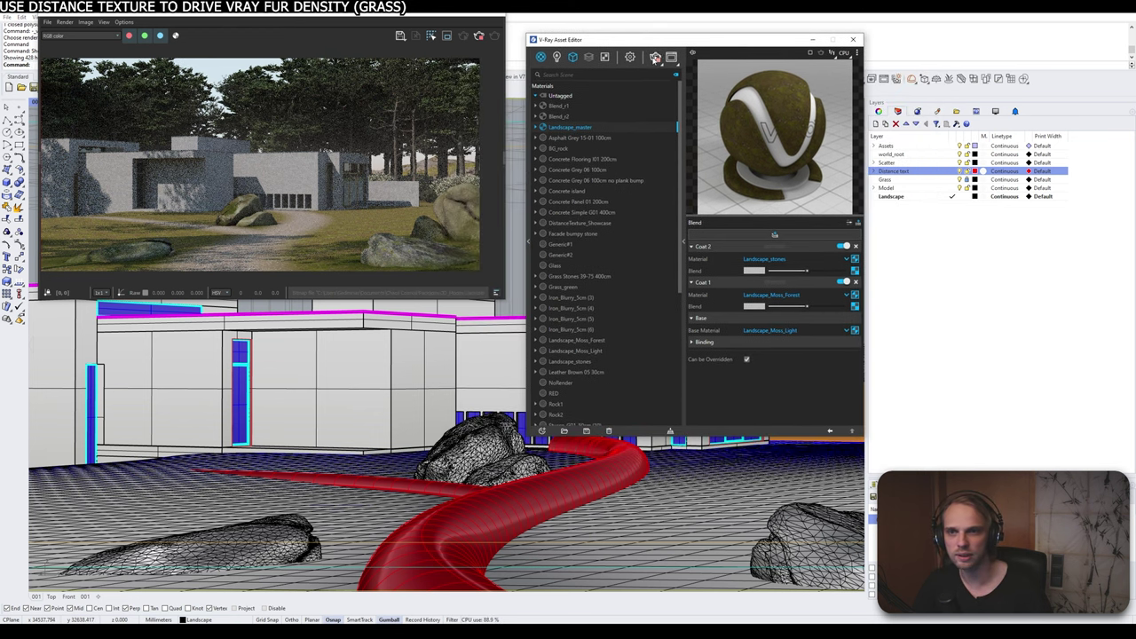
pyautogui.click(655, 58)
# Step: Try to pick the grass surface on the landscape and unlock all locked objects
pyautogui.moveTo(373, 401); pyautogui.dragTo(303, 497, button='right')
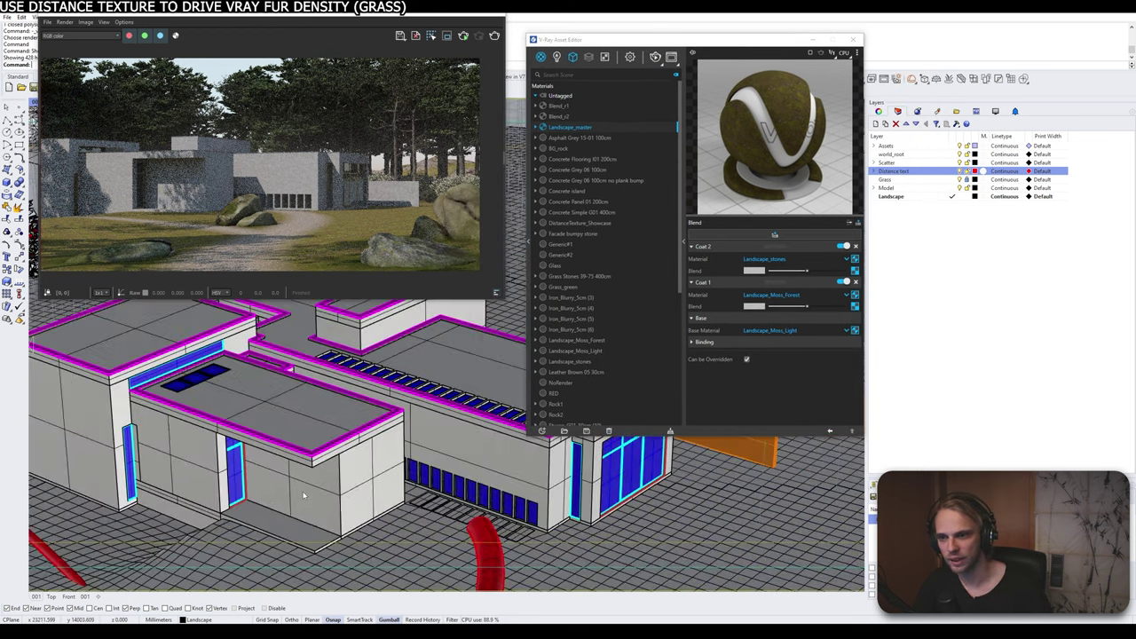
pyautogui.scroll(-10, 303, 493)
pyautogui.moveTo(320, 545); pyautogui.dragTo(373, 426, button='right')
pyautogui.scroll(2, 360, 387)
pyautogui.click(334, 380)
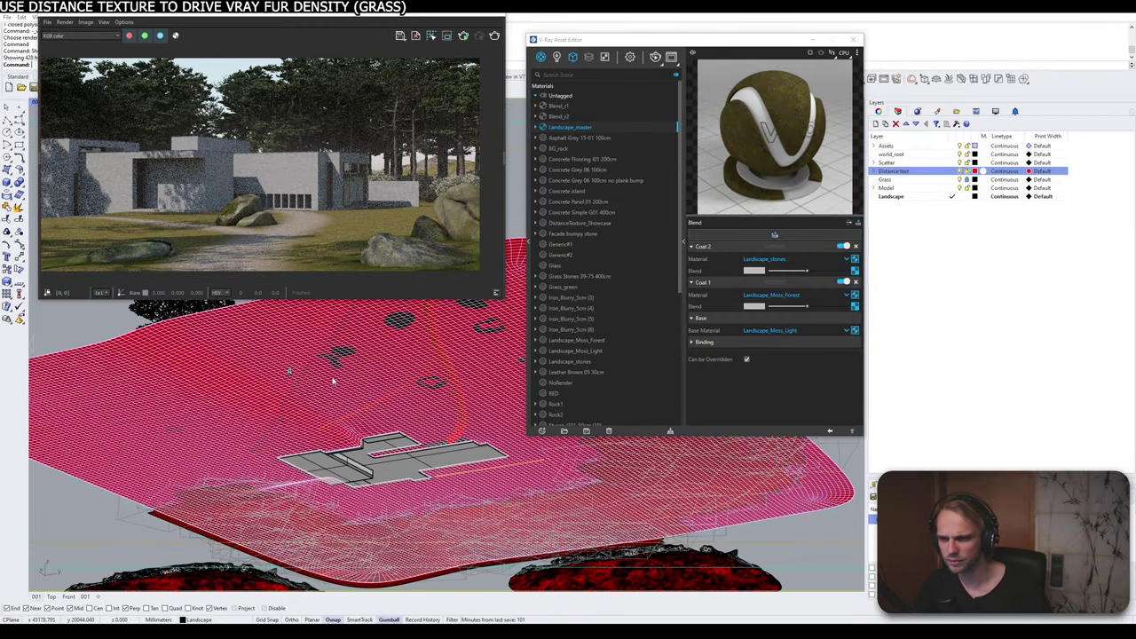
pyautogui.click(339, 383)
pyautogui.click(357, 404)
pyautogui.press('Escape')
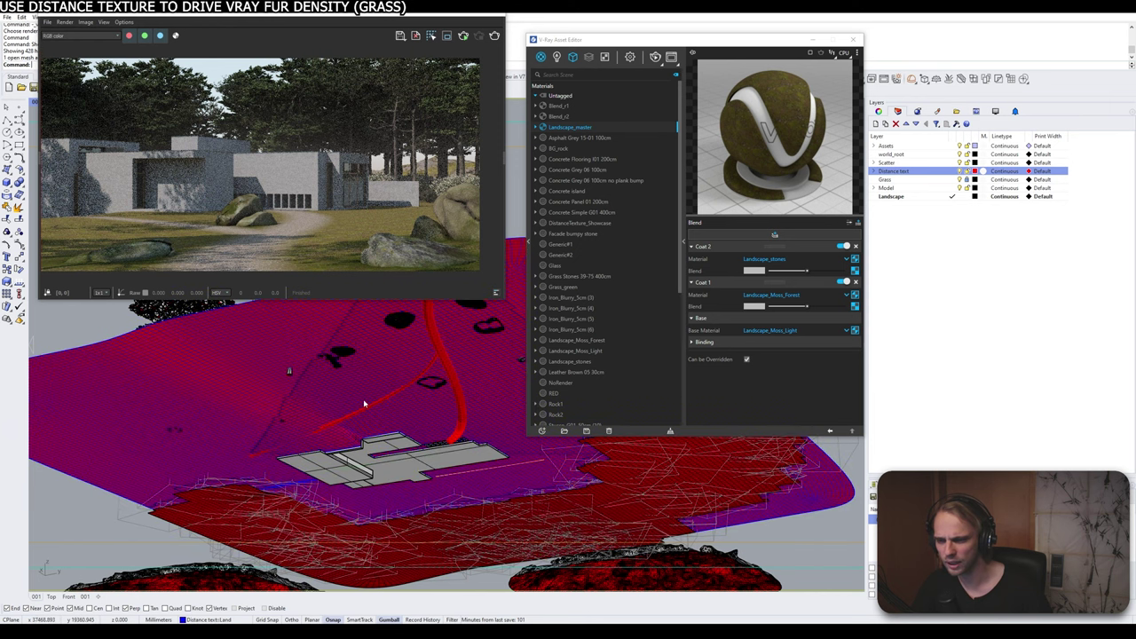
pyautogui.scroll(-2, 365, 404)
pyautogui.click(254, 389)
pyautogui.click(198, 449)
pyautogui.moveTo(198, 449); pyautogui.dragTo(323, 425, button='right')
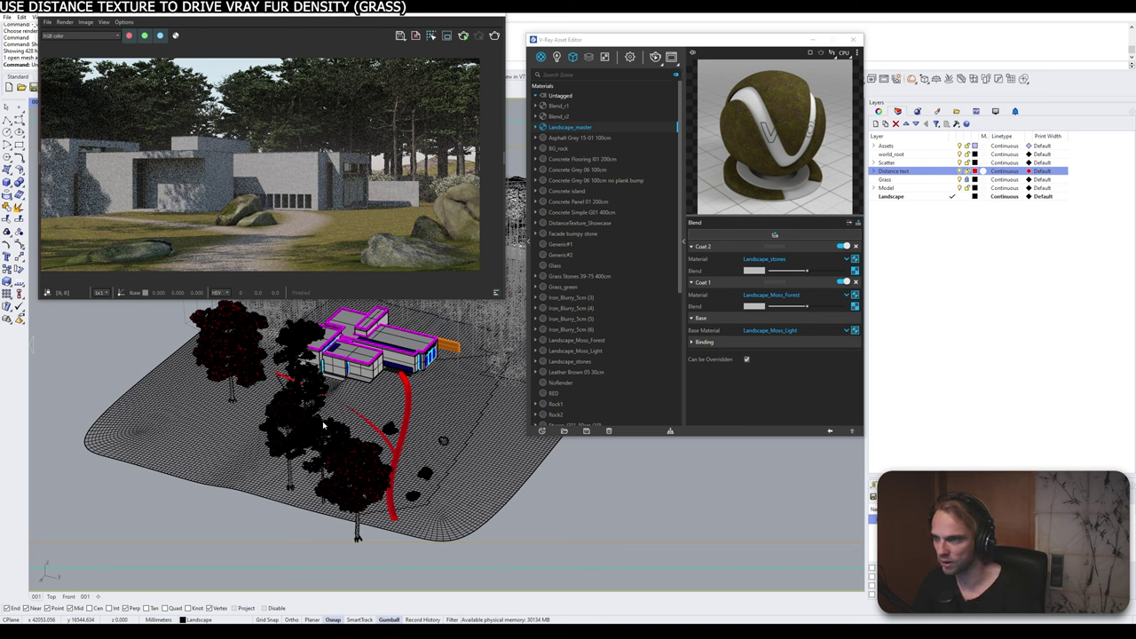
pyautogui.press('Return')
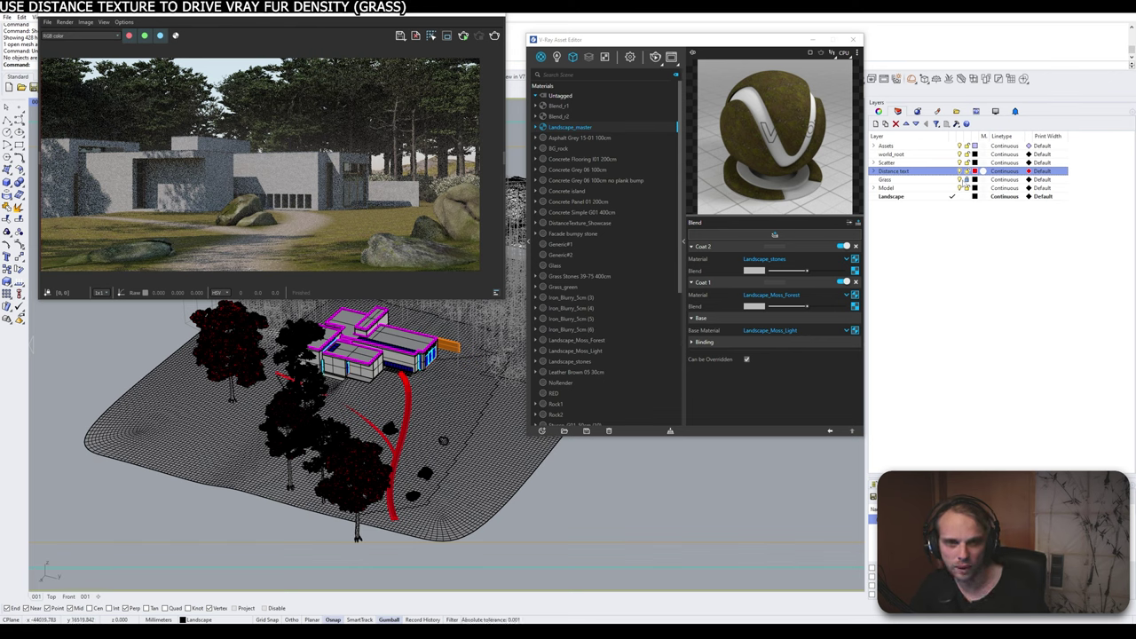
# Step: Unlock the Grass layer and select the grass mesh lying on the landscape in front of the house
pyautogui.click(967, 180)
pyautogui.moveTo(543, 504); pyautogui.dragTo(497, 489, button='right')
pyautogui.scroll(4, 479, 444)
pyautogui.click(472, 391)
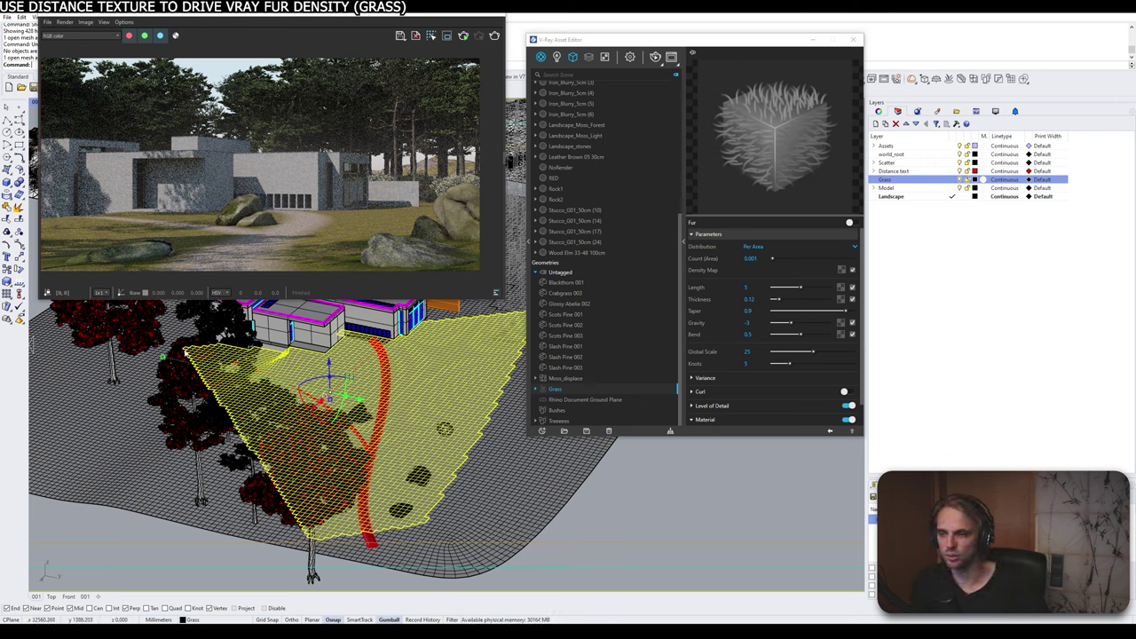
# Step: Examine the Grass_green material and its diffuse settings
pyautogui.moveTo(401, 365); pyautogui.dragTo(232, 349, button='right')
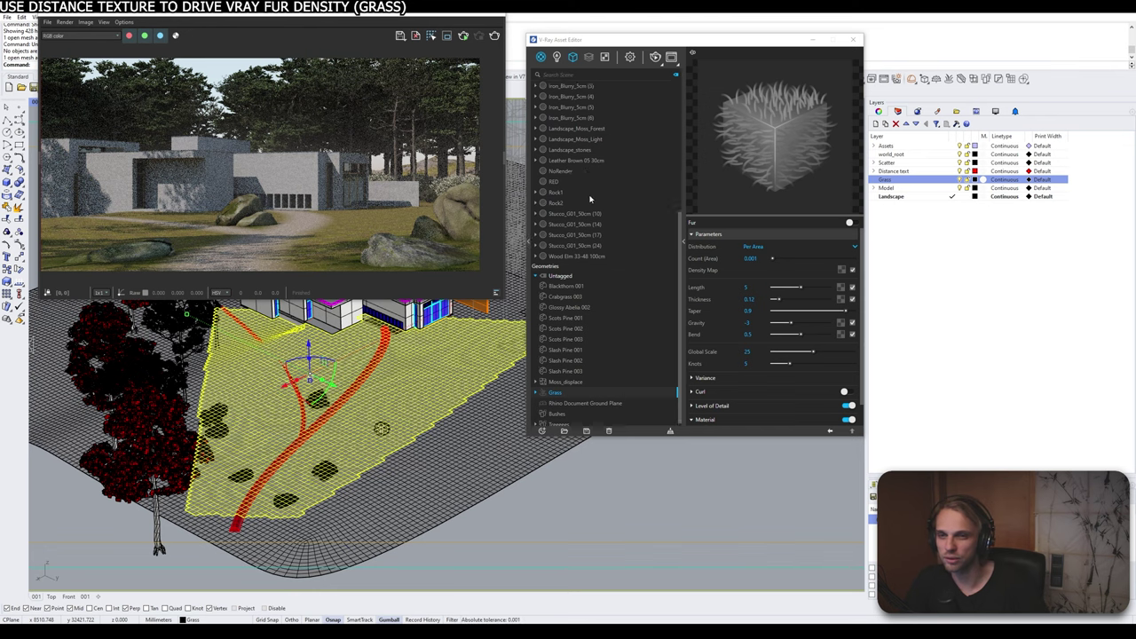
pyautogui.scroll(5, 581, 191)
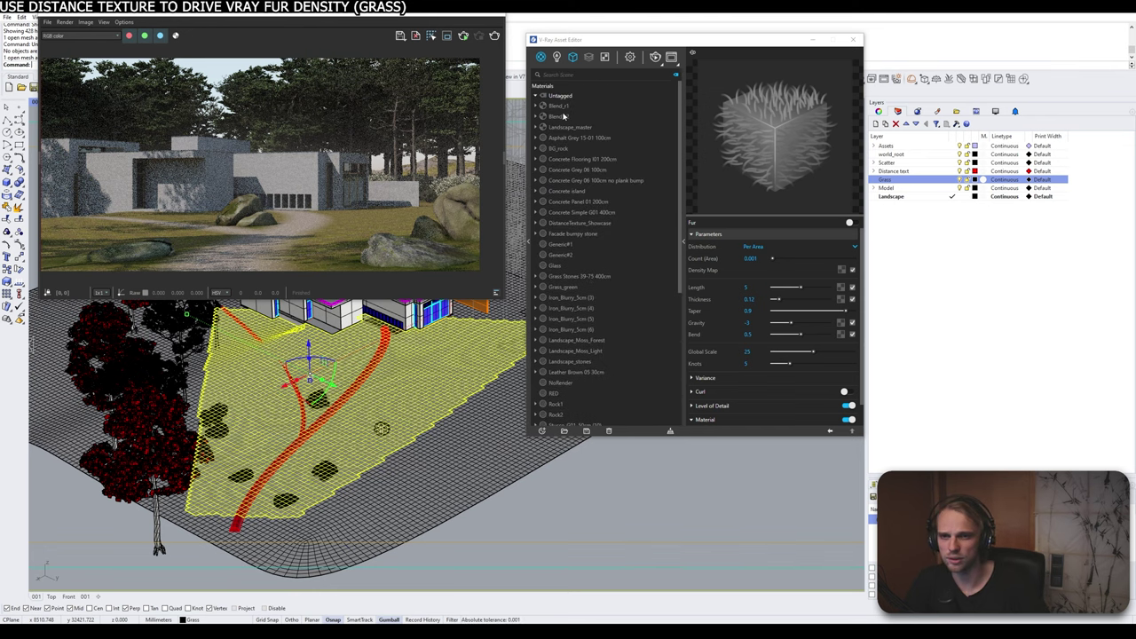
pyautogui.click(561, 286)
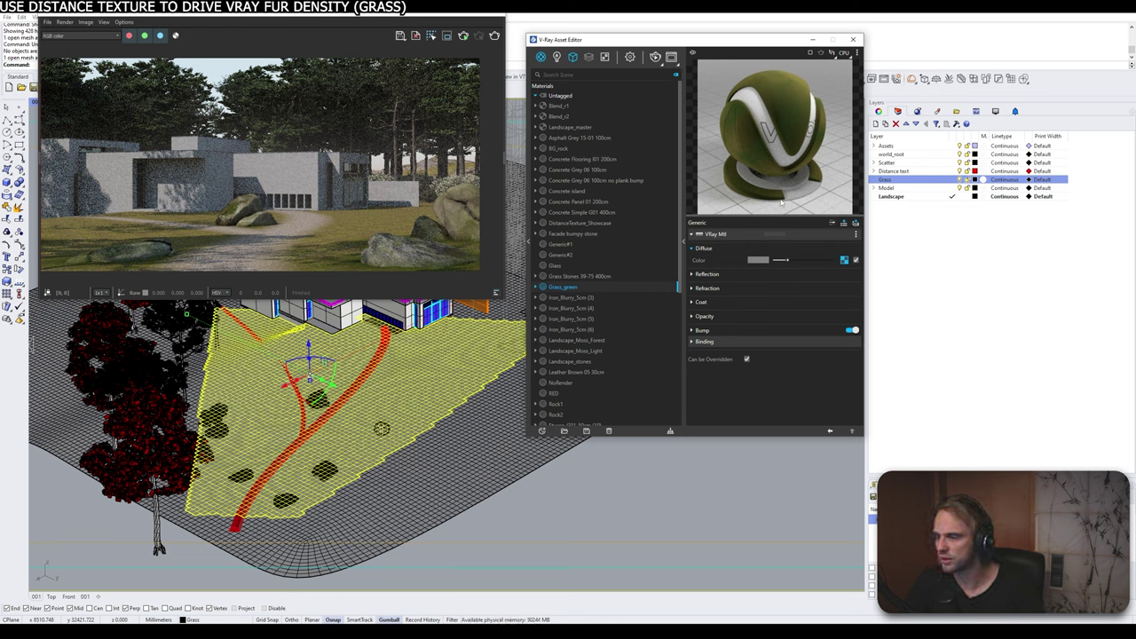
pyautogui.scroll(-5, 669, 334)
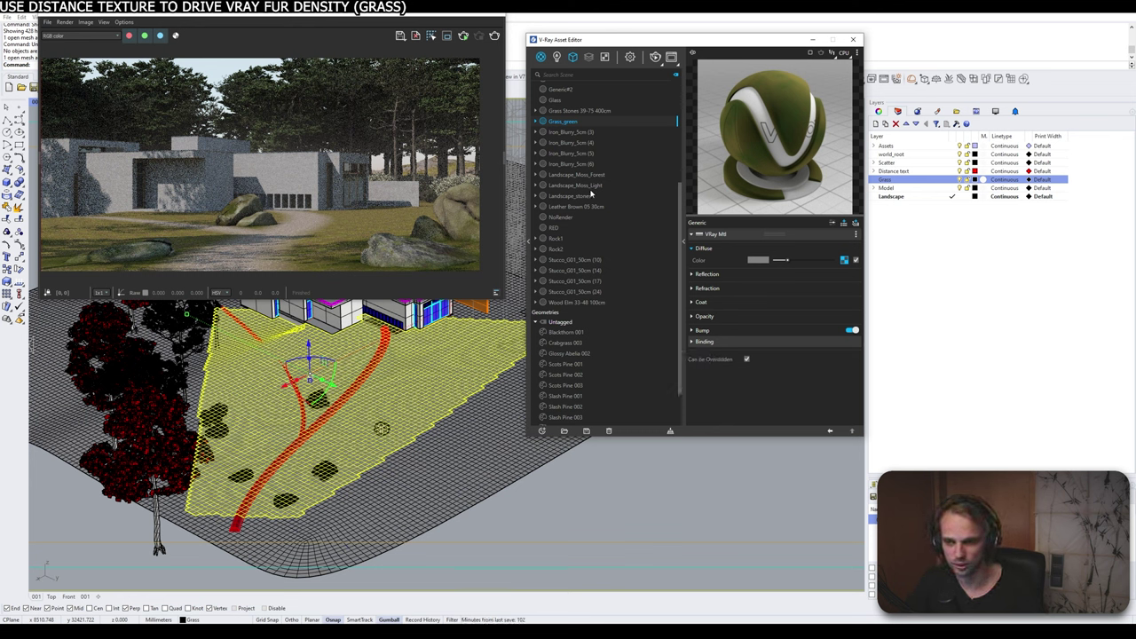
# Step: Enable the Grass fur geometry and clear the selection in the model
pyautogui.scroll(-2, 564, 387)
pyautogui.click(554, 390)
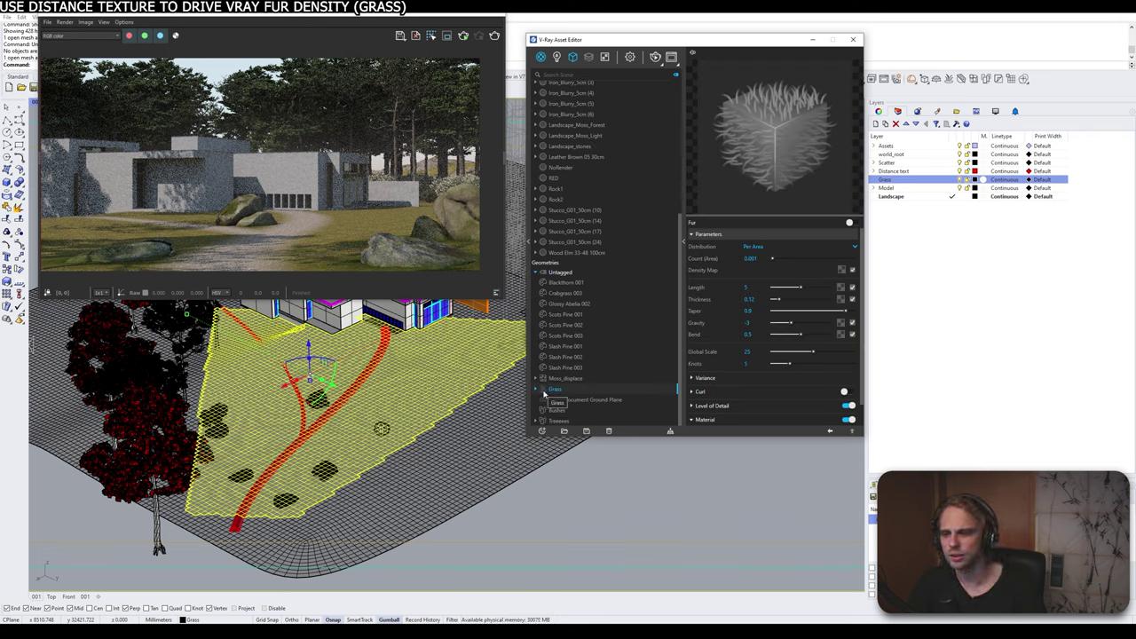
pyautogui.click(544, 392)
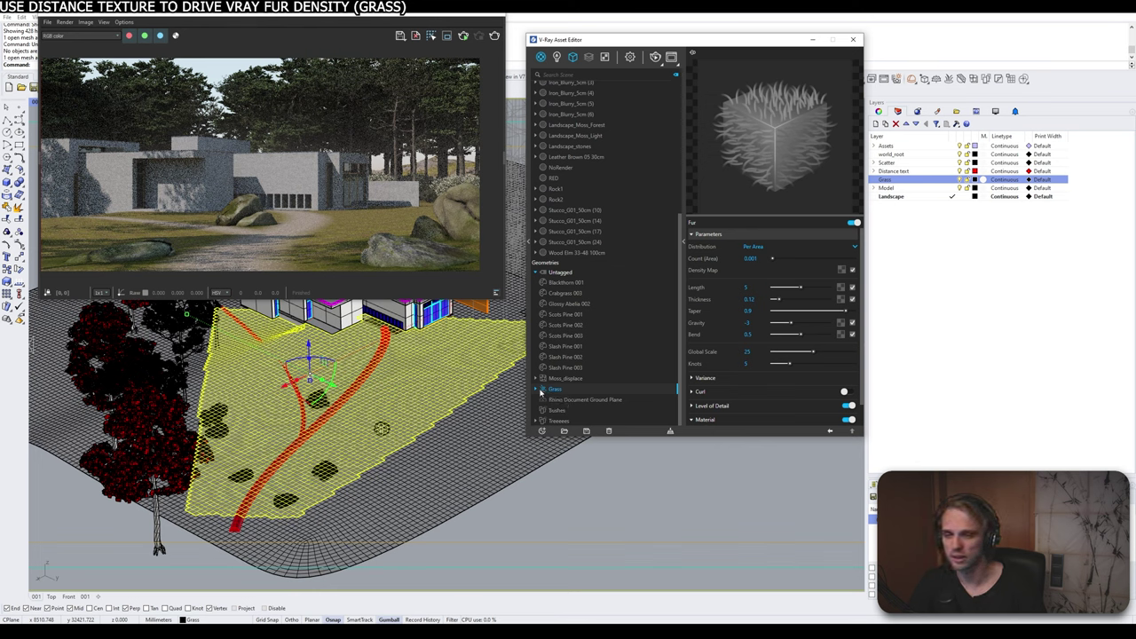
pyautogui.click(537, 449)
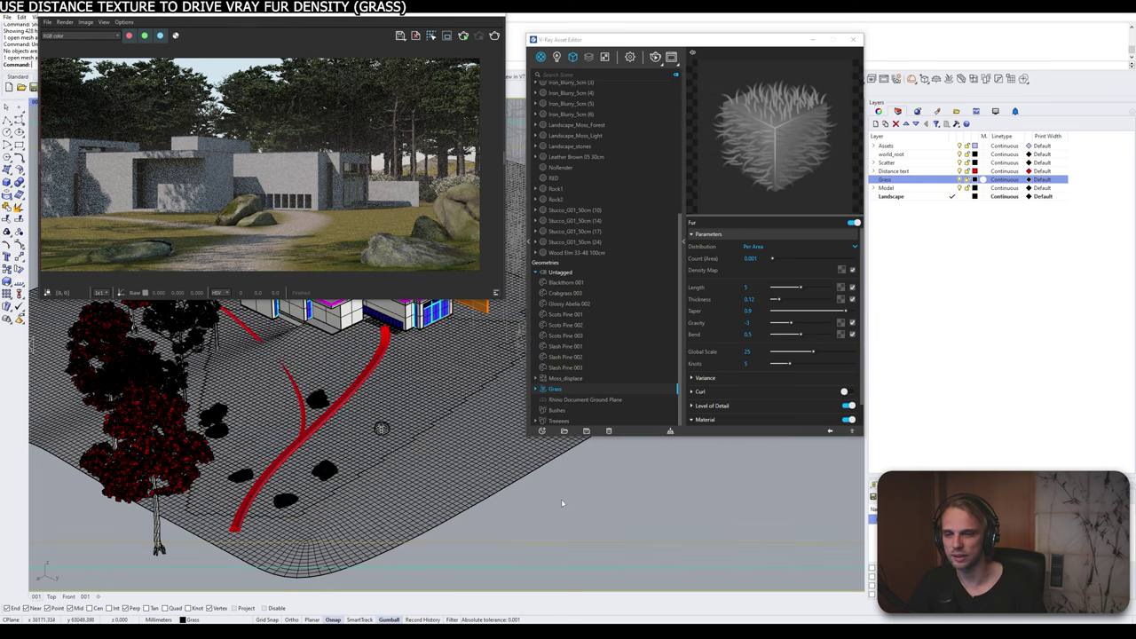
# Step: Start the interactive render and frame the fur grass covering the stone path close up
pyautogui.click(463, 36)
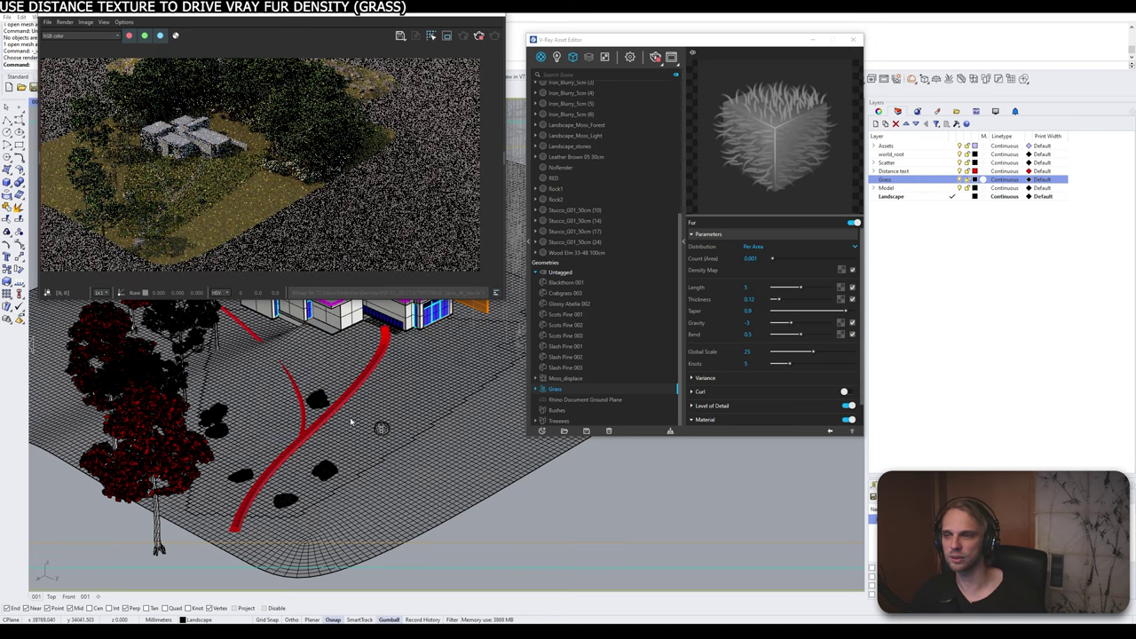
pyautogui.scroll(4, 278, 407)
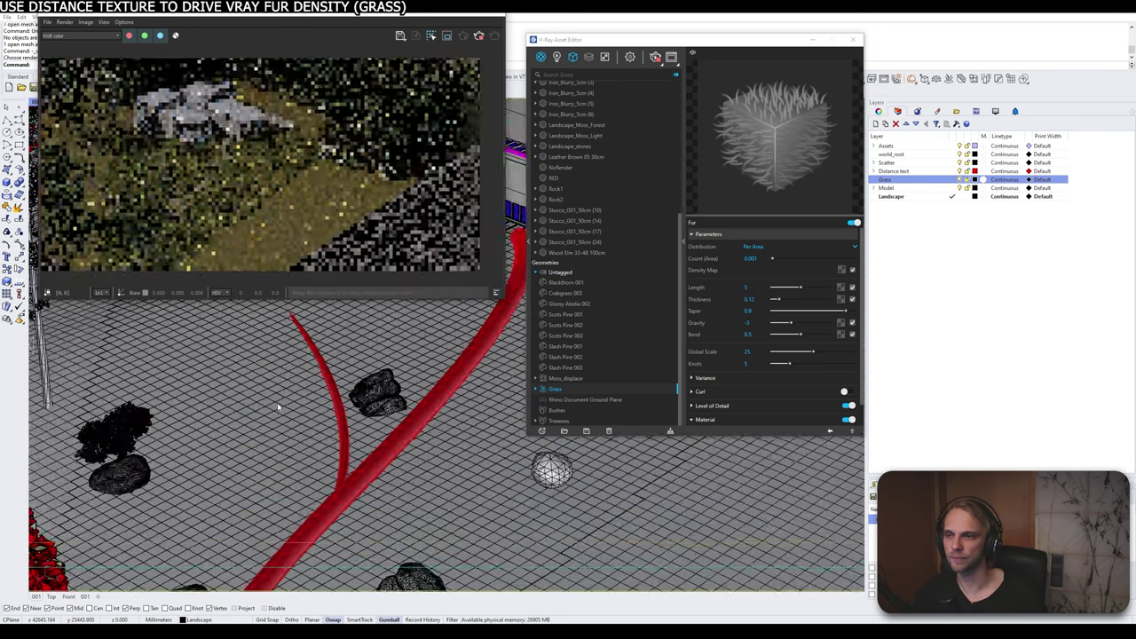
pyautogui.scroll(2, 278, 407)
pyautogui.scroll(3, 395, 409)
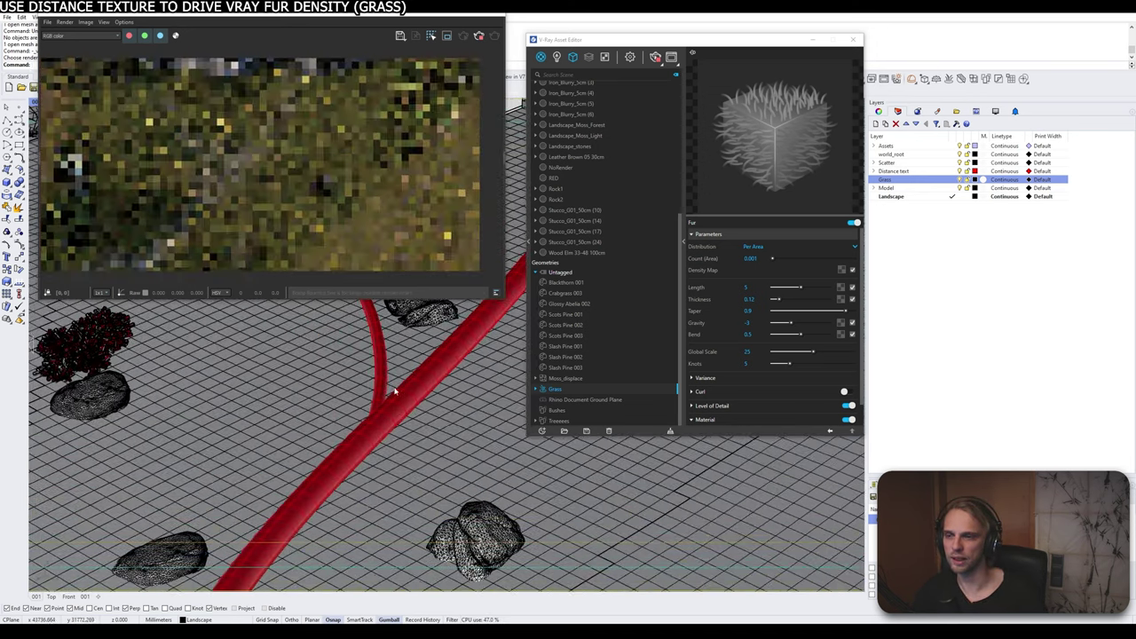
pyautogui.scroll(5, 351, 447)
pyautogui.scroll(-2, 366, 423)
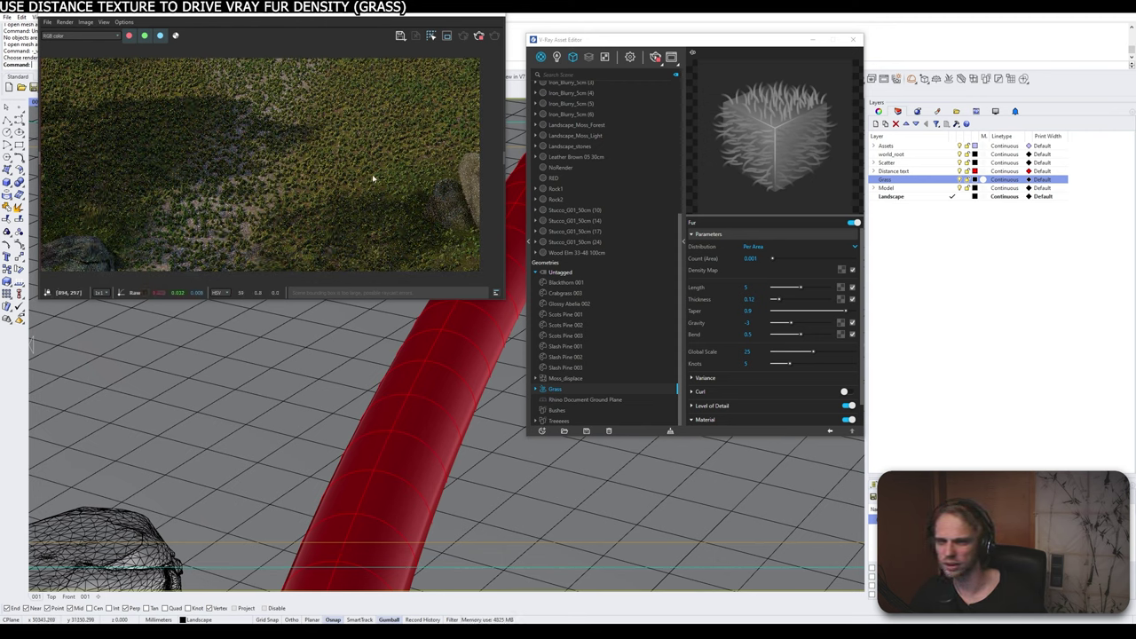
# Step: Turn off Level of Detail for the Grass fur and view the path from a lower angle
pyautogui.click(849, 409)
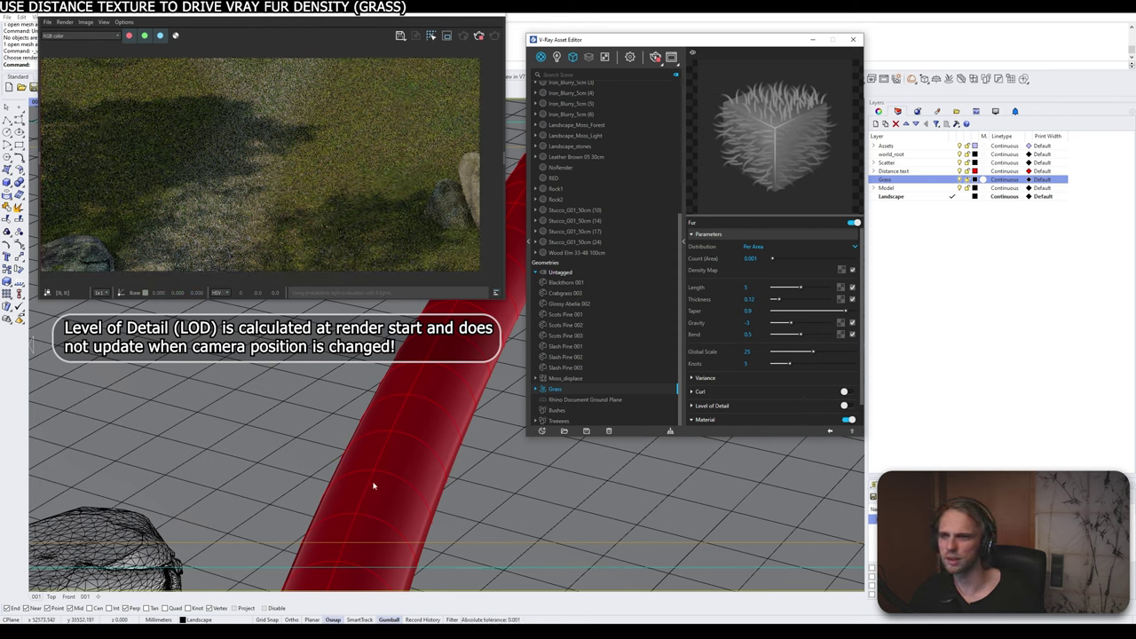
pyautogui.keyDown('shift'); pyautogui.moveTo(374, 485); pyautogui.dragTo(434, 401, button='right'); pyautogui.keyUp('shift')
pyautogui.moveTo(474, 467); pyautogui.dragTo(447, 440, button='right')
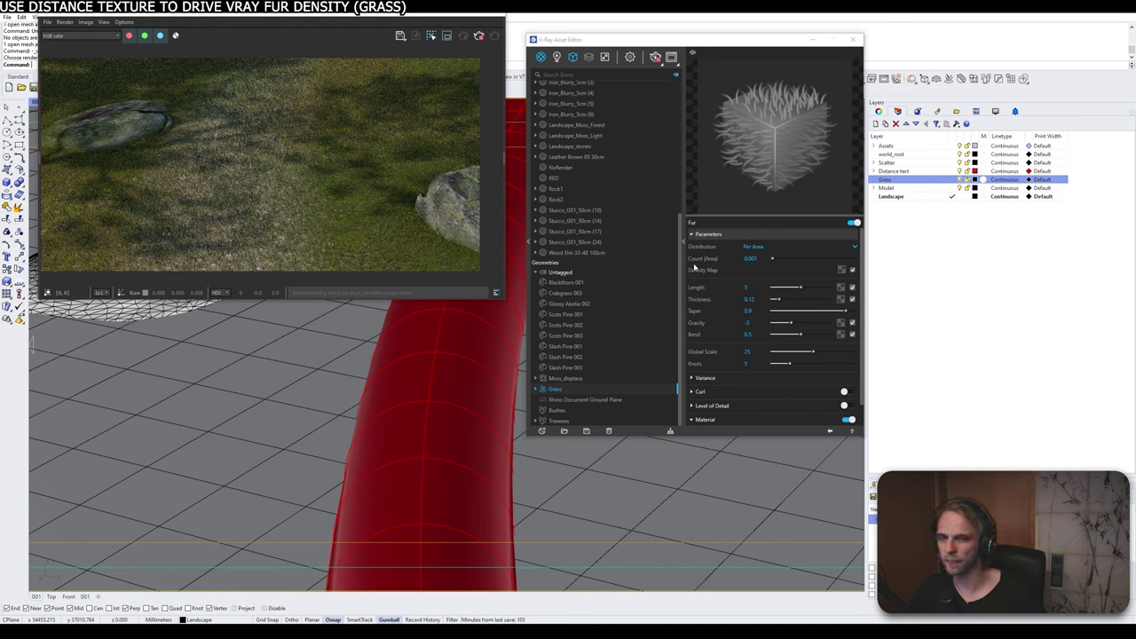
# Step: Assign a Distance texture to the density map of the Grass fur
pyautogui.click(842, 271)
pyautogui.scroll(-3, 829, 228)
pyautogui.click(816, 262)
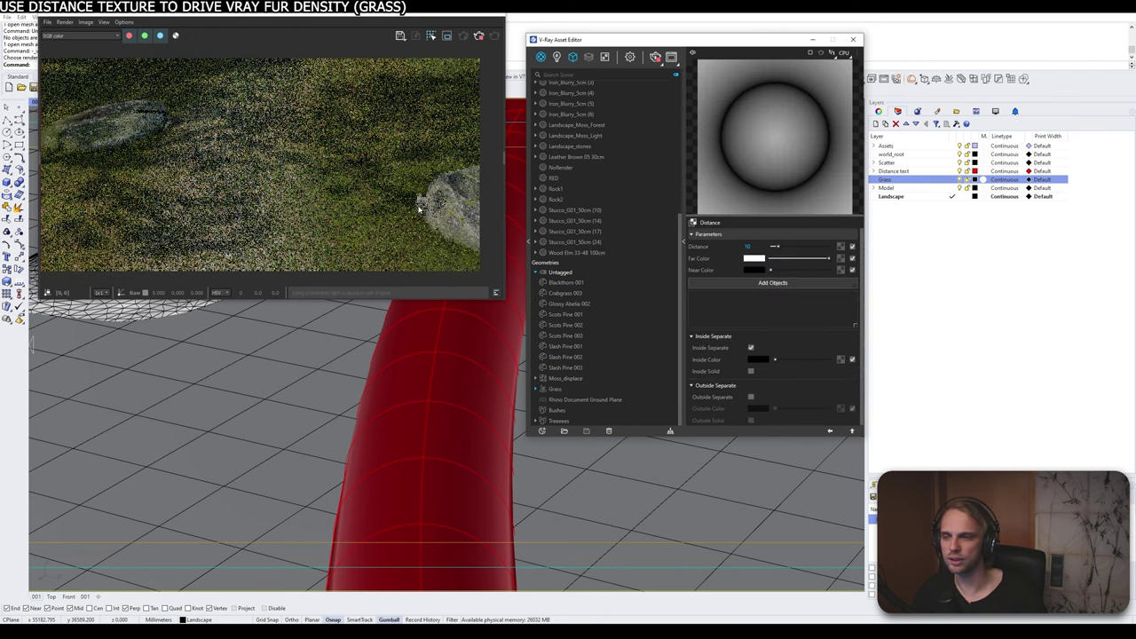
# Step: Add the five rocks around the path and both red path pipes to the fur density's Distance texture
pyautogui.moveTo(428, 10); pyautogui.dragTo(1004, 200)
pyautogui.scroll(-10, 419, 249)
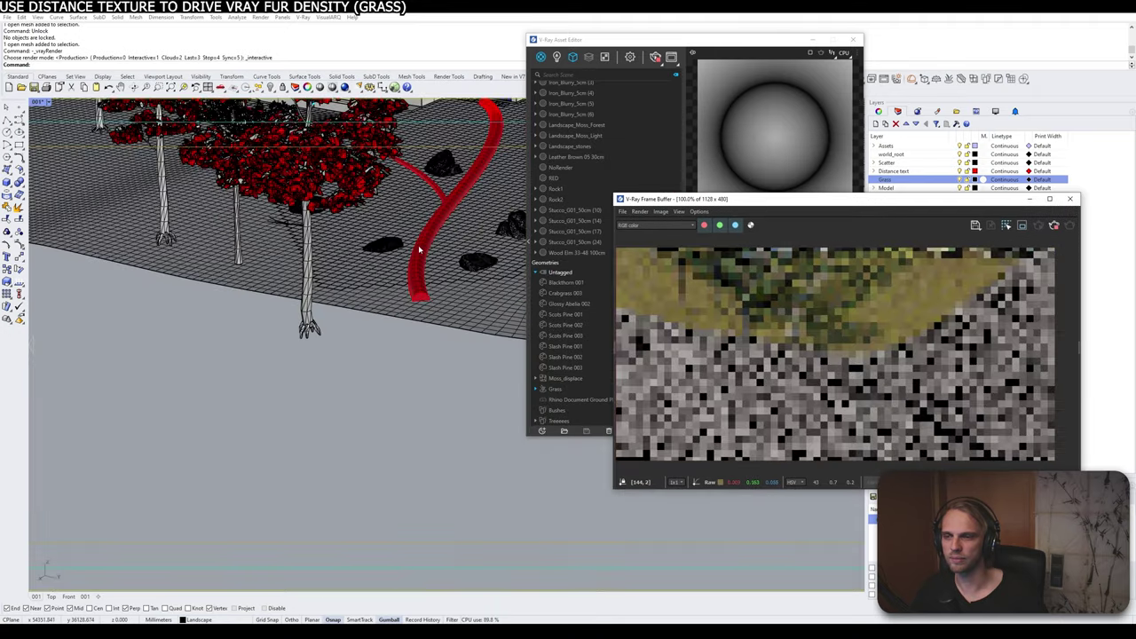
pyautogui.moveTo(419, 250); pyautogui.dragTo(384, 280, button='right')
pyautogui.click(371, 232)
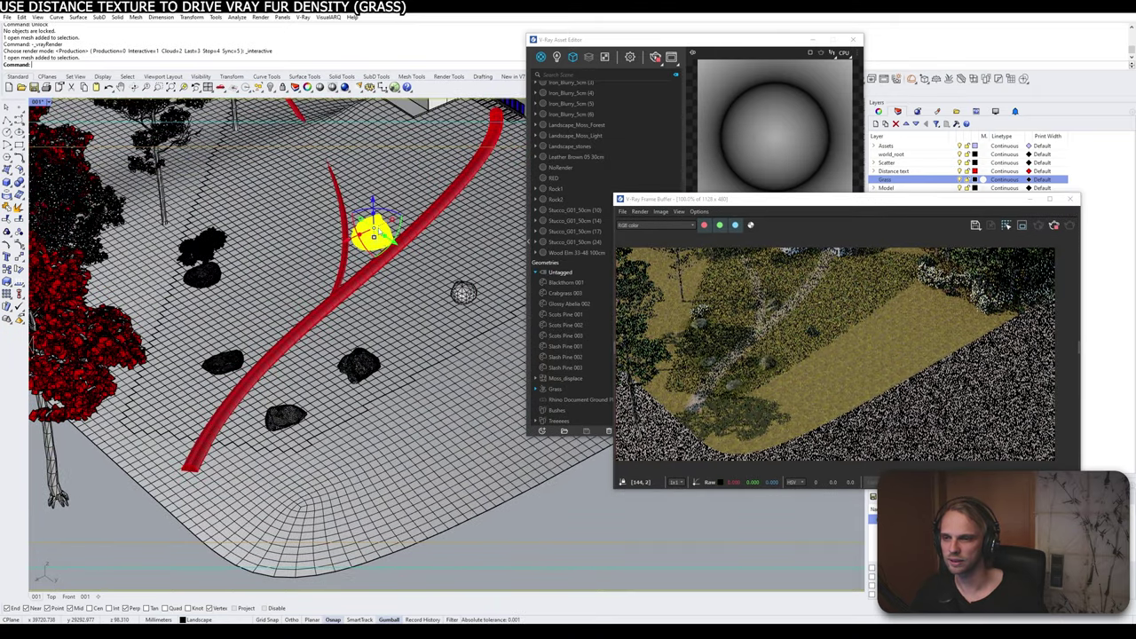
pyautogui.keyDown('shift'); pyautogui.click(202, 275); pyautogui.keyUp('shift')
pyautogui.keyDown('shift'); pyautogui.click(222, 362); pyautogui.keyUp('shift')
pyautogui.keyDown('shift'); pyautogui.click(286, 419); pyautogui.keyUp('shift')
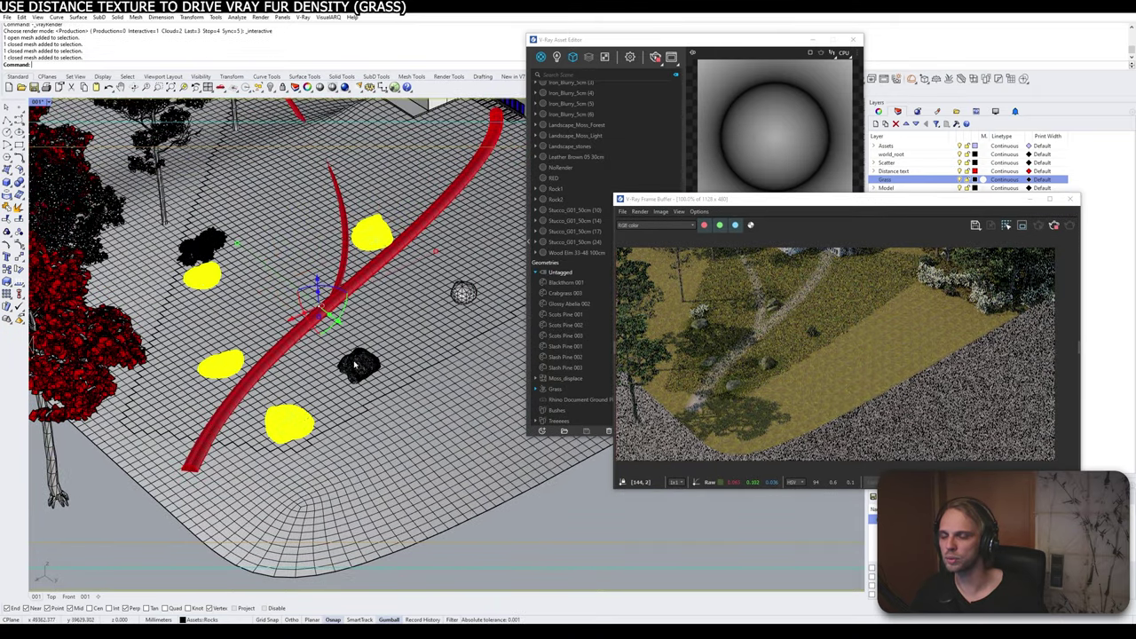
pyautogui.keyDown('shift'); pyautogui.click(359, 364); pyautogui.keyUp('shift')
pyautogui.keyDown('shift'); pyautogui.click(366, 266); pyautogui.keyUp('shift')
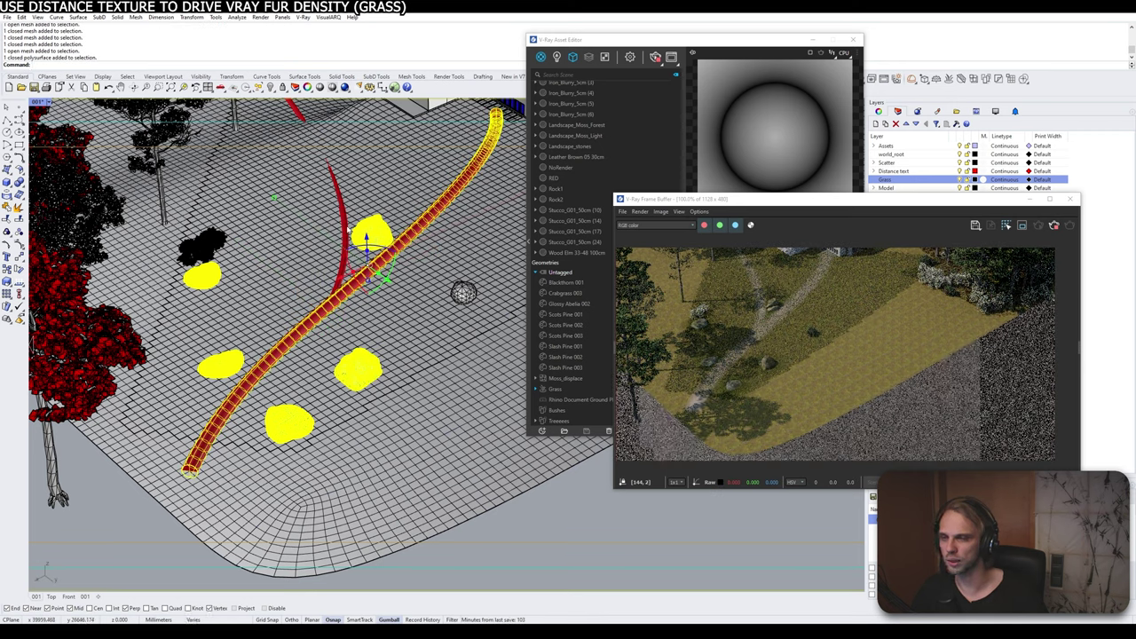
pyautogui.keyDown('shift'); pyautogui.click(340, 233); pyautogui.keyUp('shift')
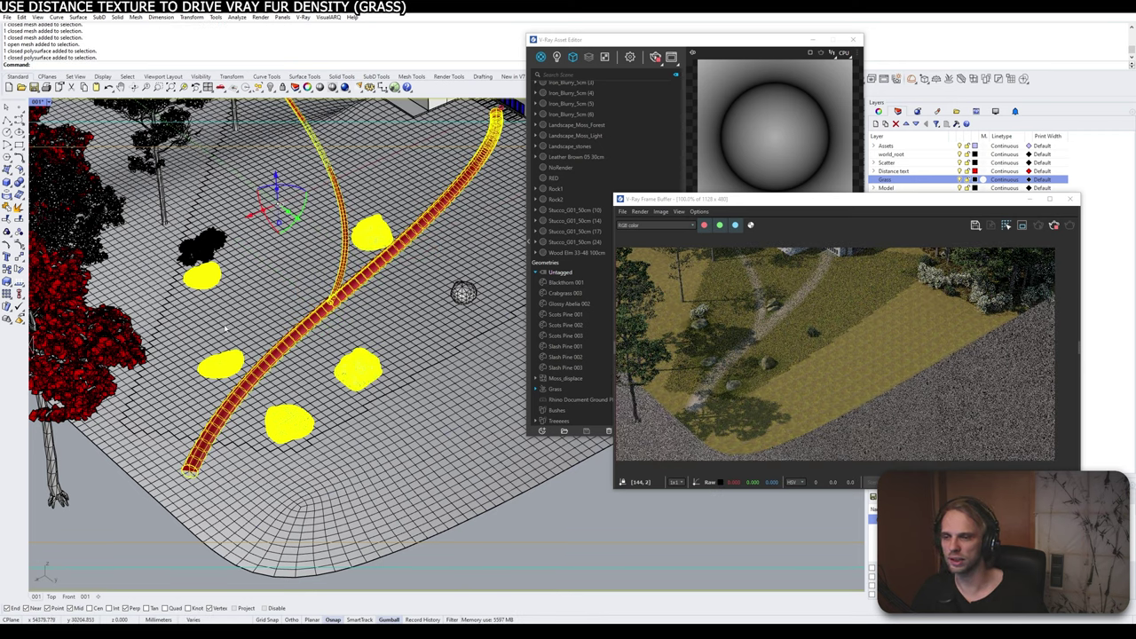
pyautogui.moveTo(729, 200); pyautogui.dragTo(161, 21)
pyautogui.click(726, 284)
pyautogui.click(726, 284)
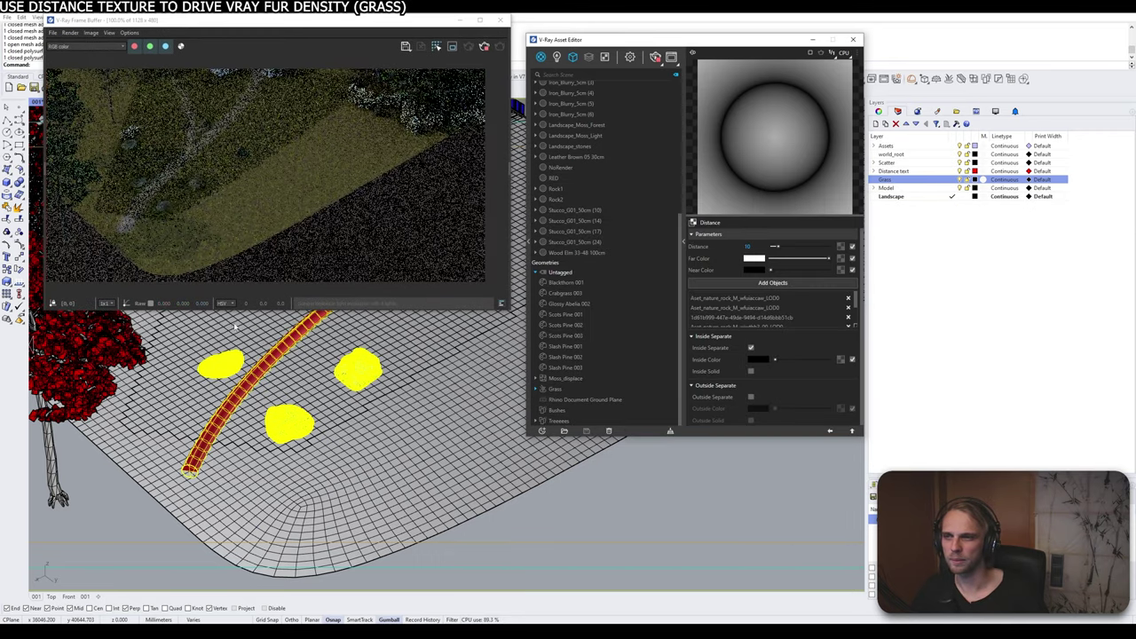
# Step: Restart the interactive render with the house and path in view and clear the selection
pyautogui.keyDown('shift'); pyautogui.moveTo(236, 334); pyautogui.dragTo(389, 455, button='right'); pyautogui.keyUp('shift')
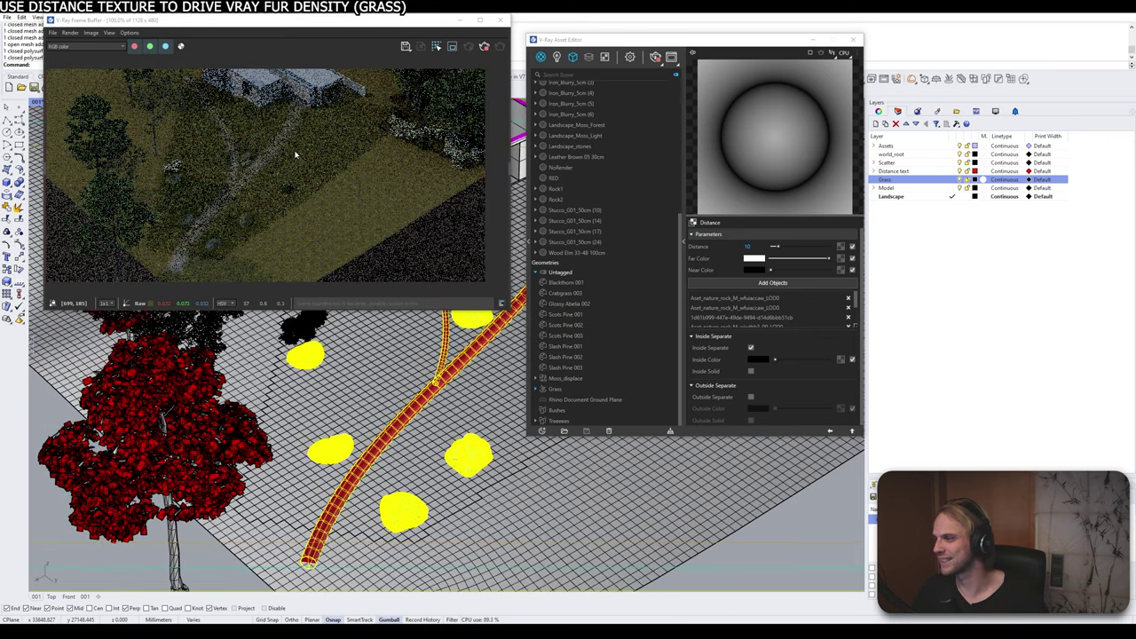
pyautogui.click(655, 57)
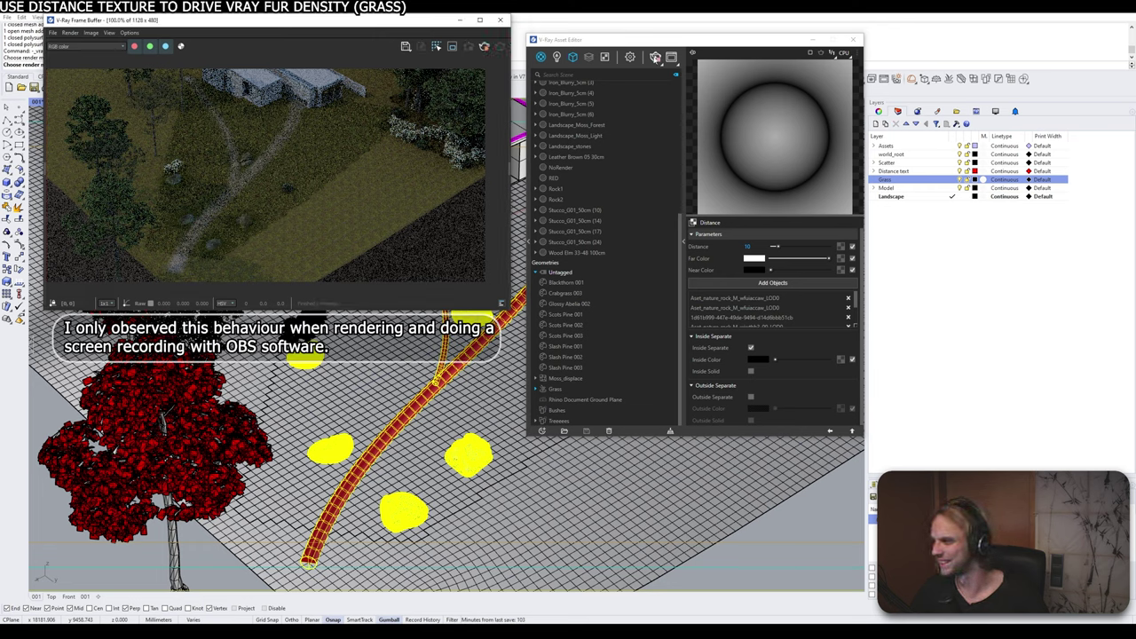
pyautogui.press('Escape')
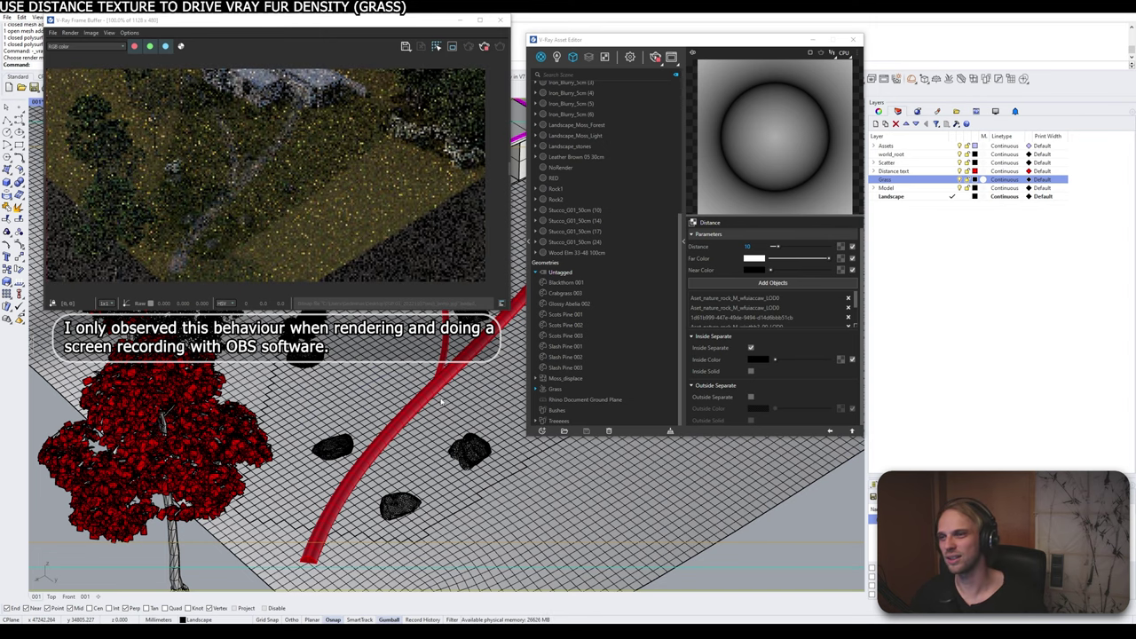
# Step: Frame the stone path close up and set the density Distance texture's distance to 10
pyautogui.scroll(3, 405, 405)
pyautogui.scroll(2, 405, 404)
pyautogui.scroll(-6, 408, 413)
pyautogui.moveTo(414, 444); pyautogui.dragTo(405, 495, button='right')
pyautogui.scroll(8, 448, 390)
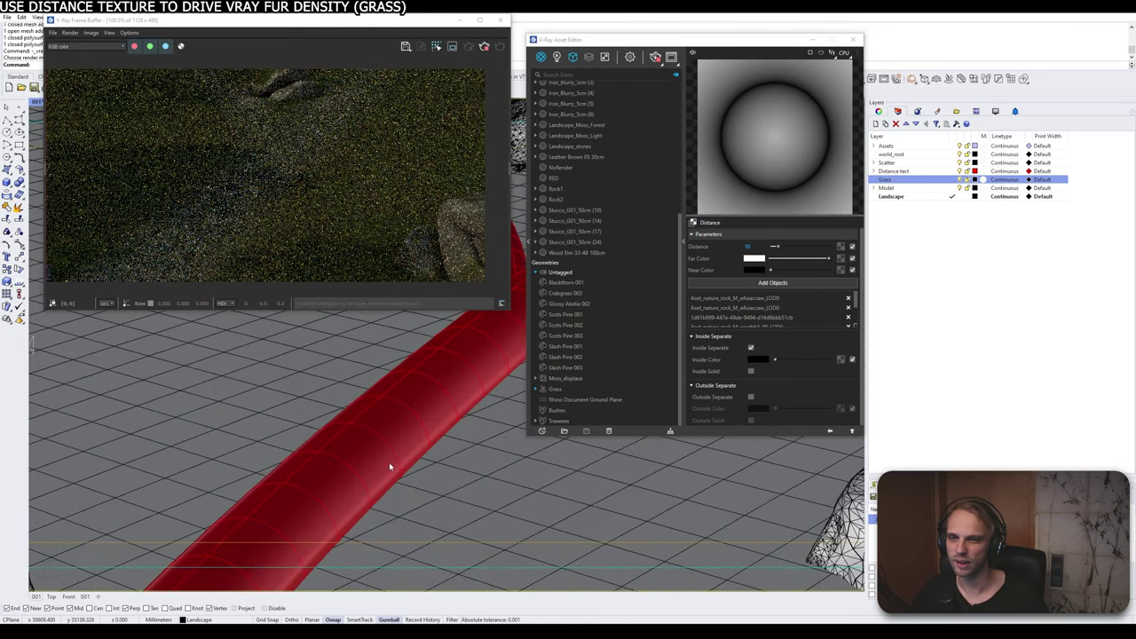
pyautogui.moveTo(391, 467); pyautogui.dragTo(445, 433, button='right')
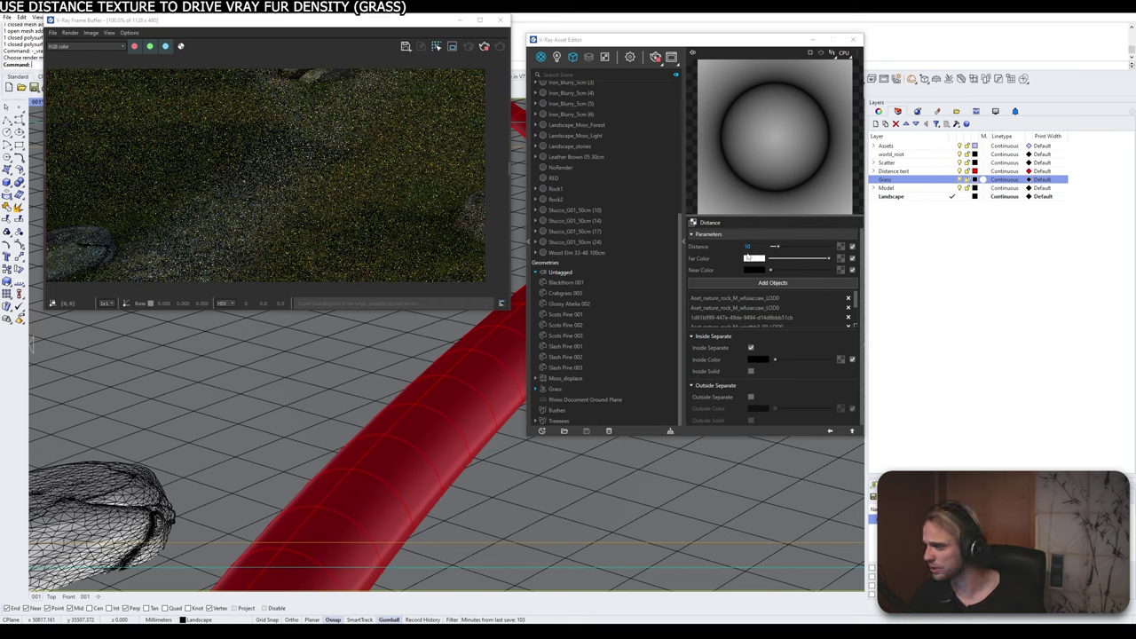
pyautogui.write('10')
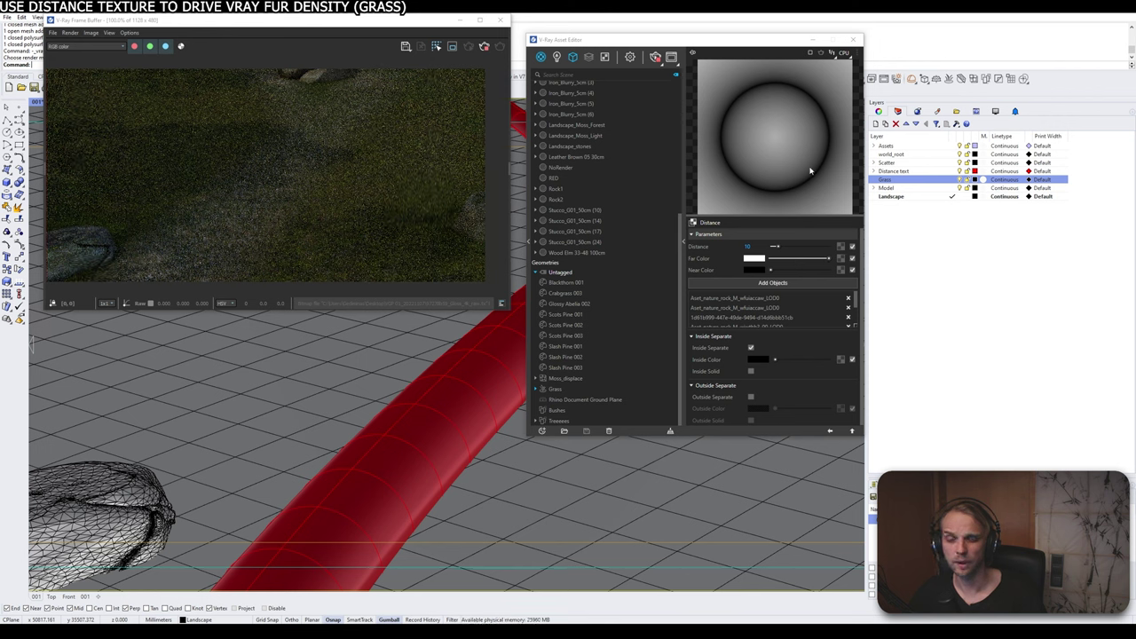
# Step: Enable Inside Solid on the density Distance texture and set its distance to 1000
pyautogui.click(751, 372)
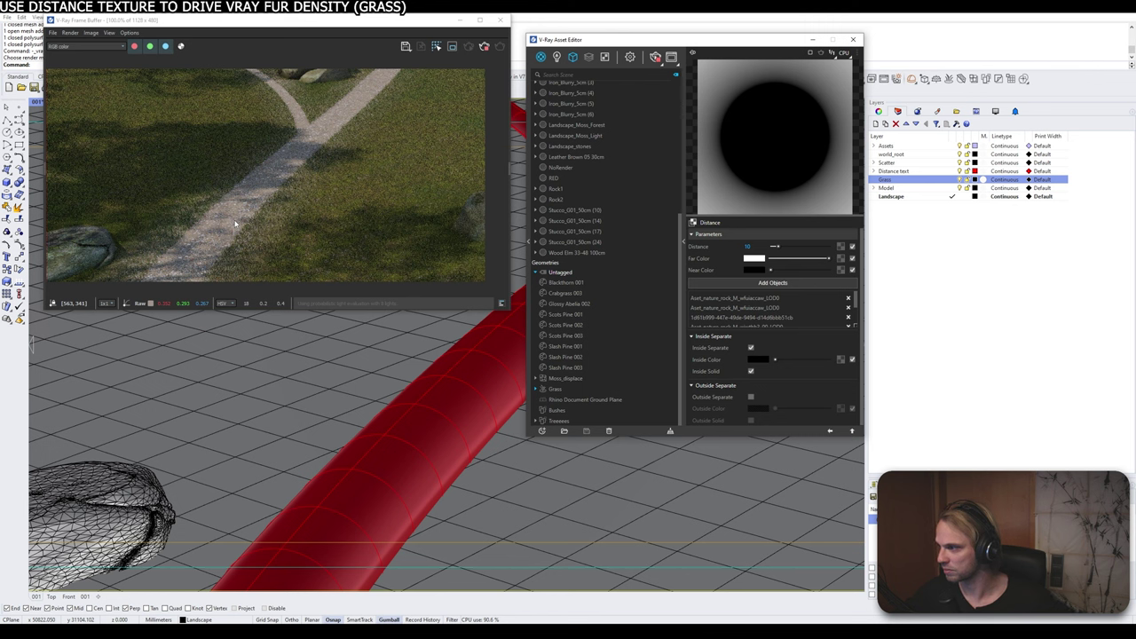
pyautogui.click(439, 208)
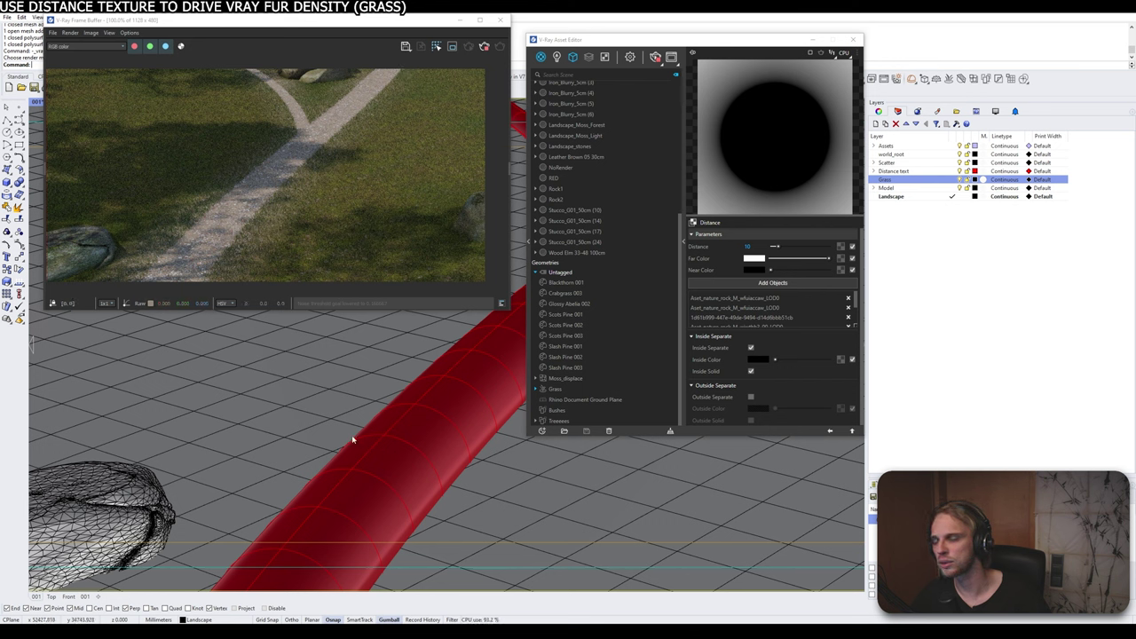
pyautogui.click(756, 246)
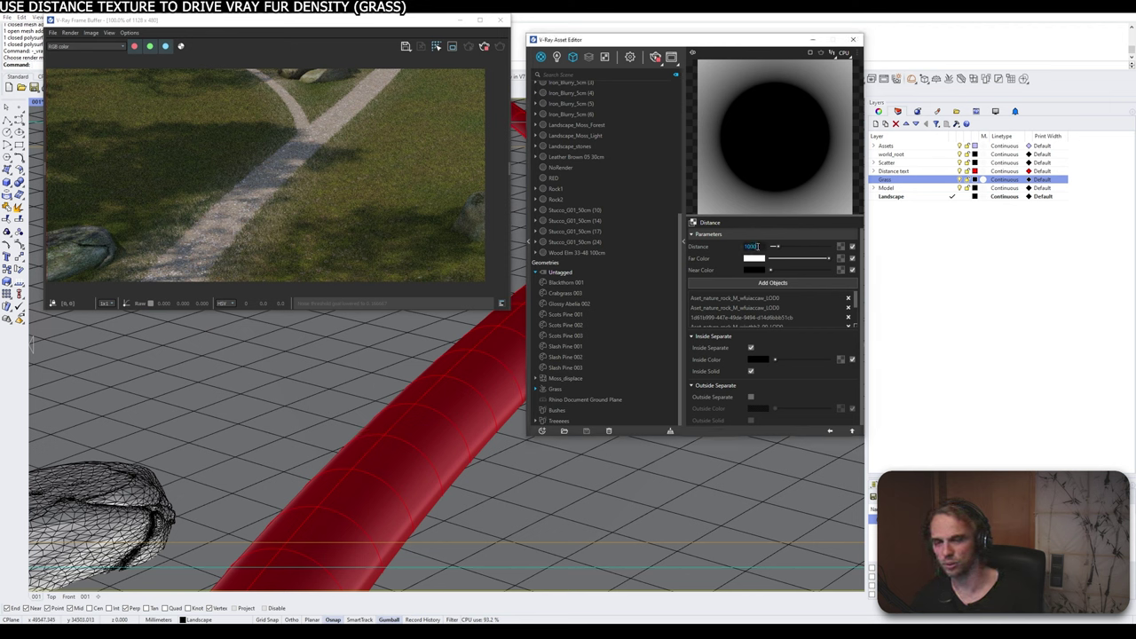
pyautogui.write('1000')
pyautogui.press('Return')
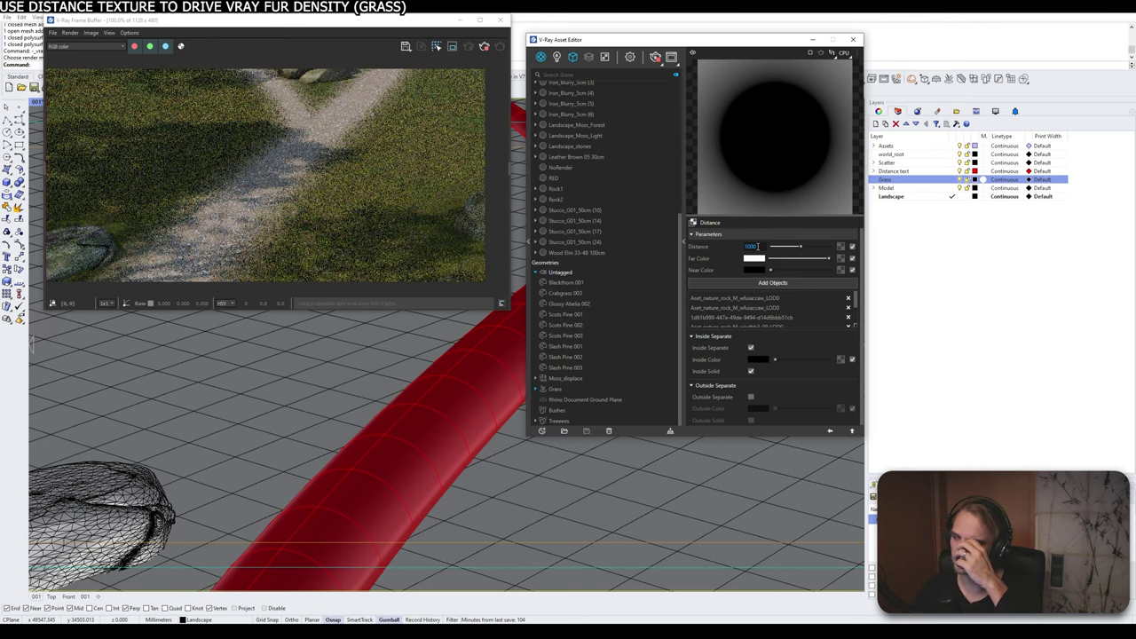
pyautogui.press('Return')
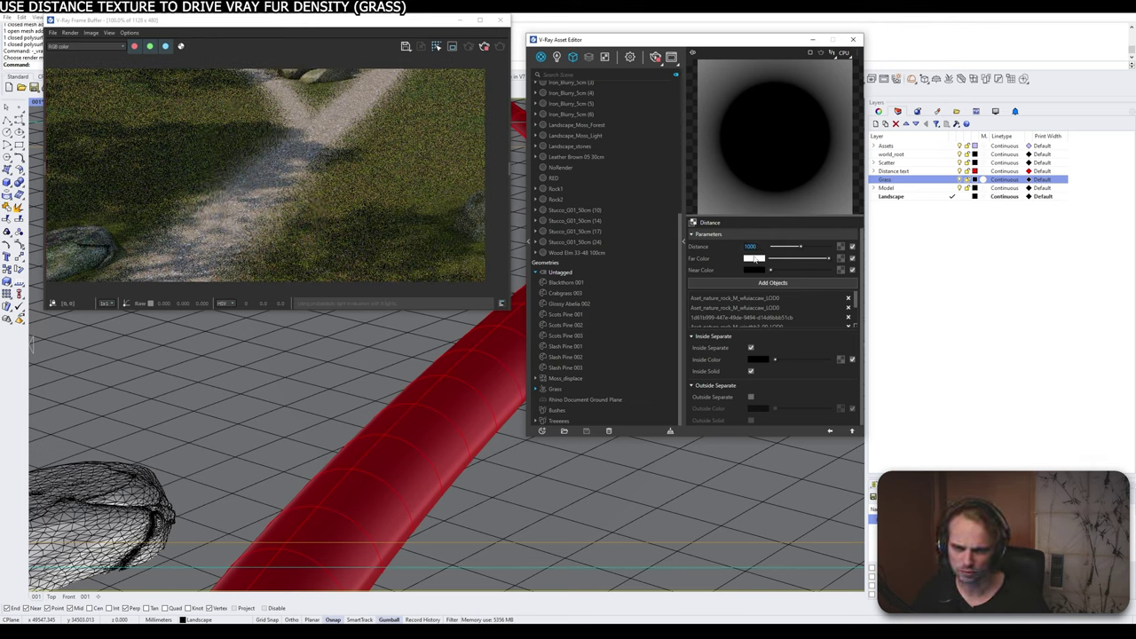
# Step: Assign a Noise B texture to the far color of the density Distance texture and set the noise type to Fractal
pyautogui.click(843, 260)
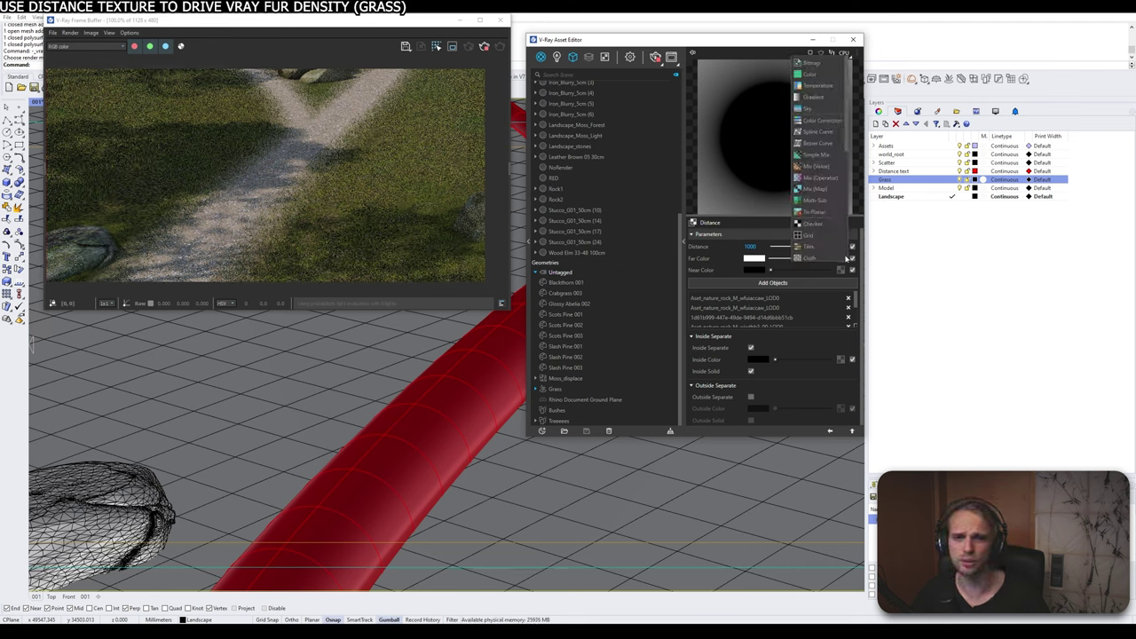
pyautogui.scroll(-5, 821, 178)
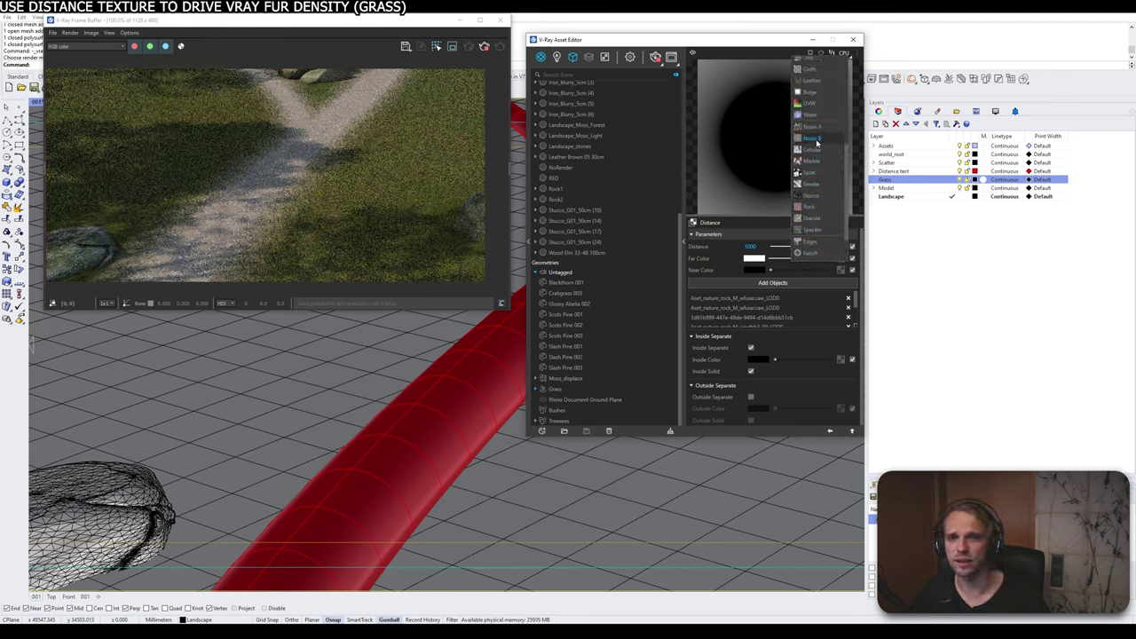
pyautogui.click(817, 140)
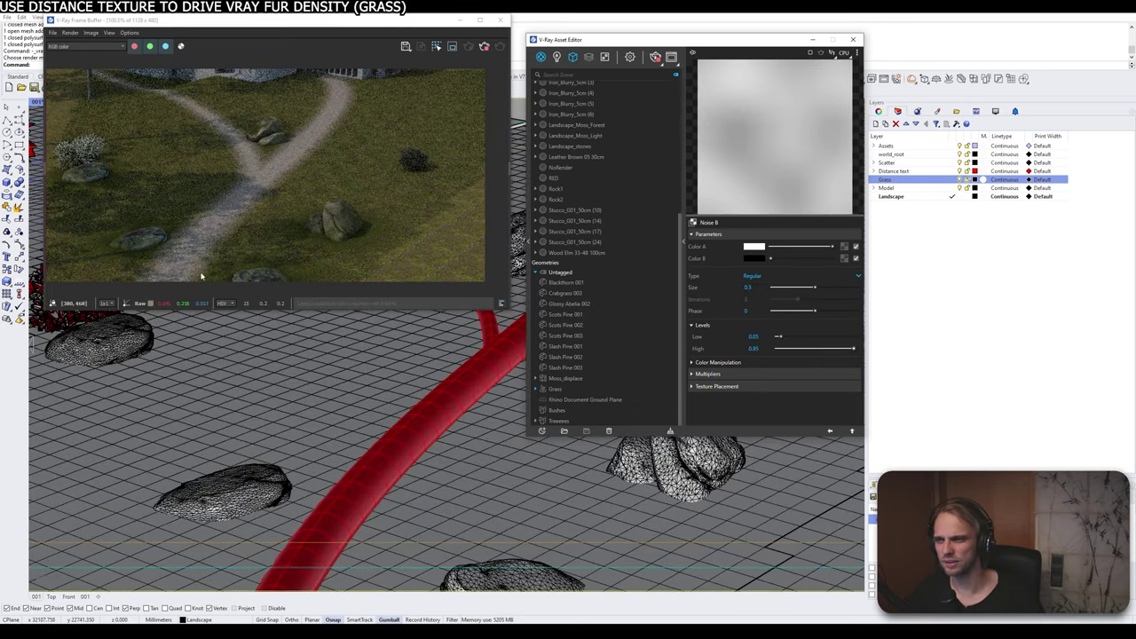
pyautogui.scroll(1, 364, 169)
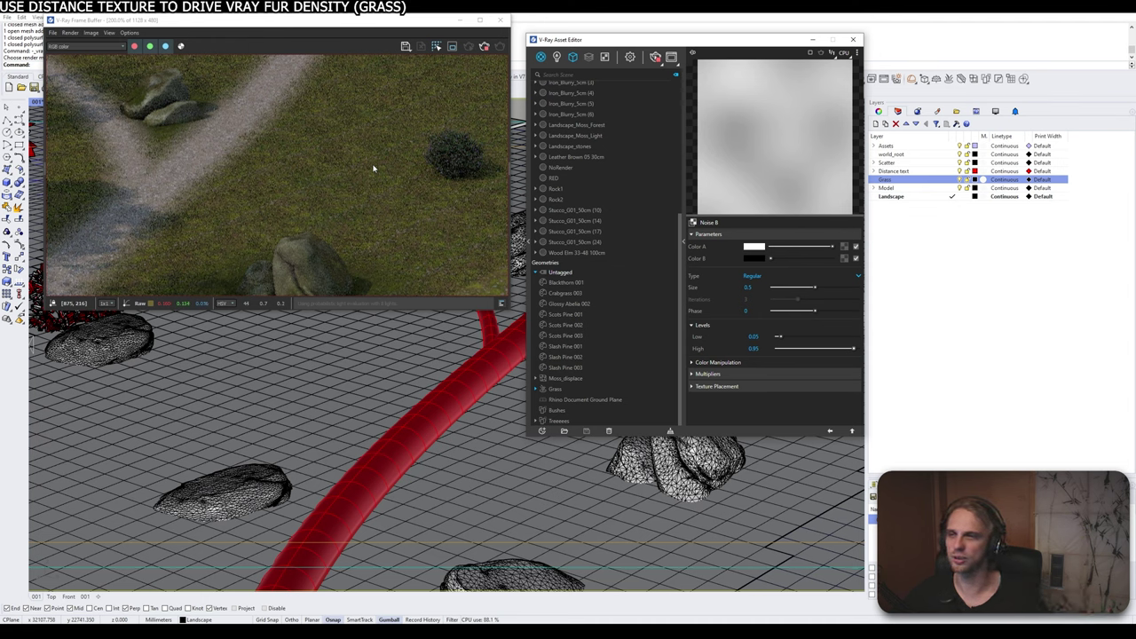
pyautogui.scroll(-1, 344, 175)
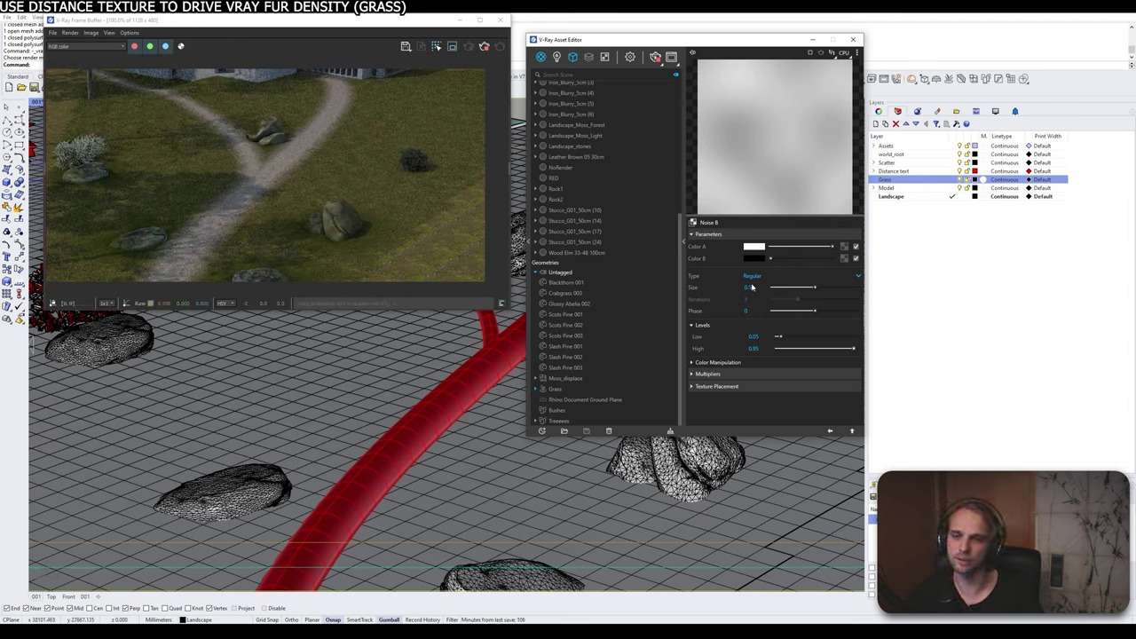
pyautogui.click(781, 277)
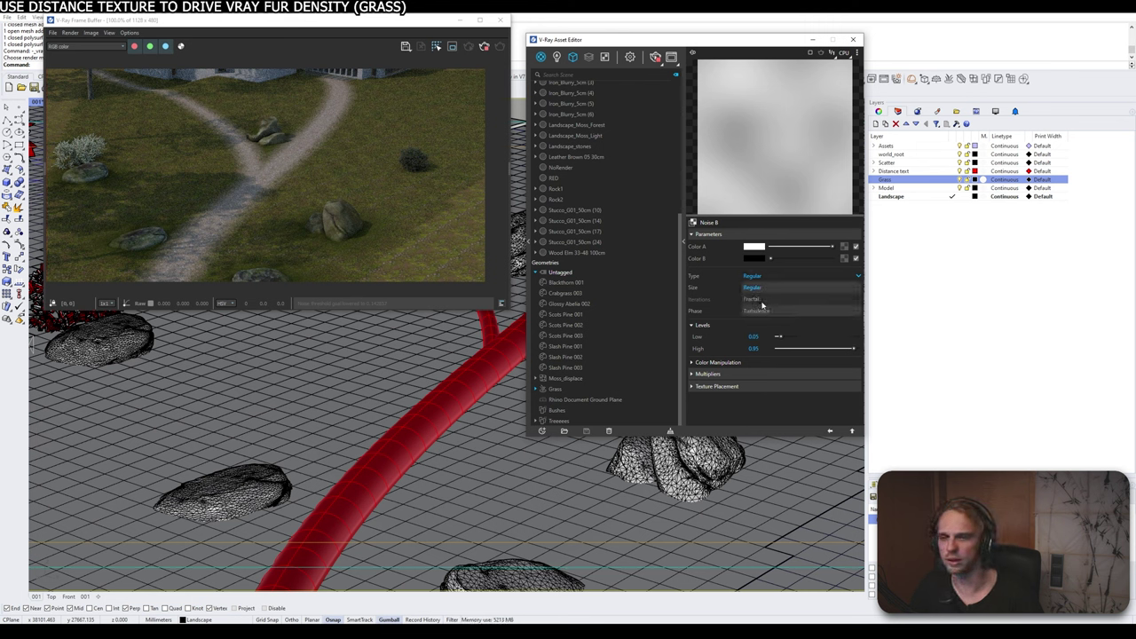
pyautogui.click(760, 300)
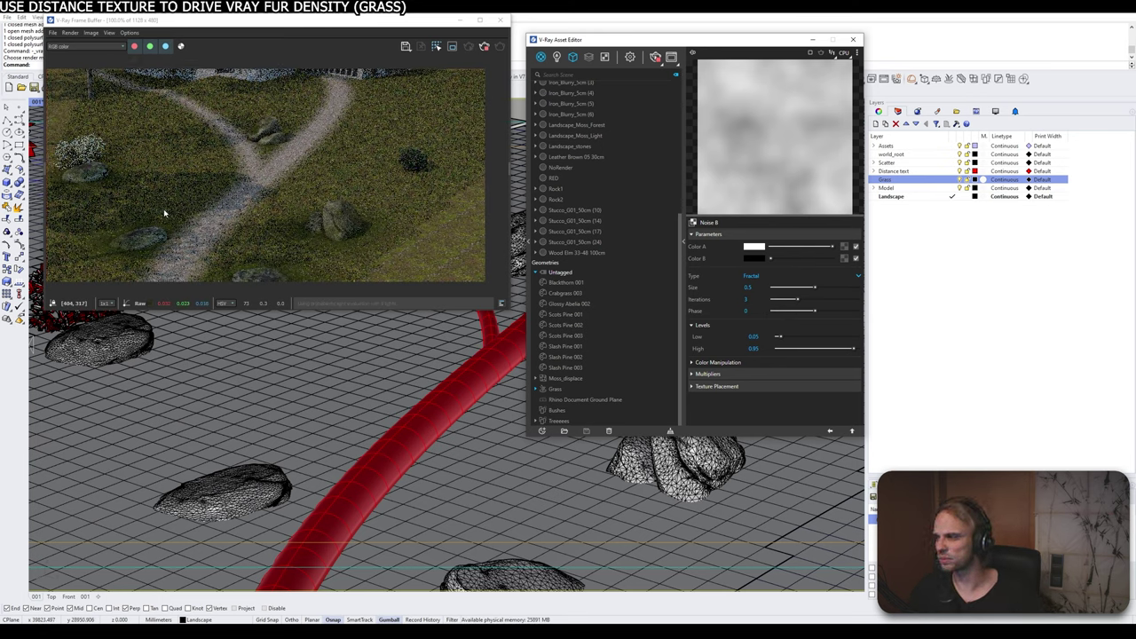
# Step: Restore the saved camera view facing the house, check the whole frame in the render, and stop the interactive rendering
pyautogui.click(739, 486)
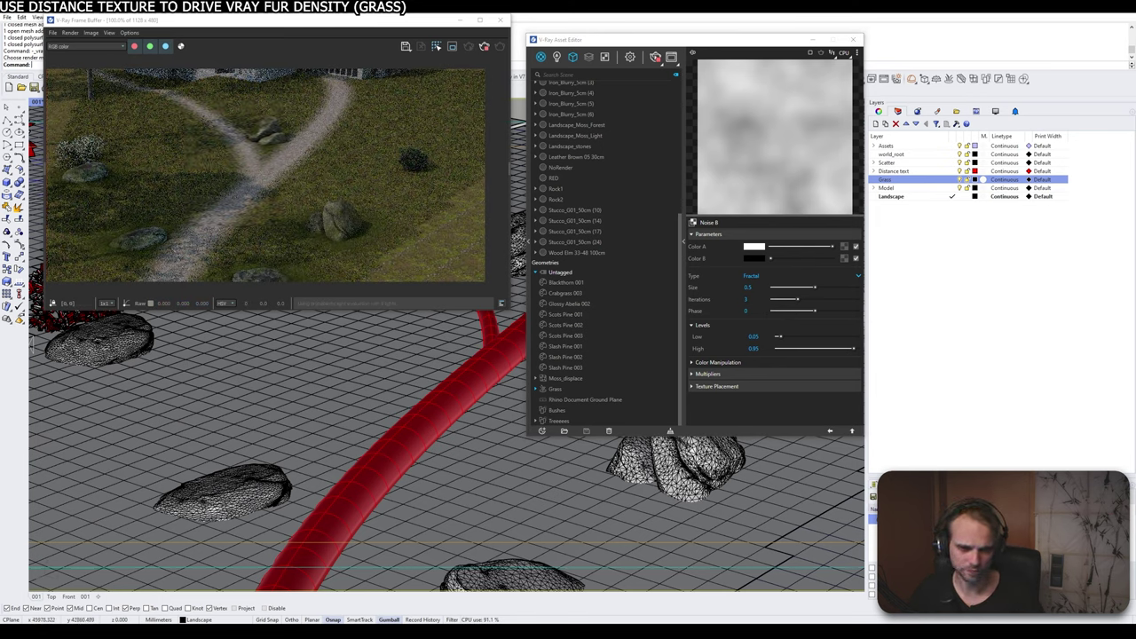
pyautogui.doubleClick(892, 519)
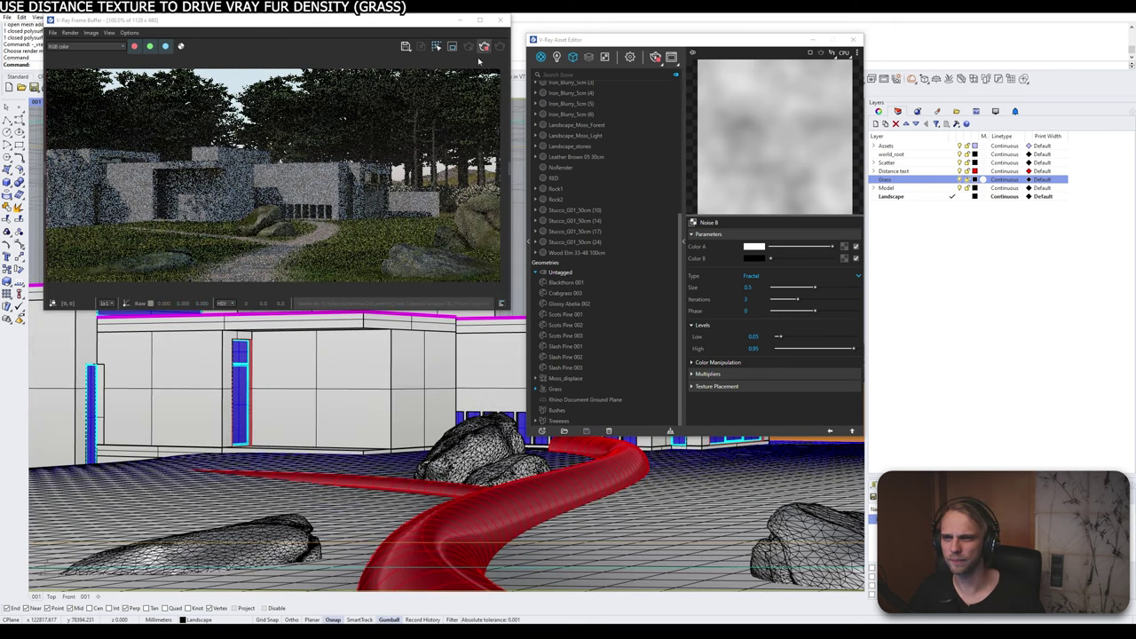
pyautogui.scroll(-2, 408, 239)
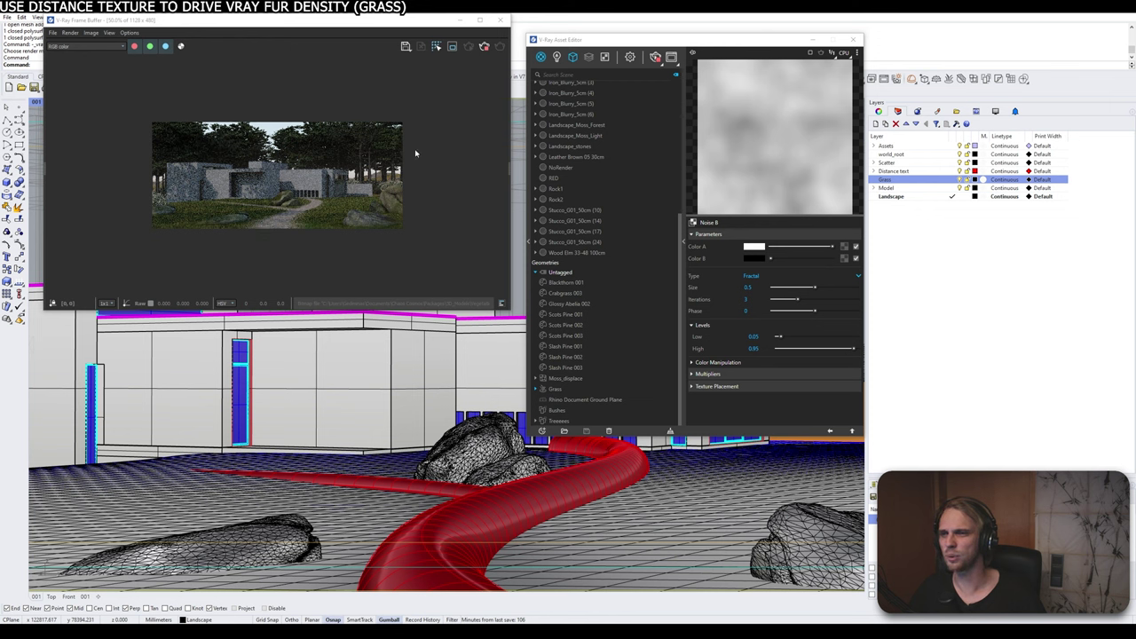
pyautogui.click(485, 48)
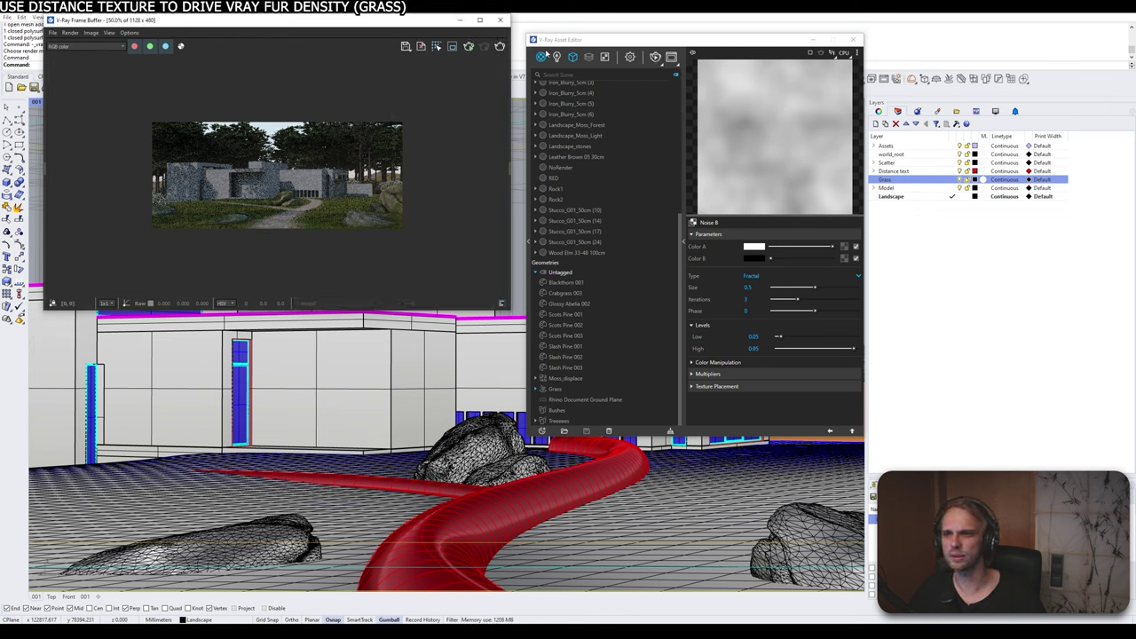
# Step: Set the render output image height to 720 pixels
pyautogui.click(630, 58)
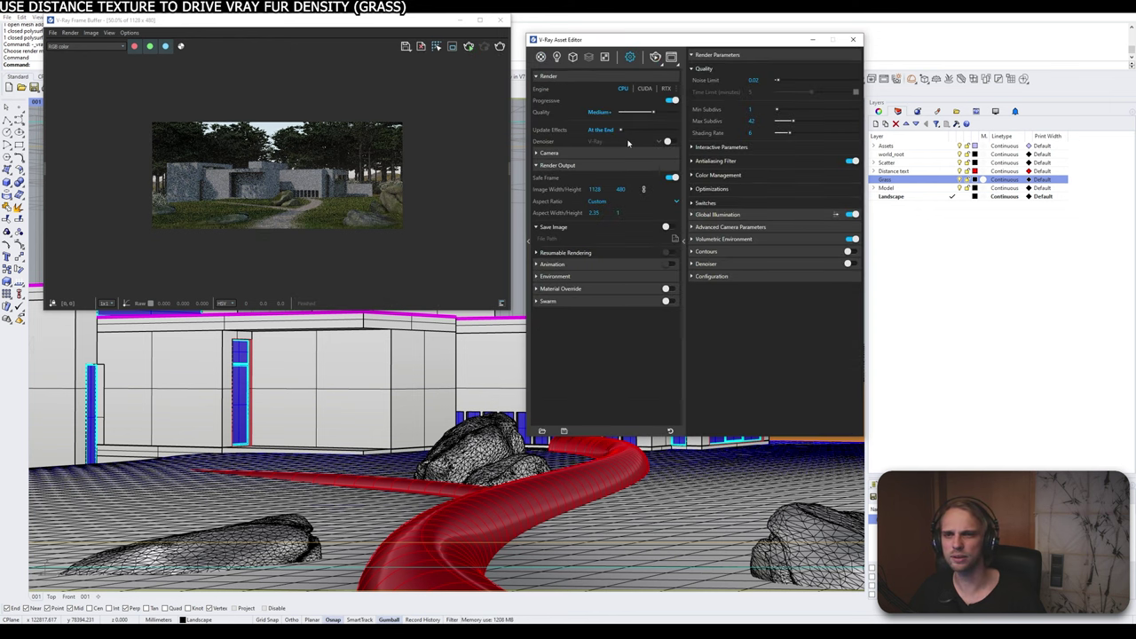
pyautogui.click(620, 189)
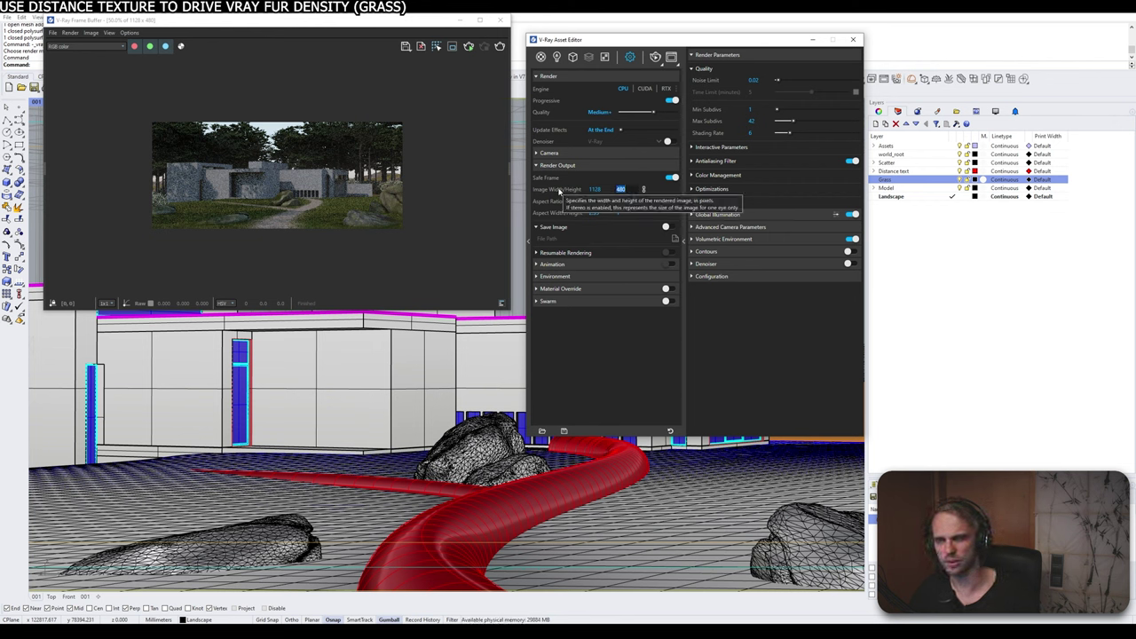
pyautogui.write('920')
pyautogui.press('BackSpace')
pyautogui.press('BackSpace')
pyautogui.press('BackSpace')
pyautogui.write('720')
pyautogui.press('Return')
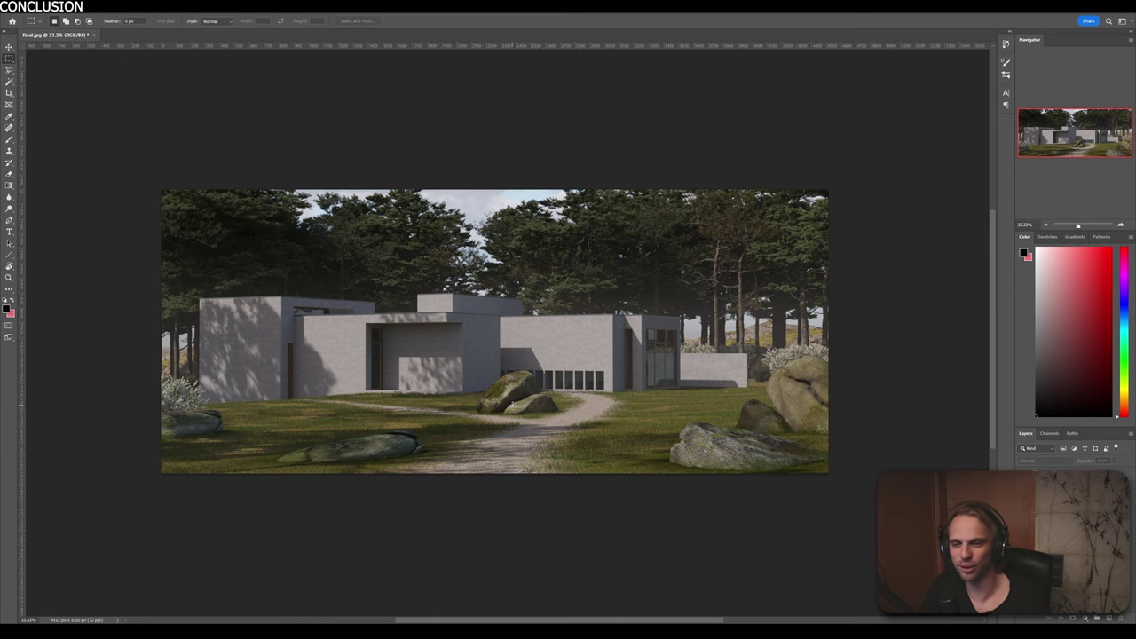
# Step: Switch to Photoshop and magnify final.jpg to 300% around the flat mossy rock in the foreground grass
pyautogui.click(1121, 226)
pyautogui.click(1121, 226)
pyautogui.click(1121, 226)
pyautogui.moveTo(1082, 143); pyautogui.dragTo(1043, 156)
pyautogui.click(1121, 226)
pyautogui.click(1121, 226)
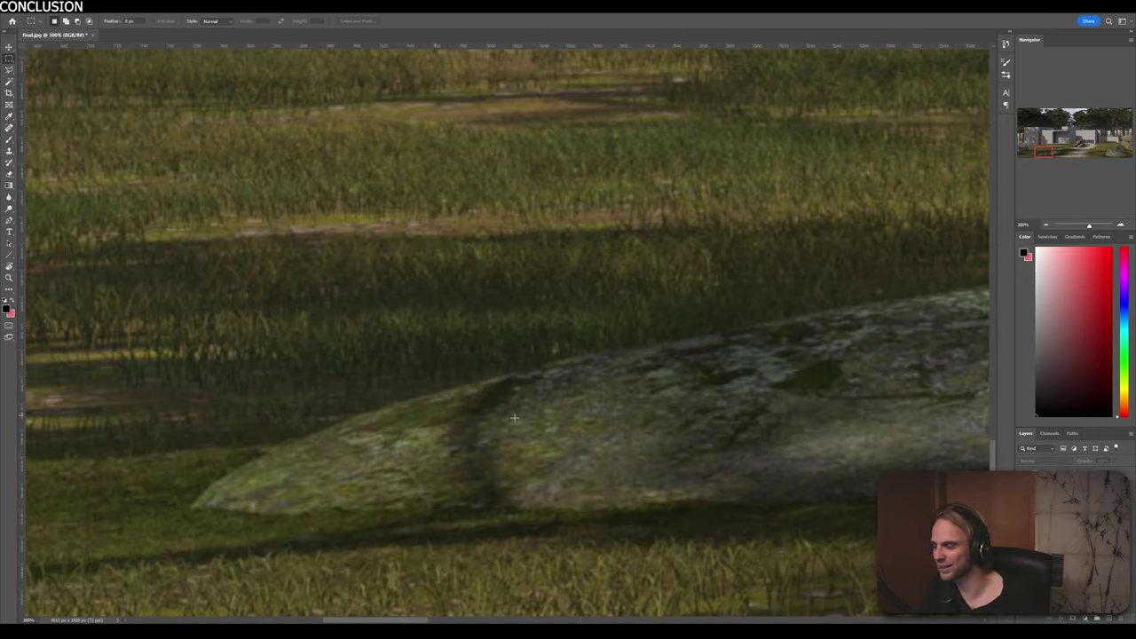
# Step: Toggle the visibility of the final image's layer to compare the ground around the rock with and without grass
pyautogui.click(1023, 485)
pyautogui.click(1024, 485)
pyautogui.click(1023, 484)
pyautogui.click(1023, 485)
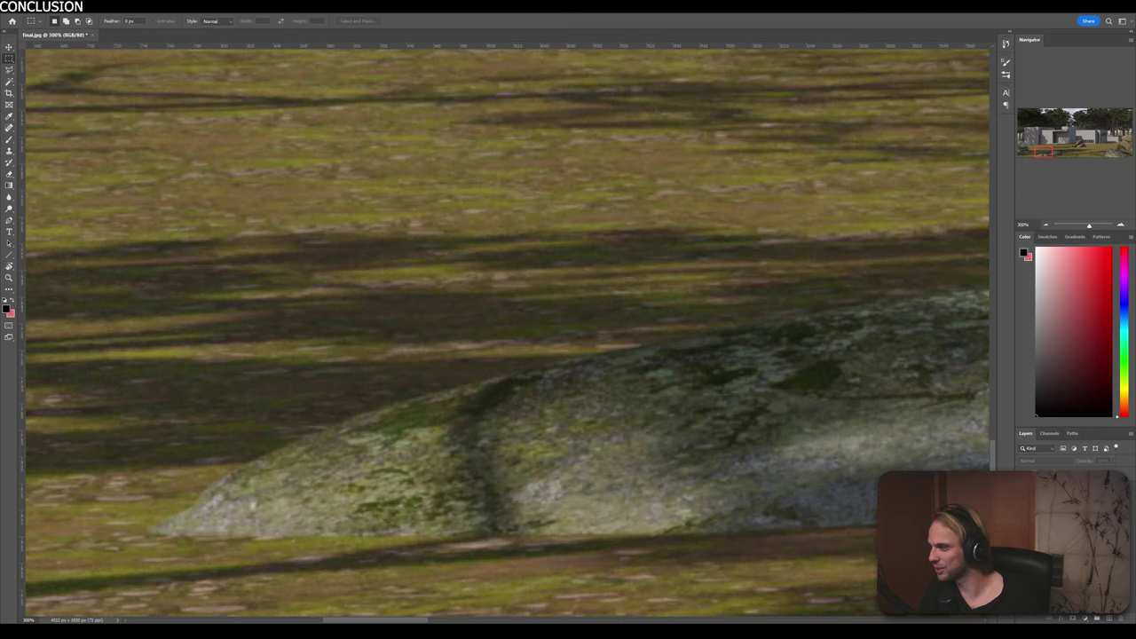